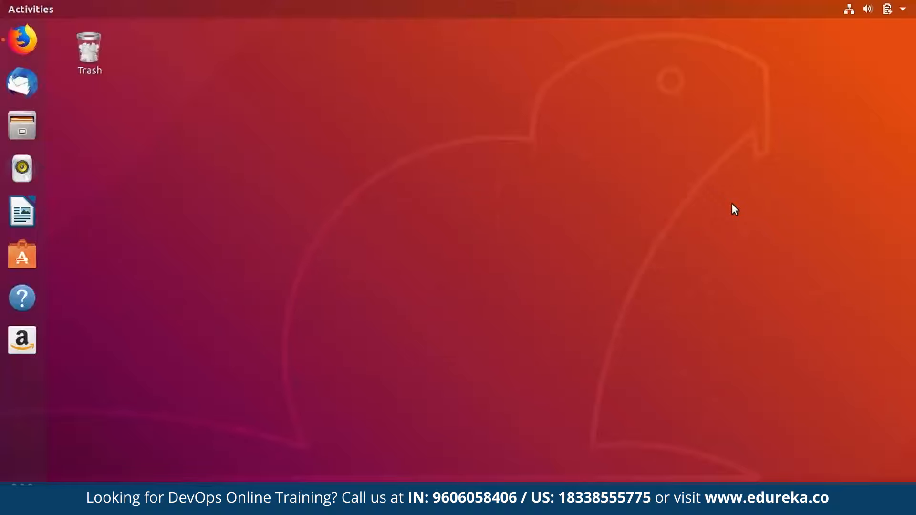
Skim the Grafana Debian/Ubuntu install guide in Firefox, then minimise it and open the desktop menu.
key(super)
click(735, 210)
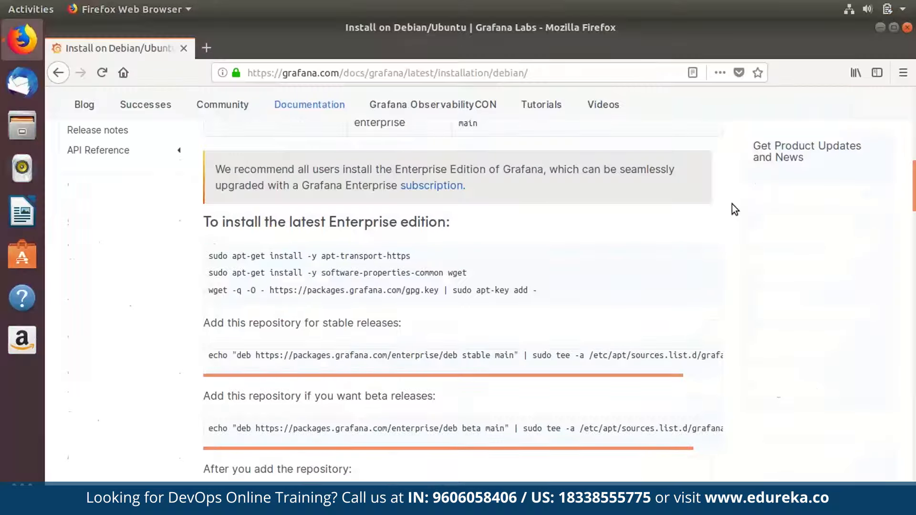
scroll(732, 204, up, 10)
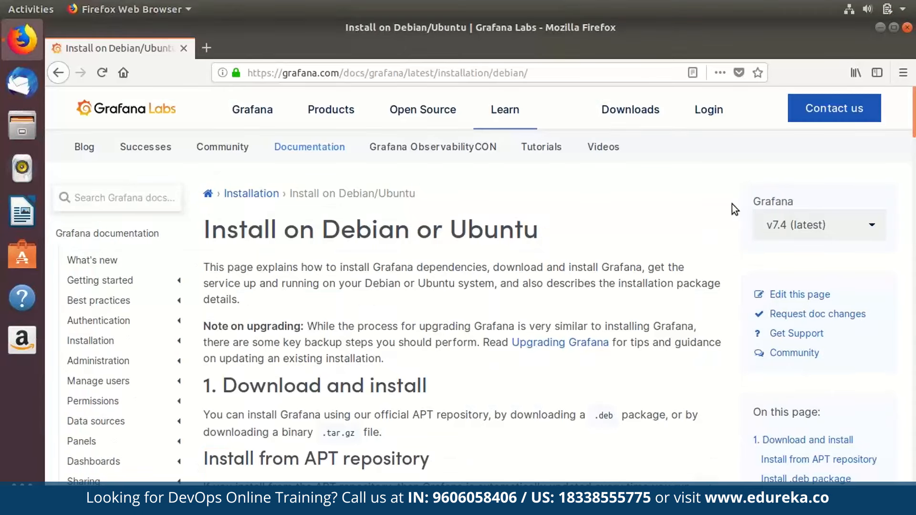
scroll(733, 205, down, 1)
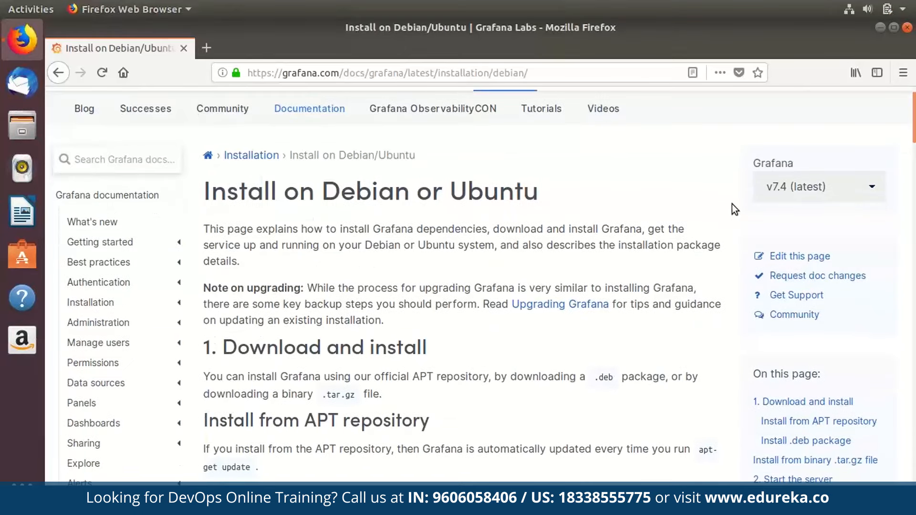
scroll(732, 204, down, 1)
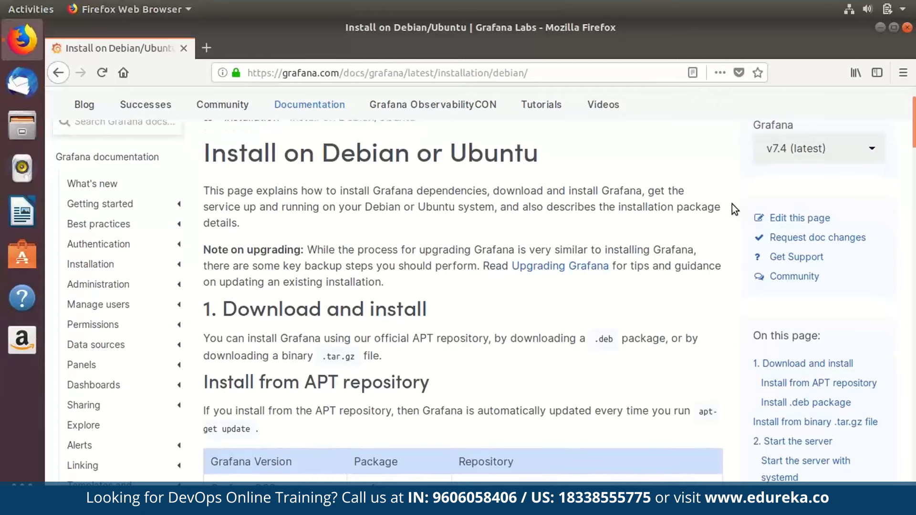
scroll(732, 204, down, 20)
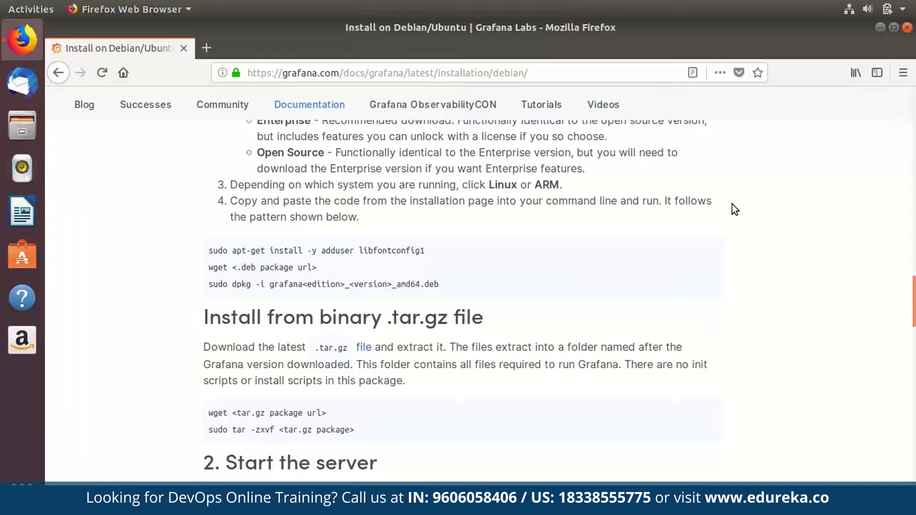
click(881, 26)
right_click(486, 65)
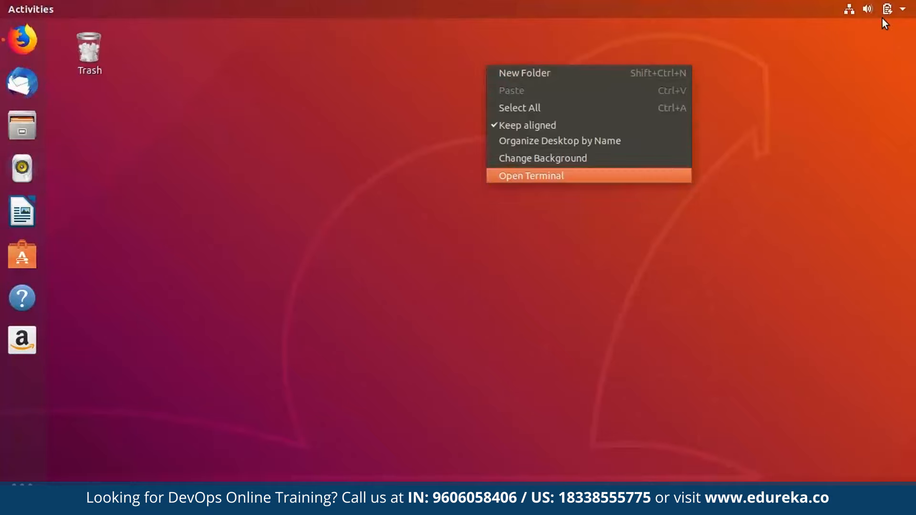
Open a new terminal and run the Grafana GPG-key wget command copied from Notepad.
click(532, 176)
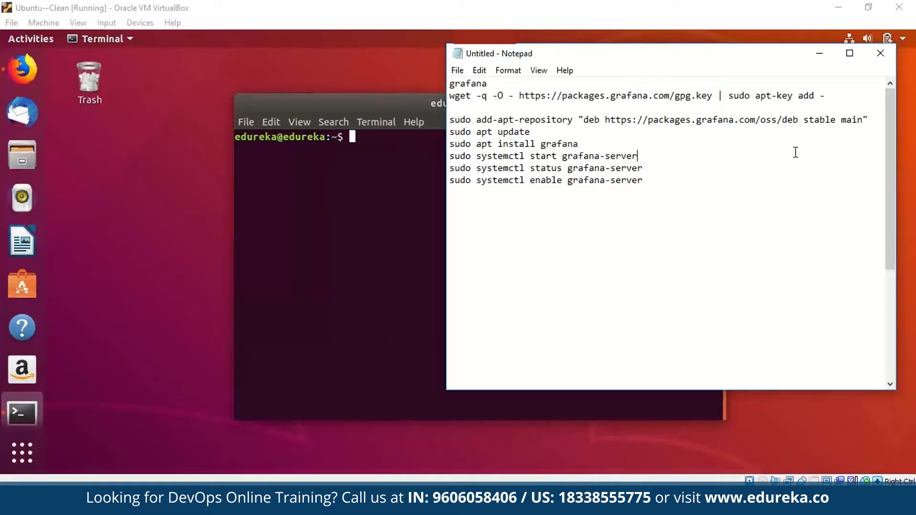
drag(826, 95, 449, 93)
key(ctrl+c)
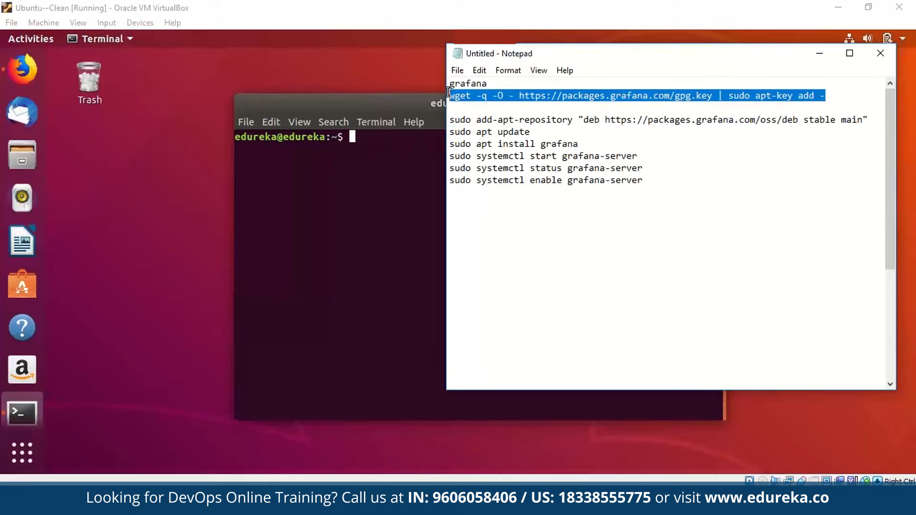
key(alt+Tab)
key(ctrl+shift+v)
key(Return)
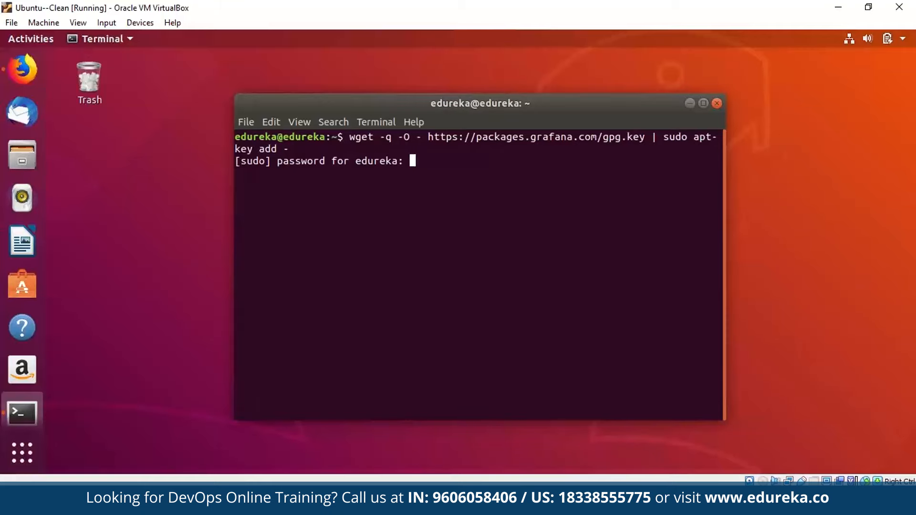
Add the Grafana apt repository, run sudo apt update, and install grafana.
key(Return)
key(ctrl+shift+v)
key(Return)
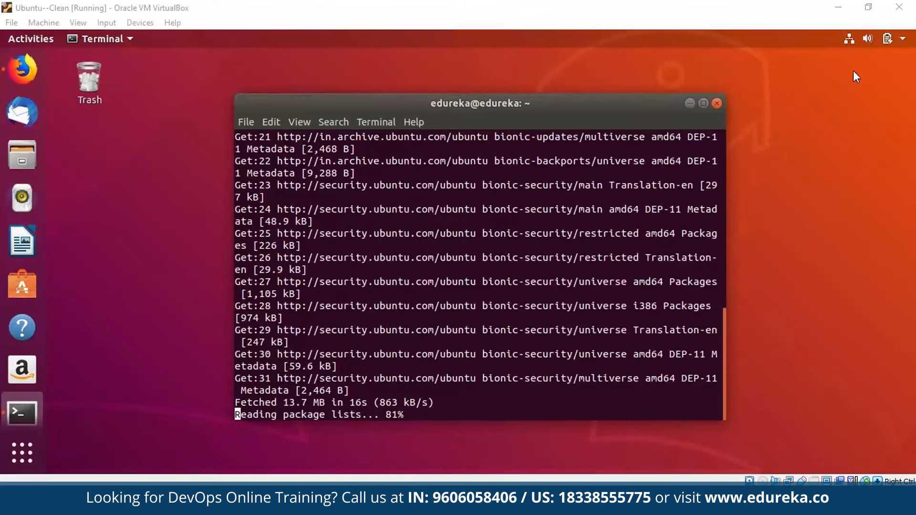
text(sudo apt update)
key(Return)
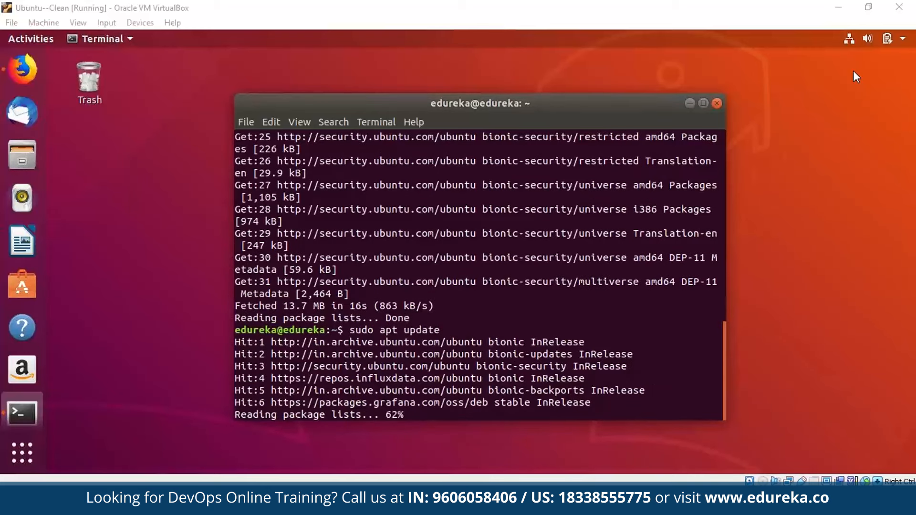
text(sudo apt install grafana)
key(Return)
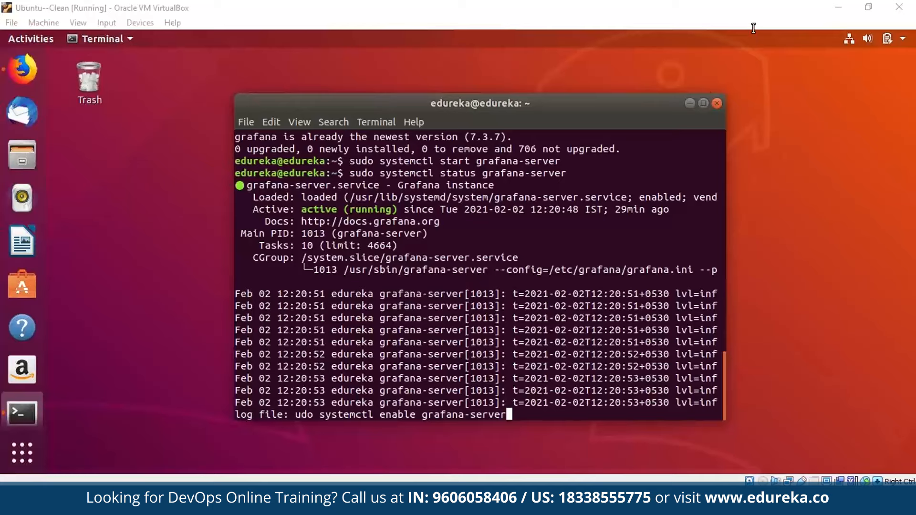
Confirm grafana-server is active, then verify with sudo lsof -i -P it listens on port 3000.
double_click(455, 161)
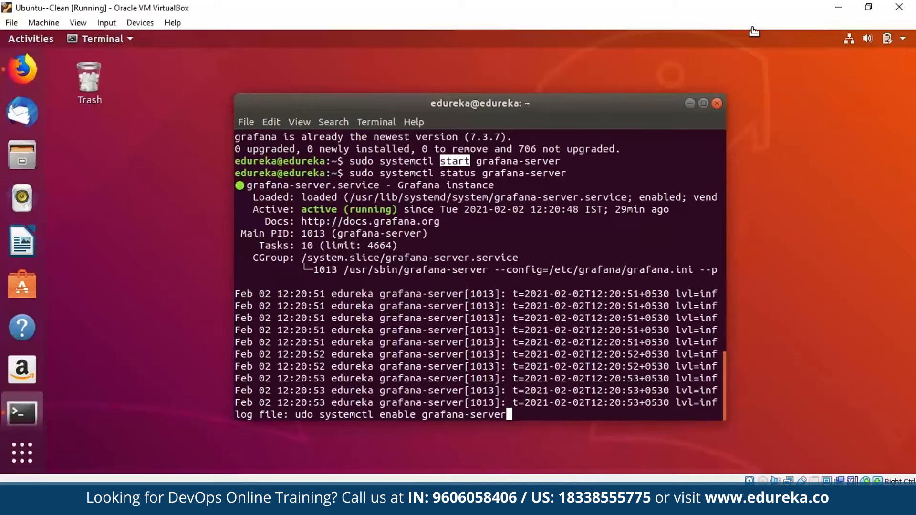
triple_click(318, 209)
click(318, 209)
key(ctrl+c)
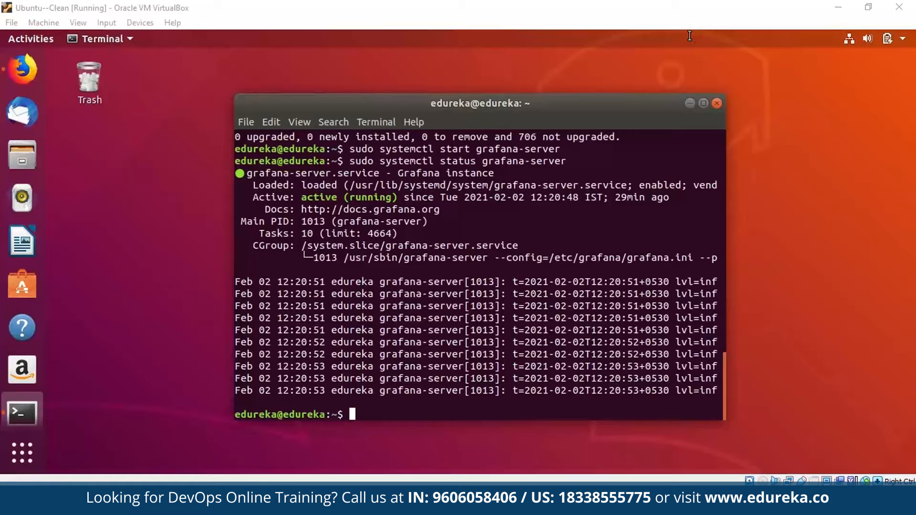
click(689, 36)
text(sud)
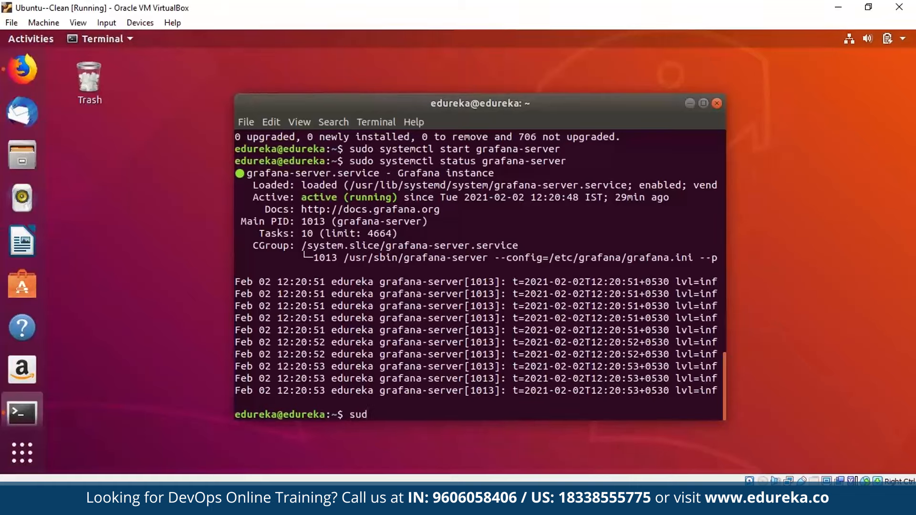
text(o lsof -i -P)
key(Return)
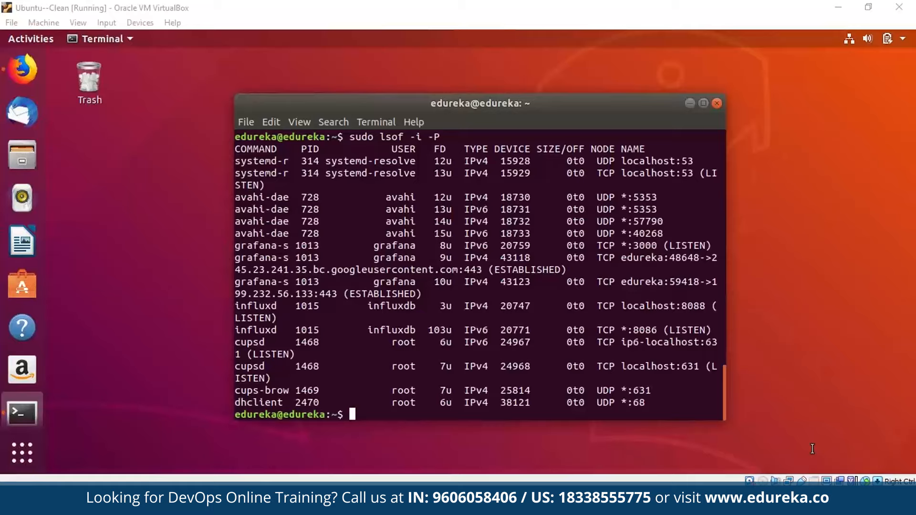
double_click(645, 246)
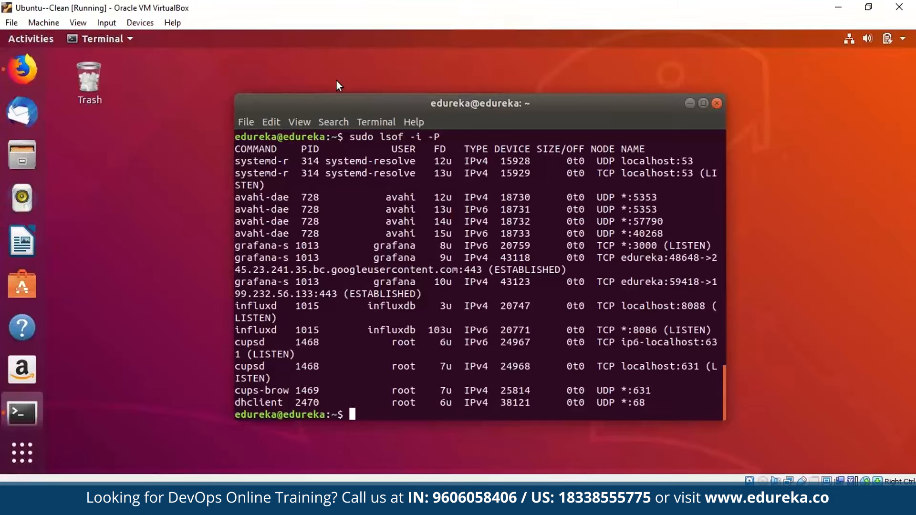
click(22, 69)
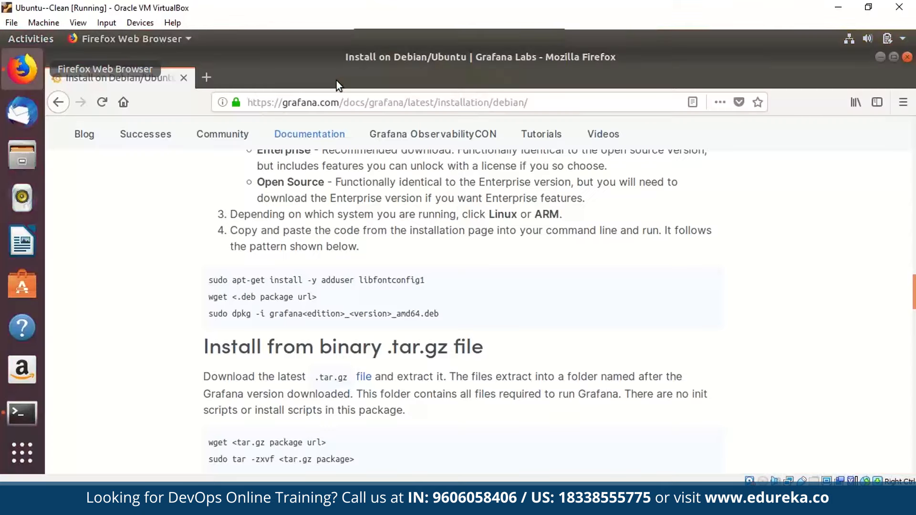
double_click(336, 81)
text(http://local)
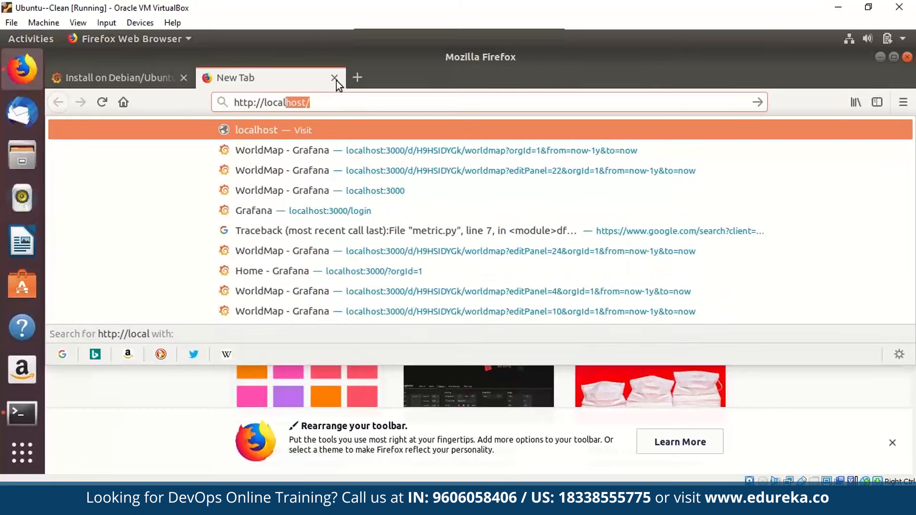
key(Right)
key(BackSpace)
text(:3000)
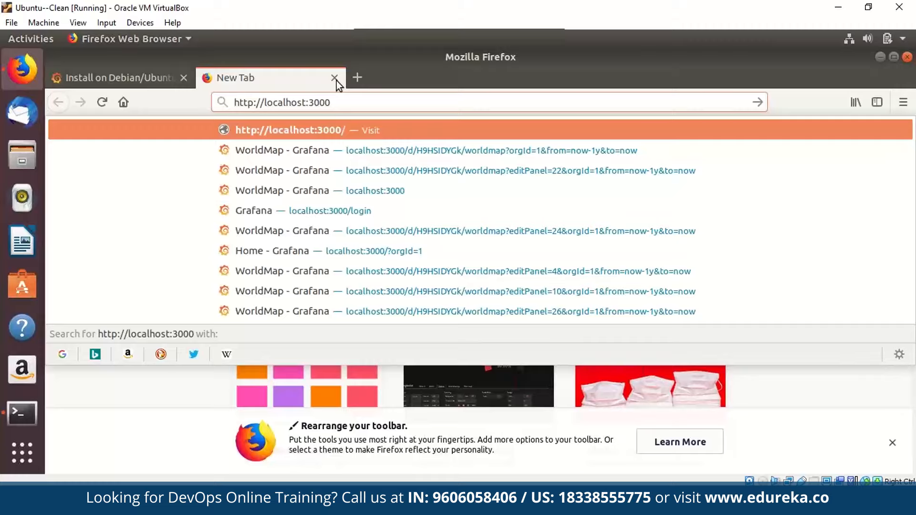
key(Return)
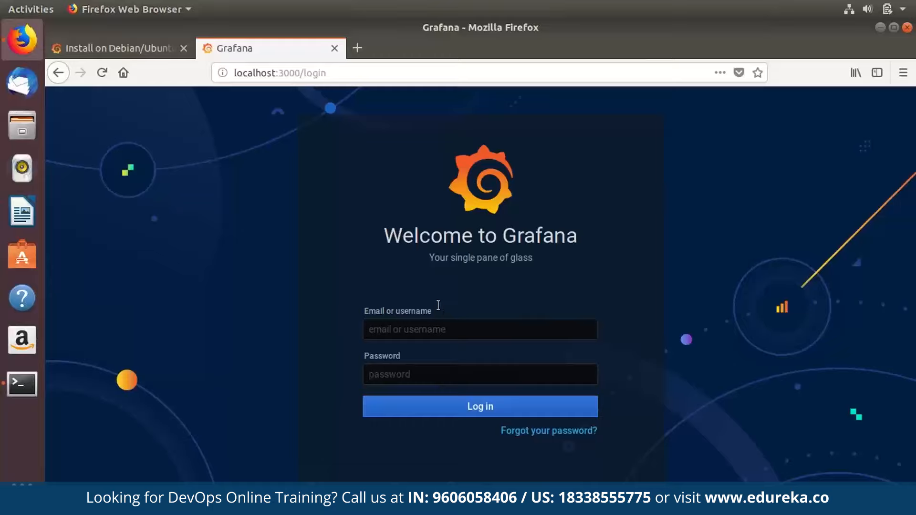
Log in with the default admin username and password, then skip the new-password prompt.
text(admin)
key(Tab)
text(admin)
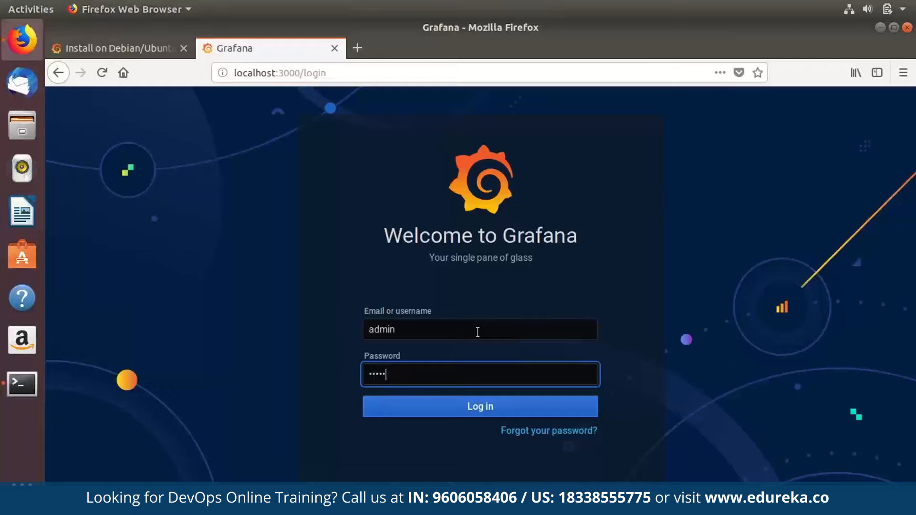
key(Return)
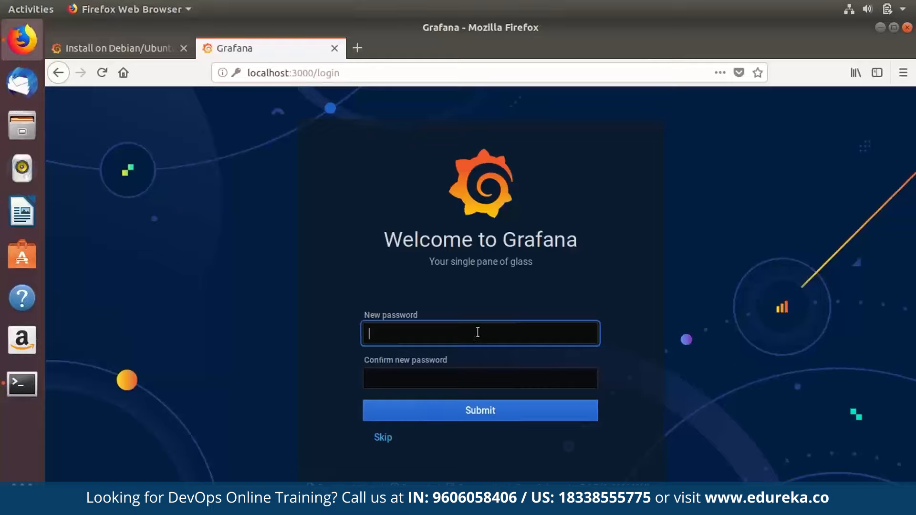
key(Tab)
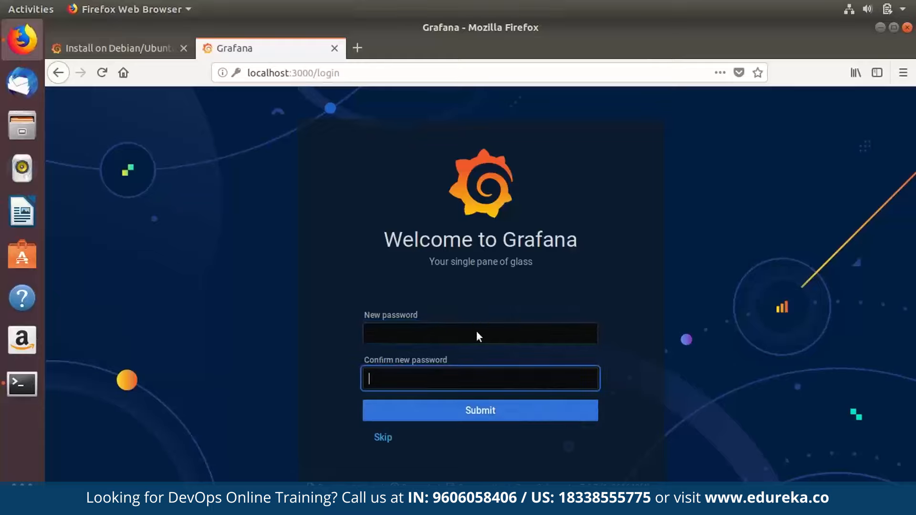
click(383, 438)
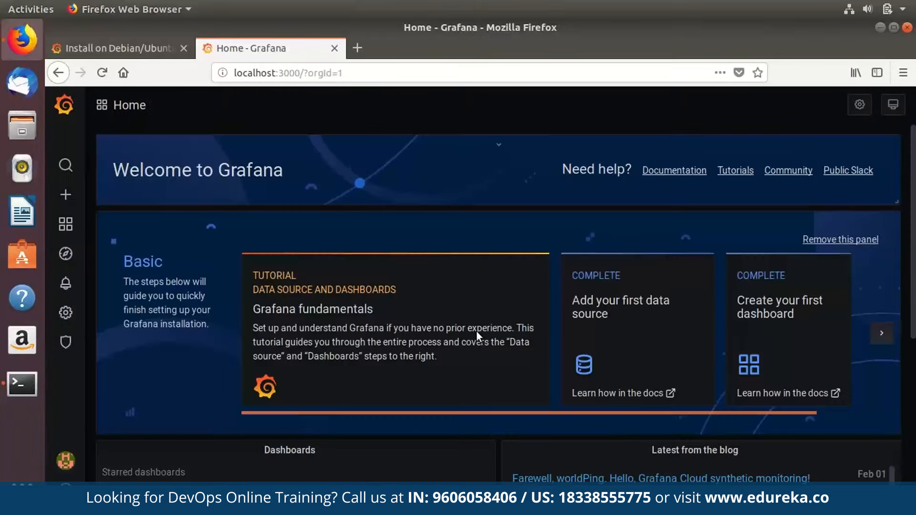
scroll(476, 330, down, 8)
scroll(476, 330, up, 8)
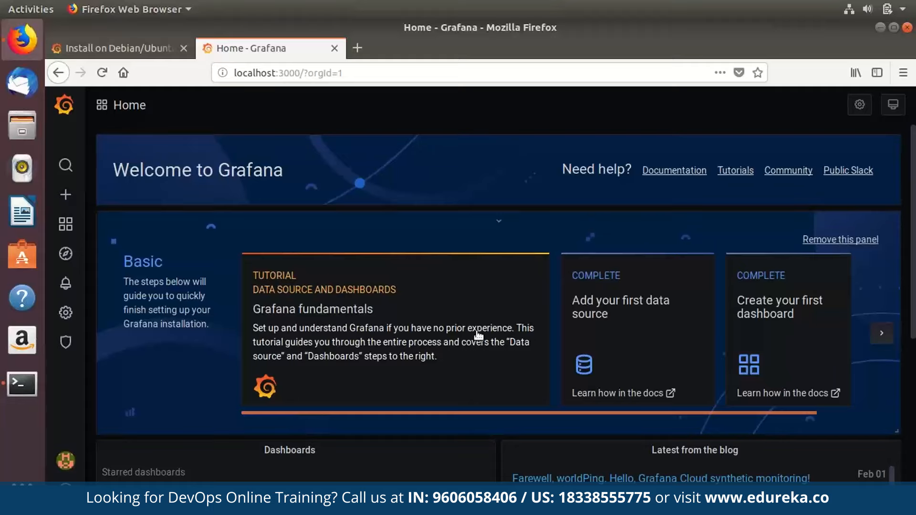
click(498, 221)
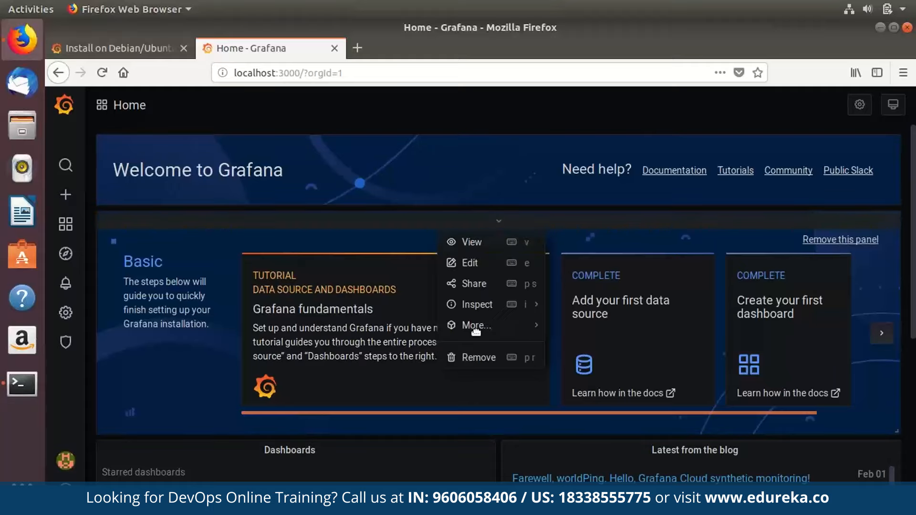
key(Down)
key(Down)
key(Down)
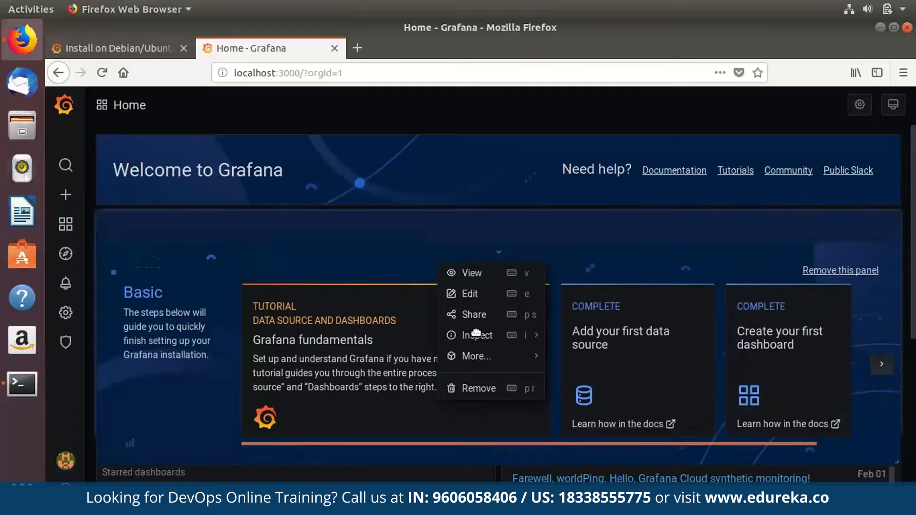
click(476, 331)
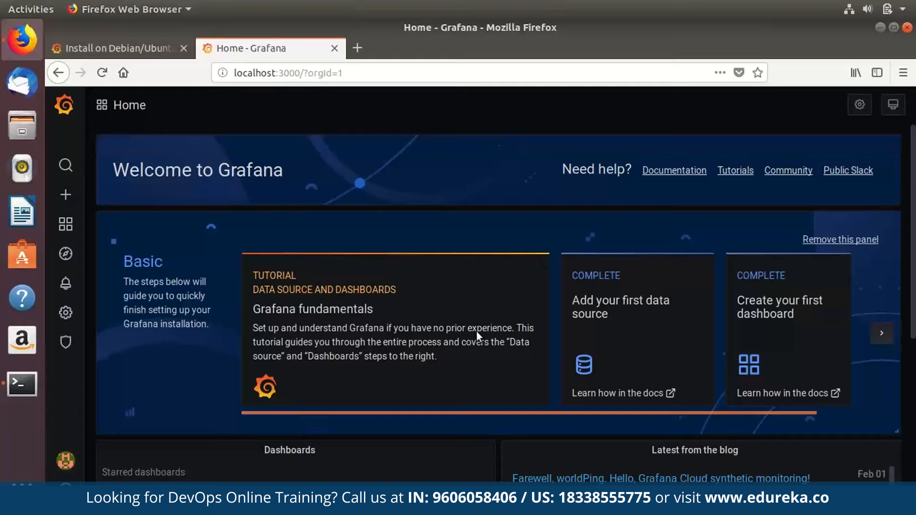
mouse_move(492, 148)
mouse_down()
mouse_move(483, 219)
mouse_move(518, 118)
mouse_move(499, 162)
mouse_up()
click(499, 162)
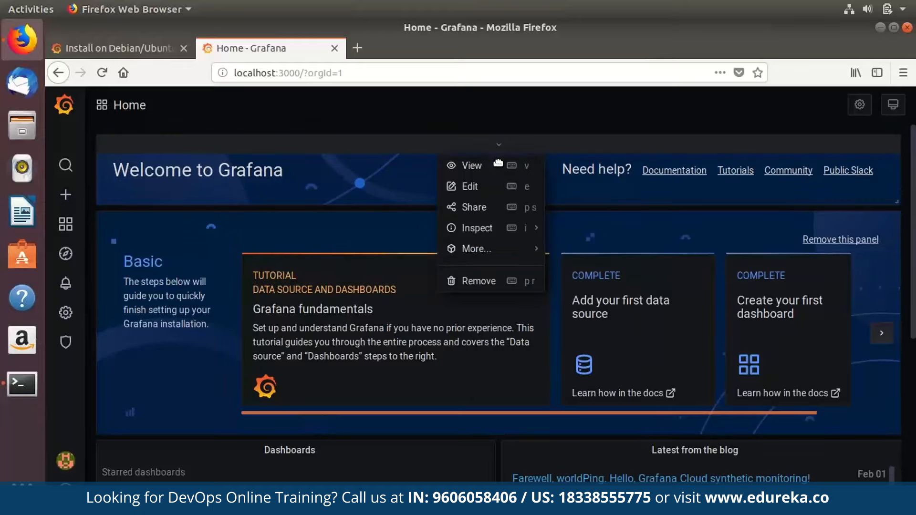
click(498, 163)
drag(498, 163, 499, 161)
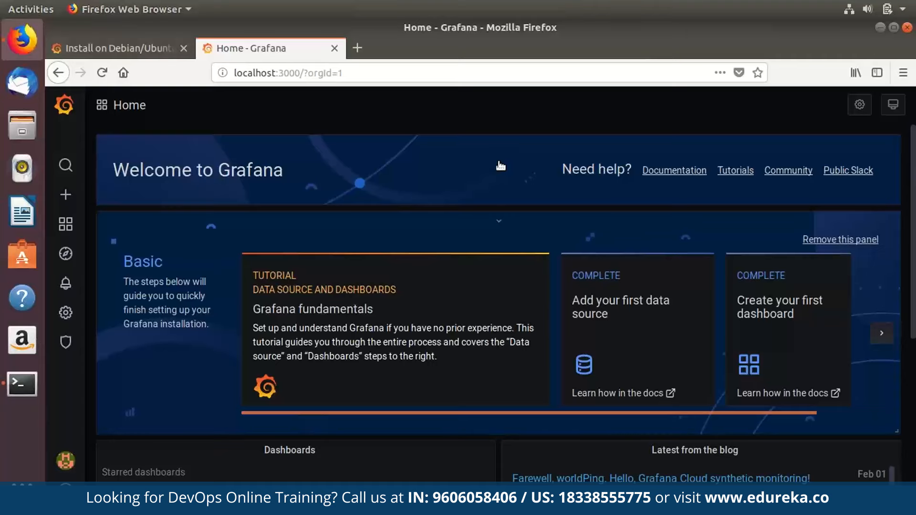
scroll(395, 373, down, 6)
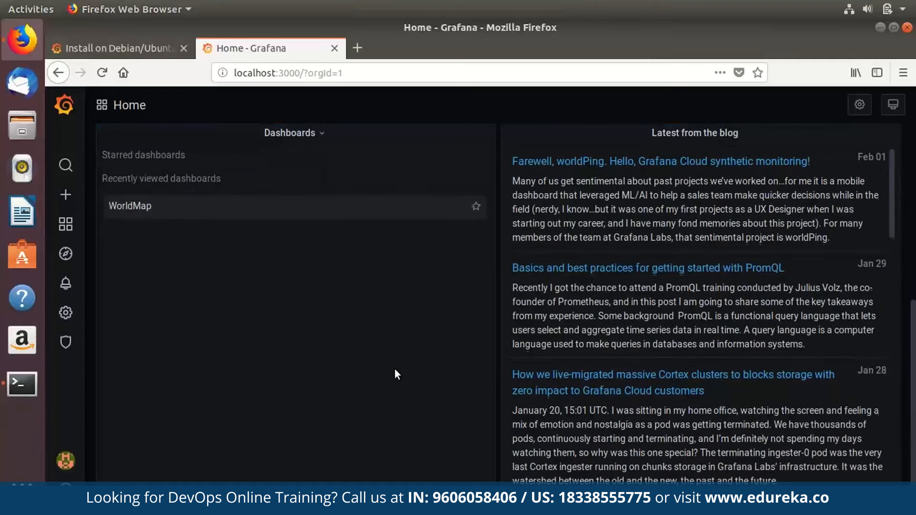
scroll(395, 370, up, 3)
scroll(396, 373, down, 12)
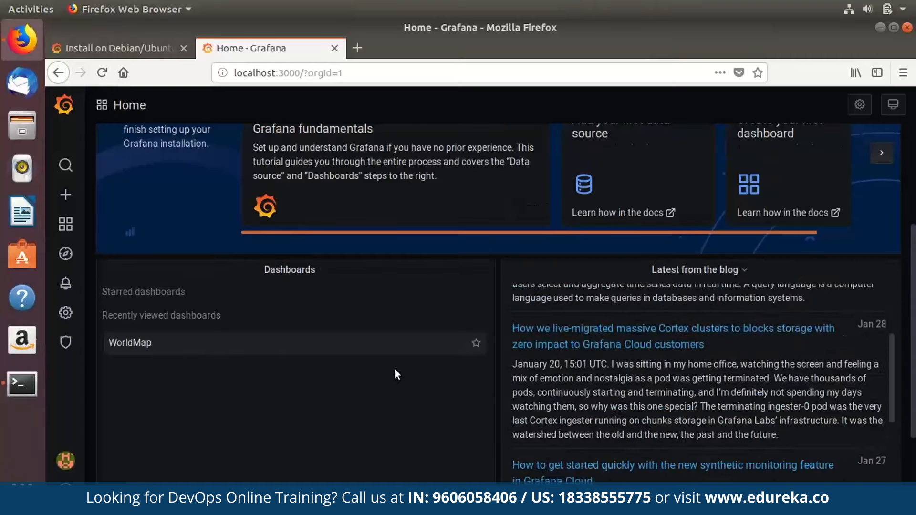
scroll(395, 372, down, 3)
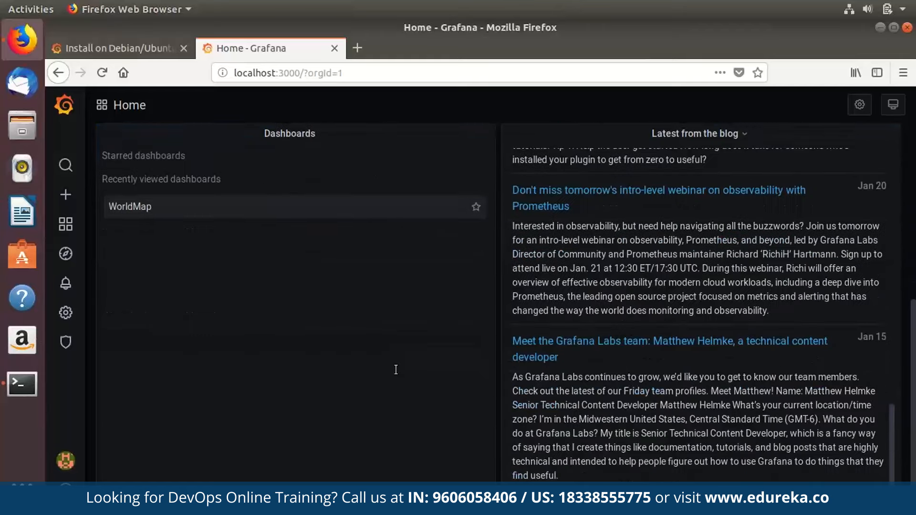
scroll(396, 370, up, 4)
scroll(396, 369, down, 4)
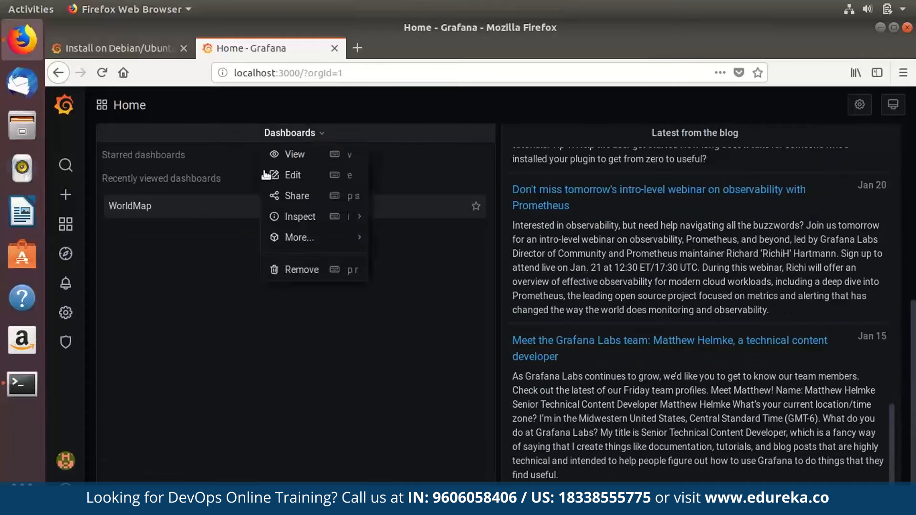
click(265, 175)
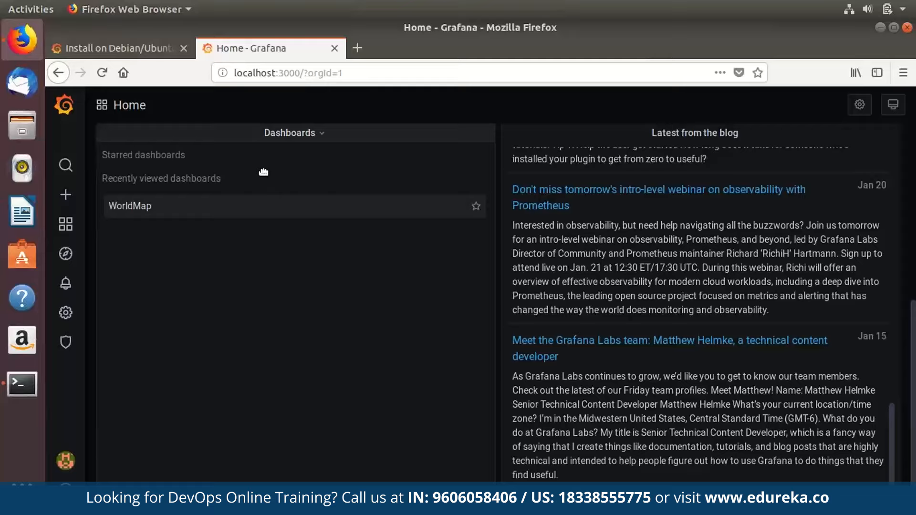
click(264, 173)
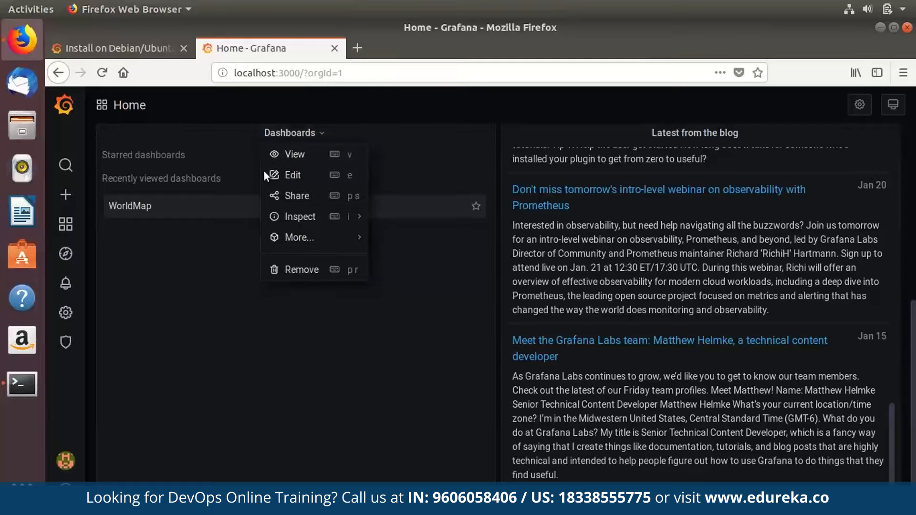
click(264, 171)
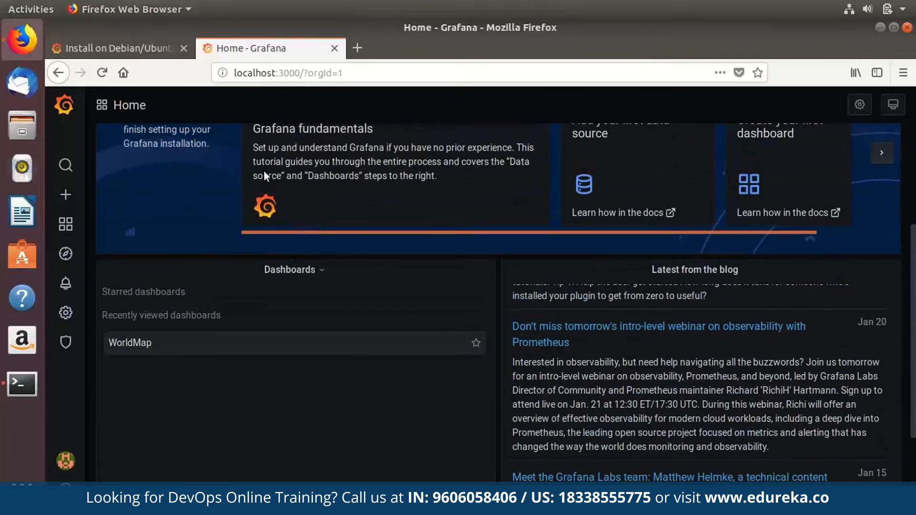
scroll(264, 170, up, 4)
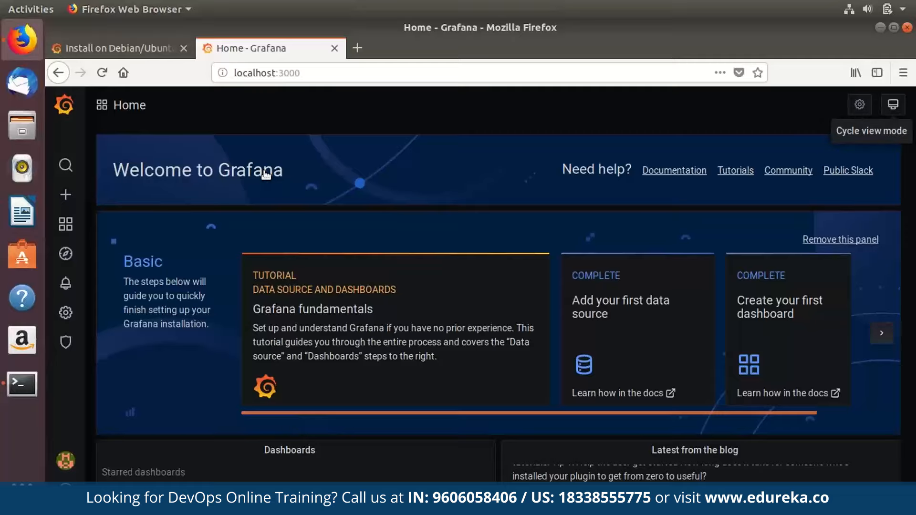
click(860, 105)
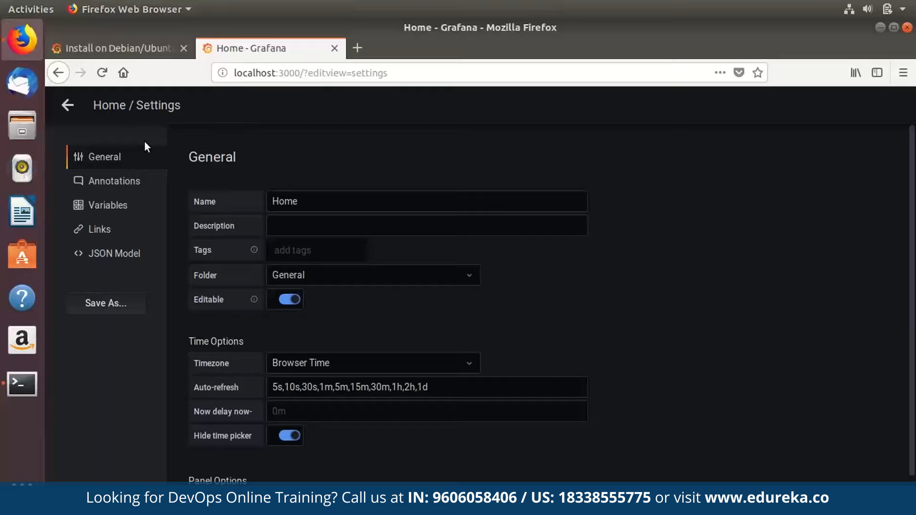
click(427, 201)
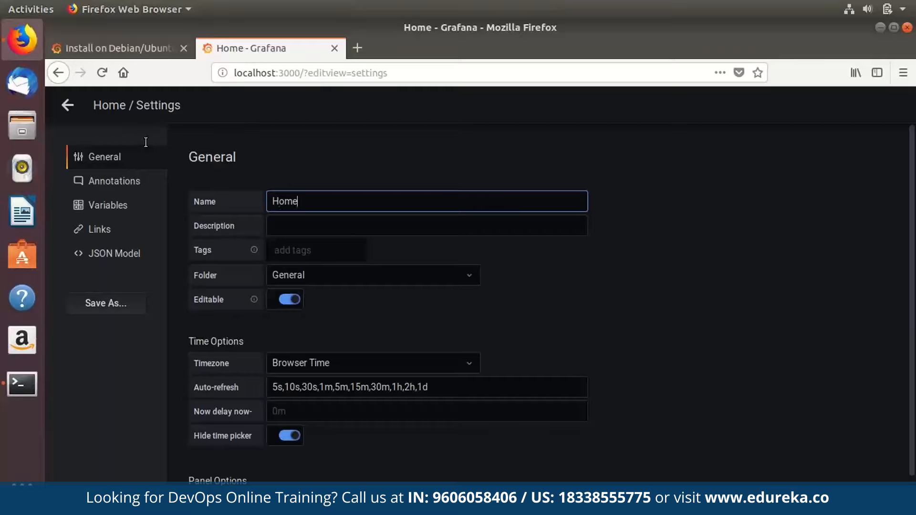
key(ctrl+a)
key(Right)
key(Tab)
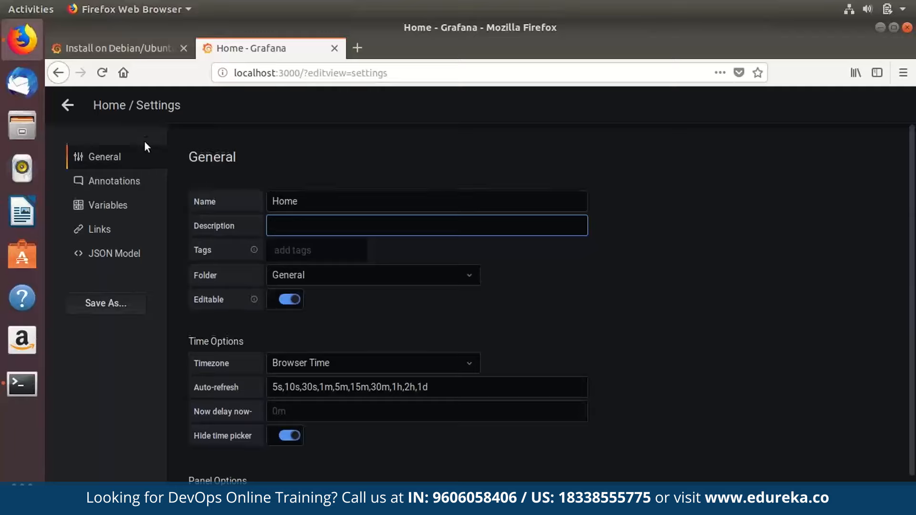
scroll(346, 304, down, 2)
click(345, 232)
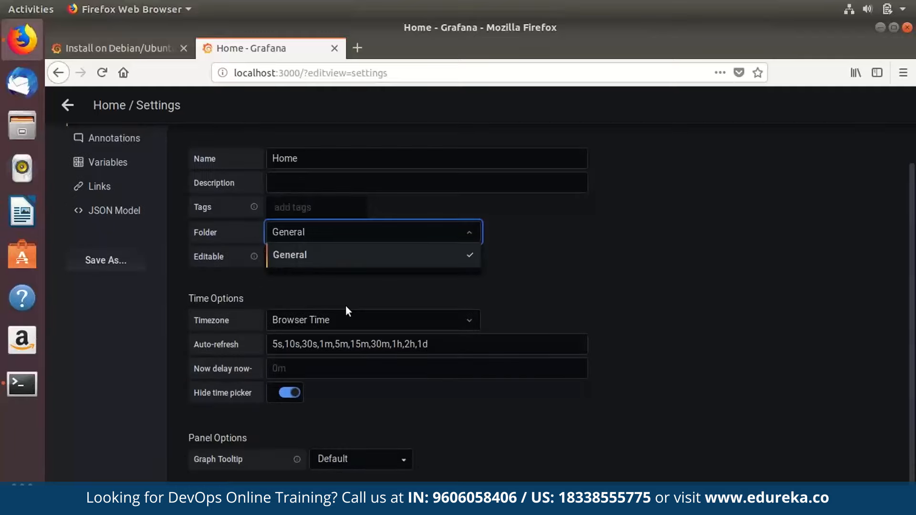
key(Escape)
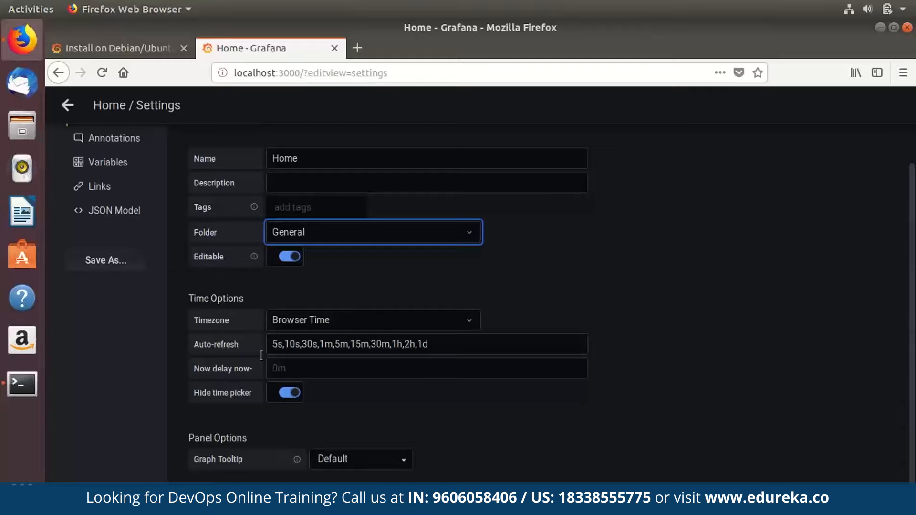
scroll(261, 355, up, 2)
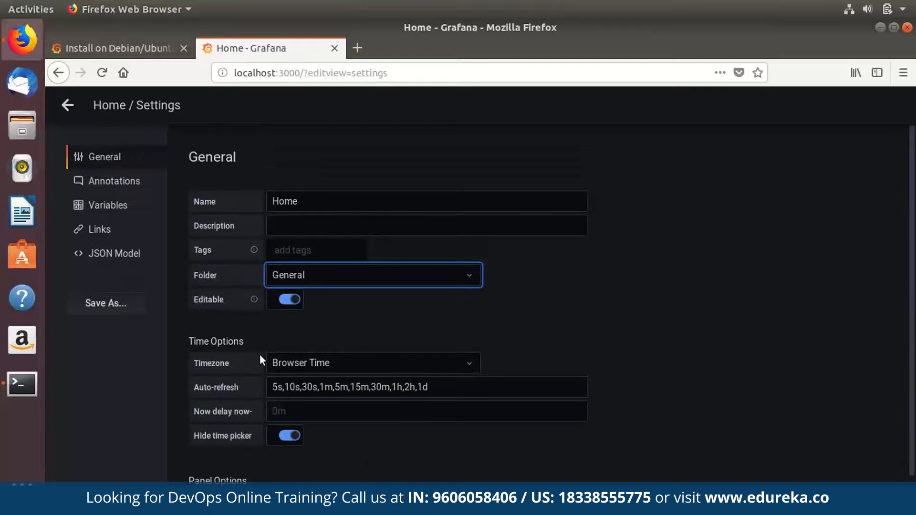
click(114, 182)
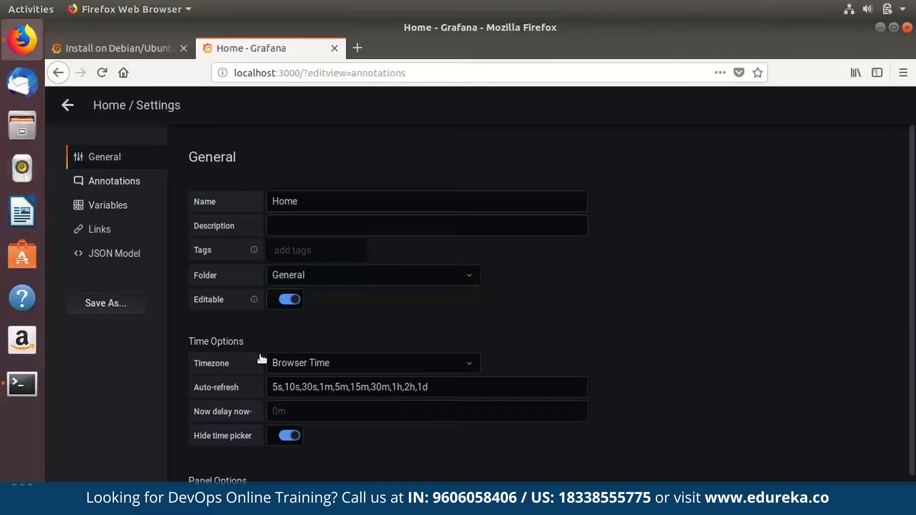
click(108, 205)
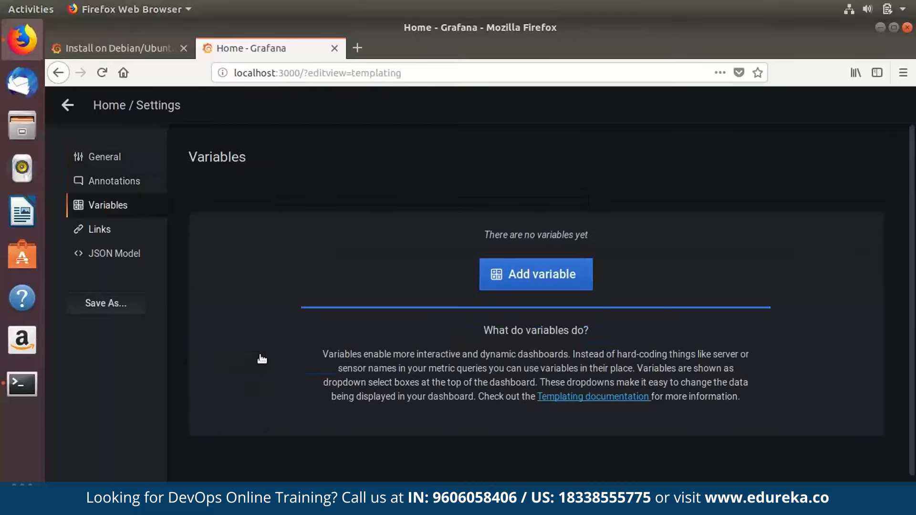
click(99, 229)
click(114, 253)
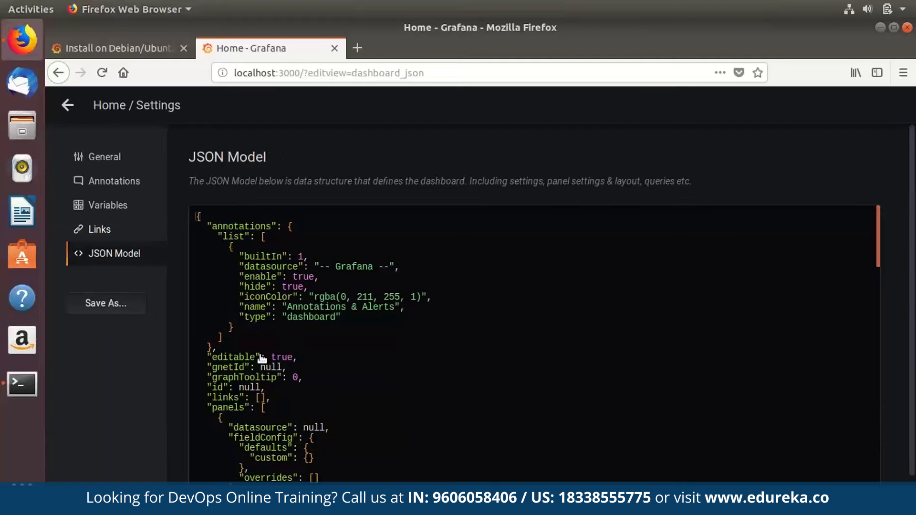
click(107, 205)
click(105, 157)
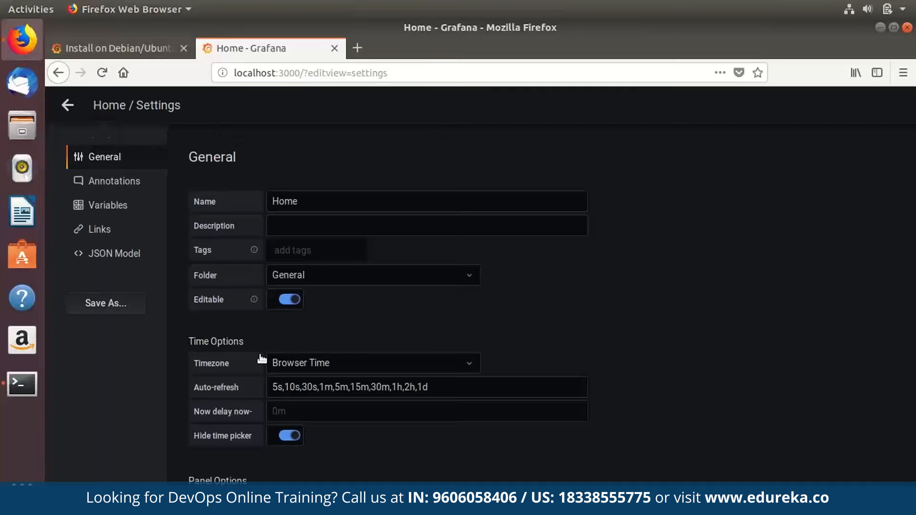
click(67, 105)
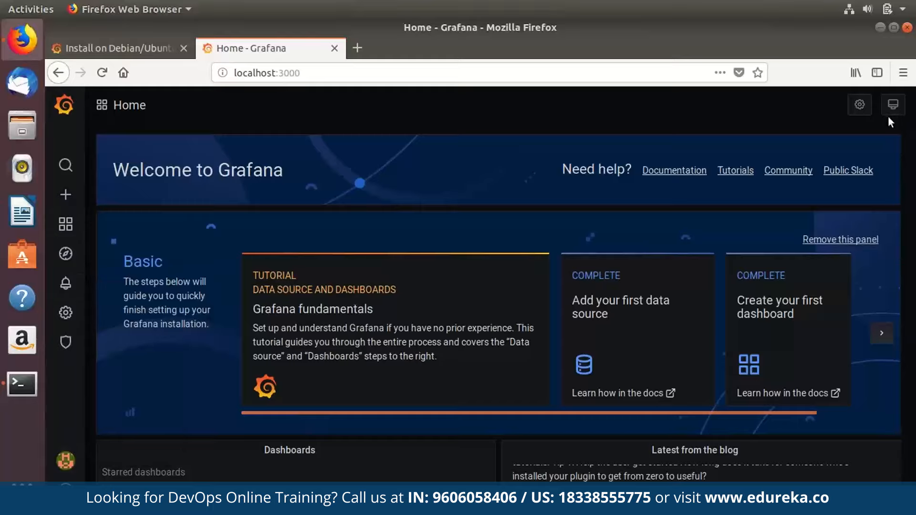
mouse_move(66, 342)
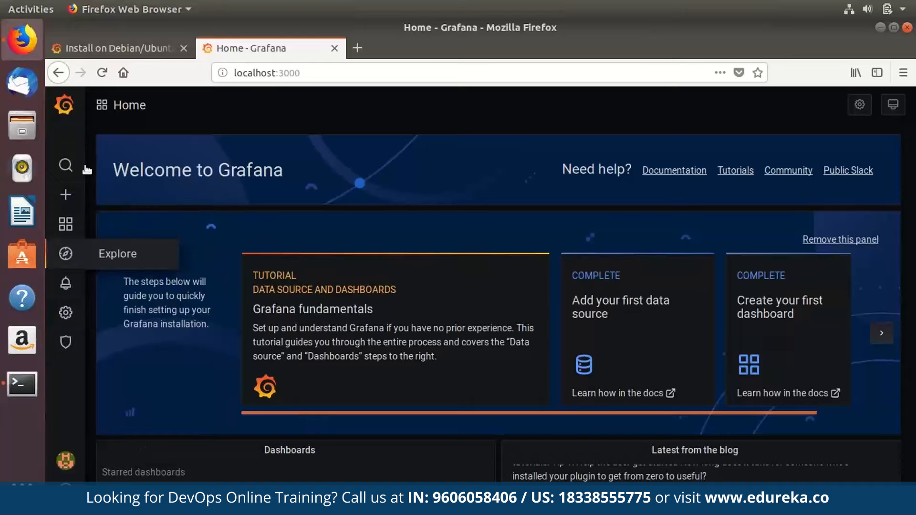
click(893, 104)
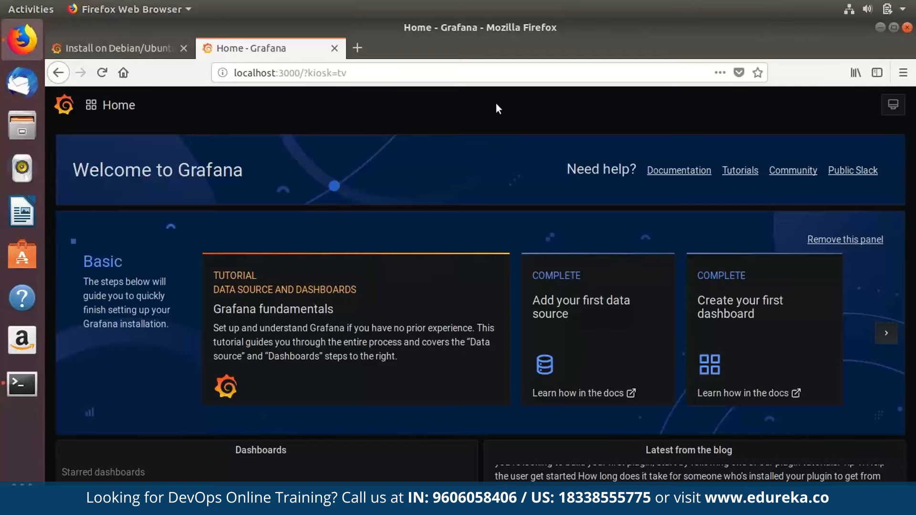
click(893, 105)
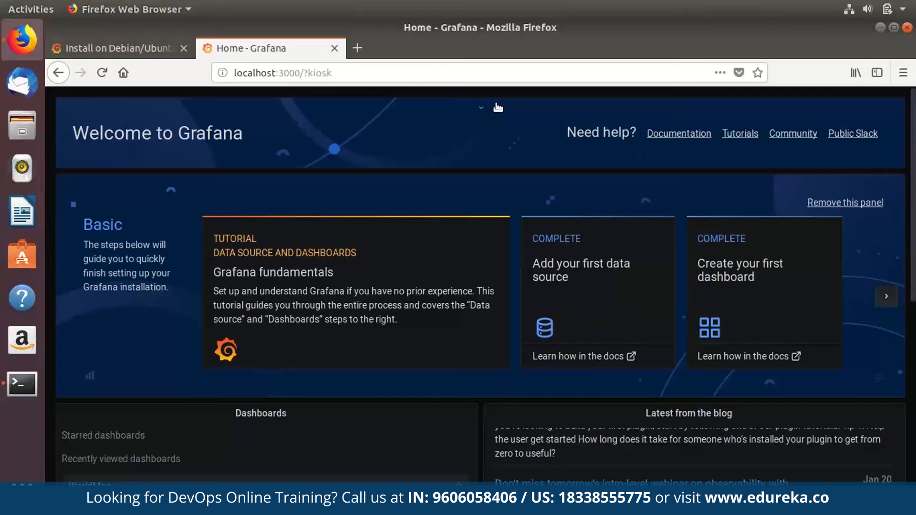
scroll(497, 106, down, 5)
scroll(498, 104, up, 5)
key(Escape)
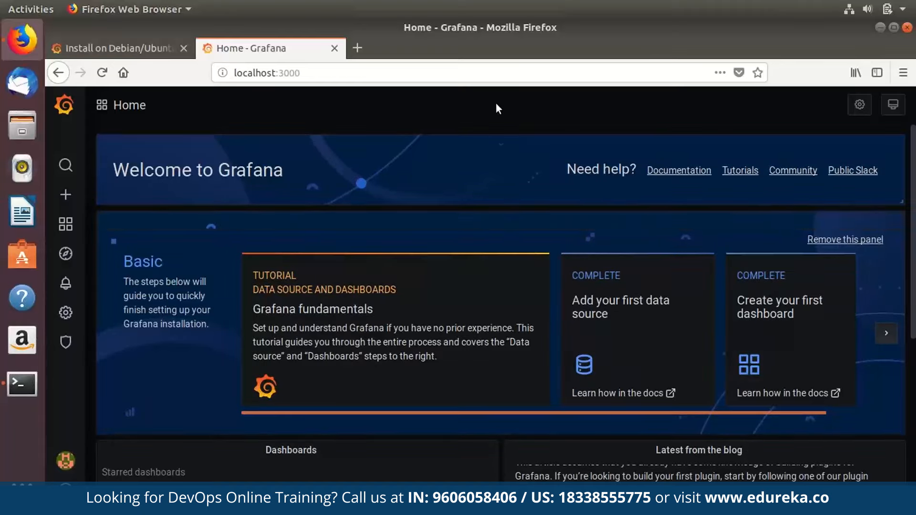
mouse_move(66, 283)
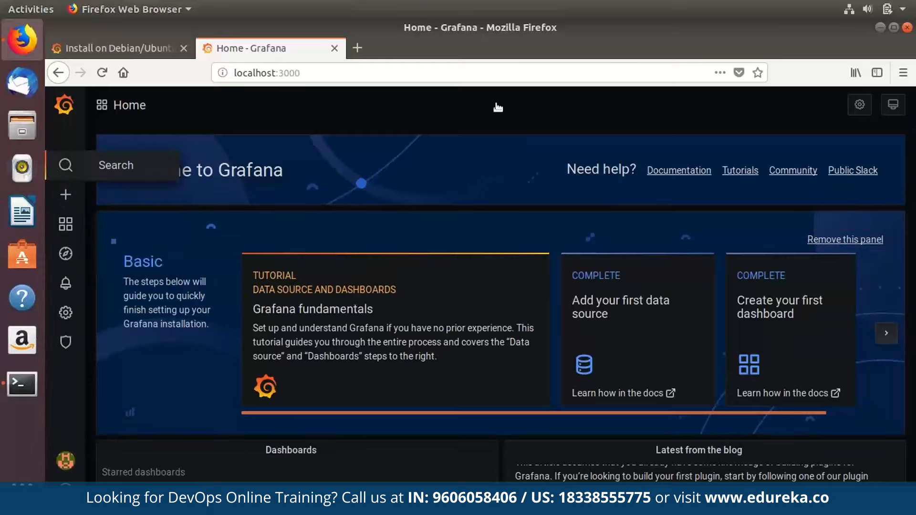
Open dashboard search, peek at the sort options without changing them, and find WorldMap listed.
click(66, 165)
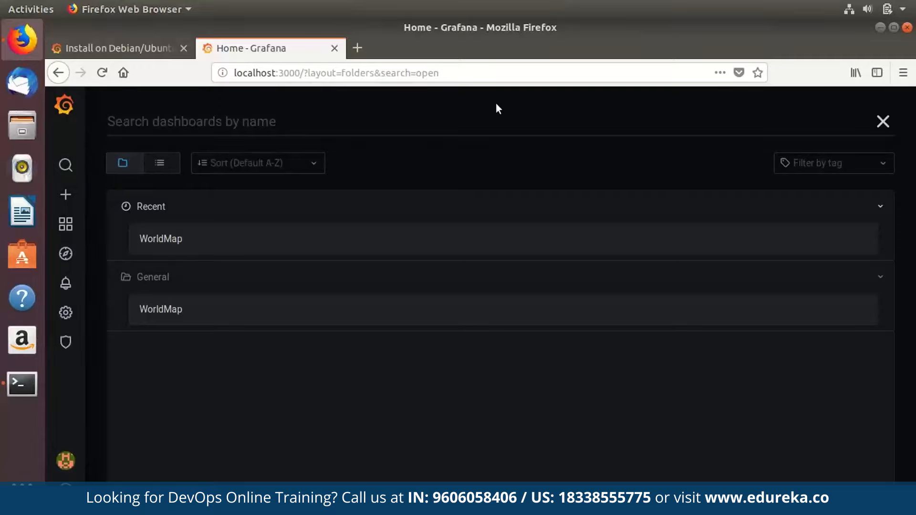
key(Tab)
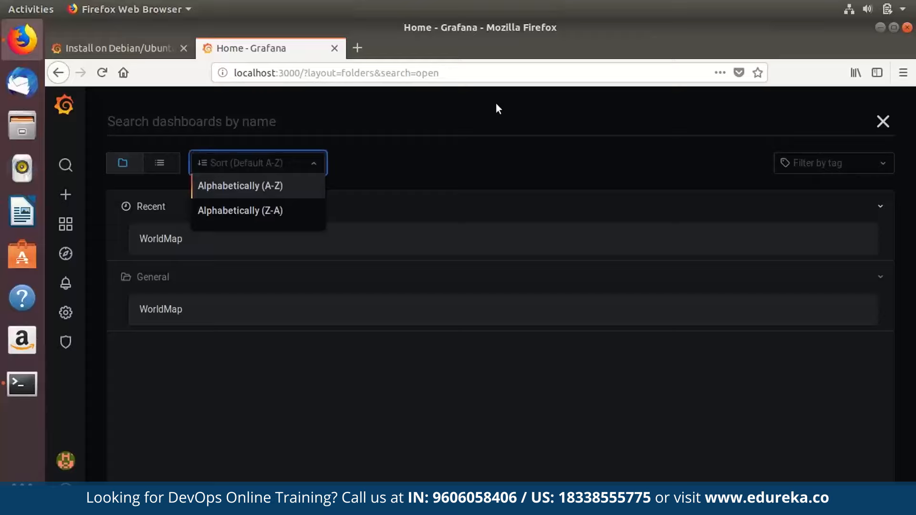
key(Down)
key(Escape)
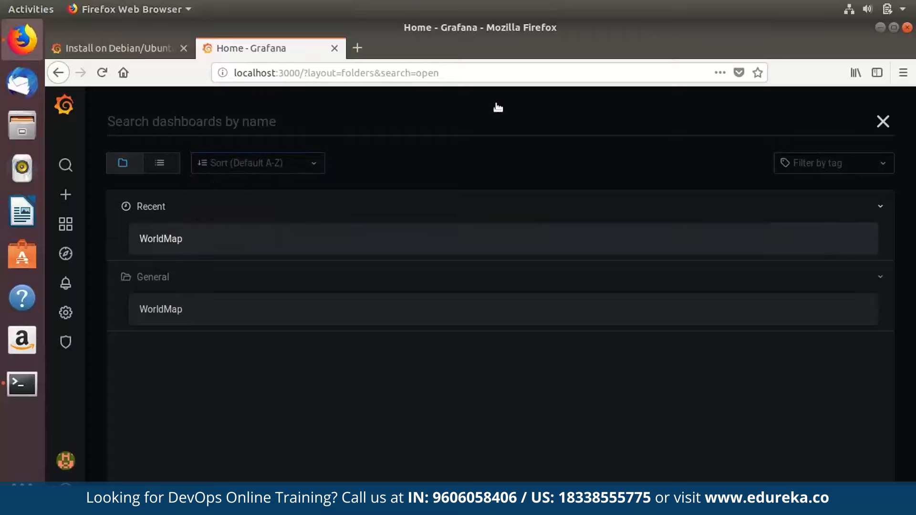
mouse_move(66, 194)
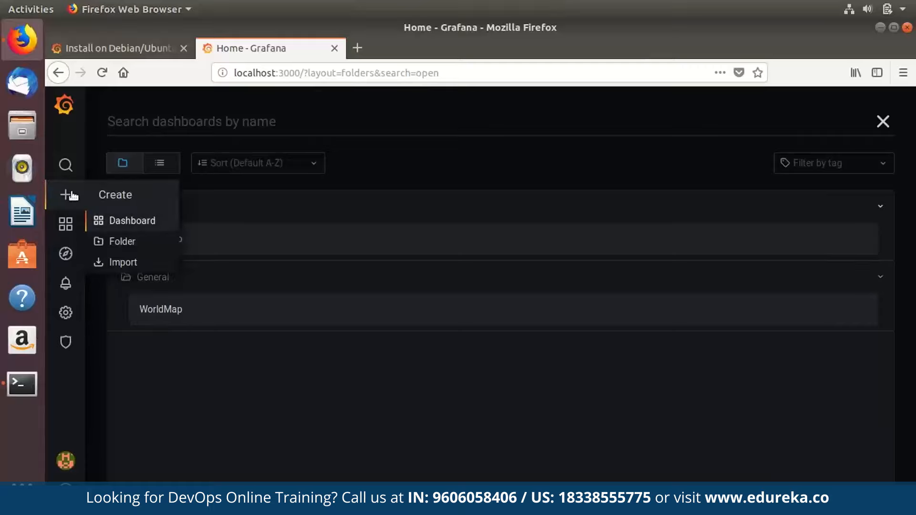
Create a new dashboard, enlarge and reposition its placeholder panel, and open it for editing.
click(72, 196)
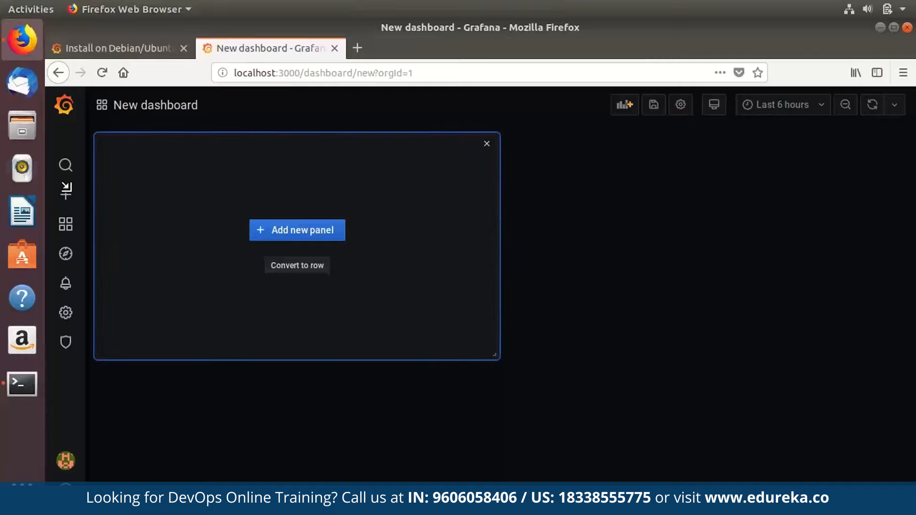
mouse_move(495, 354)
mouse_down()
mouse_move(558, 405)
mouse_move(363, 245)
mouse_up()
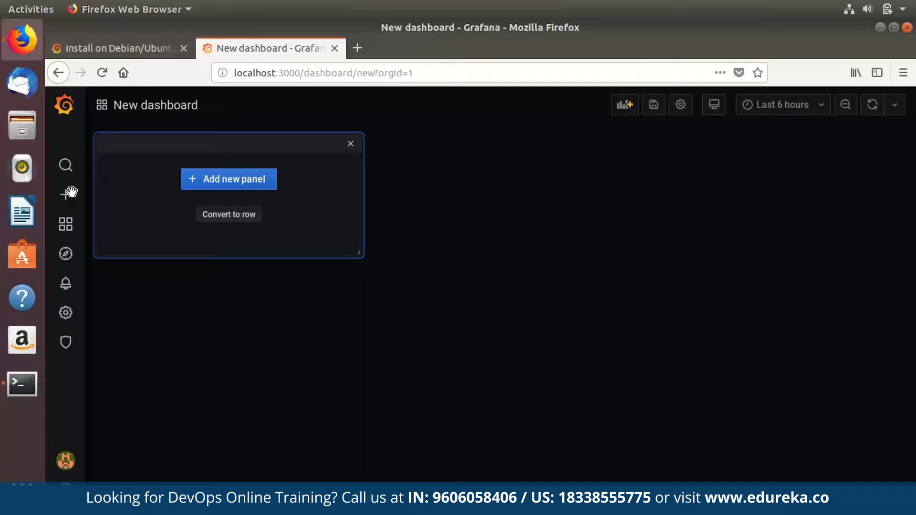
mouse_move(229, 143)
mouse_down()
mouse_move(391, 217)
mouse_move(374, 206)
mouse_move(419, 201)
mouse_move(265, 149)
mouse_up()
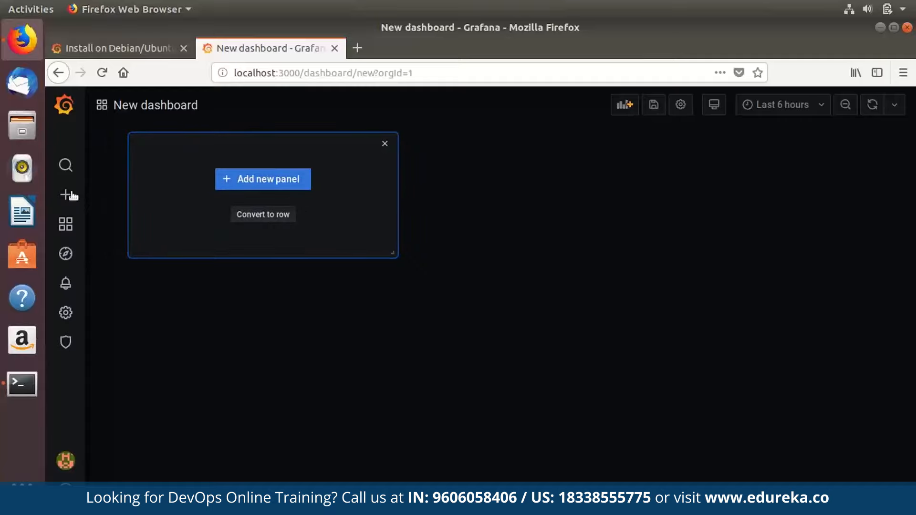
click(262, 179)
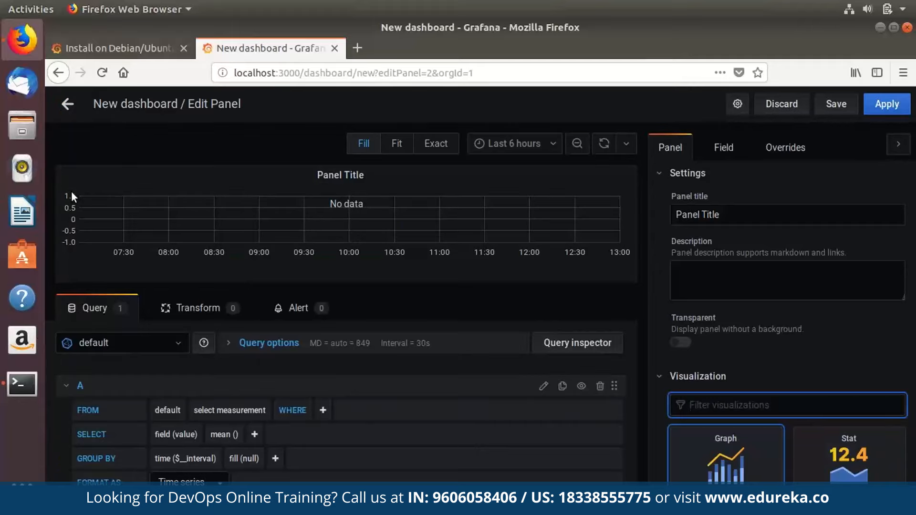
Select the Panel Title text and browse the panel options, keeping the Graph visualization.
triple_click(697, 215)
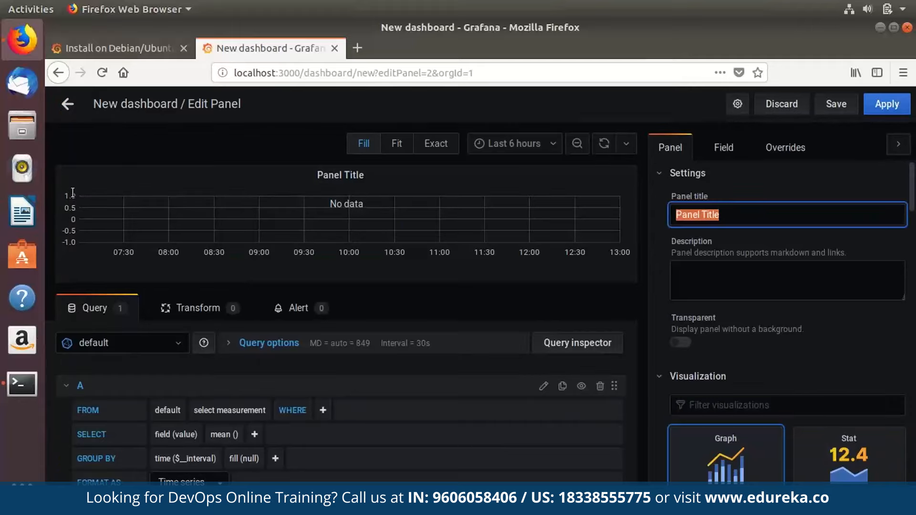
key(Tab)
scroll(719, 283, down, 7)
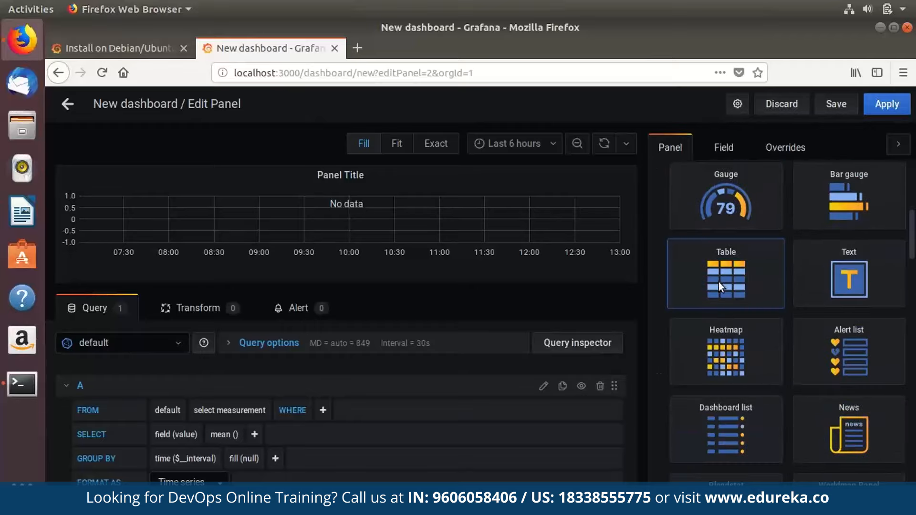
scroll(719, 283, up, 4)
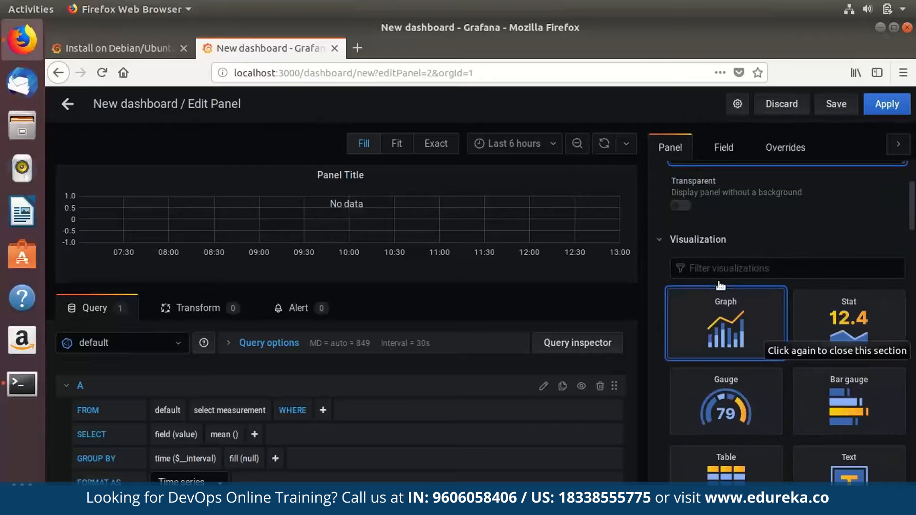
scroll(721, 285, down, 3)
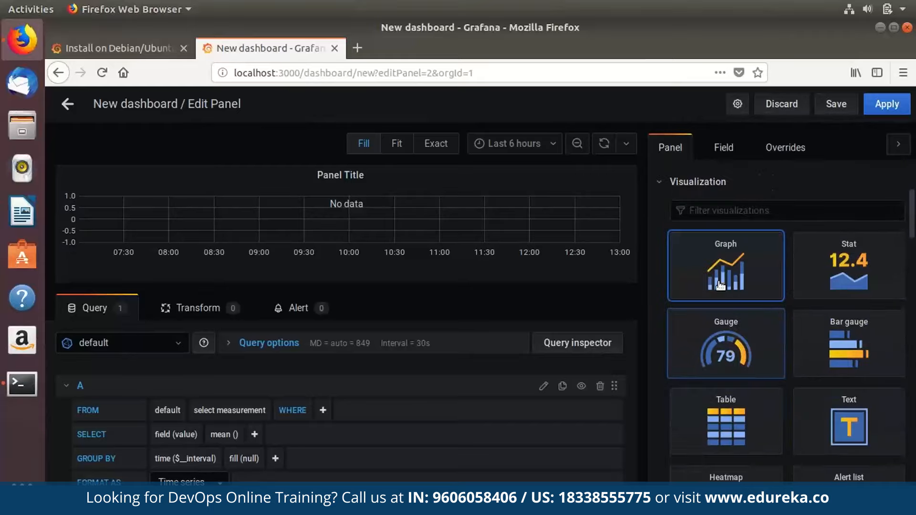
scroll(720, 282, up, 1)
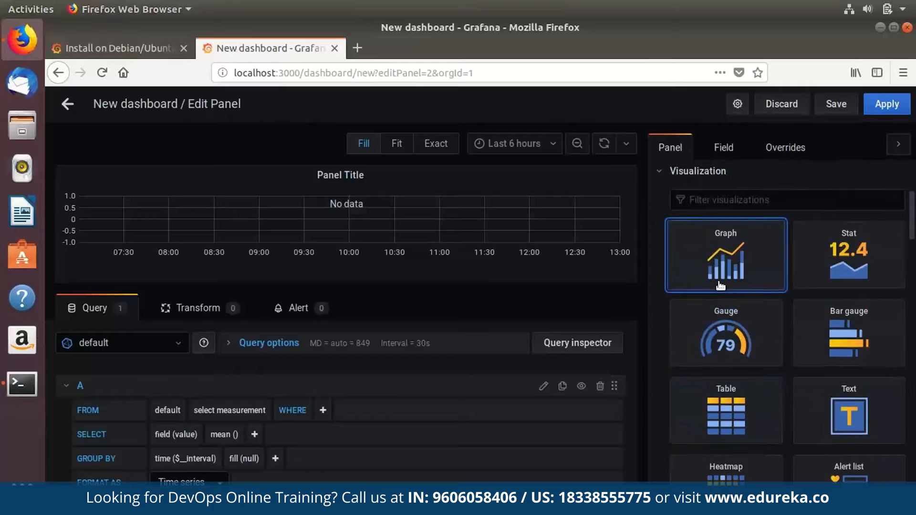
click(720, 282)
Try the Stat visualization, then settle on Gauge and review its options.
click(697, 171)
click(825, 258)
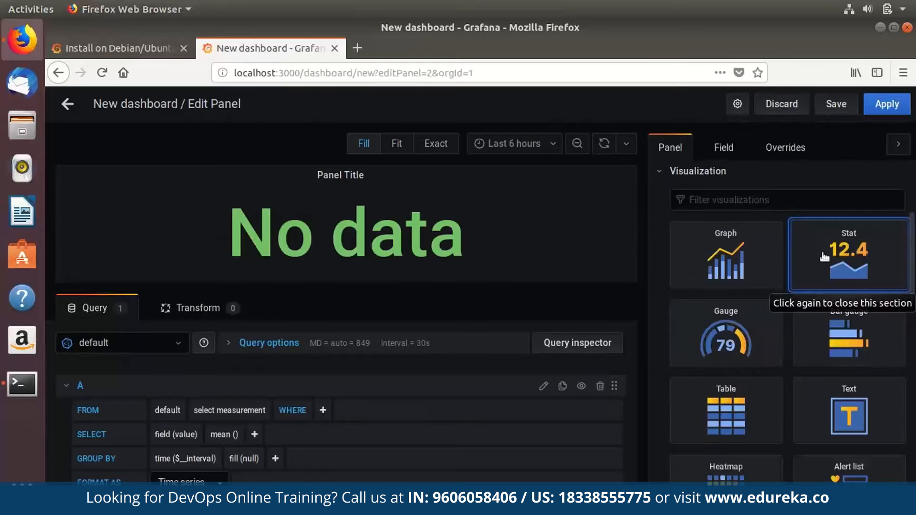
click(725, 333)
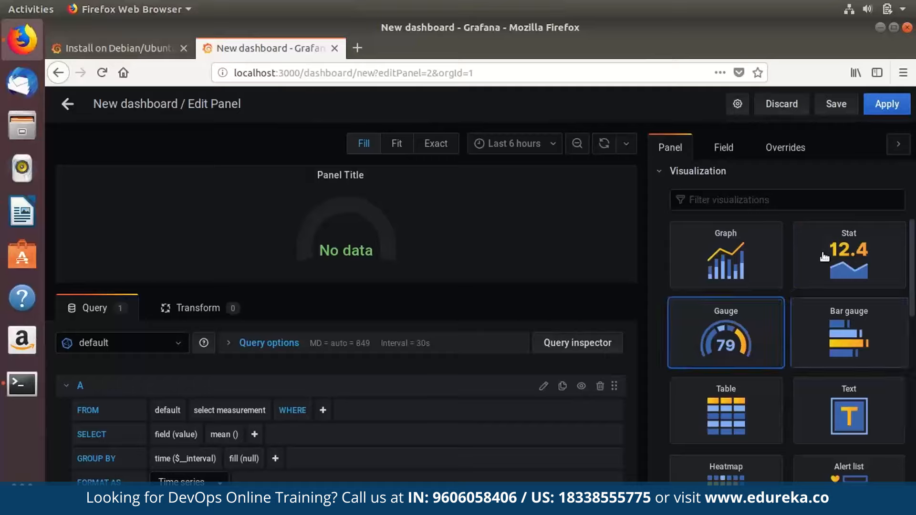
scroll(824, 257, down, 8)
scroll(824, 257, up, 5)
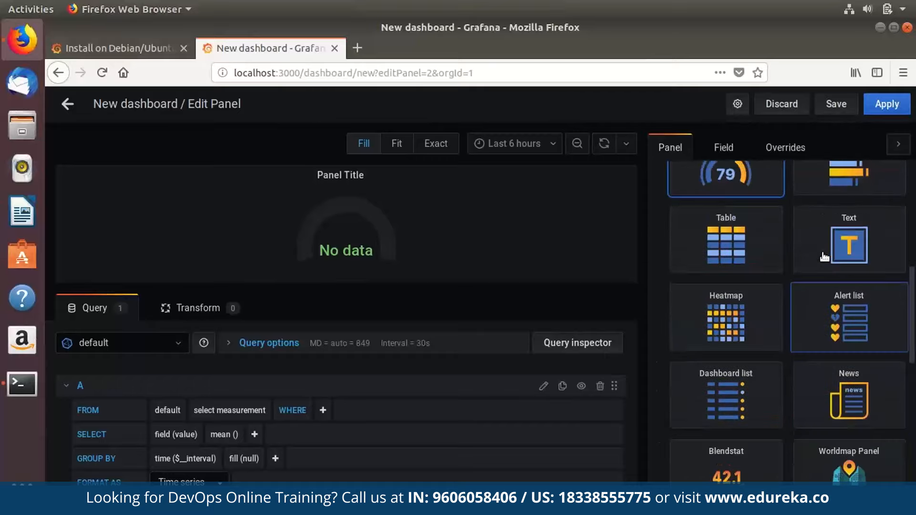
scroll(824, 257, up, 6)
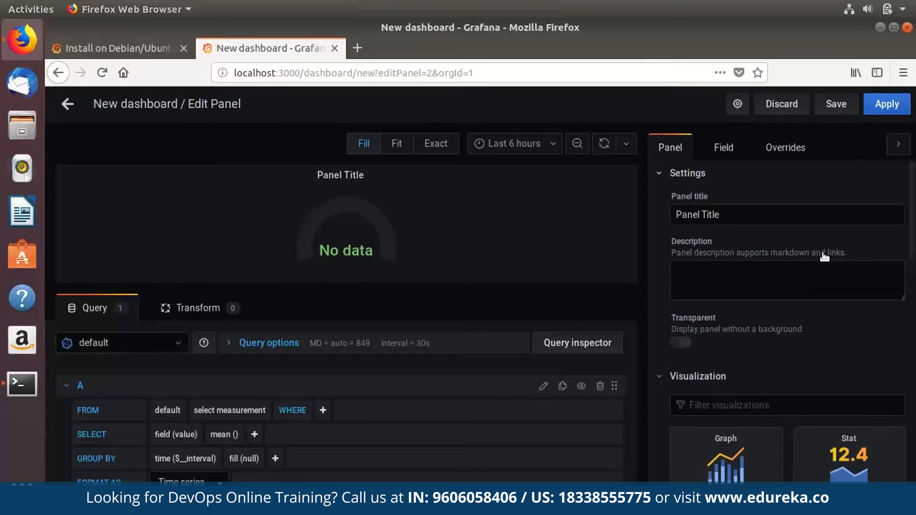
click(687, 172)
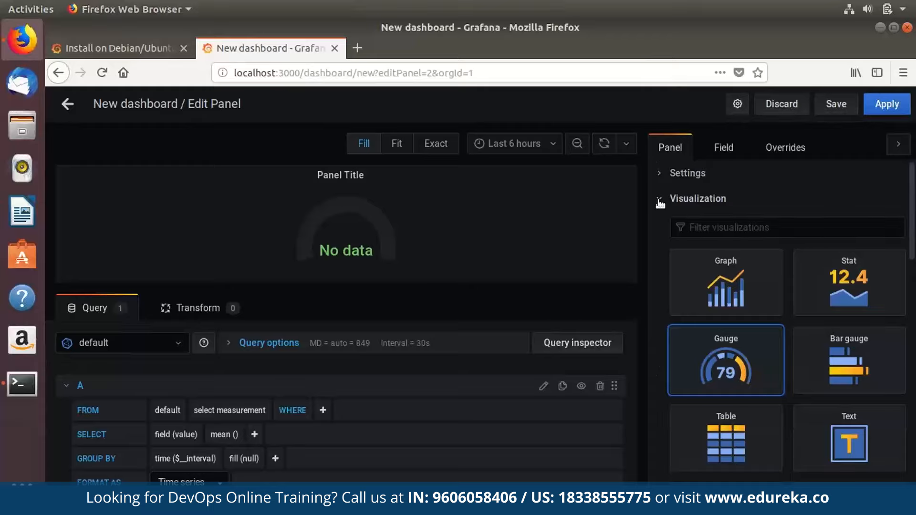
scroll(658, 200, down, 10)
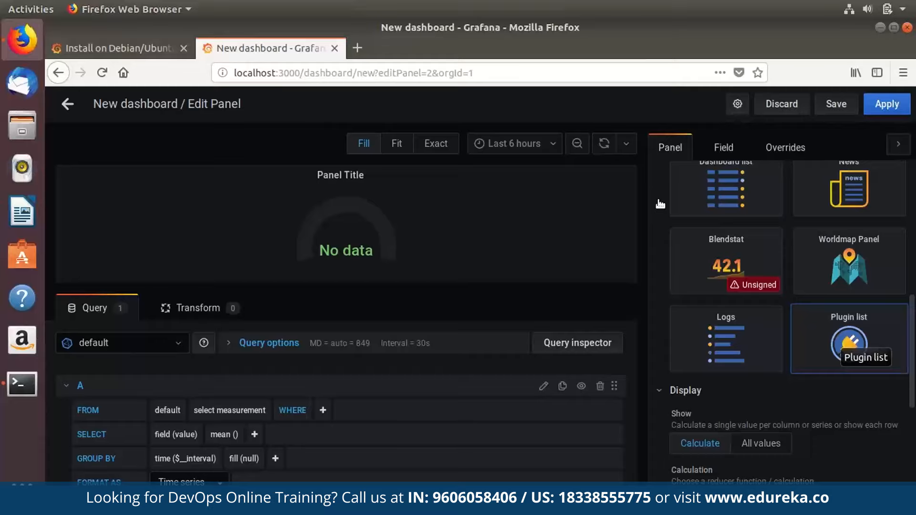
scroll(660, 205, up, 10)
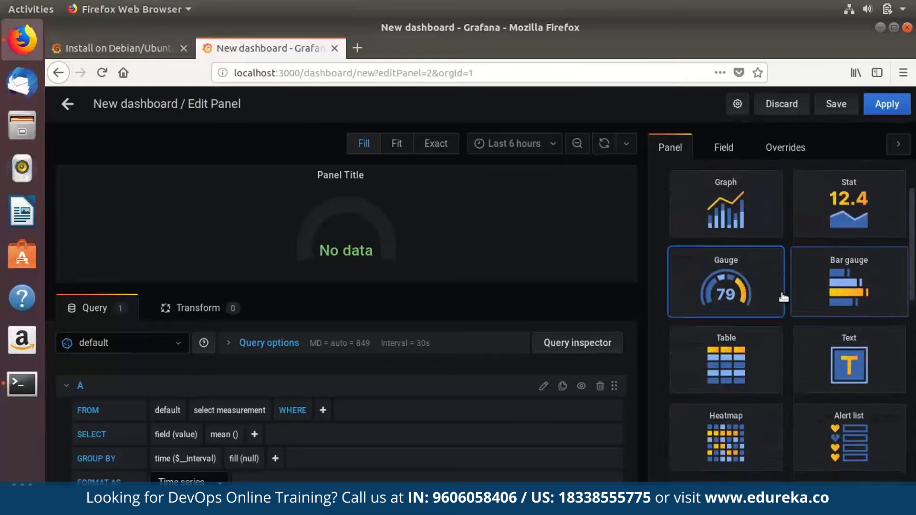
click(783, 296)
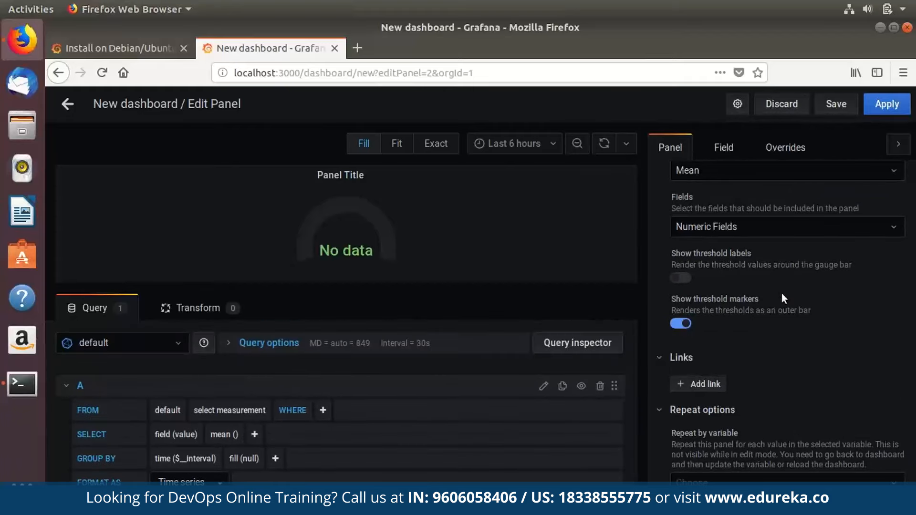
Open and close the query's data source list, keeping the default data source.
click(169, 342)
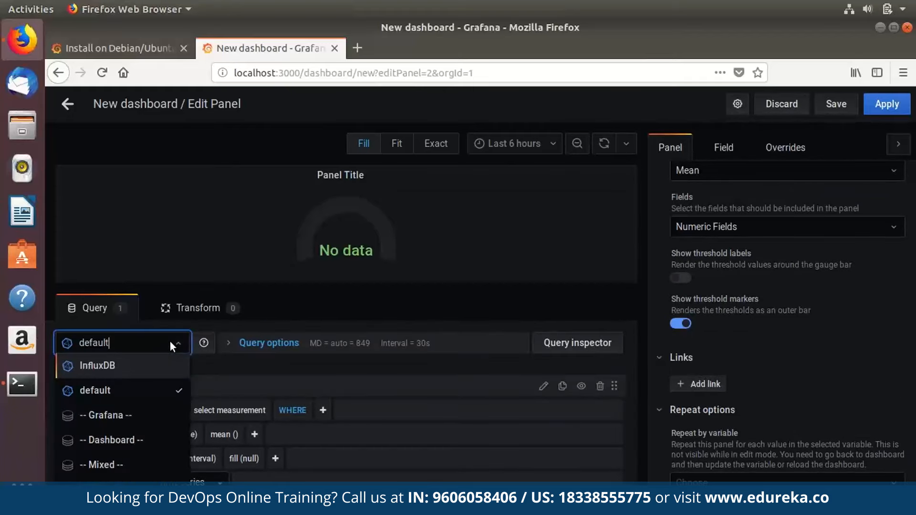
click(169, 341)
click(169, 340)
click(170, 341)
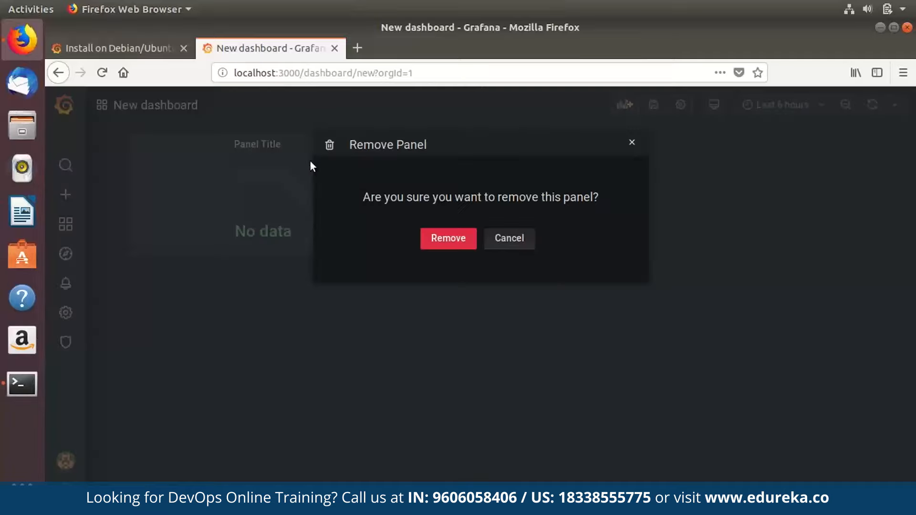
Confirm removing the Gauge panel and recreate an empty placeholder panel.
key(Return)
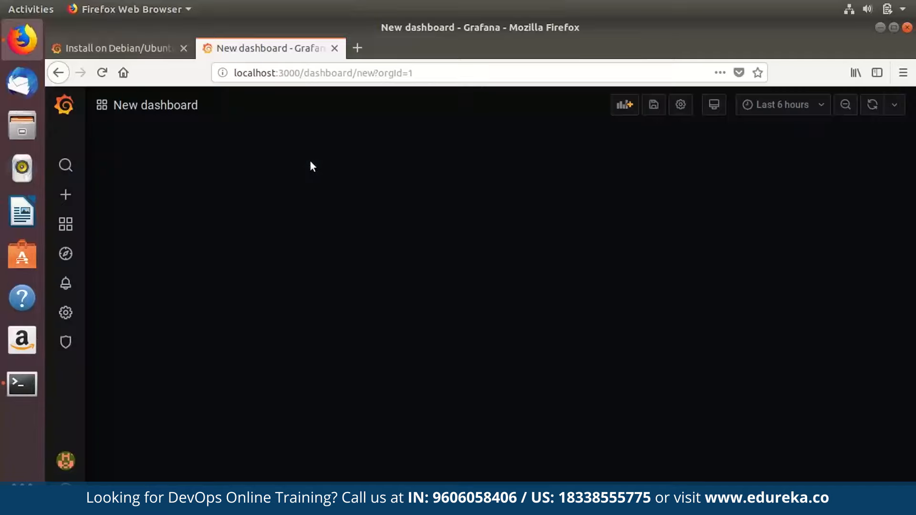
click(624, 105)
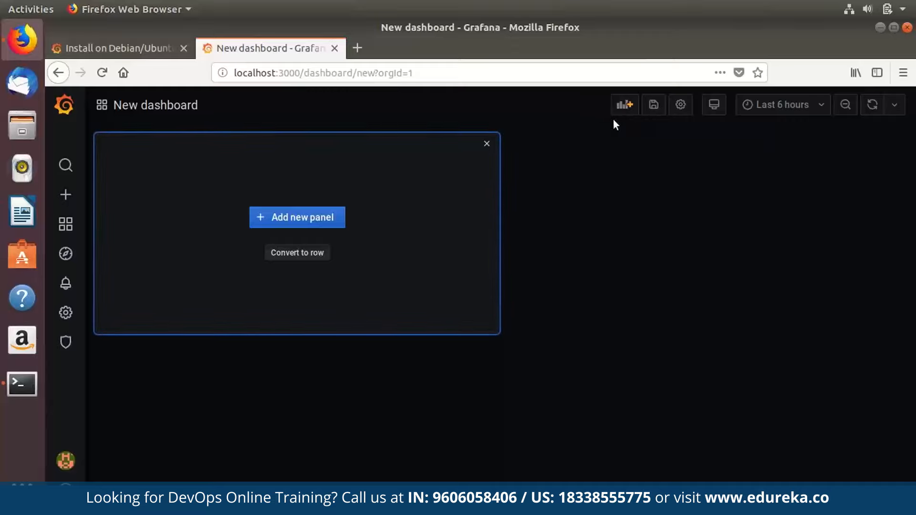
click(624, 105)
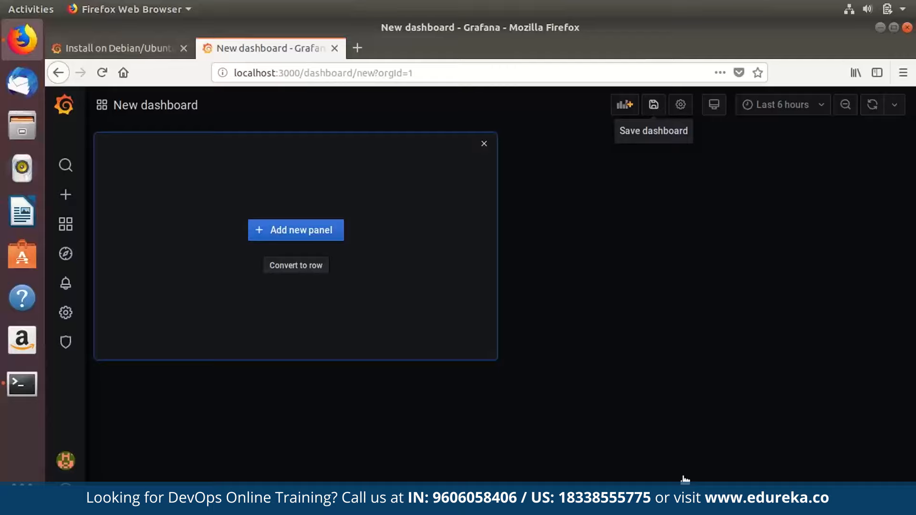
Check the save form's folder list, keeping General, then open the dashboard settings.
key(ctrl+s)
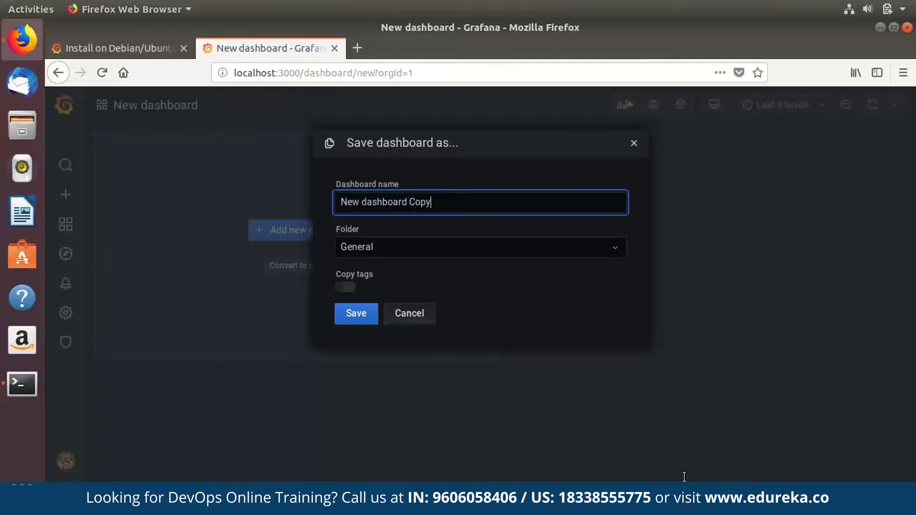
key(Tab)
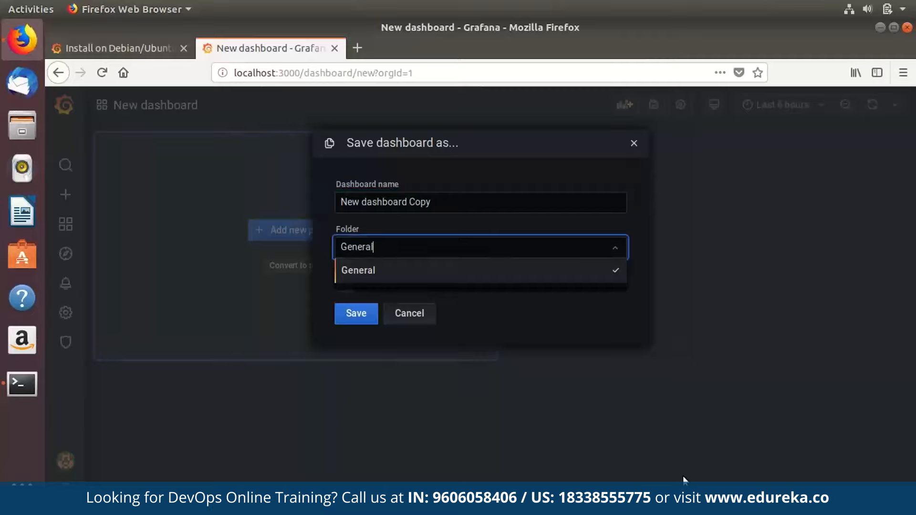
key(Return)
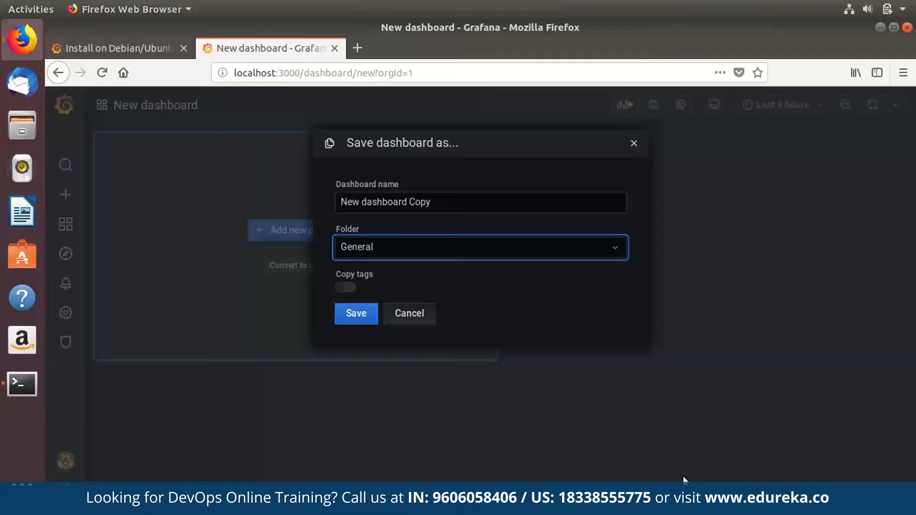
key(Down)
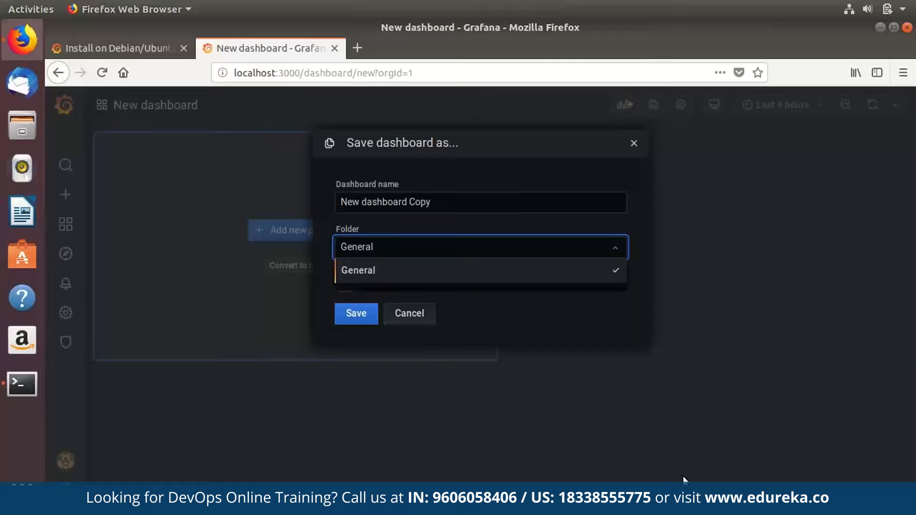
key(Return)
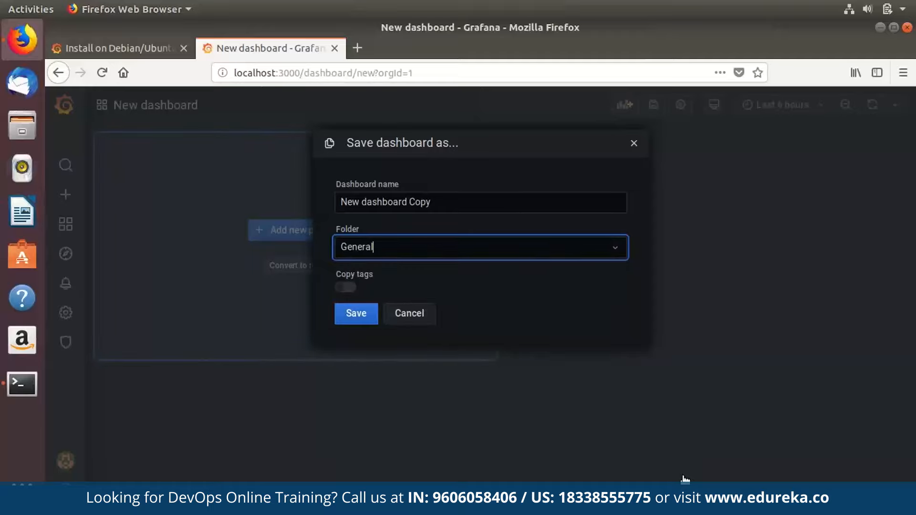
click(410, 313)
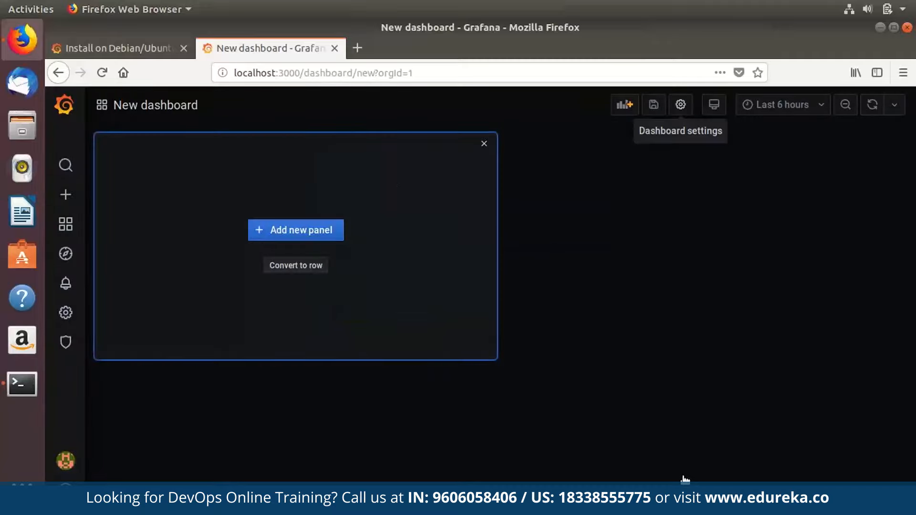
click(681, 105)
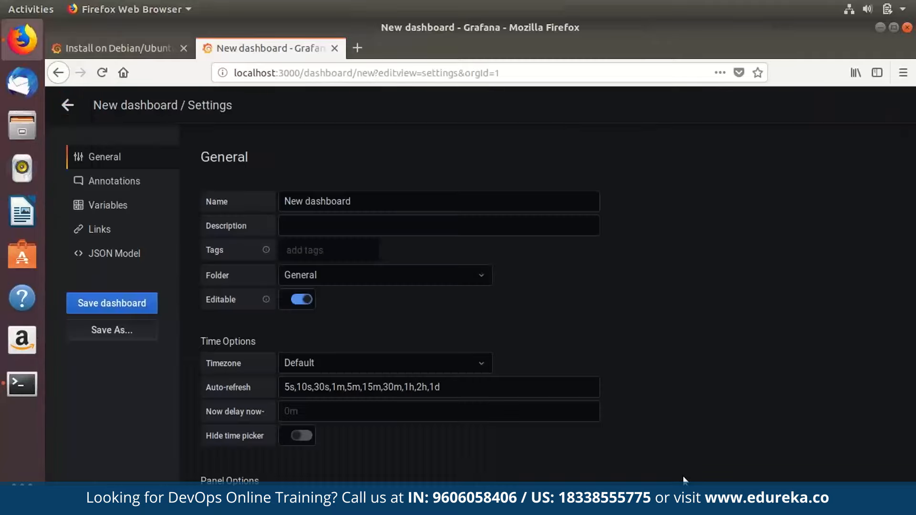
Return from settings to the empty dashboard and look over the time range choices without changing them.
click(68, 105)
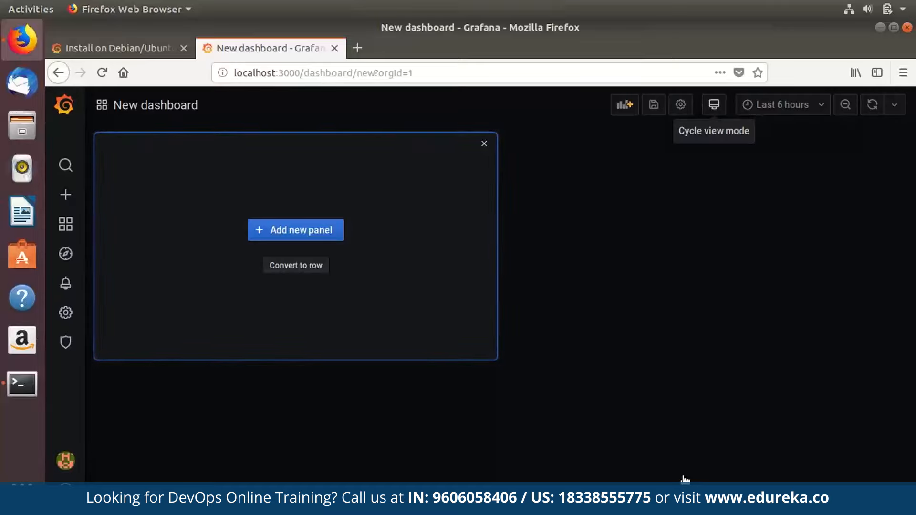
click(777, 104)
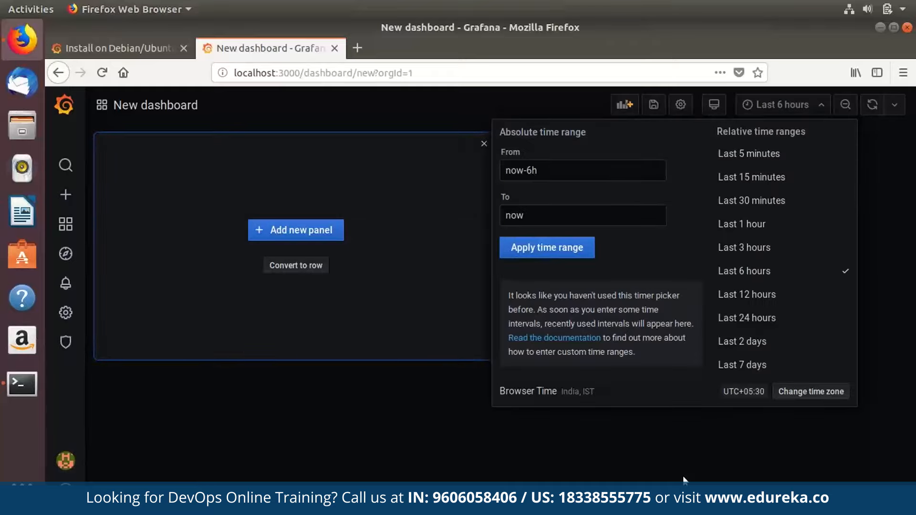
scroll(764, 245, down, 10)
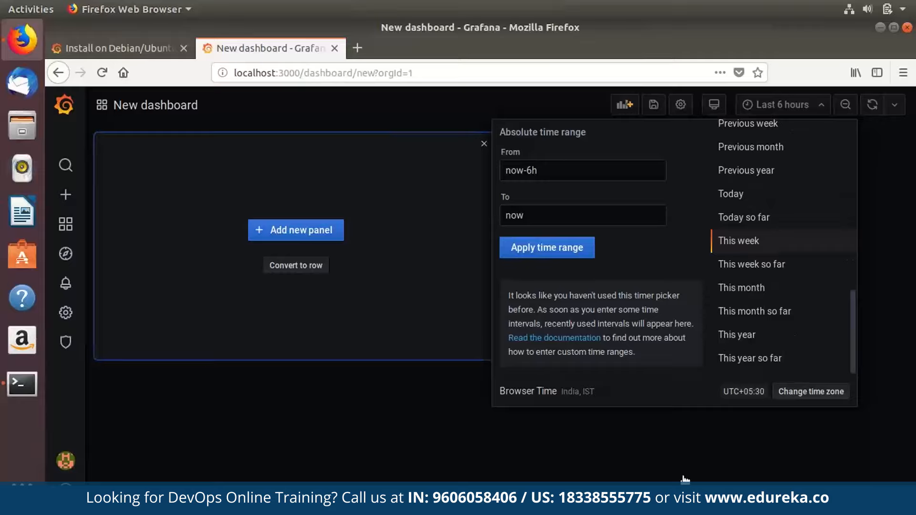
click(886, 229)
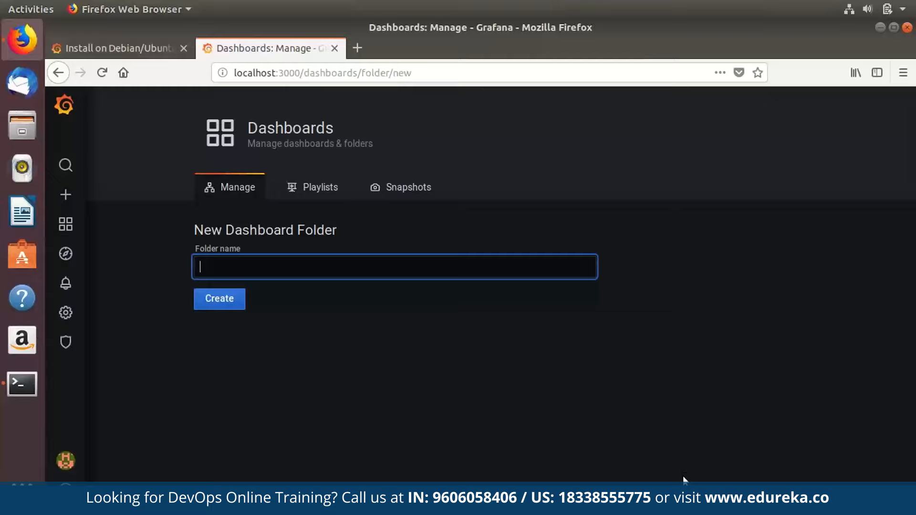
Check the empty Playlists and Snapshots pages, then go to the dashboard Import page.
click(313, 188)
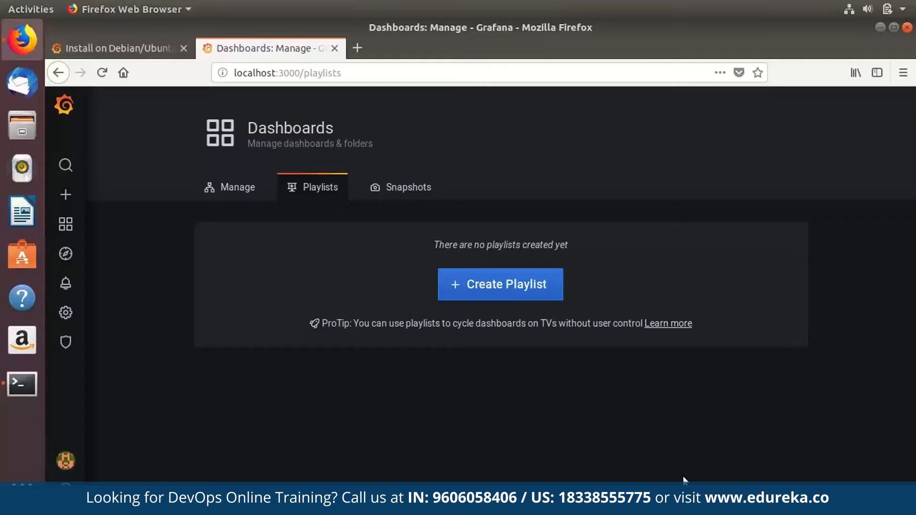
click(400, 187)
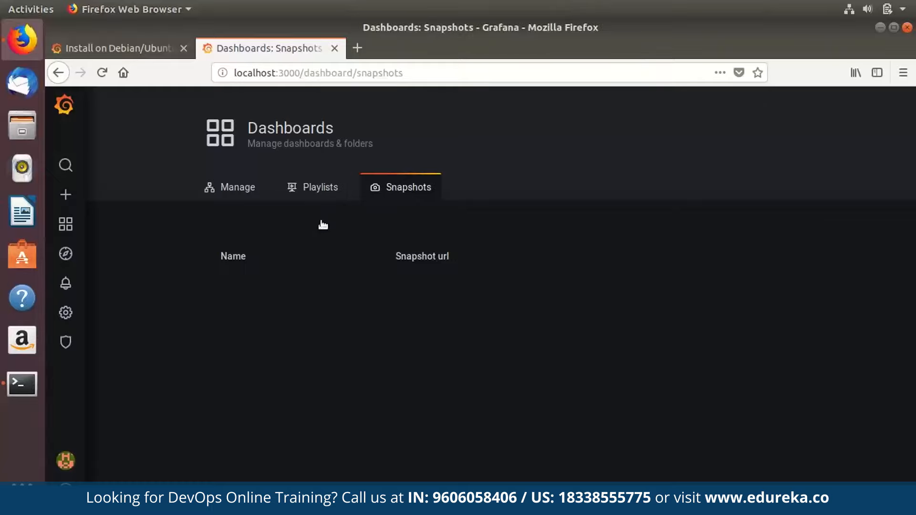
mouse_move(65, 194)
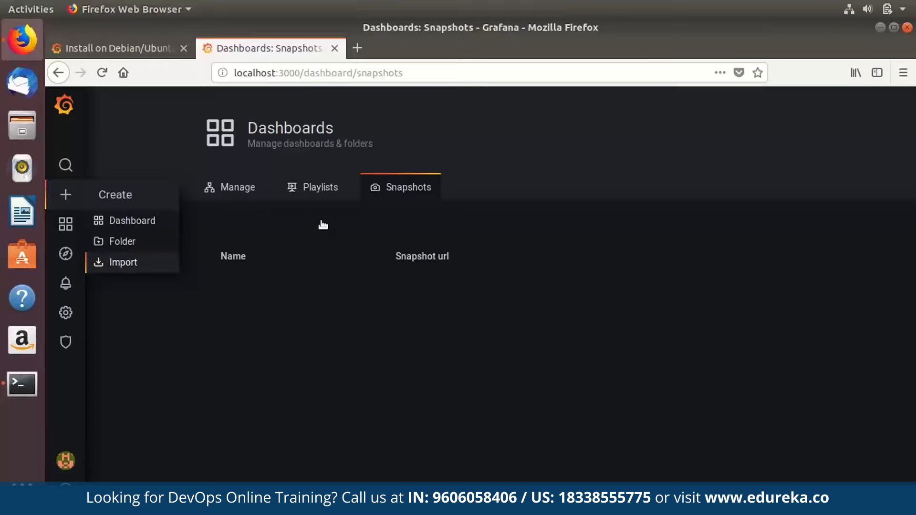
click(123, 262)
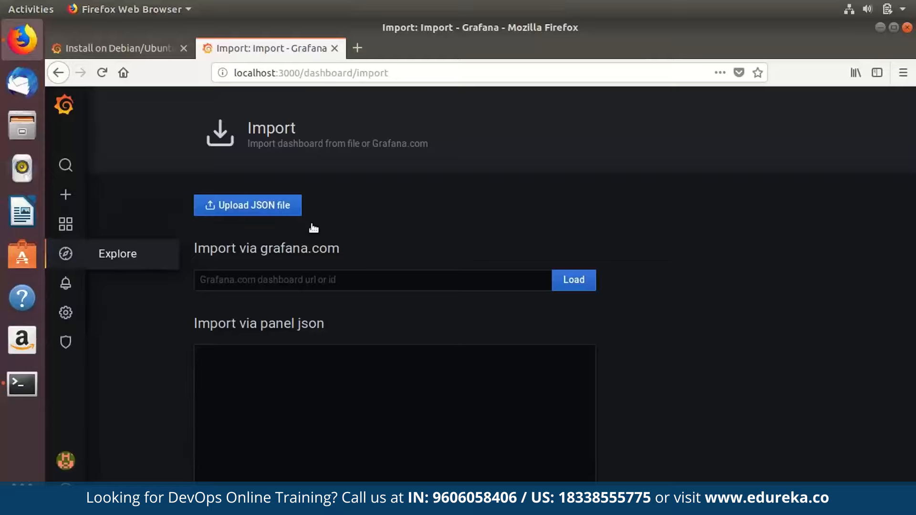
Open Explore with InfluxDB as the data source and its default mean(value) time-series query.
click(65, 253)
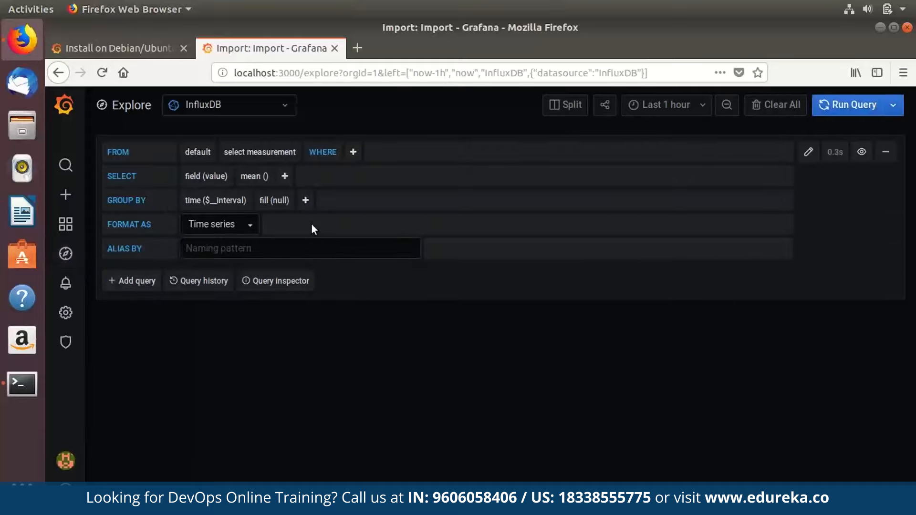
click(229, 105)
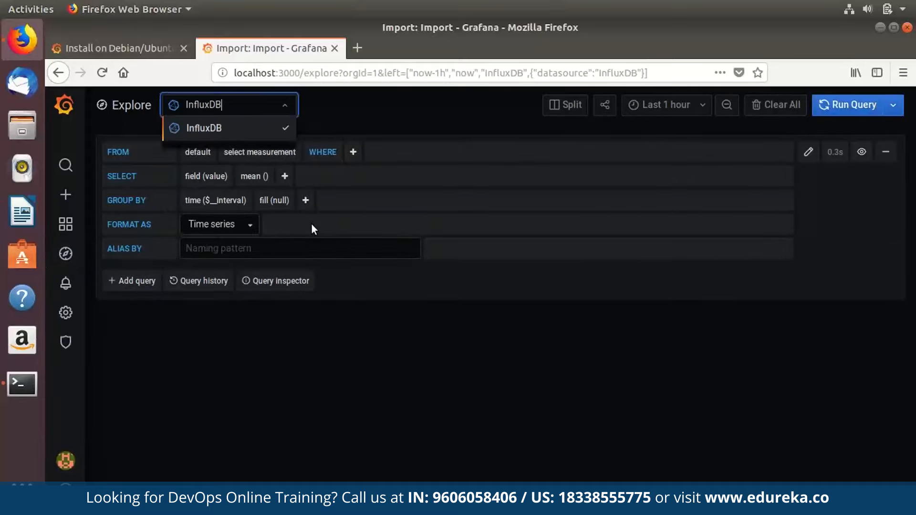
click(312, 224)
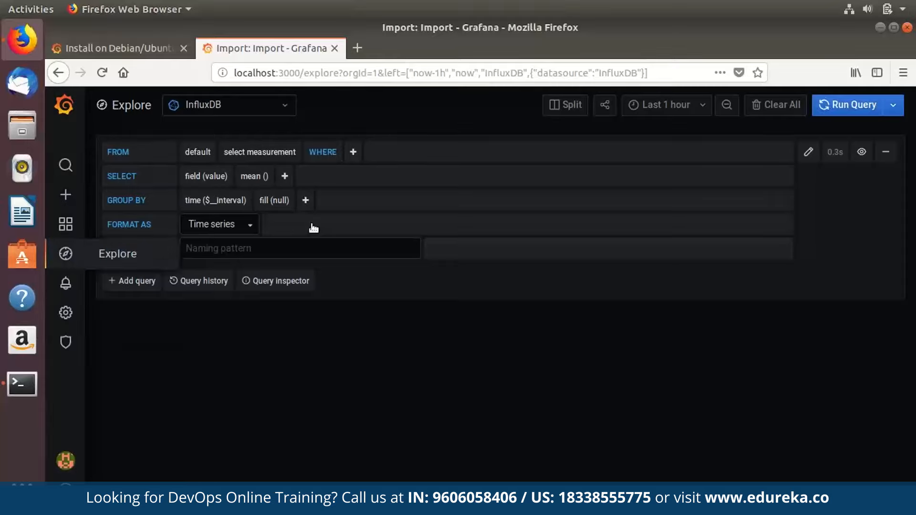
Confirm no notification channels exist, then return to the empty Alert Rules list.
mouse_move(66, 284)
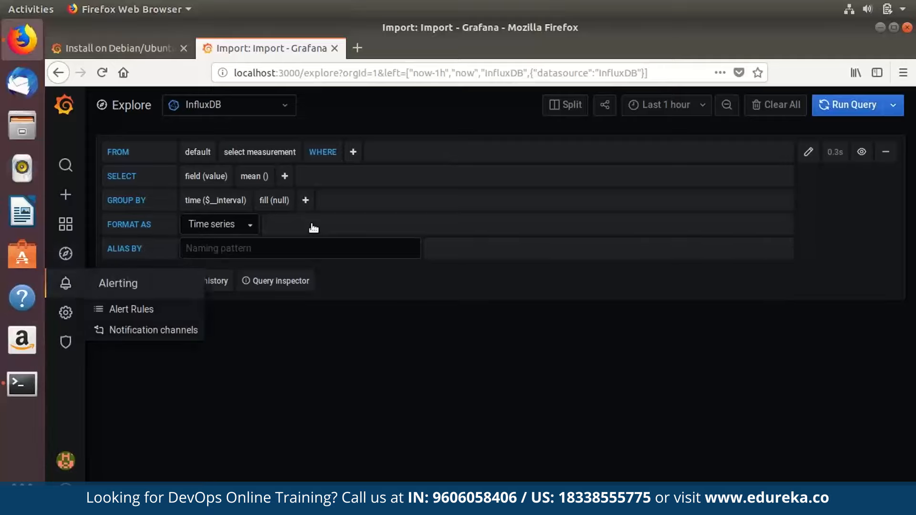
click(66, 283)
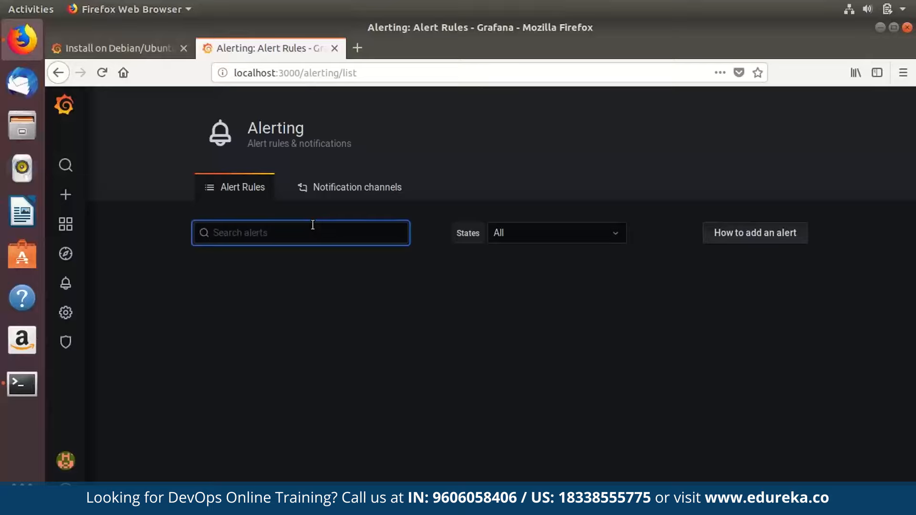
click(354, 187)
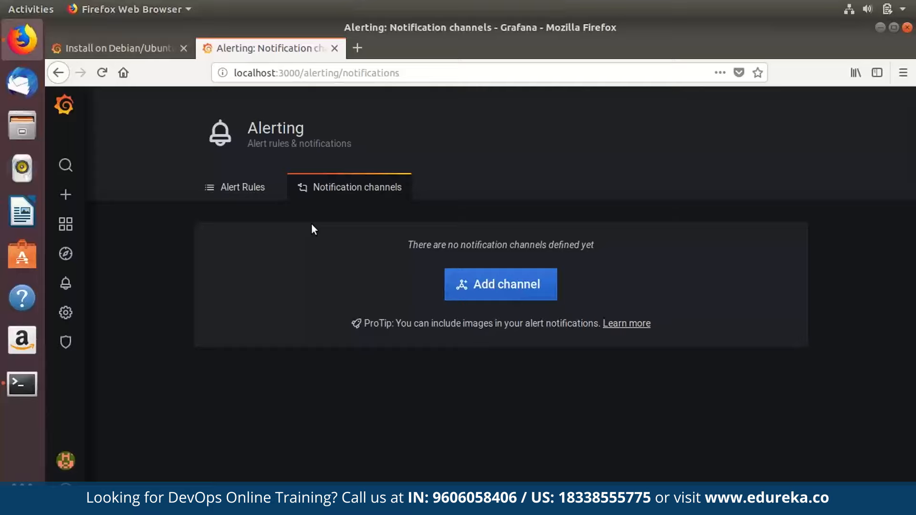
click(243, 205)
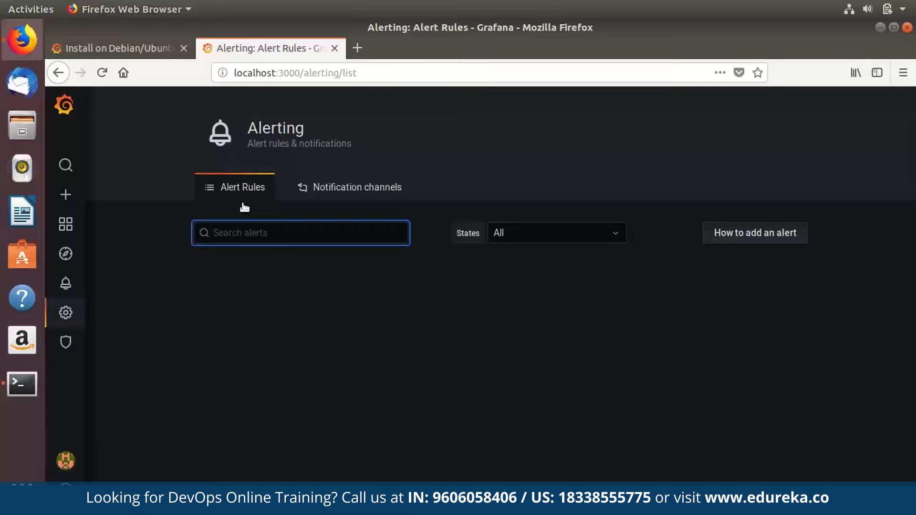
mouse_move(65, 313)
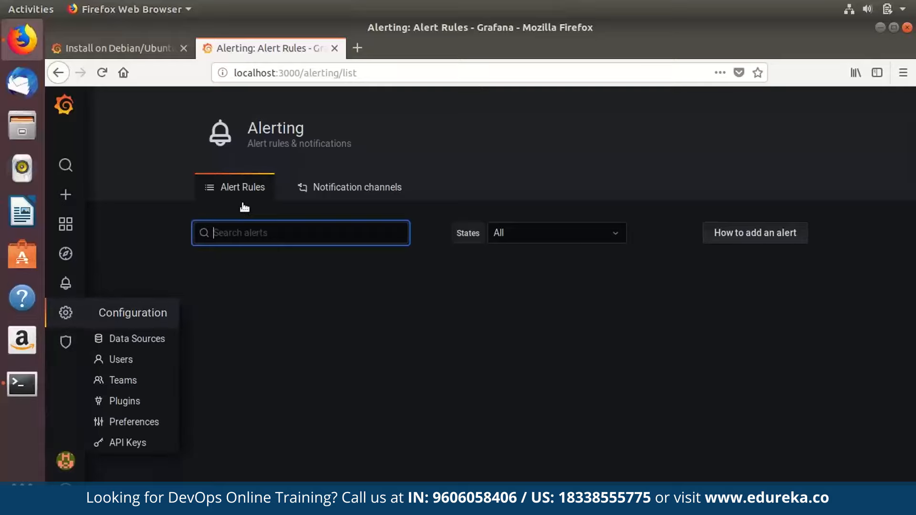
Browse the data source types under Add data source, then cancel back to the InfluxDB localhost:8086 list.
click(65, 313)
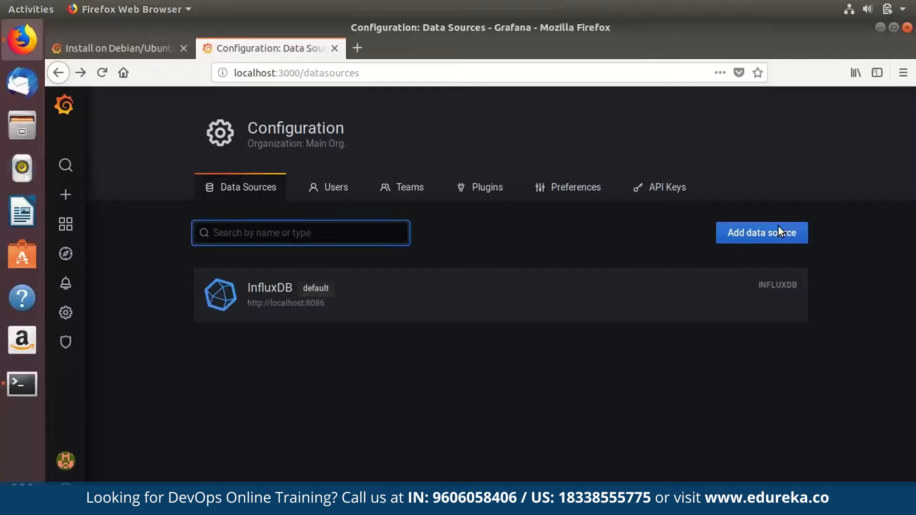
click(689, 233)
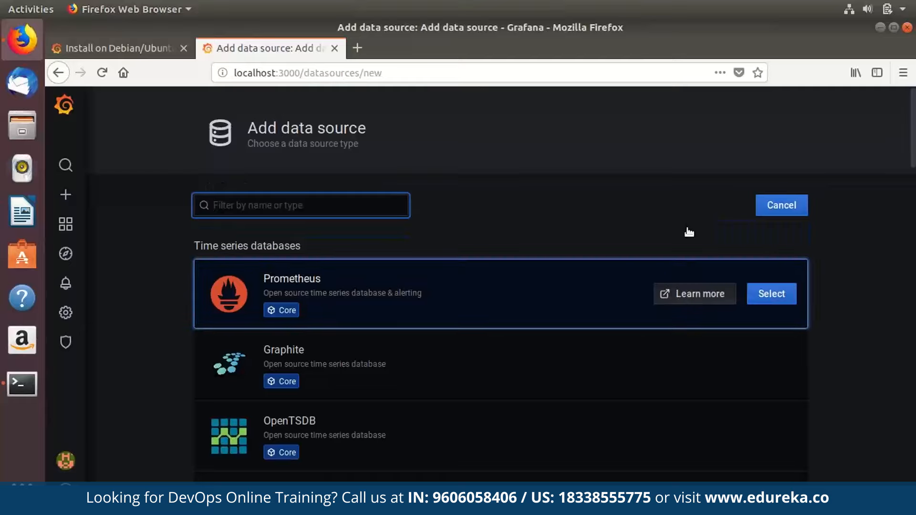
scroll(688, 232, down, 5)
scroll(689, 232, up, 5)
scroll(689, 232, down, 6)
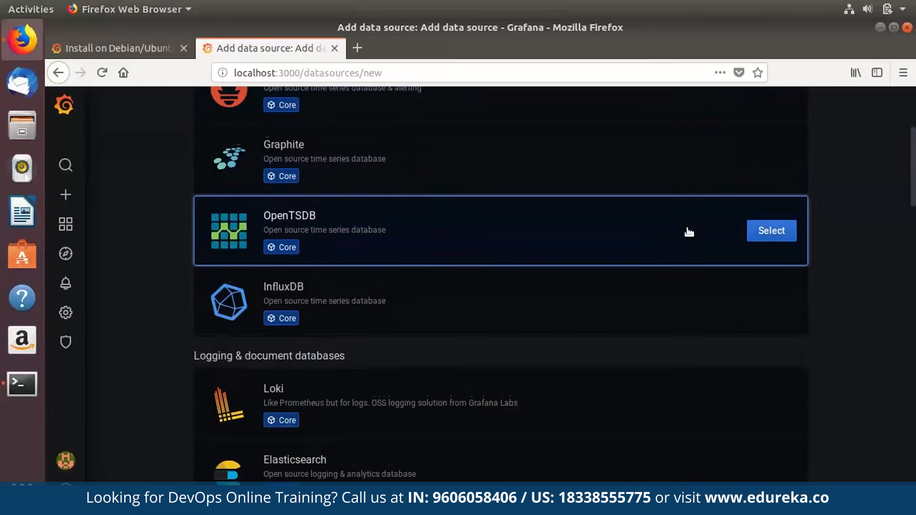
scroll(688, 232, down, 3)
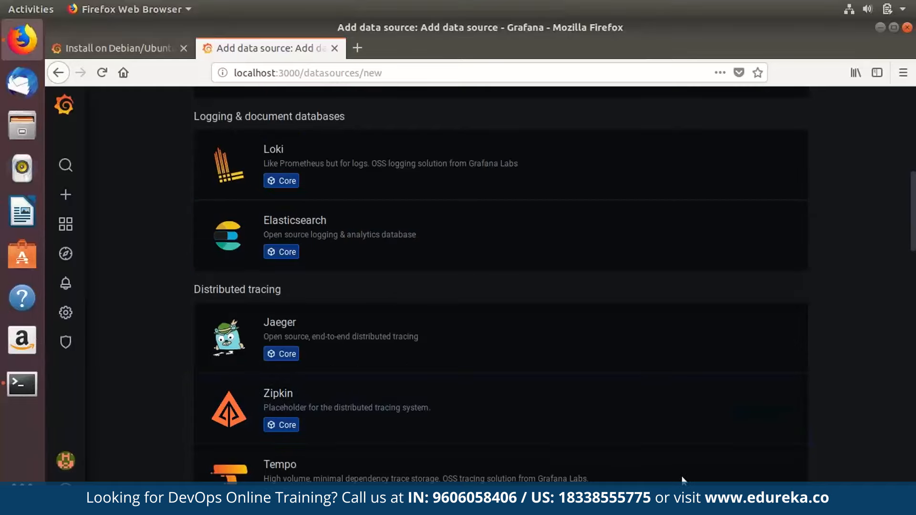
scroll(682, 480, down, 4)
scroll(684, 480, down, 5)
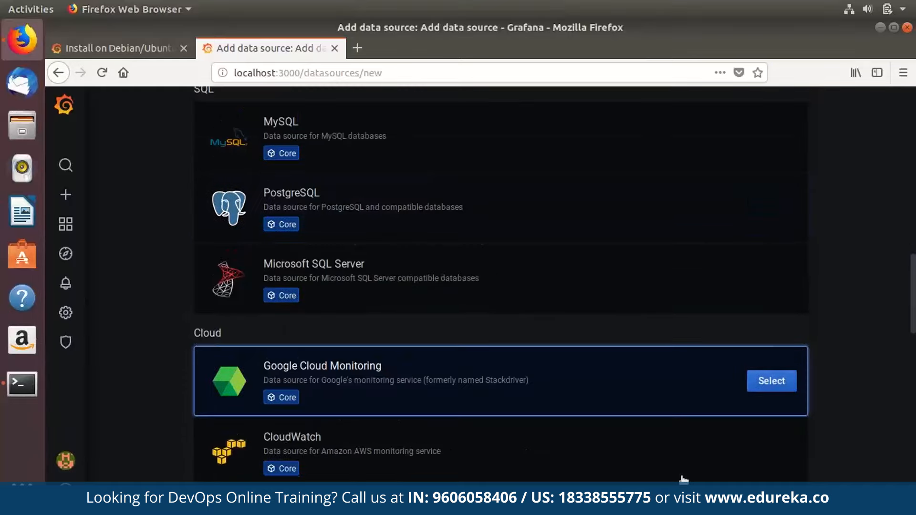
scroll(684, 480, down, 13)
scroll(684, 480, up, 20)
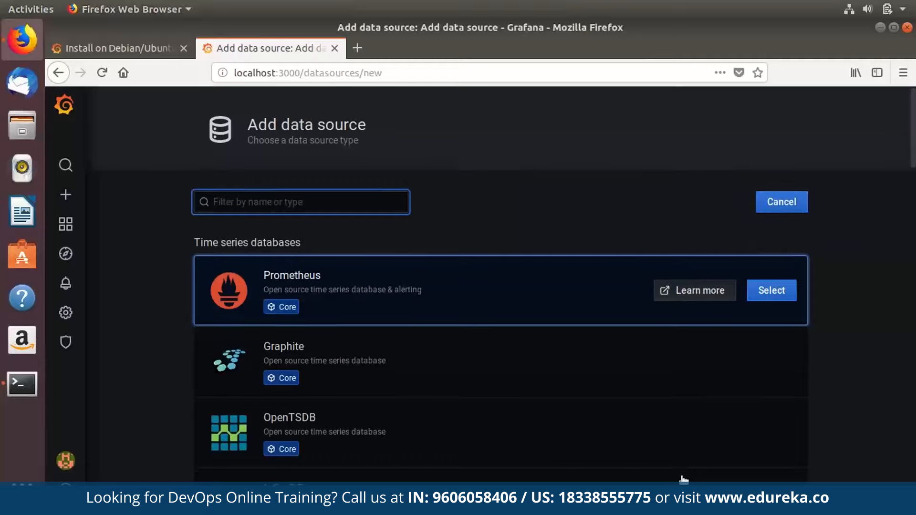
scroll(683, 479, down, 3)
key(Down)
scroll(683, 479, down, 10)
key(Down)
key(Down)
key(Down)
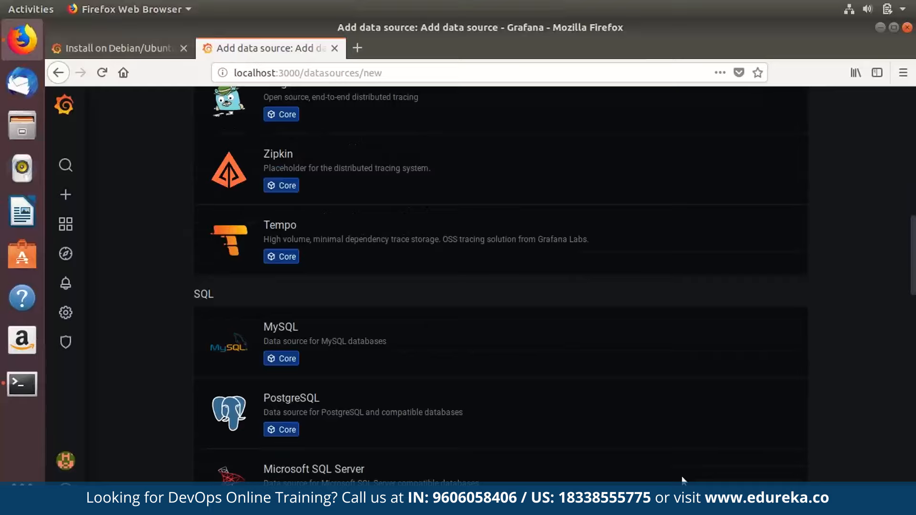
scroll(684, 481, down, 4)
scroll(684, 480, up, 1)
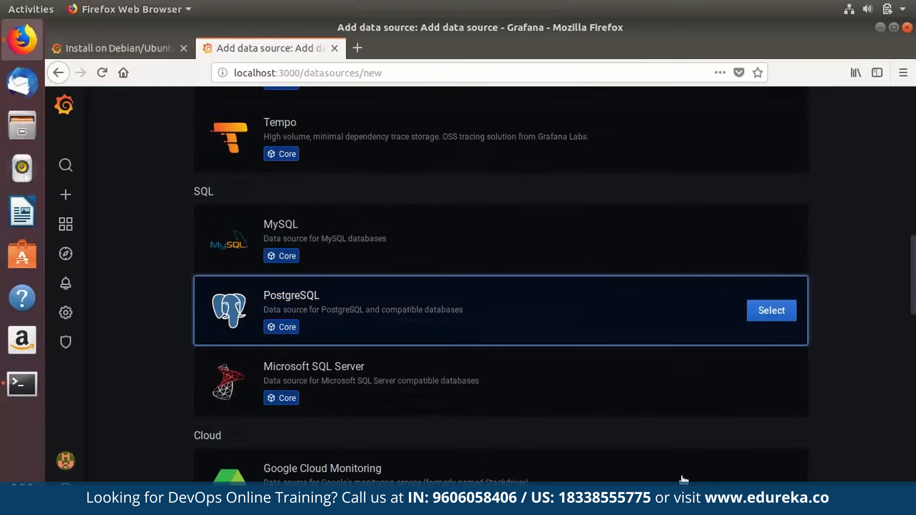
scroll(684, 481, down, 5)
scroll(684, 480, up, 1)
scroll(684, 481, down, 1)
scroll(684, 479, down, 4)
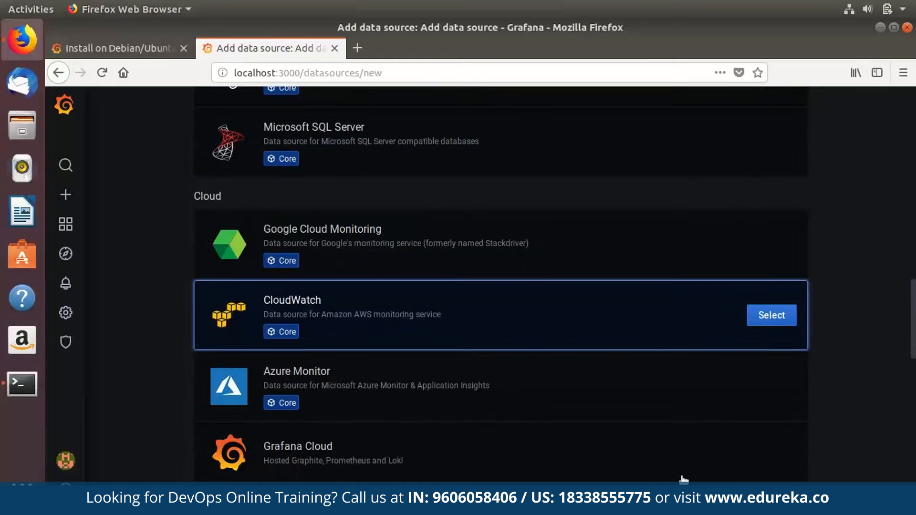
scroll(683, 480, down, 10)
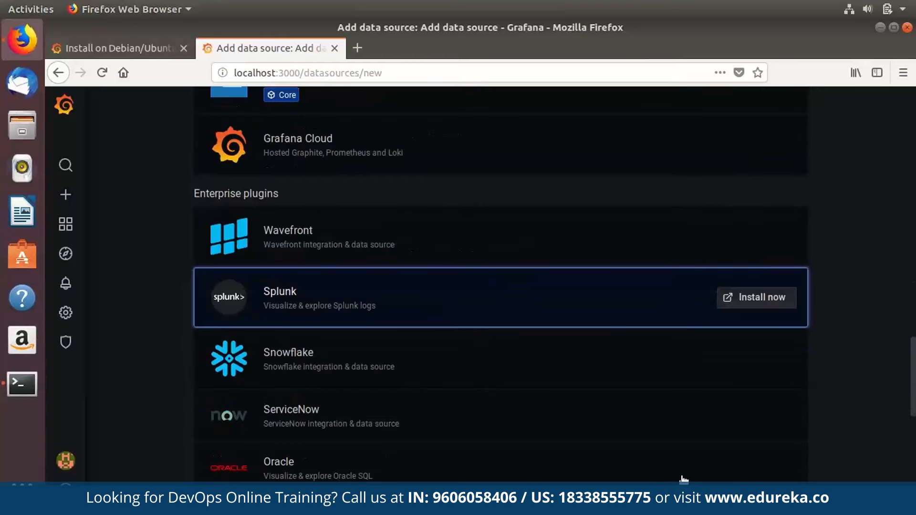
scroll(685, 480, up, 20)
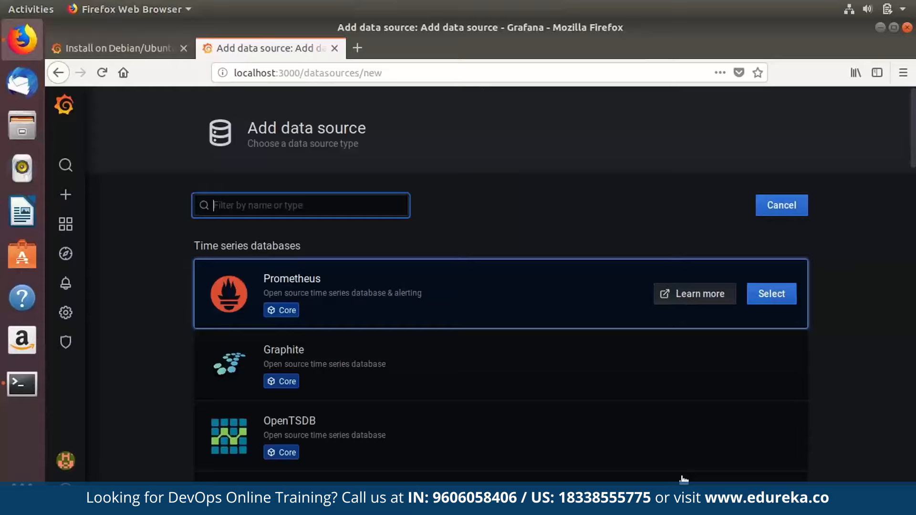
click(781, 205)
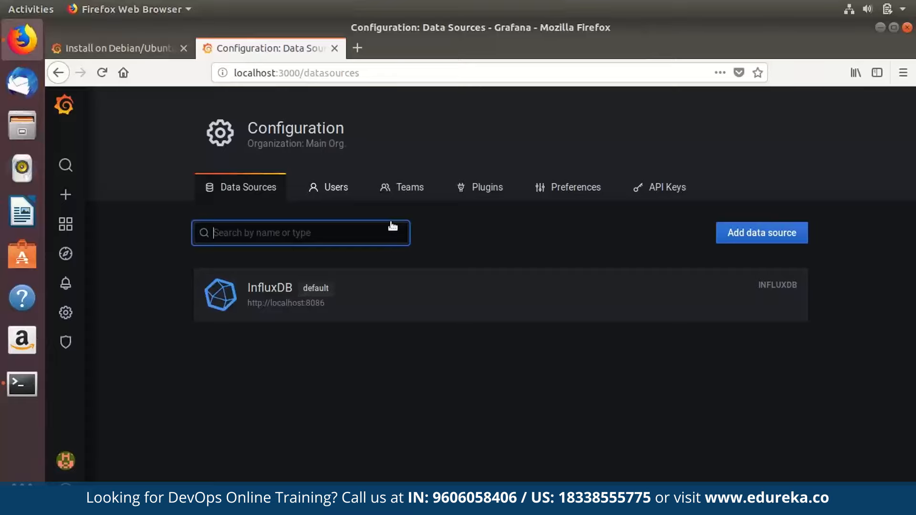
View the organisation's Users, Teams and installed Plugins pages.
click(329, 187)
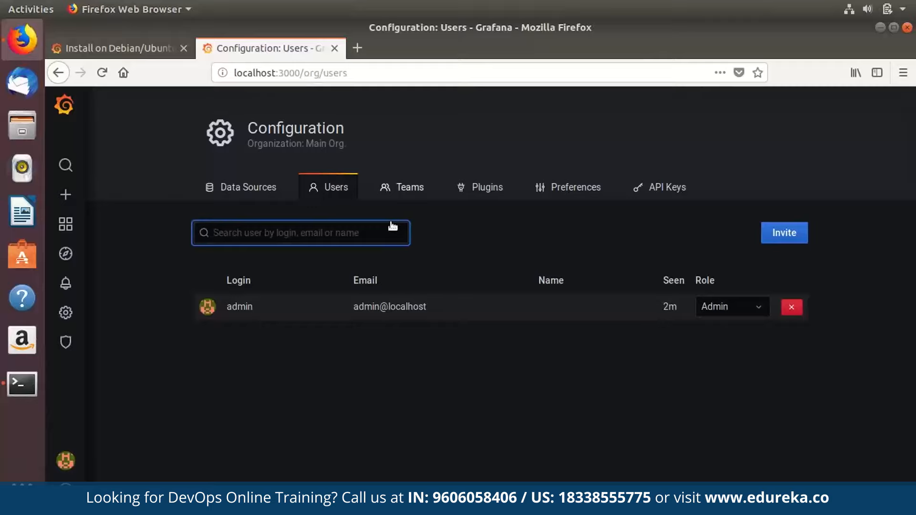
click(398, 188)
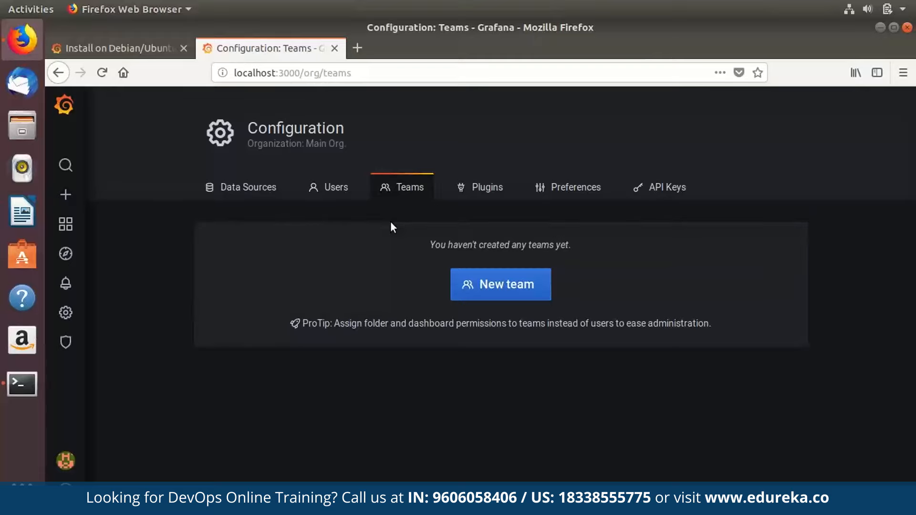
click(477, 206)
scroll(478, 209, down, 10)
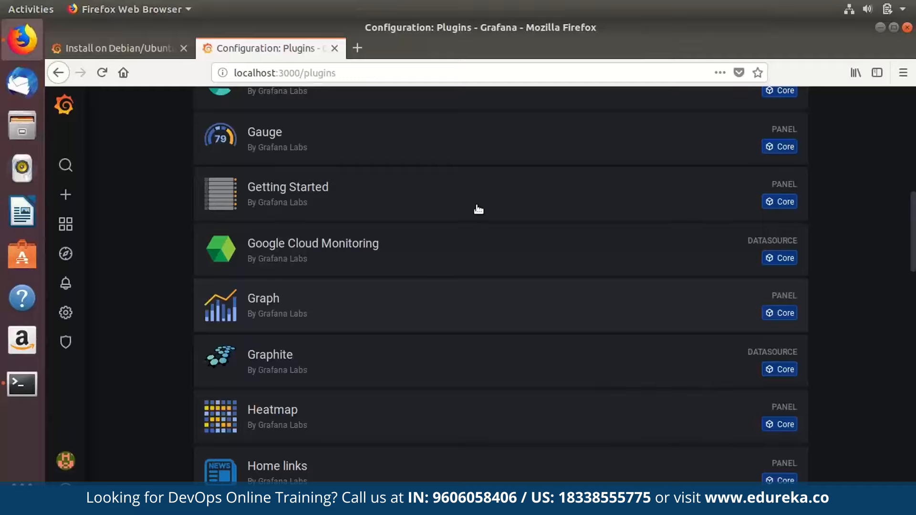
scroll(478, 209, down, 15)
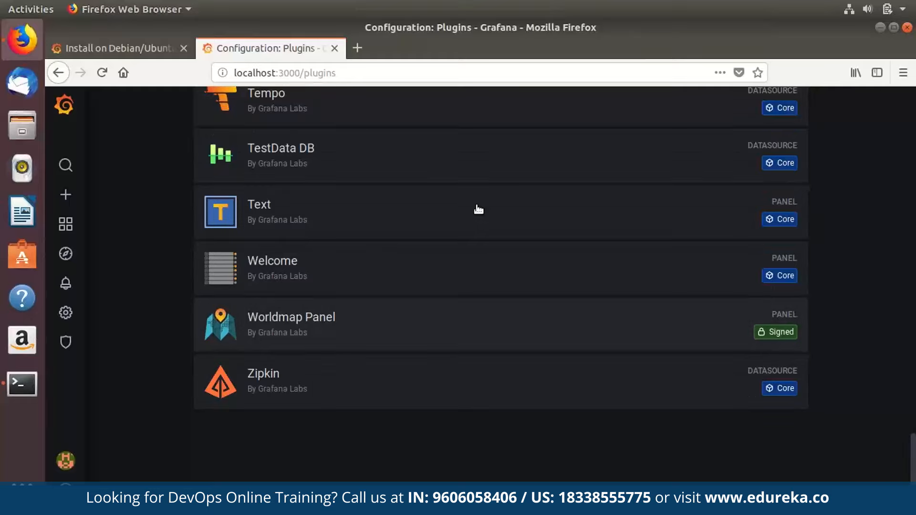
scroll(478, 209, up, 20)
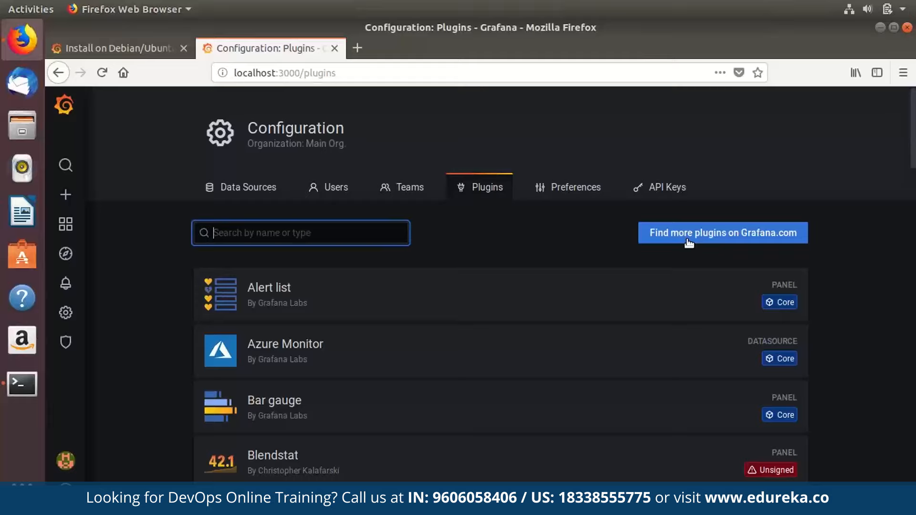
Save the Light UI theme, switch back to Dark, then view the empty API Keys page.
click(576, 187)
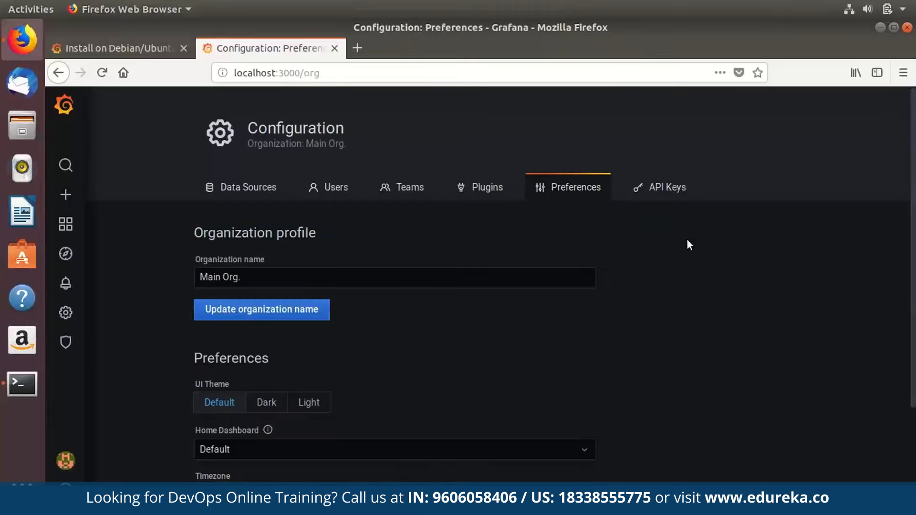
scroll(689, 244, down, 3)
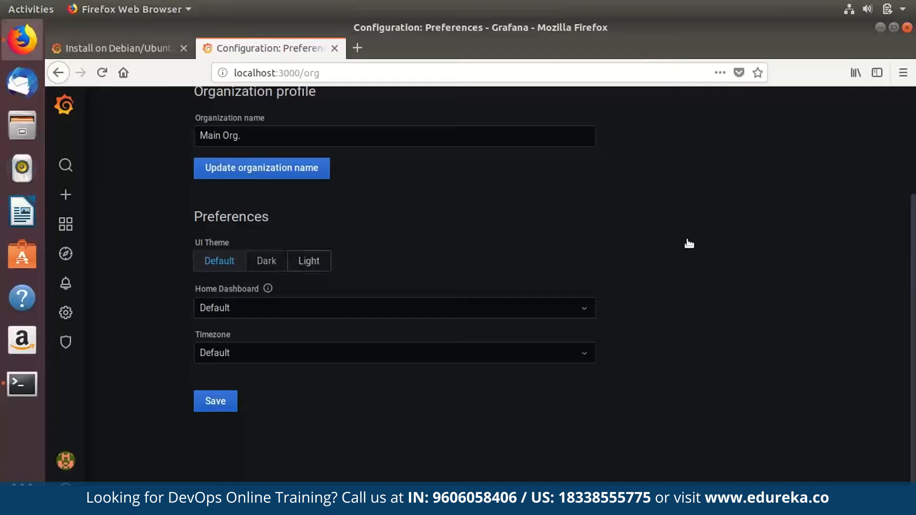
click(309, 261)
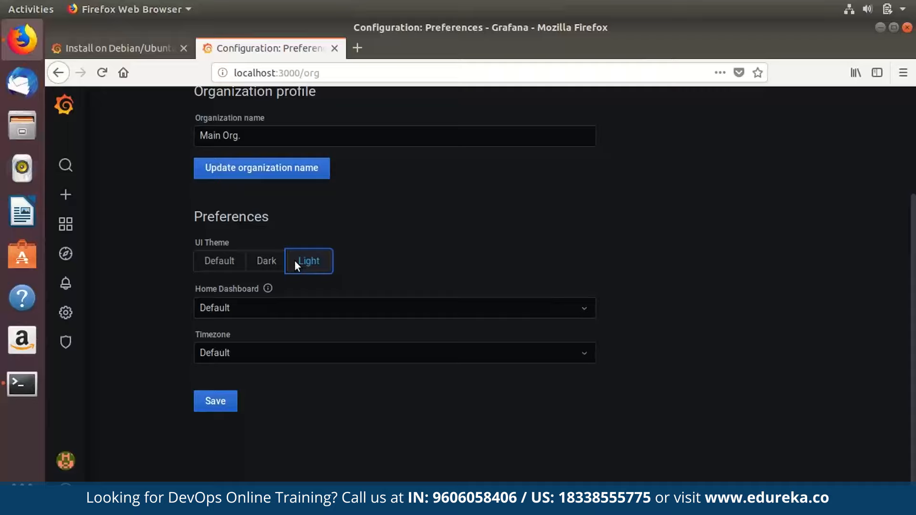
click(216, 402)
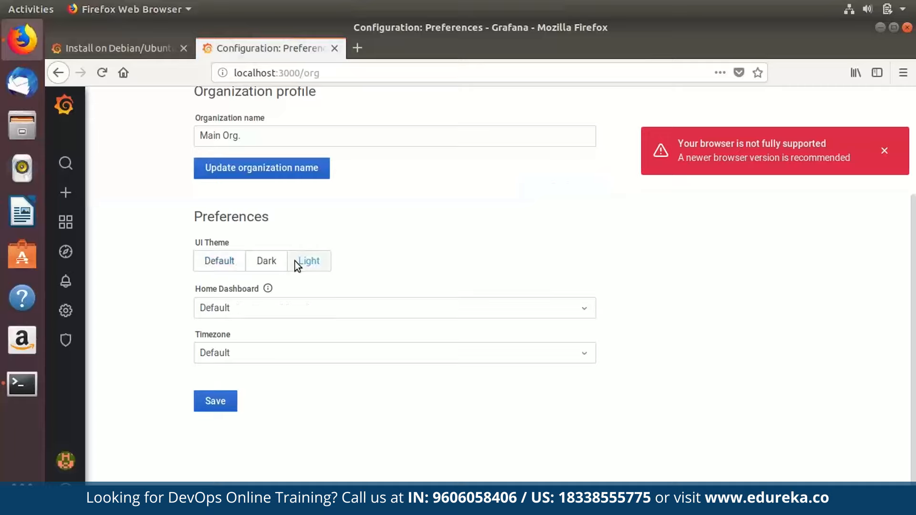
click(267, 261)
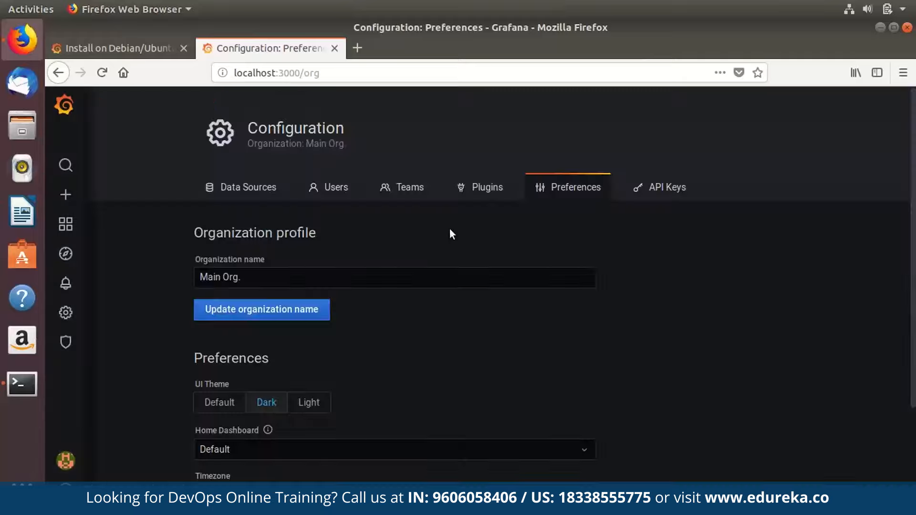
click(655, 207)
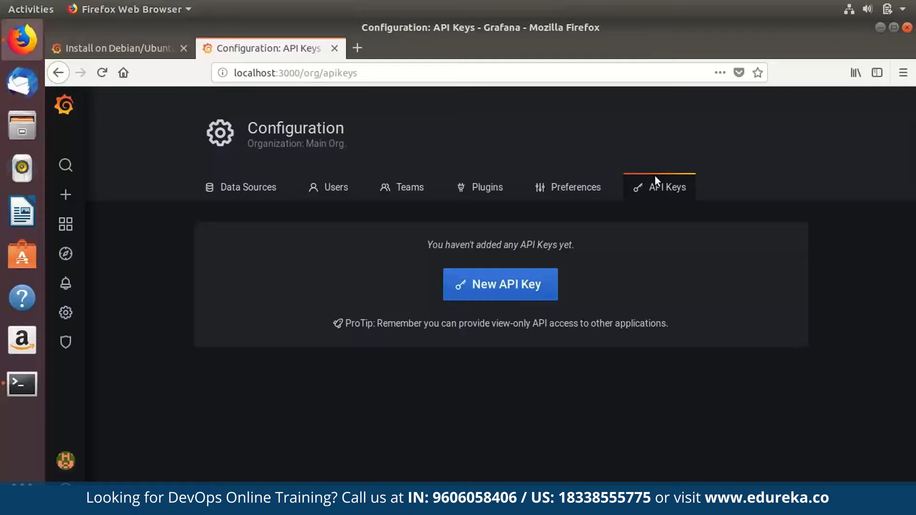
mouse_move(65, 342)
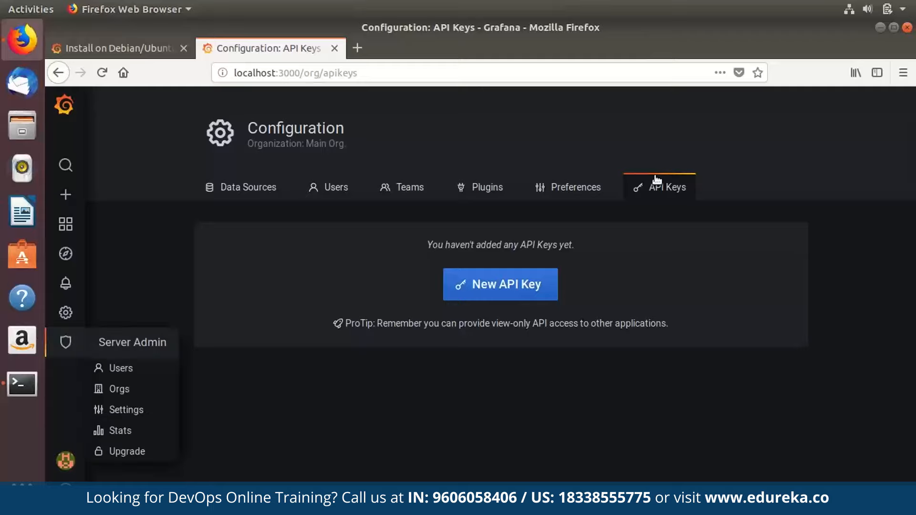
Review the Server Admin users, organisations, settings and stats showing 1 user and 1 admin.
click(65, 342)
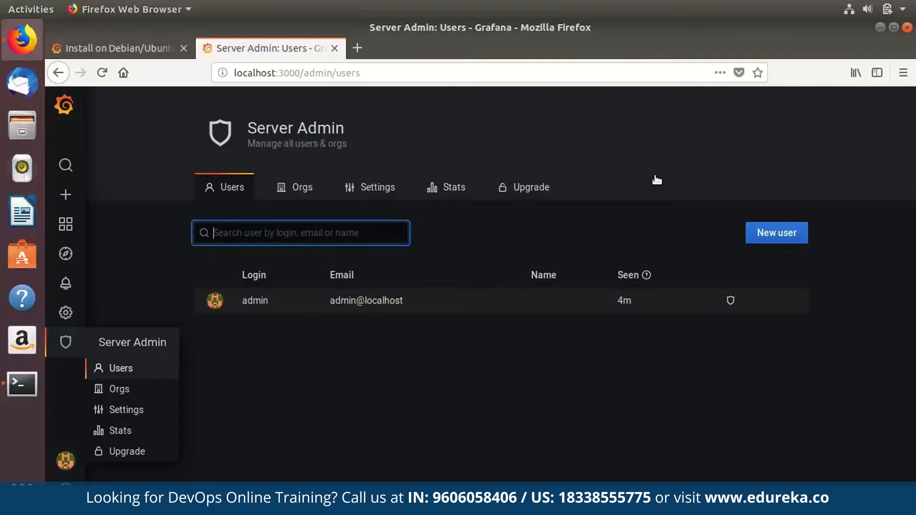
click(295, 187)
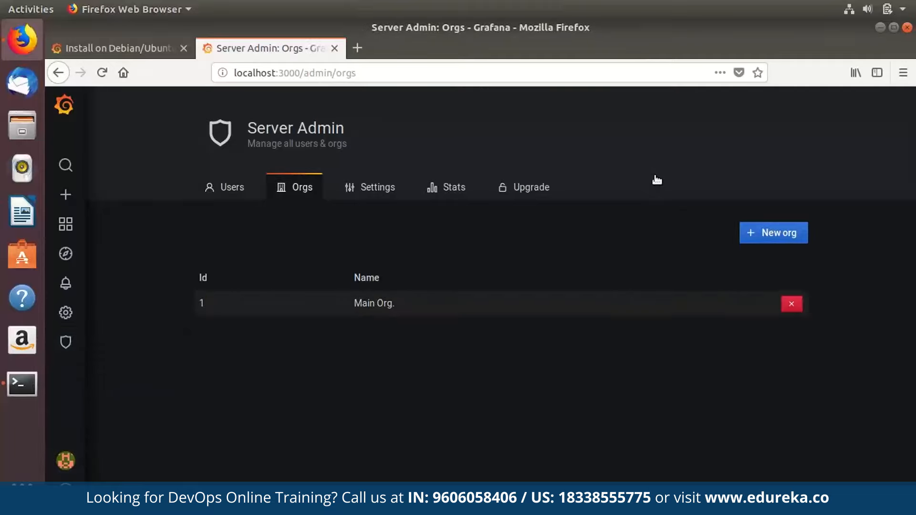
click(370, 187)
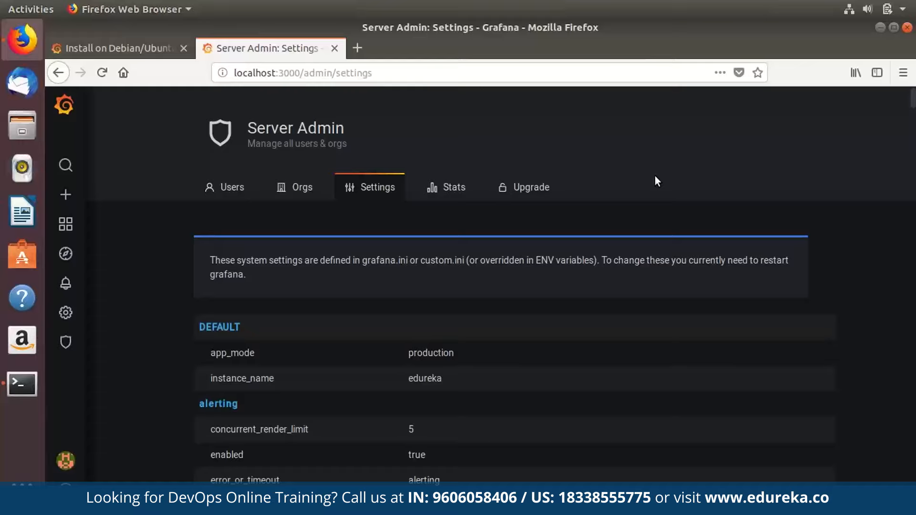
click(453, 188)
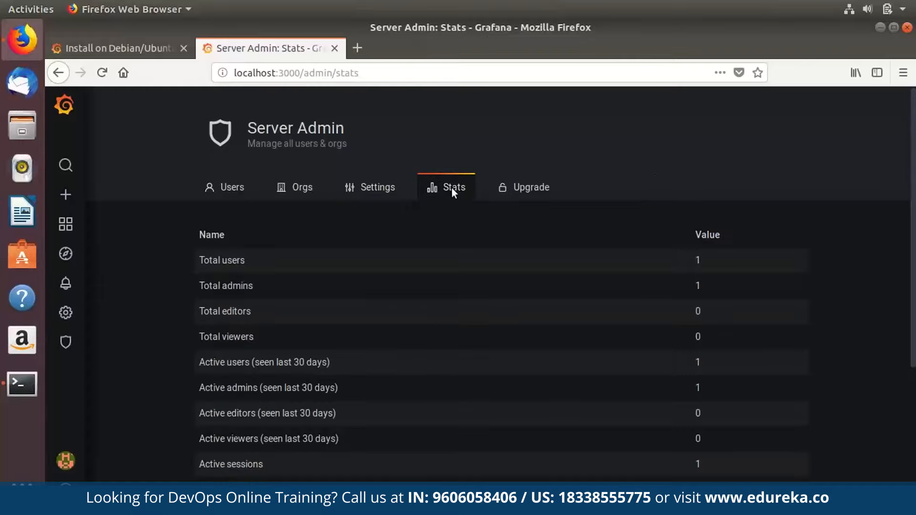
scroll(452, 187, down, 2)
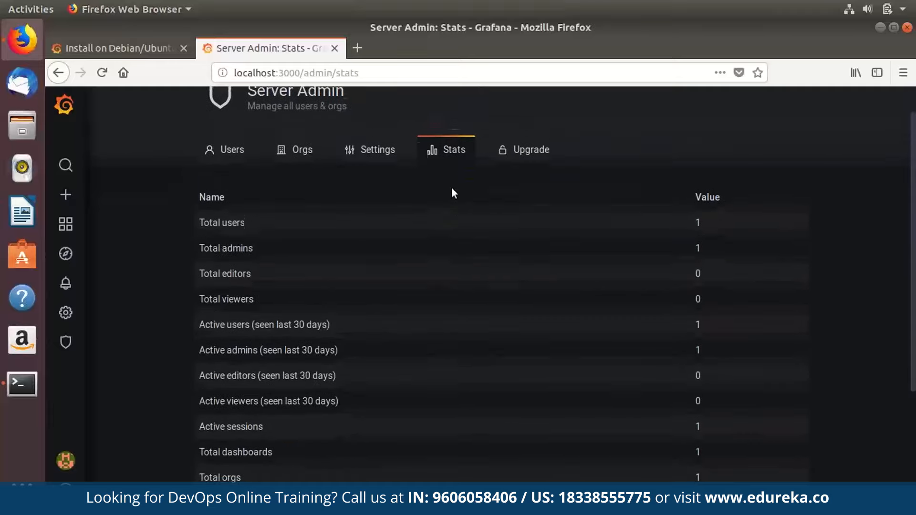
scroll(452, 187, down, 4)
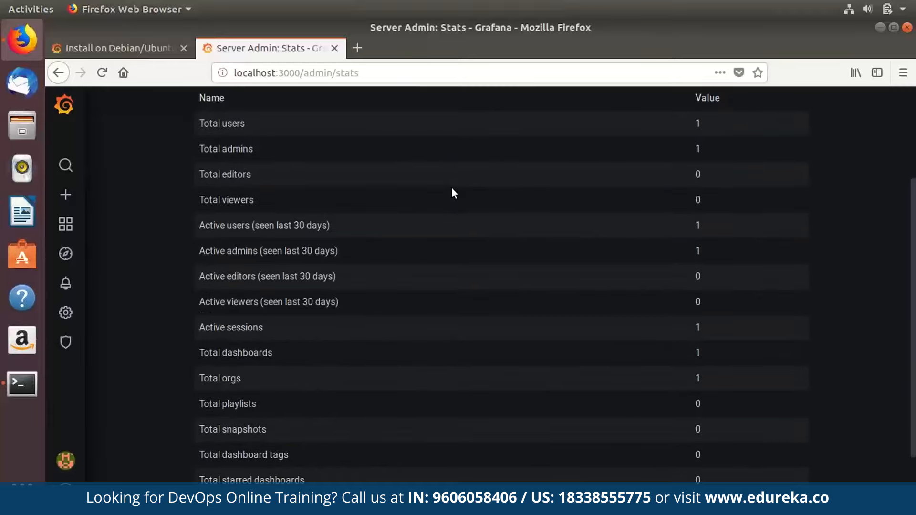
scroll(451, 187, down, 3)
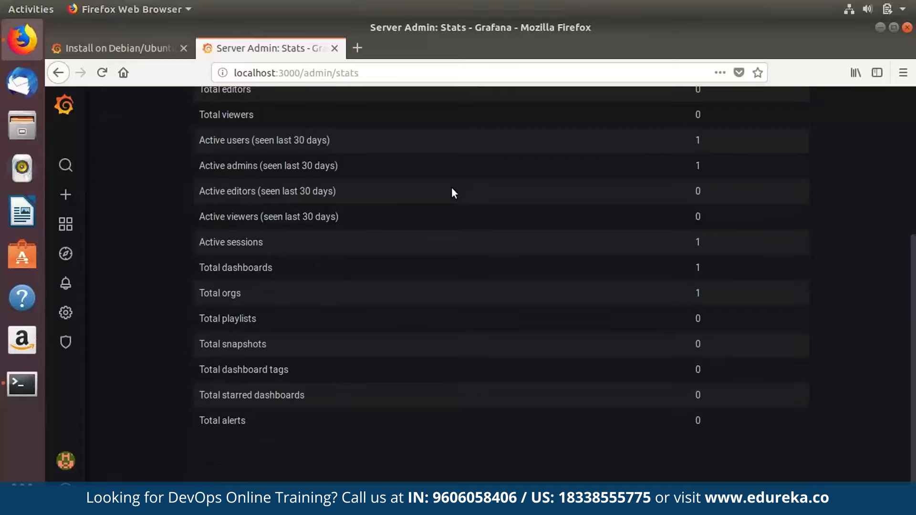
scroll(452, 188, up, 8)
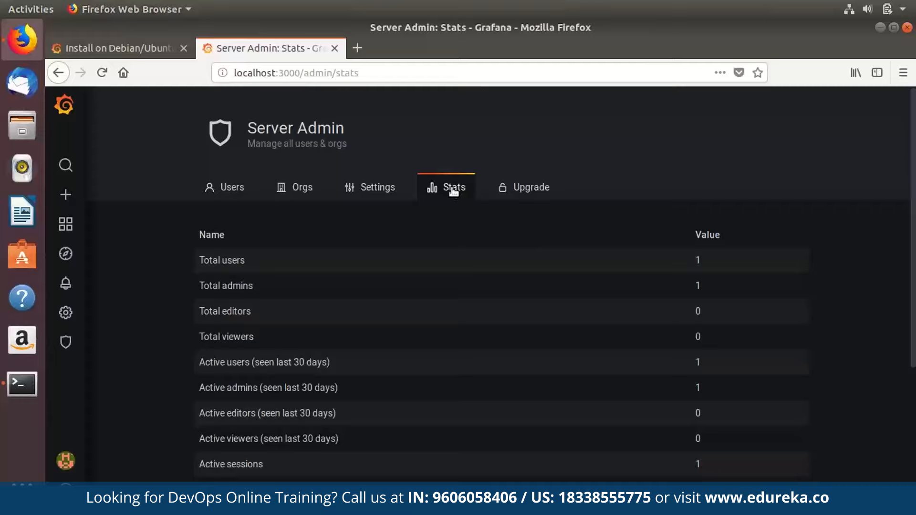
Read the Grafana Enterprise free-trial offer on the Server Admin Upgrade page.
click(525, 187)
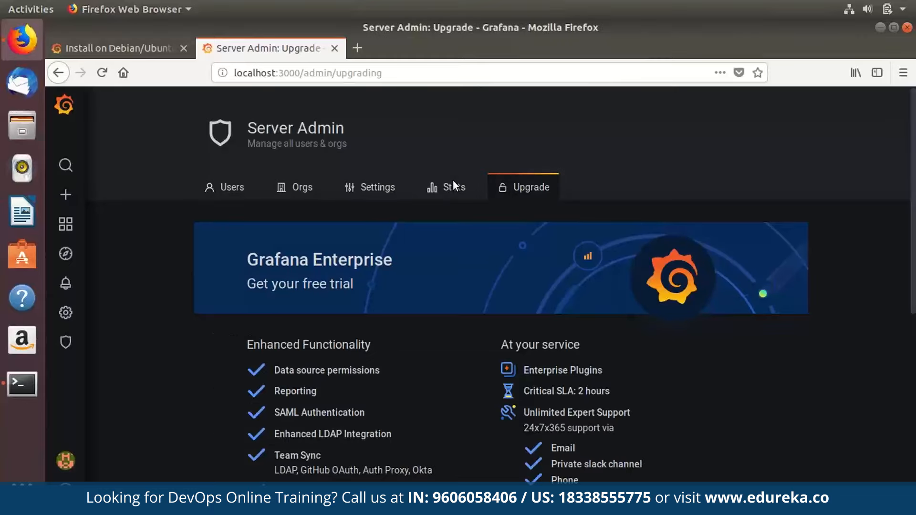
scroll(453, 180, down, 1)
scroll(453, 180, up, 1)
scroll(453, 180, down, 3)
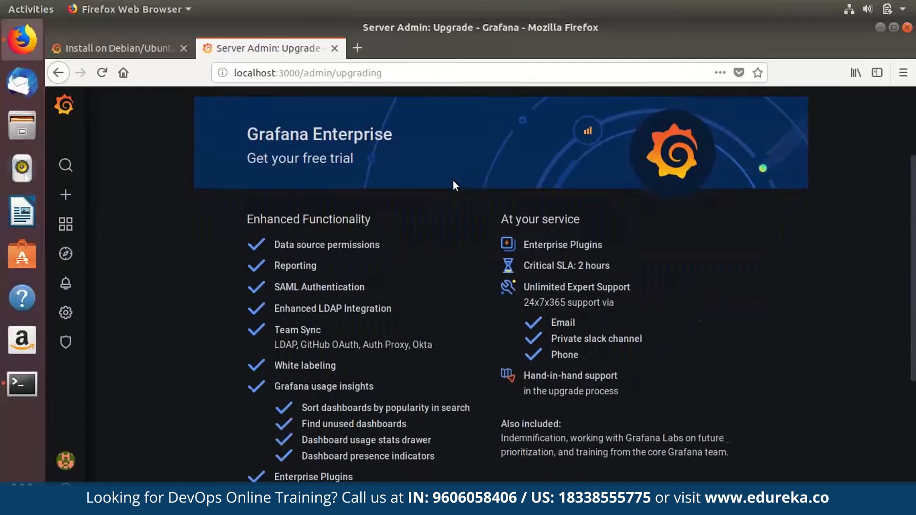
scroll(453, 180, down, 3)
scroll(453, 180, up, 6)
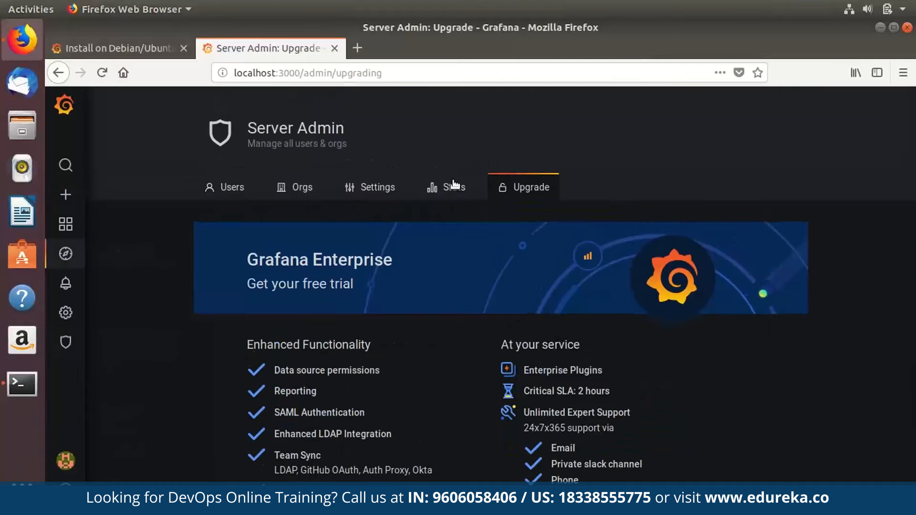
Return to Home, then look over the admin profile preferences and Change Password form.
click(64, 104)
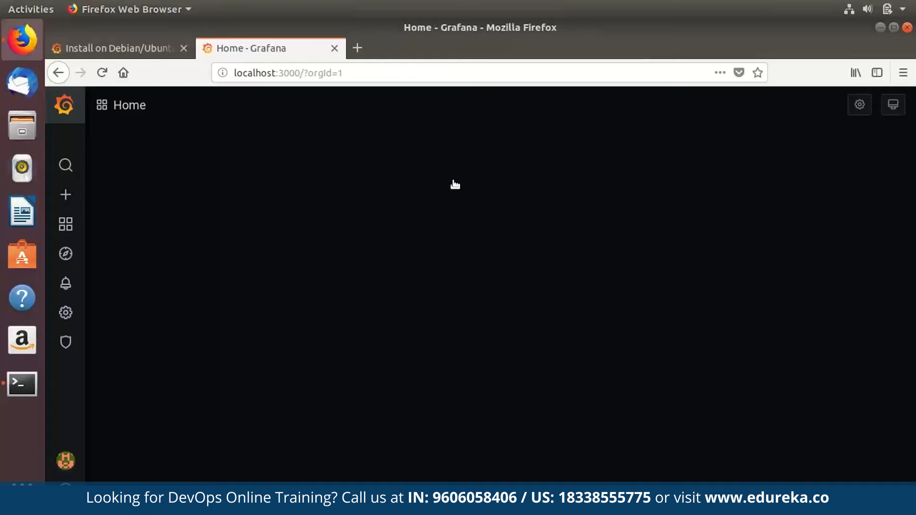
mouse_move(65, 460)
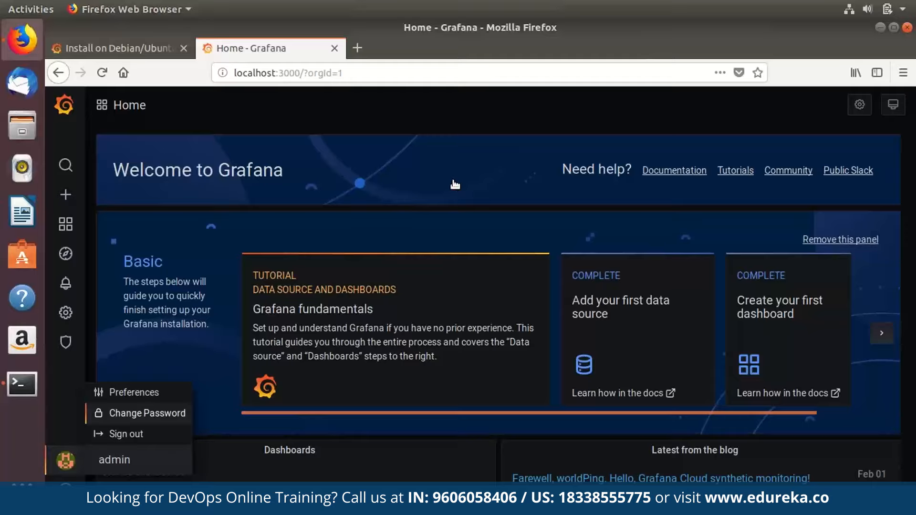
click(143, 413)
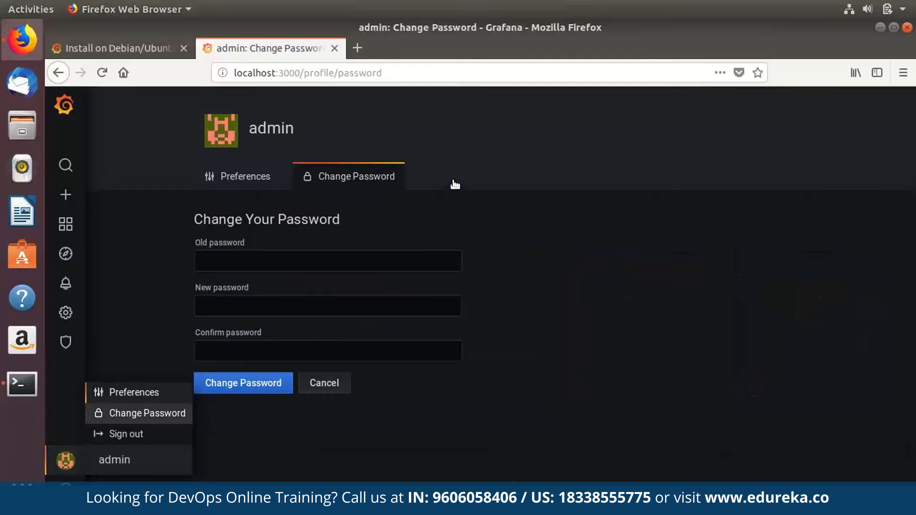
click(134, 393)
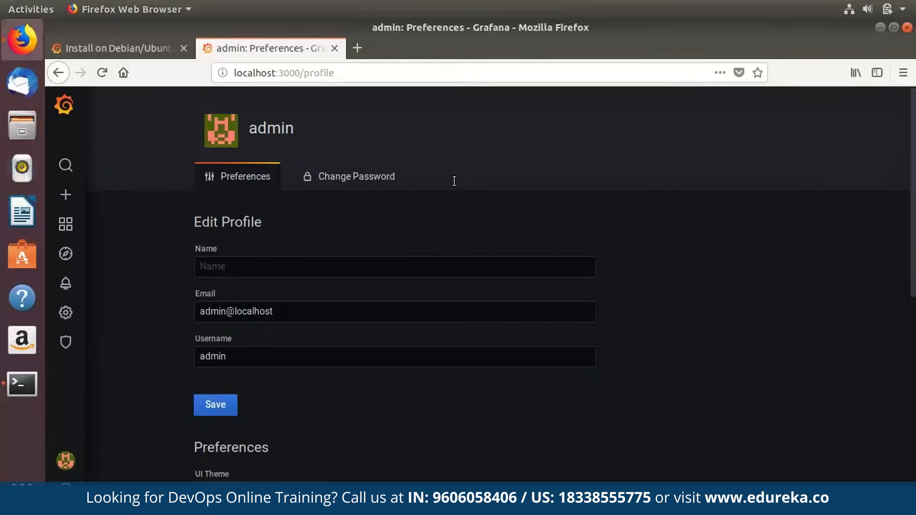
scroll(455, 181, down, 6)
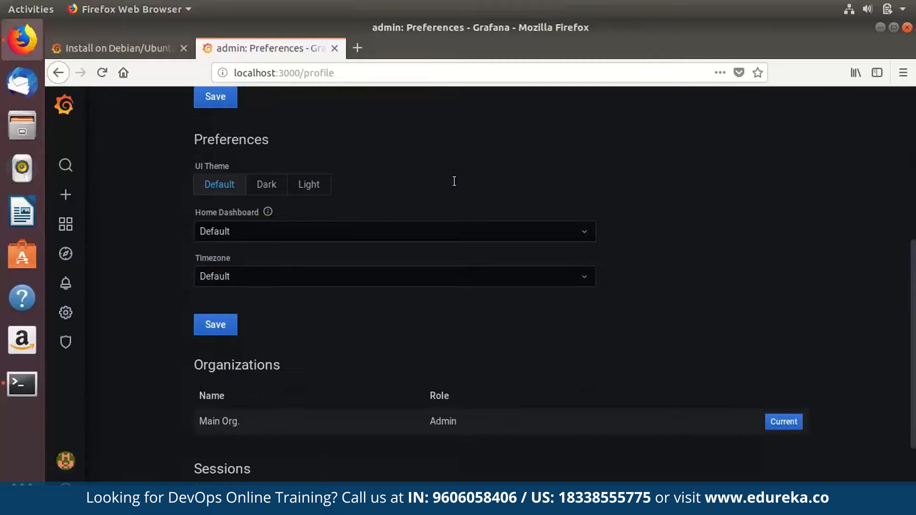
scroll(454, 181, down, 3)
scroll(454, 180, up, 2)
scroll(455, 181, down, 2)
scroll(454, 181, up, 8)
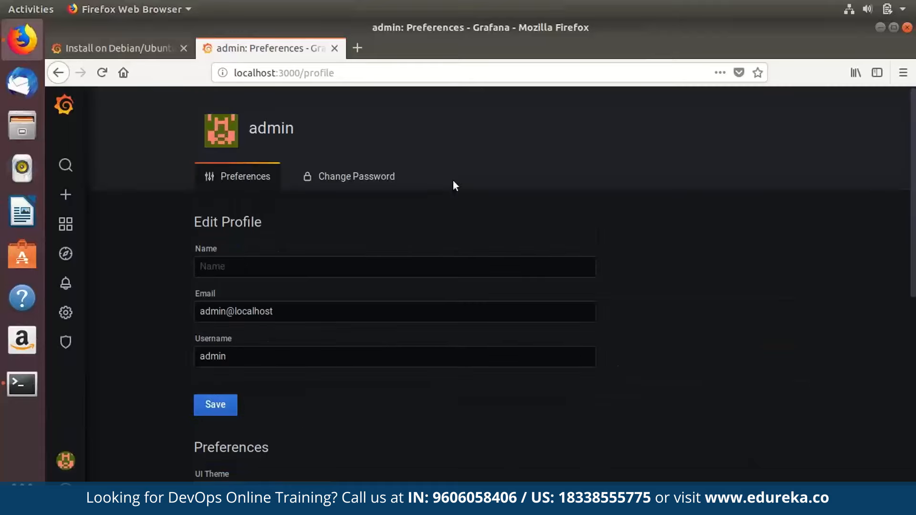
click(453, 183)
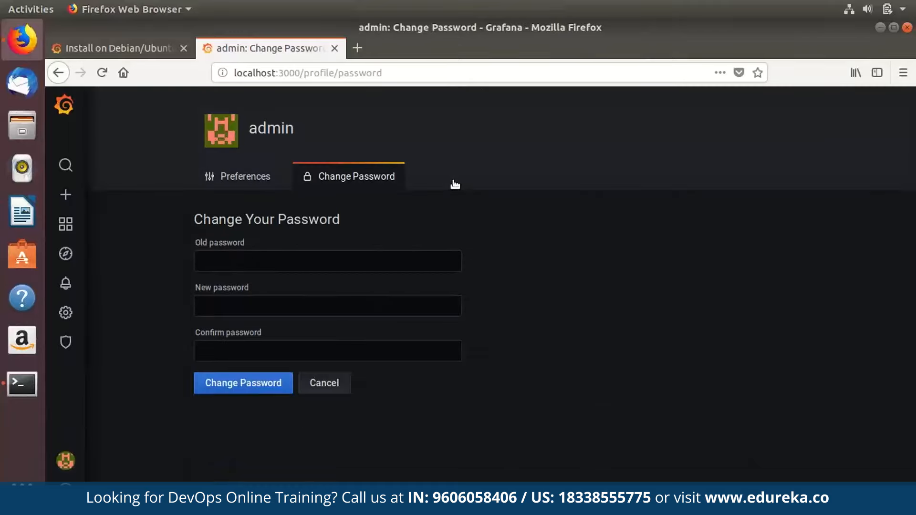
mouse_move(66, 487)
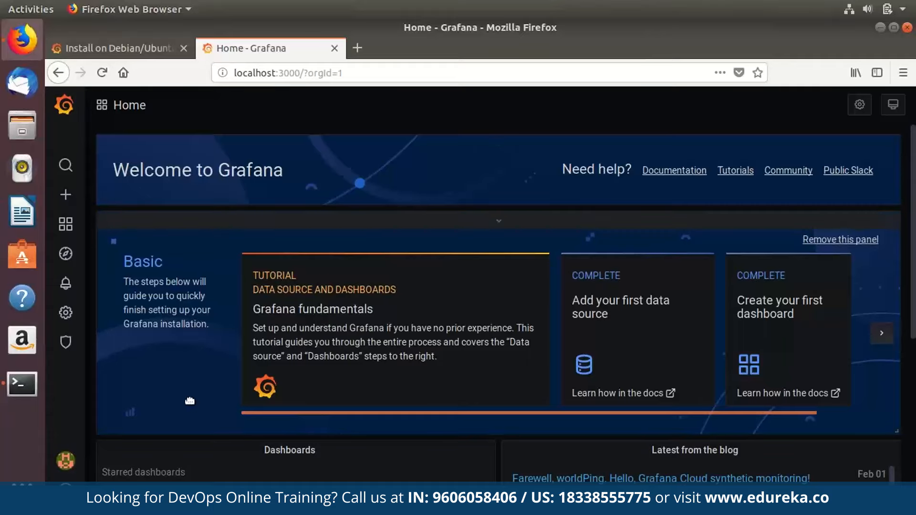
Scroll the WorldMap dashboard's World Map panel of COVID case circles and Covid-19 India graph.
scroll(190, 401, down, 6)
scroll(191, 403, up, 6)
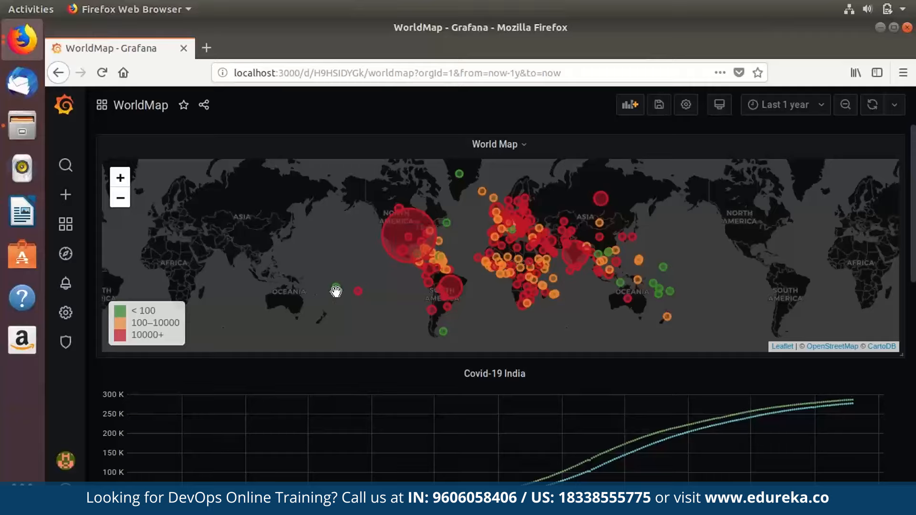
mouse_move(335, 292)
scroll(336, 291, down, 10)
scroll(336, 291, up, 7)
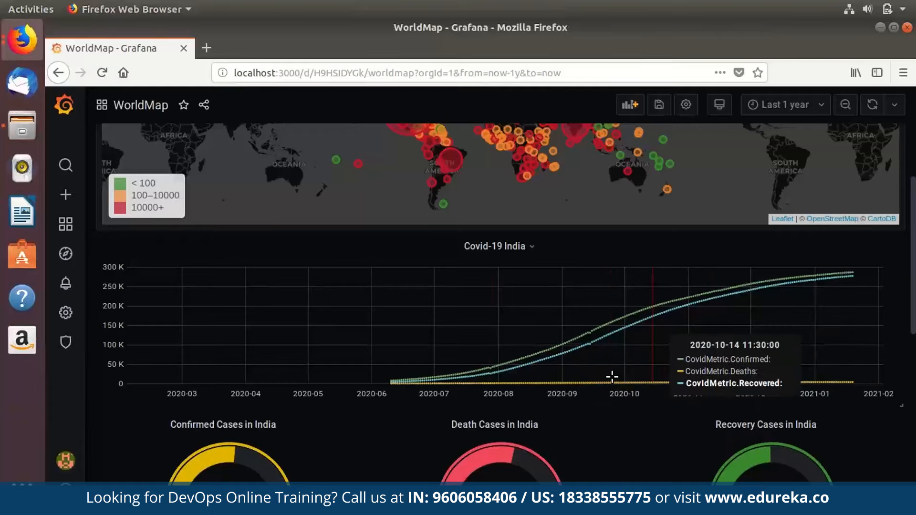
scroll(612, 377, down, 5)
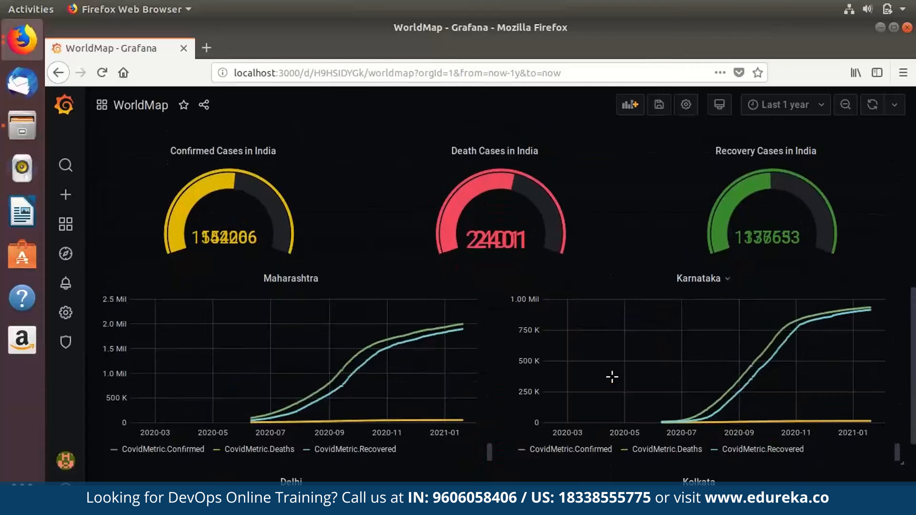
scroll(308, 255, up, 2)
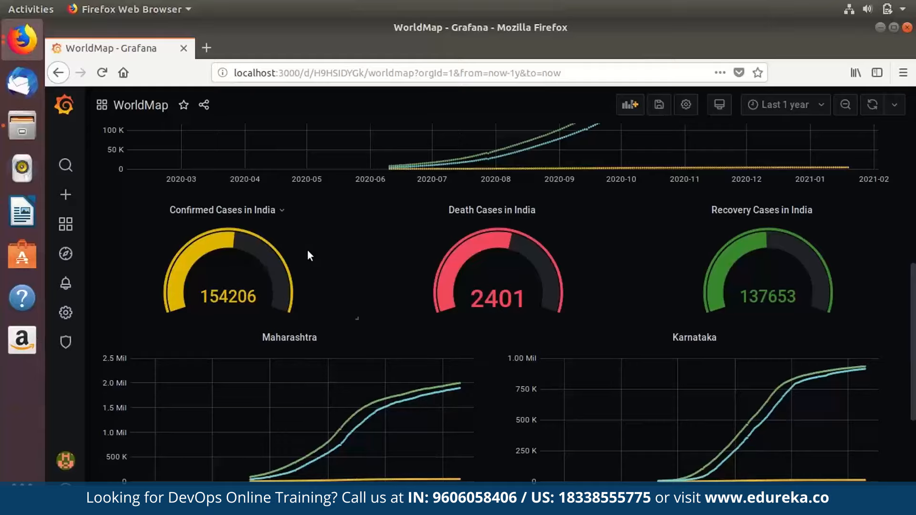
Scroll through the Maharashtra, Karnataka, Delhi and Kolkata COVID graph panels.
scroll(307, 250, down, 5)
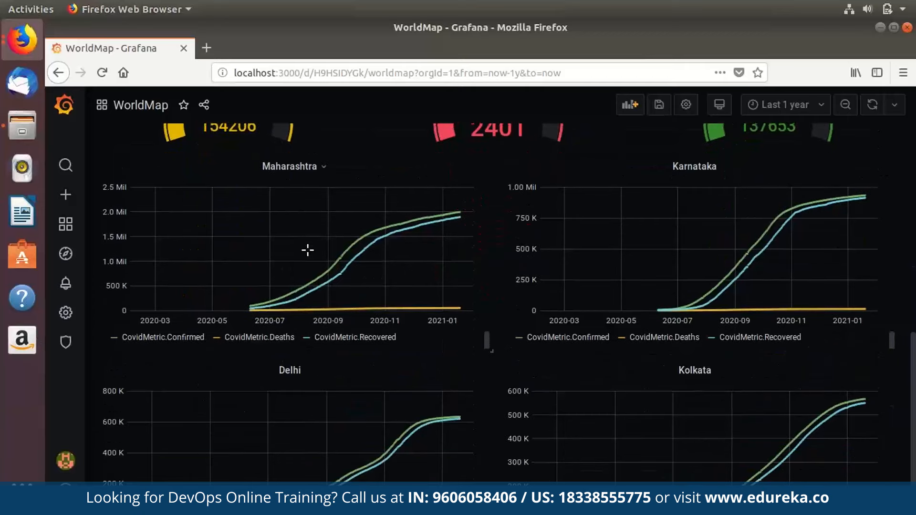
scroll(307, 250, up, 5)
scroll(307, 250, down, 2)
scroll(308, 250, down, 4)
scroll(308, 250, up, 6)
scroll(308, 250, down, 1)
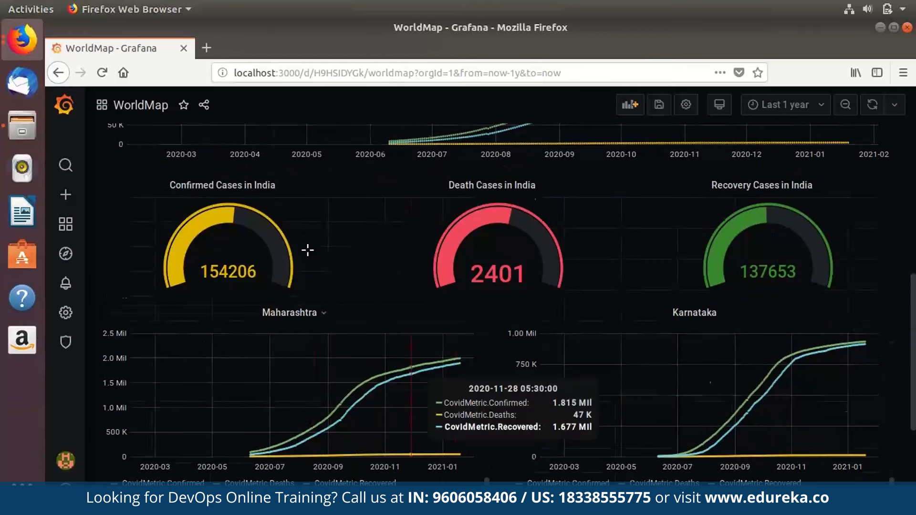
scroll(307, 250, down, 3)
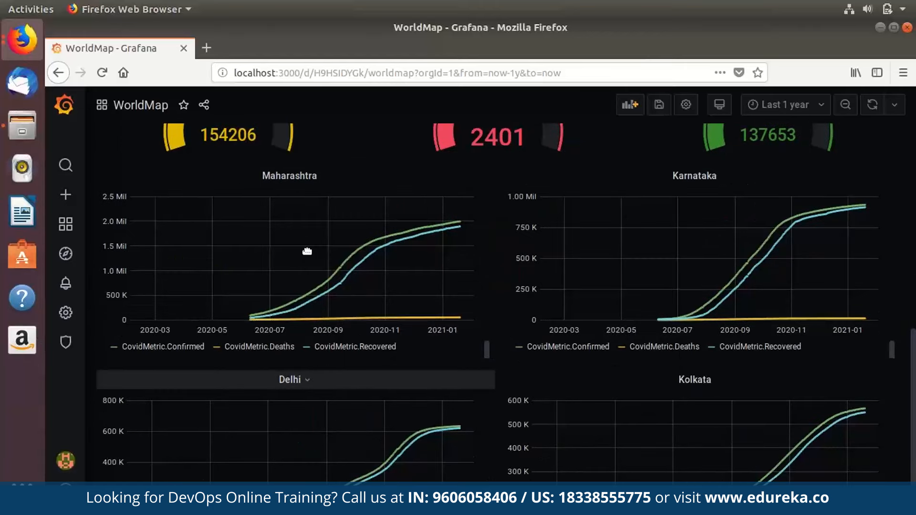
scroll(307, 251, down, 2)
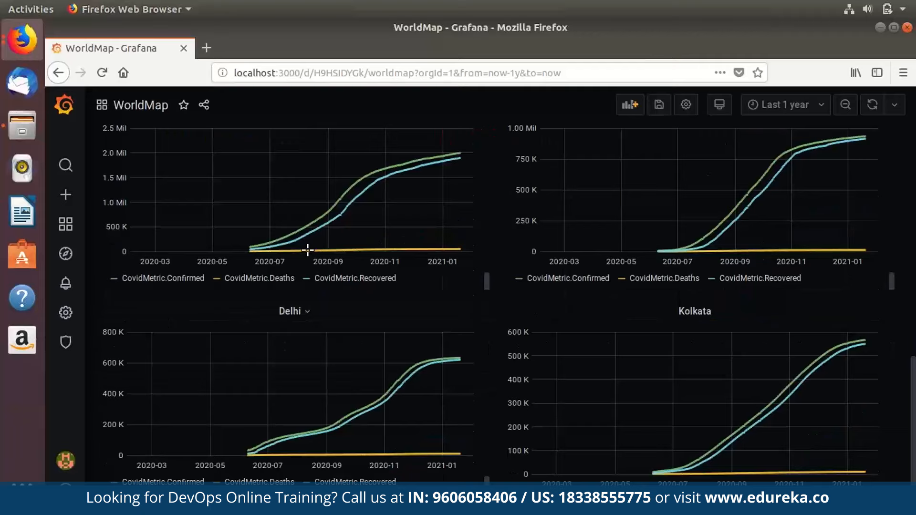
scroll(308, 250, up, 3)
scroll(307, 250, down, 3)
scroll(307, 250, up, 3)
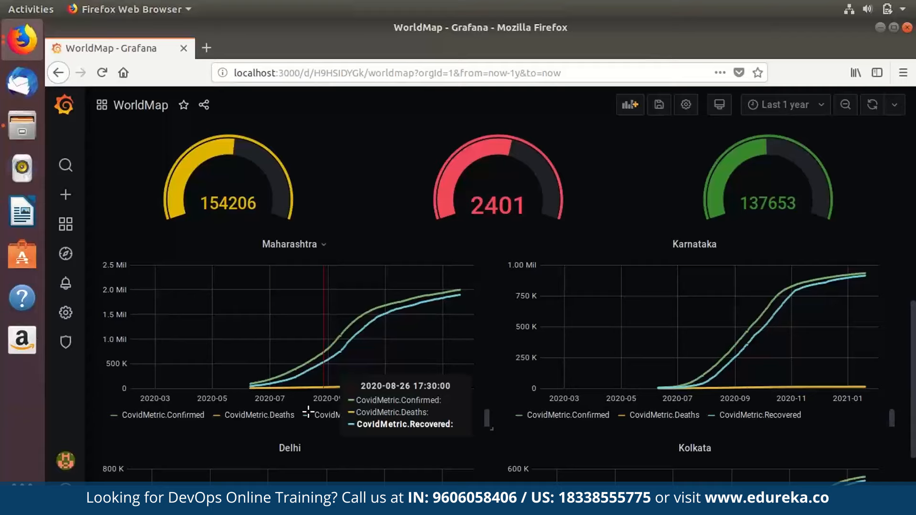
scroll(308, 411, down, 3)
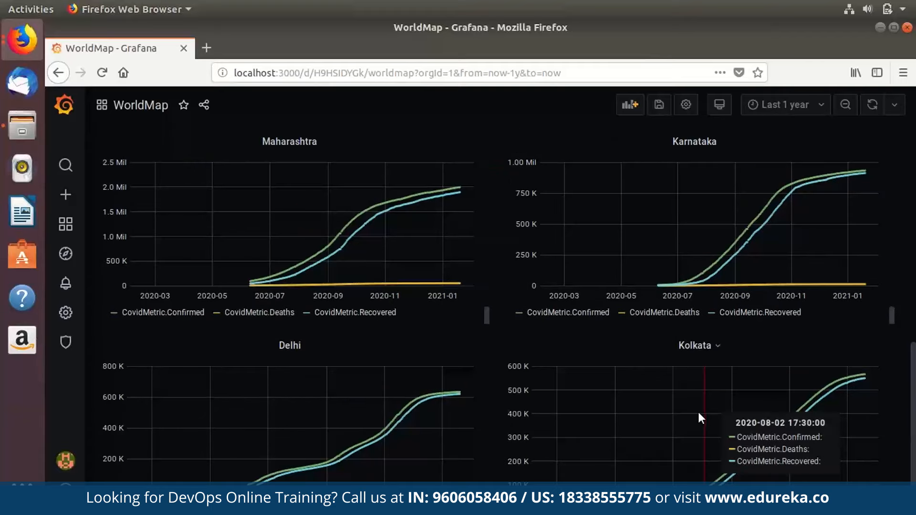
scroll(698, 411, up, 5)
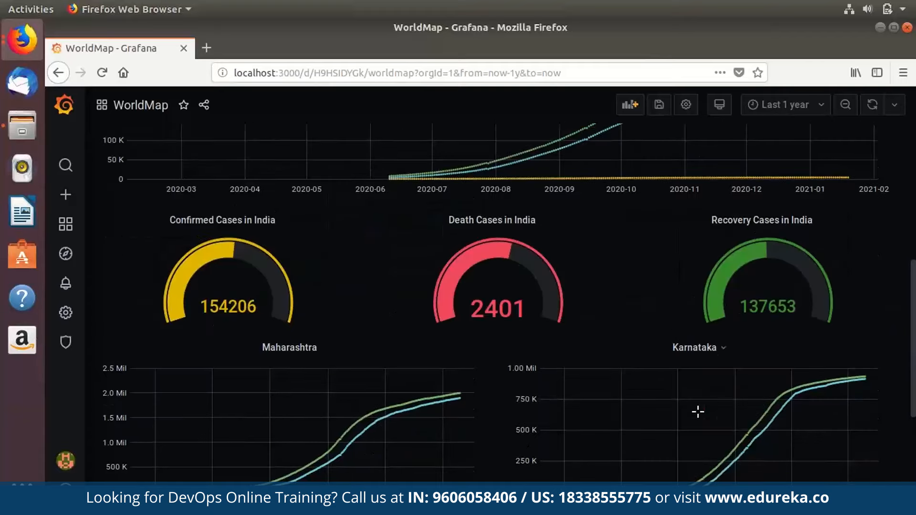
scroll(698, 411, down, 5)
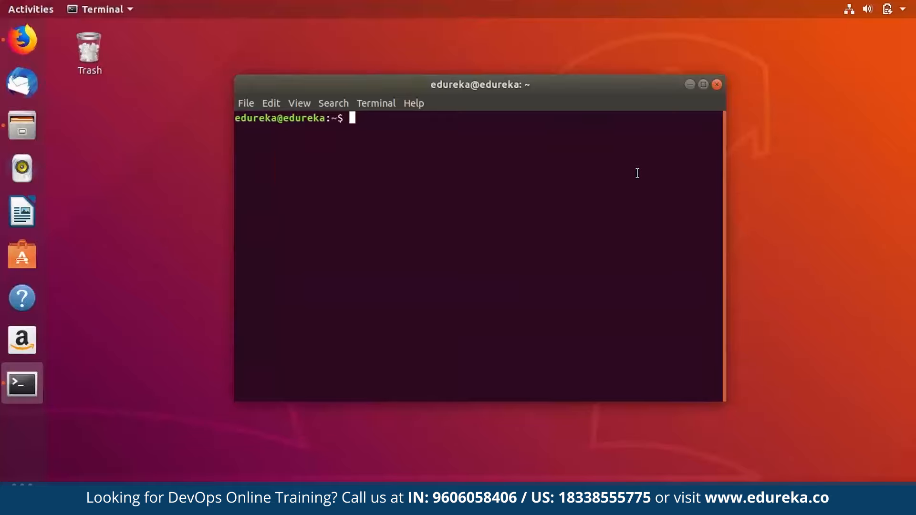
Read the Ubuntu repository and install commands in the InfluxDB OSS v1.7 guide, then leave Firefox.
key(super)
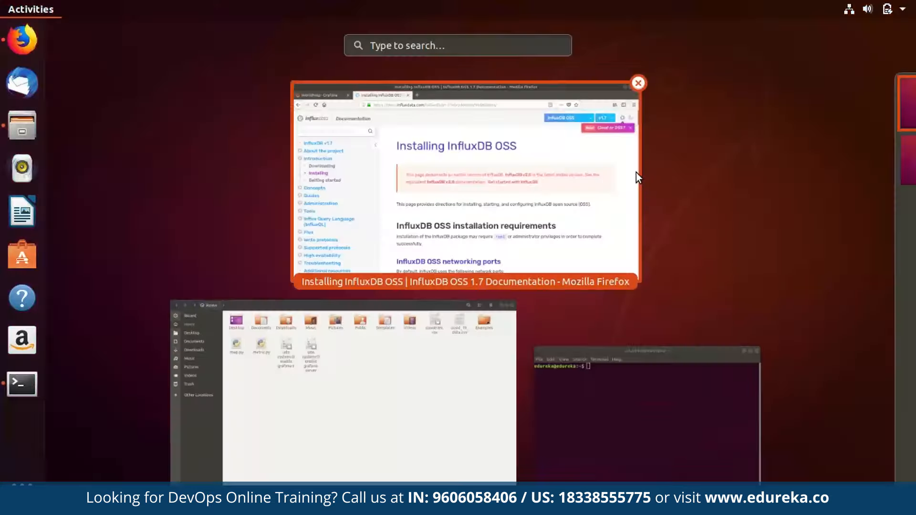
click(636, 173)
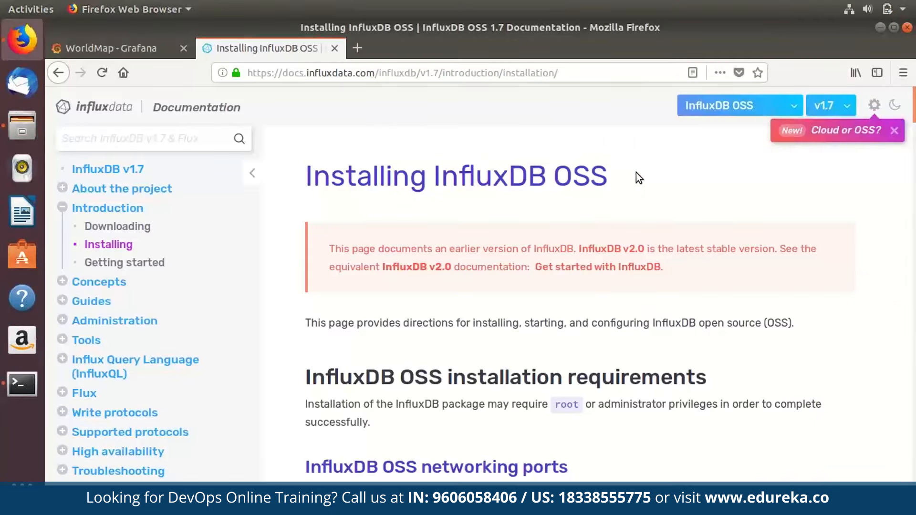
scroll(636, 172, down, 10)
scroll(637, 173, down, 7)
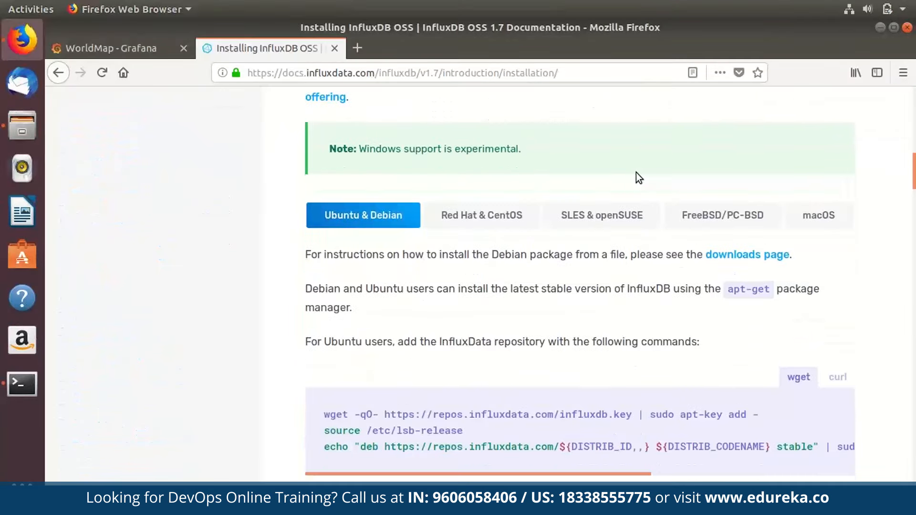
scroll(636, 173, down, 6)
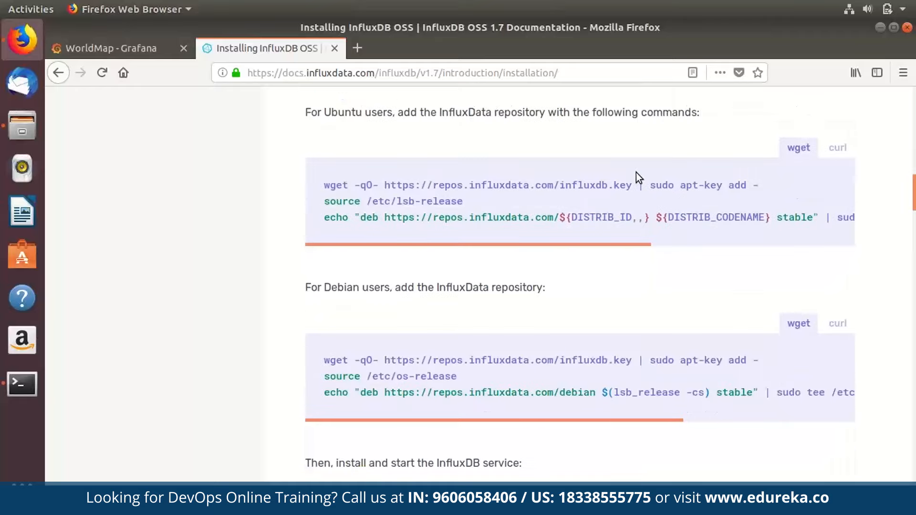
scroll(498, 302, down, 10)
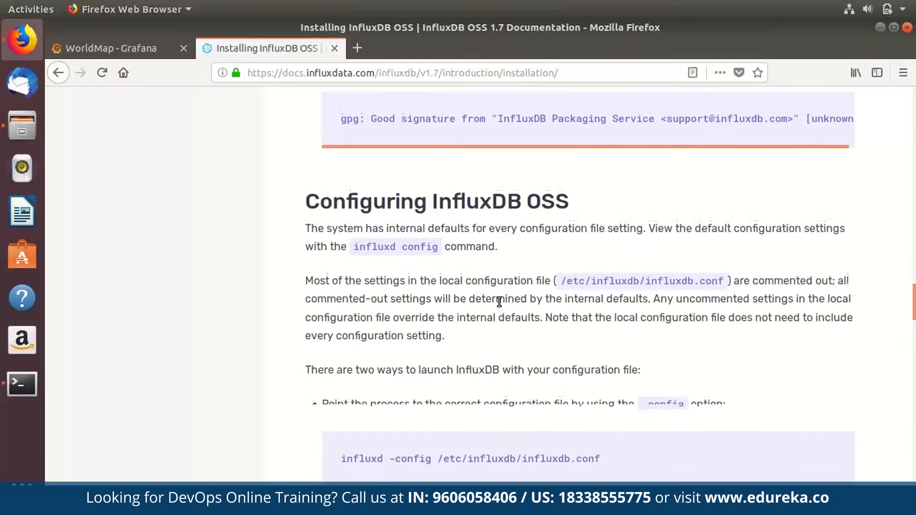
scroll(498, 301, up, 20)
scroll(499, 301, down, 7)
scroll(499, 301, up, 20)
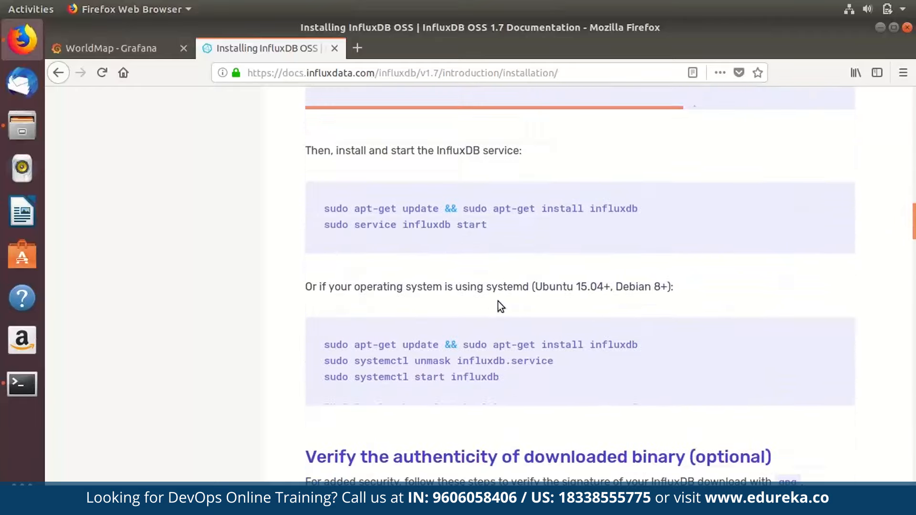
scroll(499, 301, up, 4)
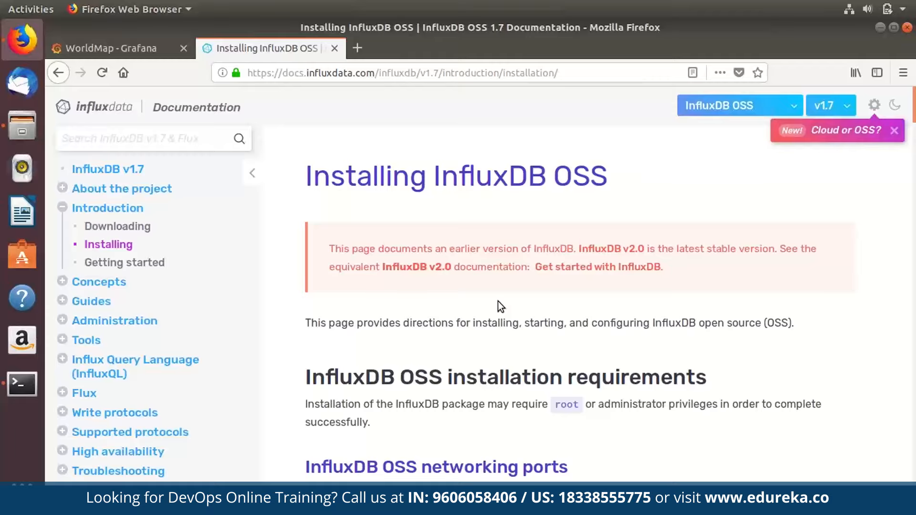
key(super)
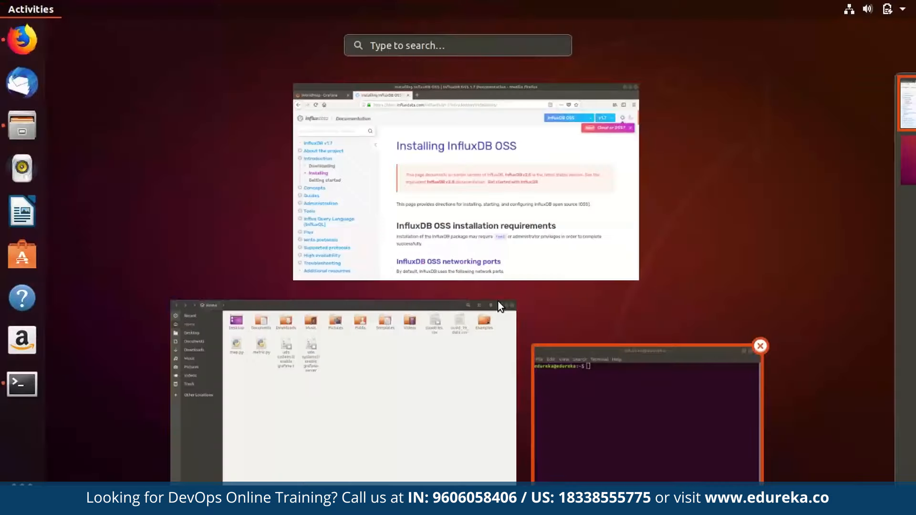
Paste and run the three InfluxDB repository setup commands from the notes in the terminal.
key(Return)
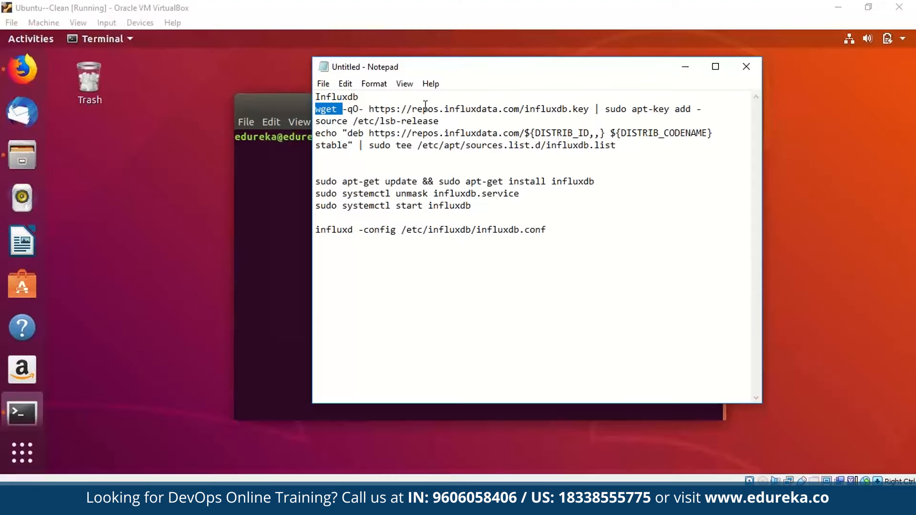
click(425, 106)
drag(616, 146, 313, 109)
key(ctrl+c)
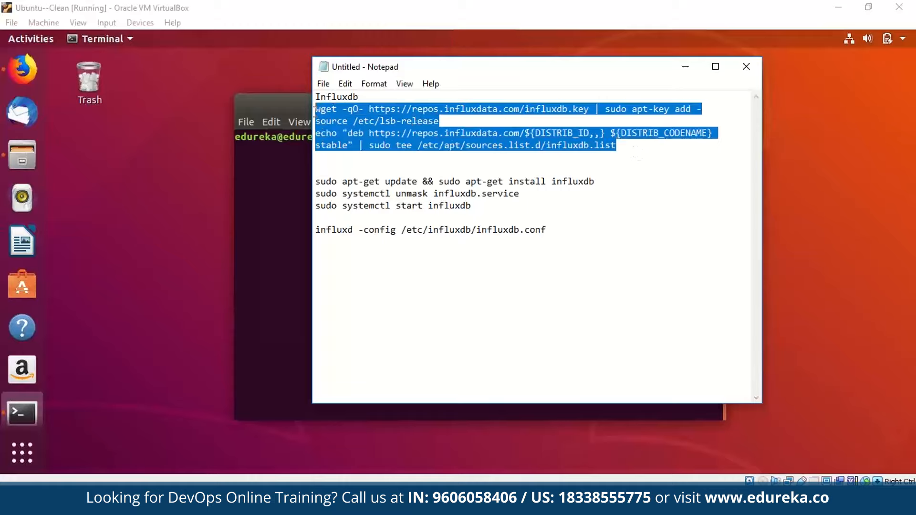
click(682, 73)
key(ctrl+shift+v)
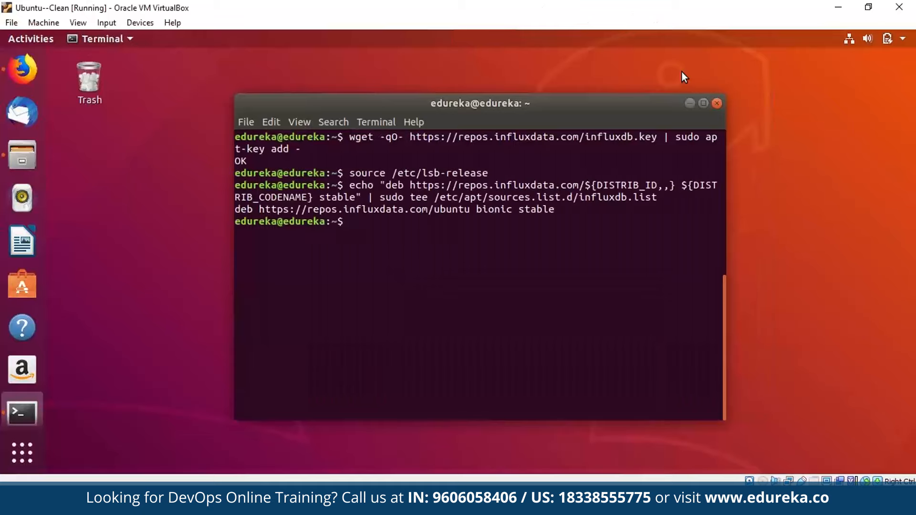
Run the apt-get install, systemctl unmask and service start commands for InfluxDB.
key(alt+Tab)
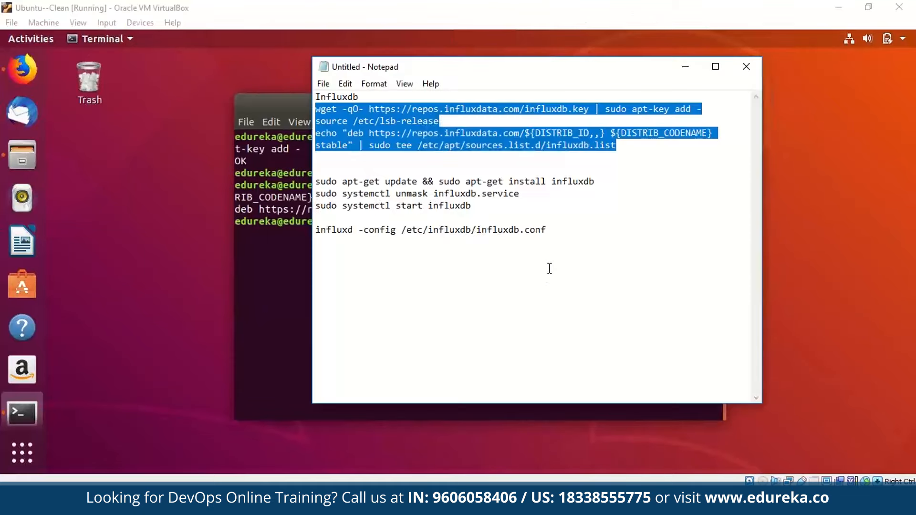
click(483, 207)
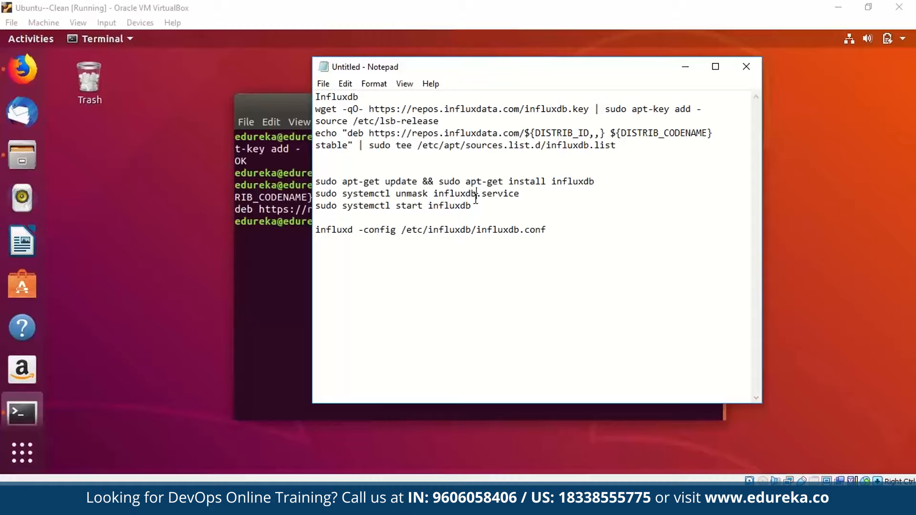
drag(476, 204, 303, 174)
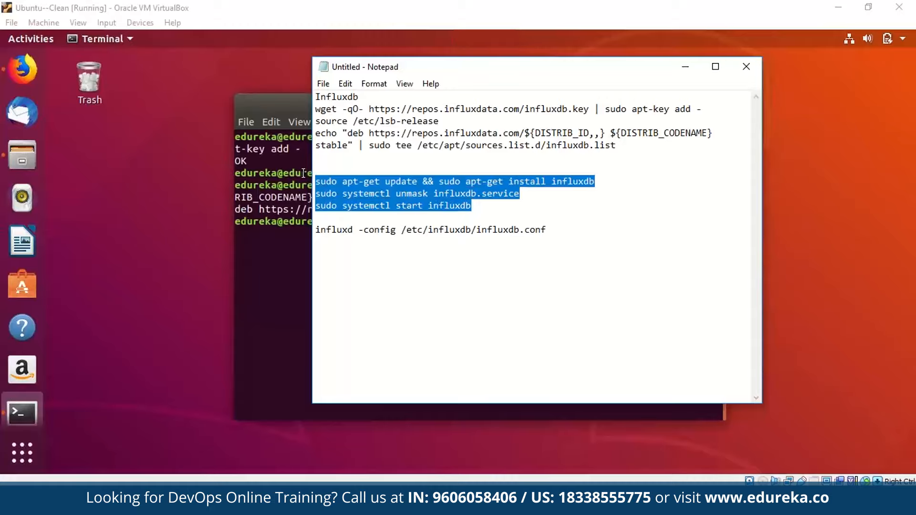
key(alt+Tab)
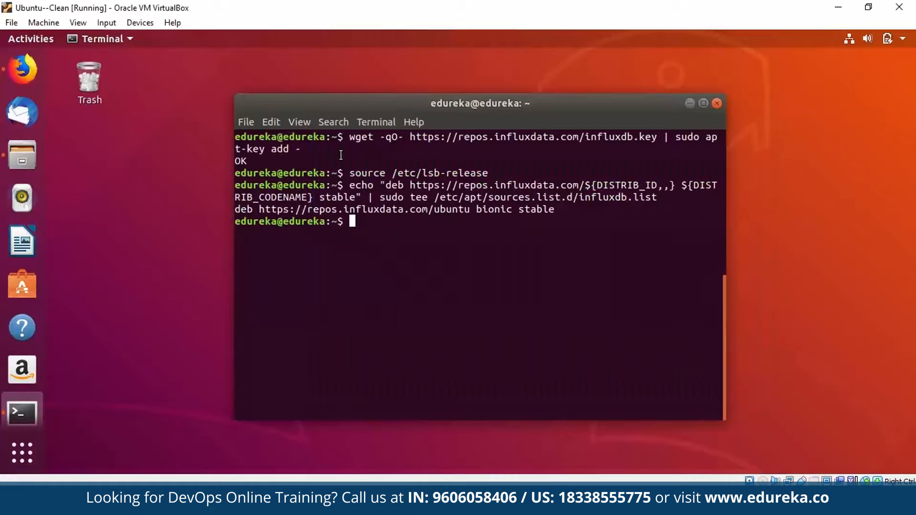
text(sudo apt-get update && sudo apt-get install influxdb)
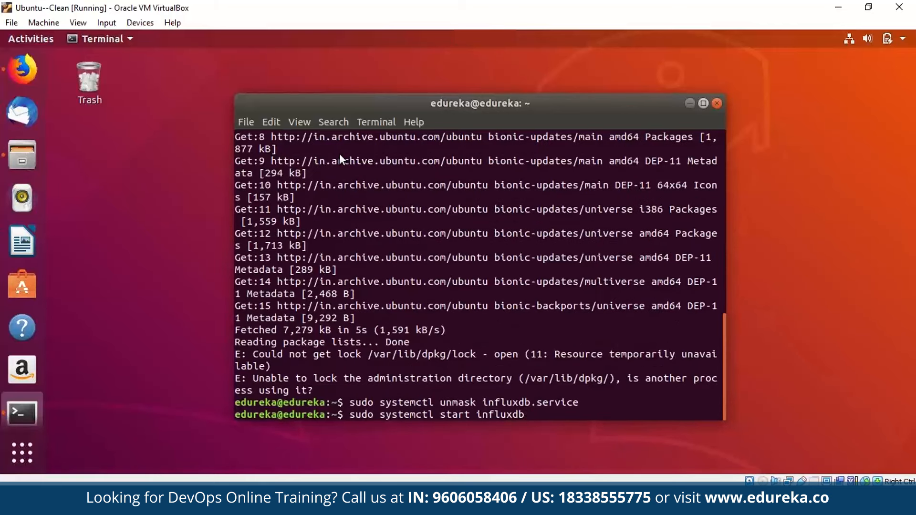
key(super+Up)
key(Return)
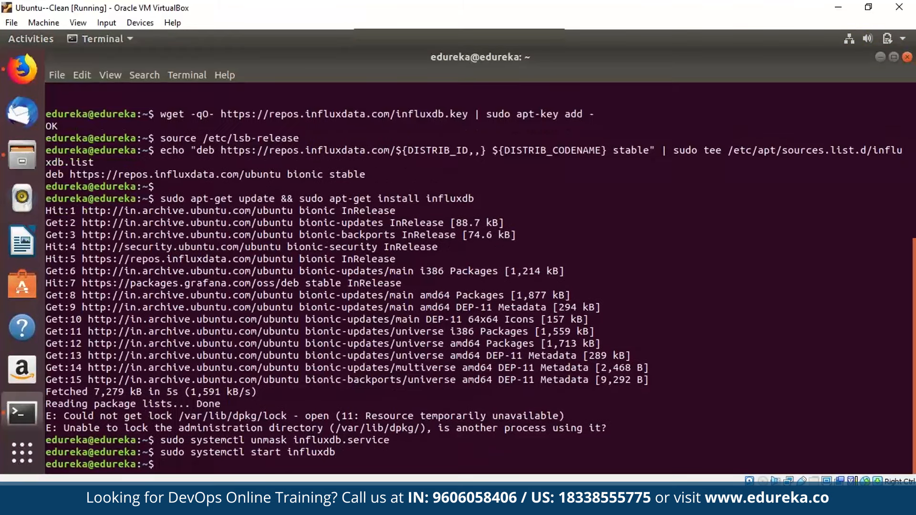
Launch influxd with the /etc/influxdb/influxdb.conf configuration file.
drag(566, 225, 310, 225)
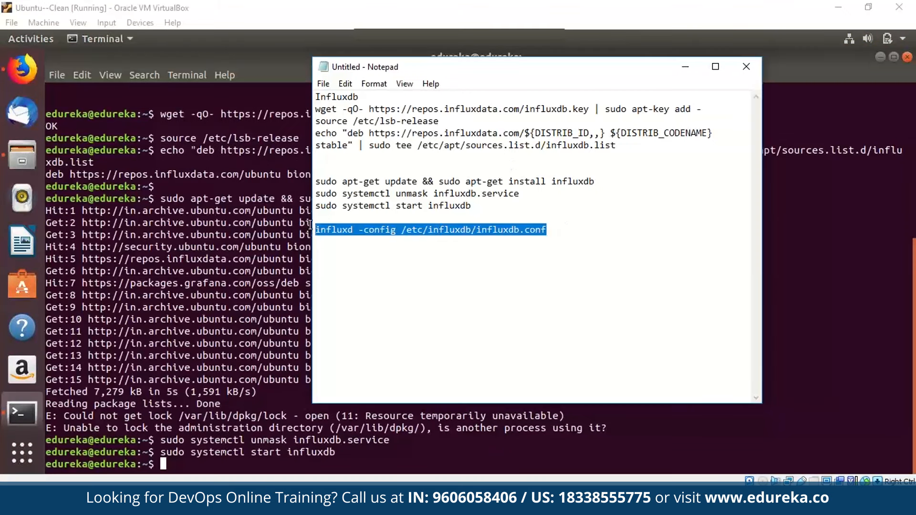
key(ctrl+c)
click(310, 225)
key(ctrl+shift+v)
key(Return)
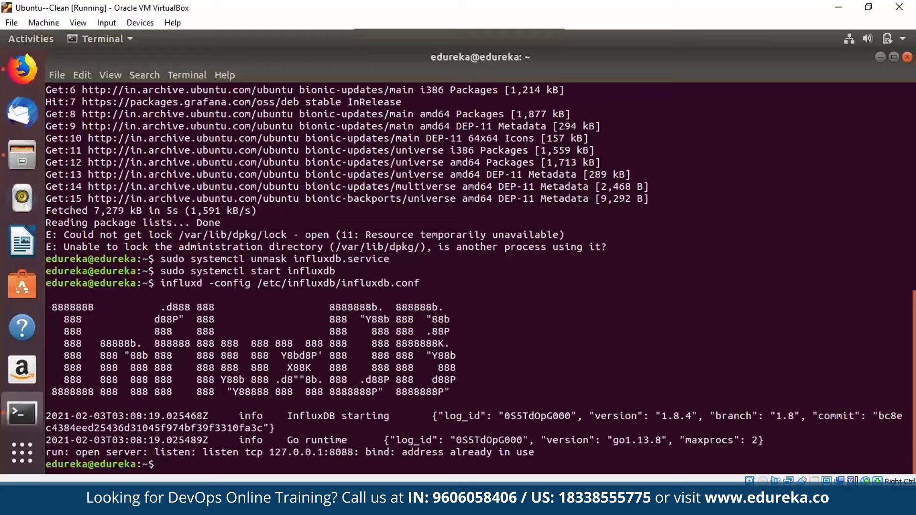
Run sudo lsof -i -P to list open network ports, retrying after a typo.
text(sudo lsofof -i -P)
key(Return)
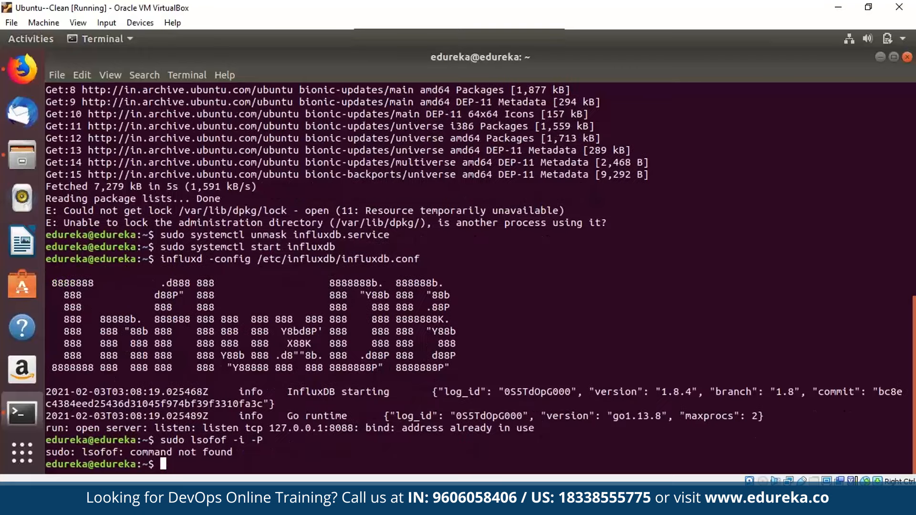
text(sudo lsof -i -P)
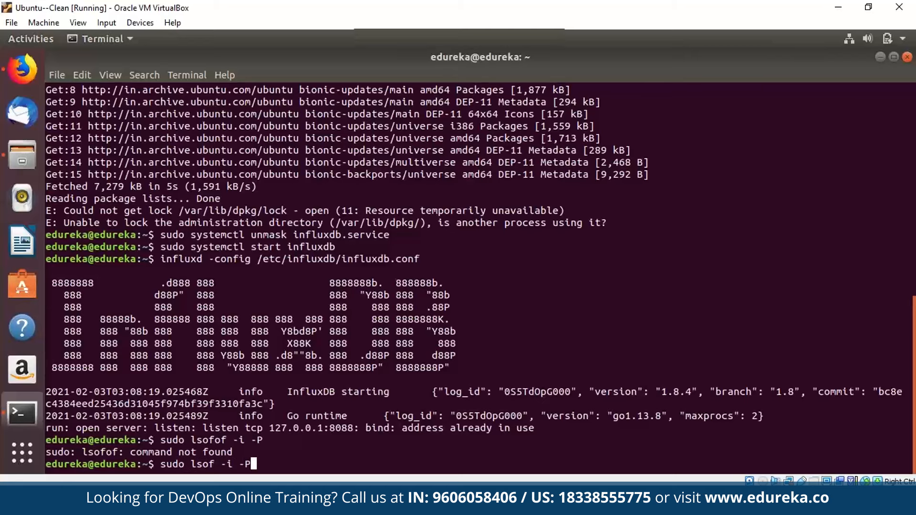
key(Return)
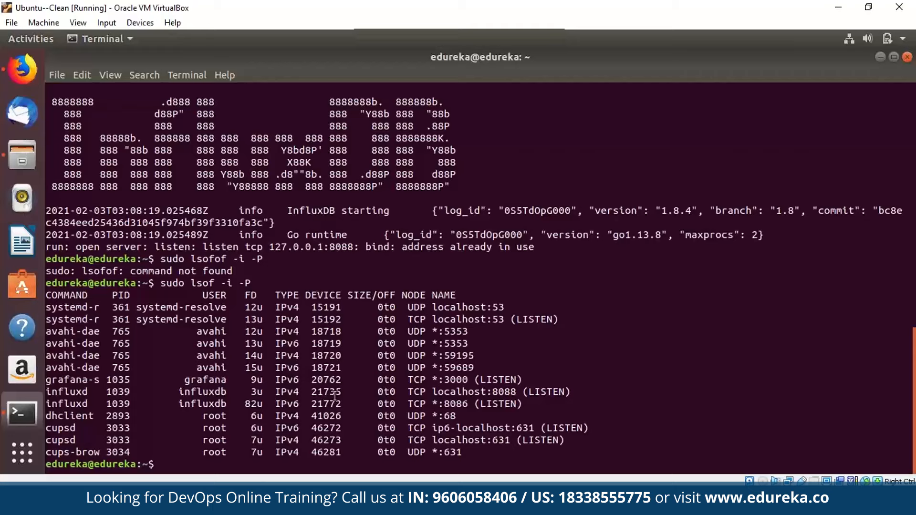
Highlight influxd's port 8086 and Grafana's port 3000 in the listing, then type clear.
double_click(456, 404)
click(335, 396)
double_click(456, 380)
click(335, 396)
text(clear)
Open the influx shell, list the databases and create the covid19 database.
key(Return)
text(i)
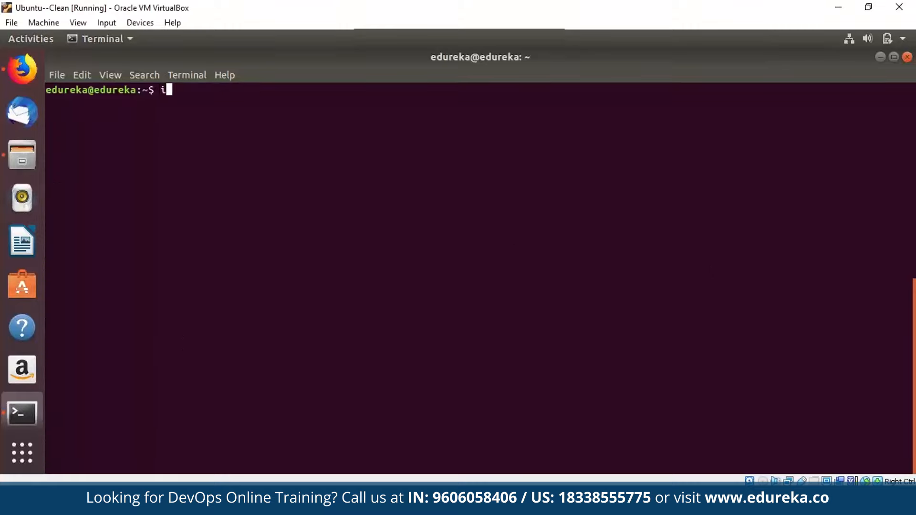
text(nflux)
key(Return)
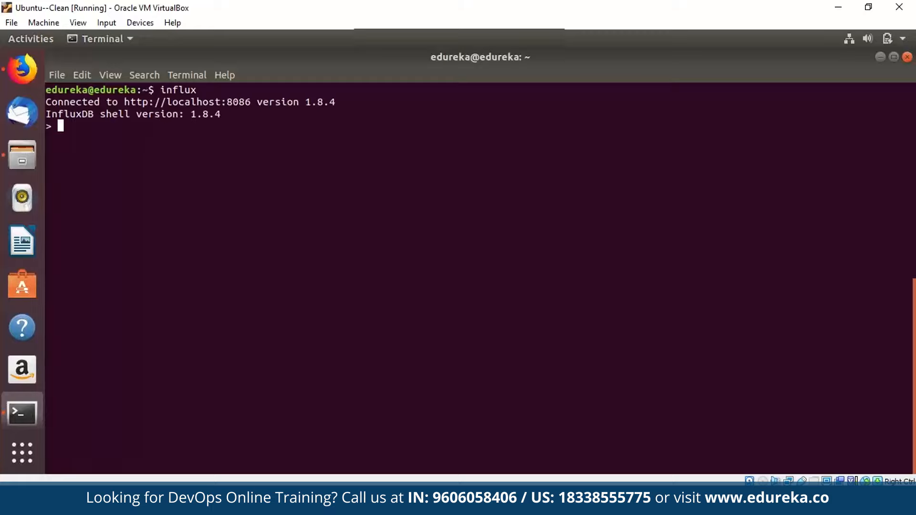
text(show databases)
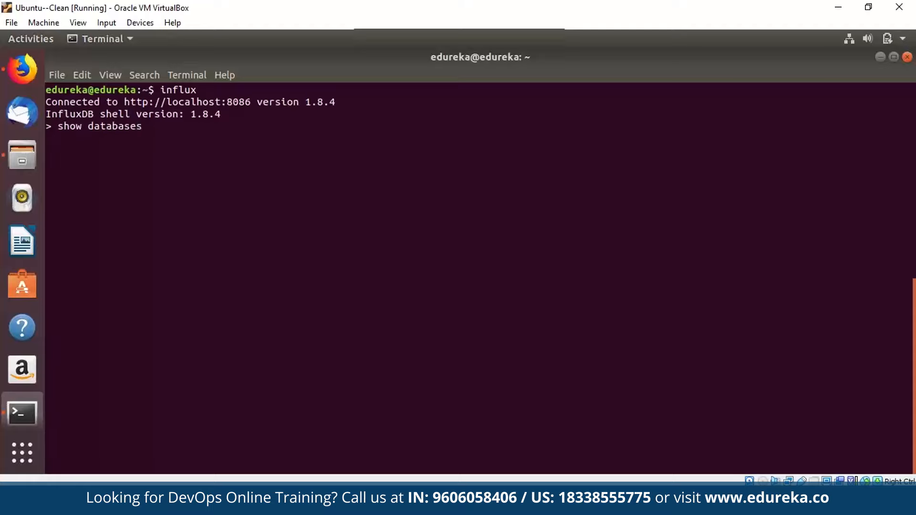
key(Return)
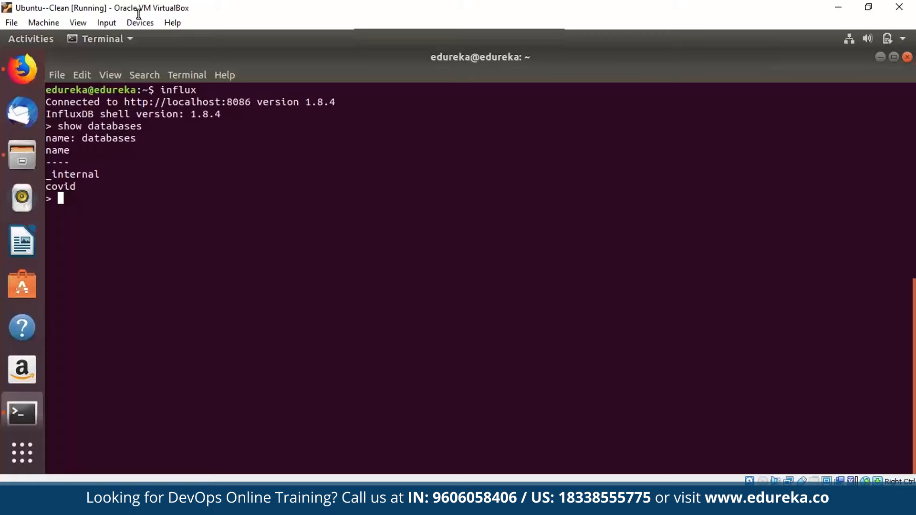
text(create database c)
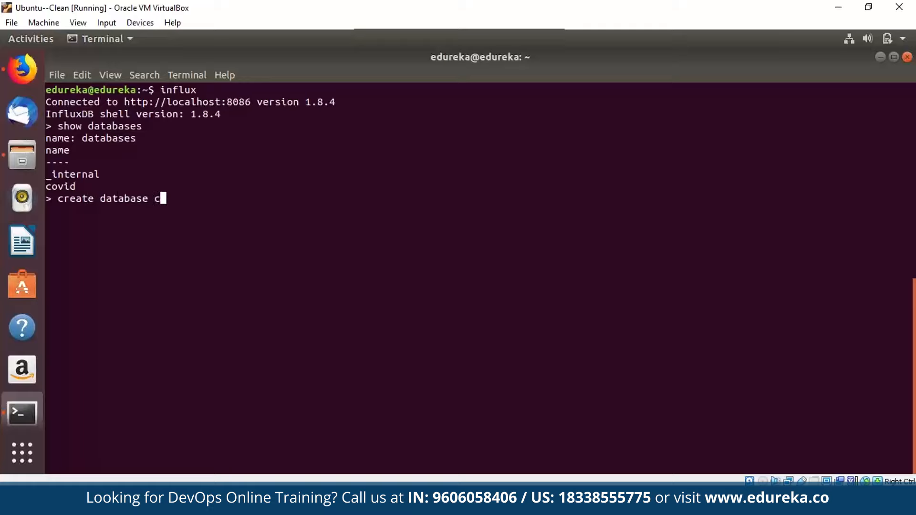
text(ovid19)
key(Return)
Confirm covid19 exists, switch to it, and check it has no measurements.
key(Up)
key(Up)
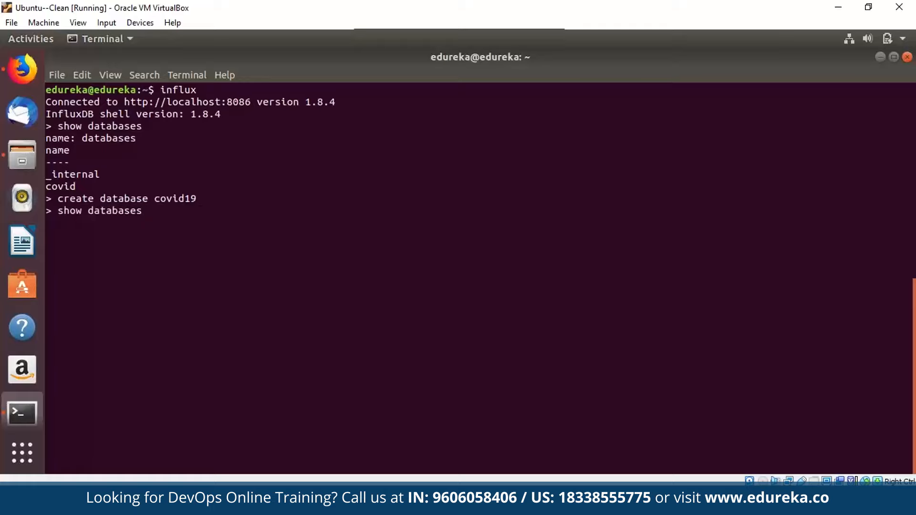
key(Return)
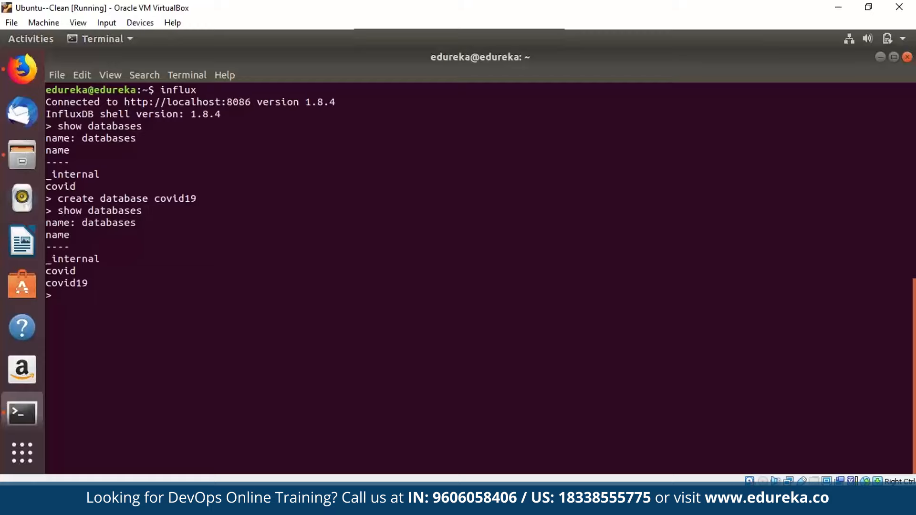
text(use covid19)
key(Return)
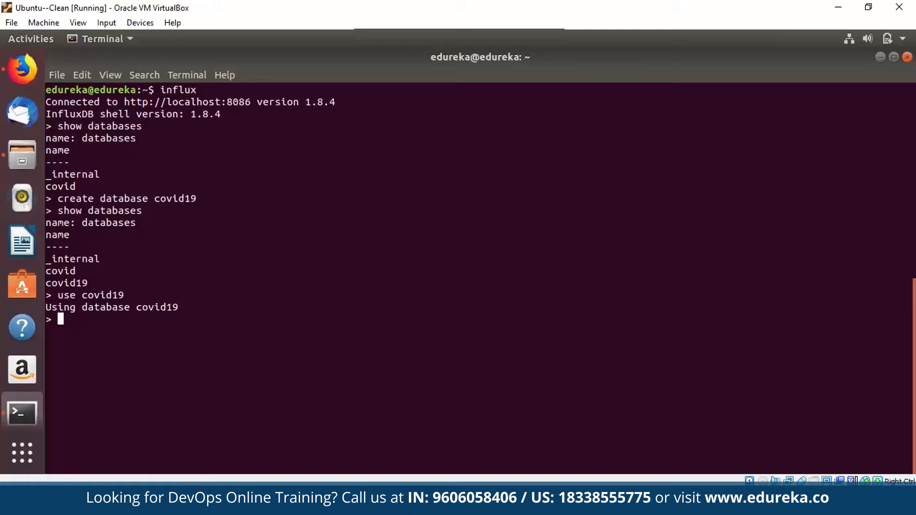
text(show measu)
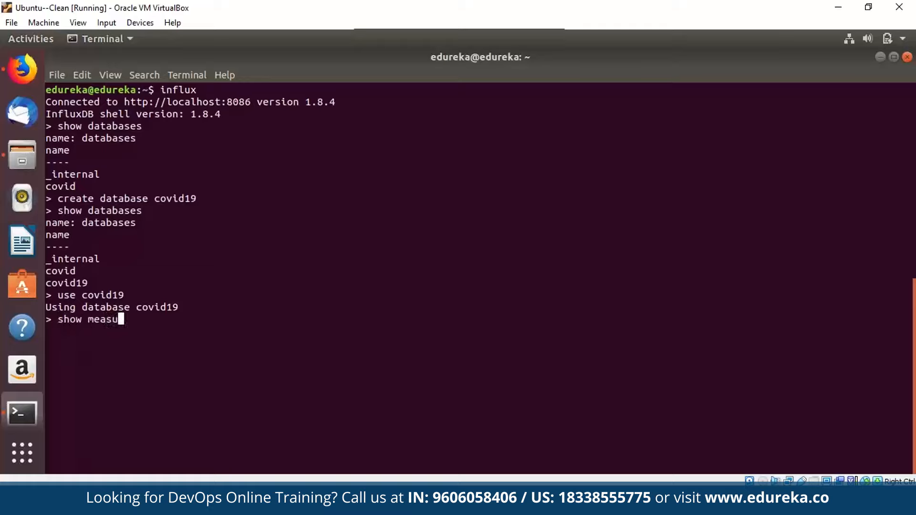
text(rements)
key(Return)
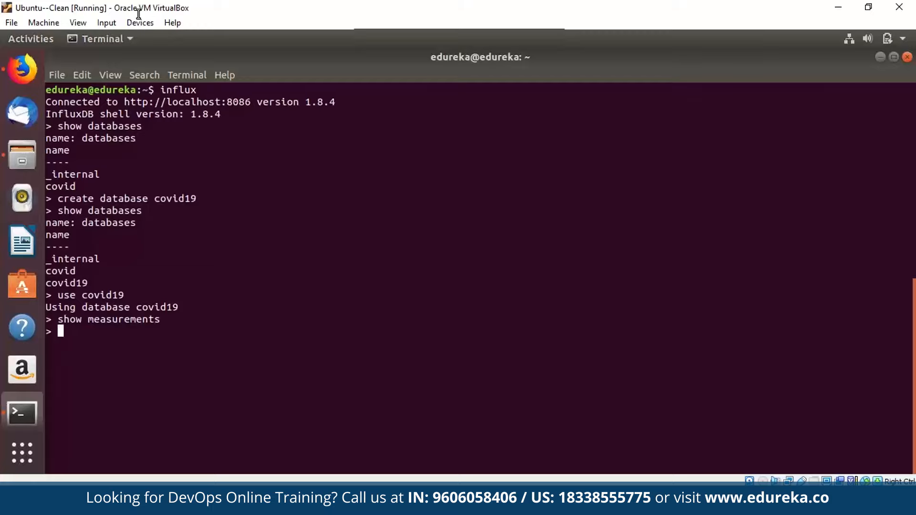
key(super)
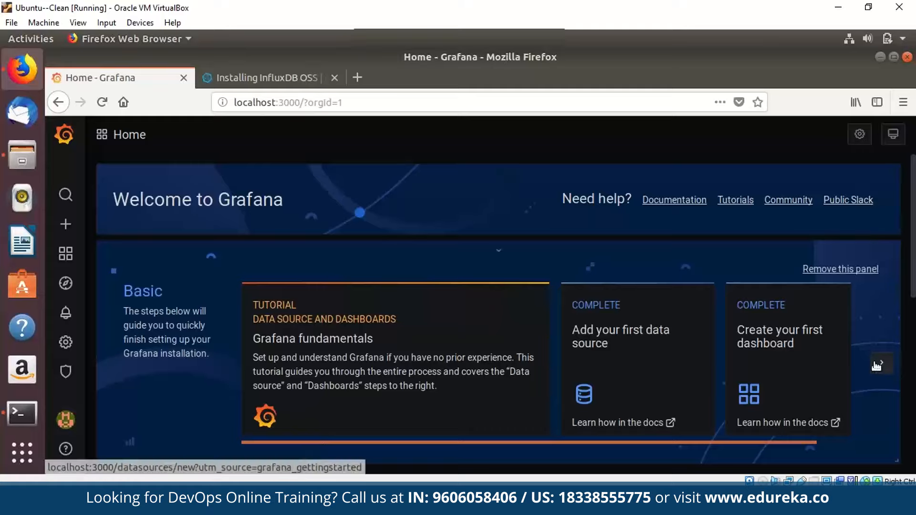
click(877, 365)
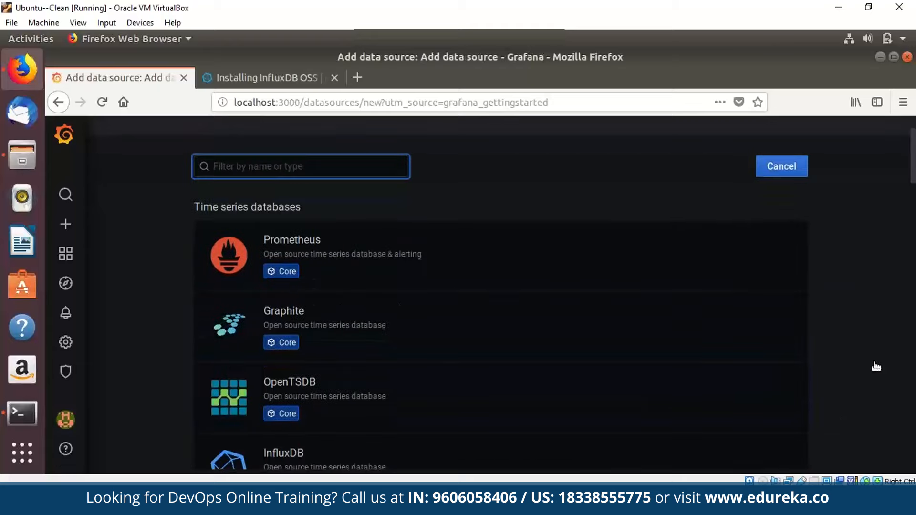
scroll(875, 362, down, 3)
scroll(877, 366, down, 1)
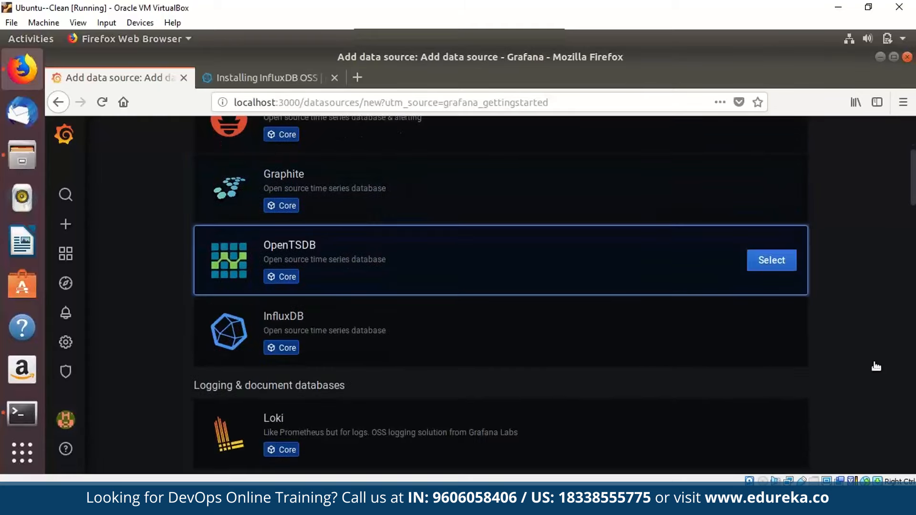
scroll(877, 366, down, 4)
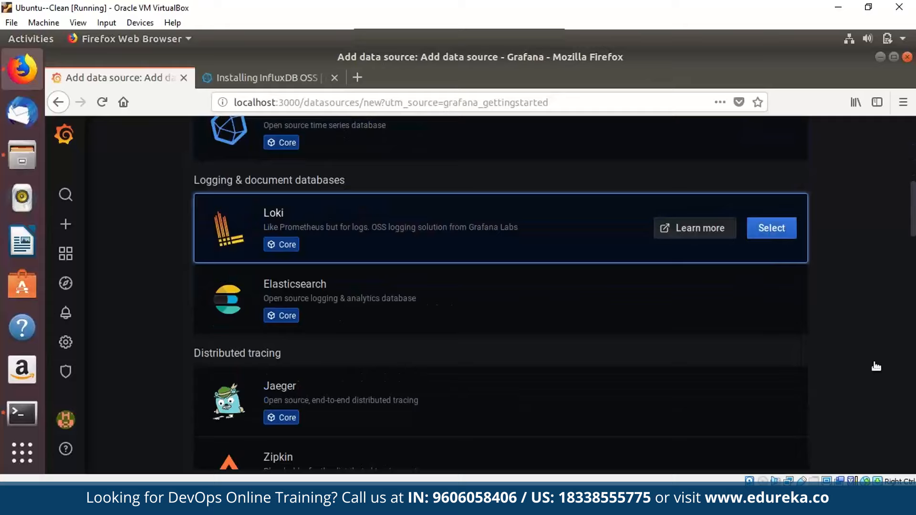
scroll(876, 366, up, 5)
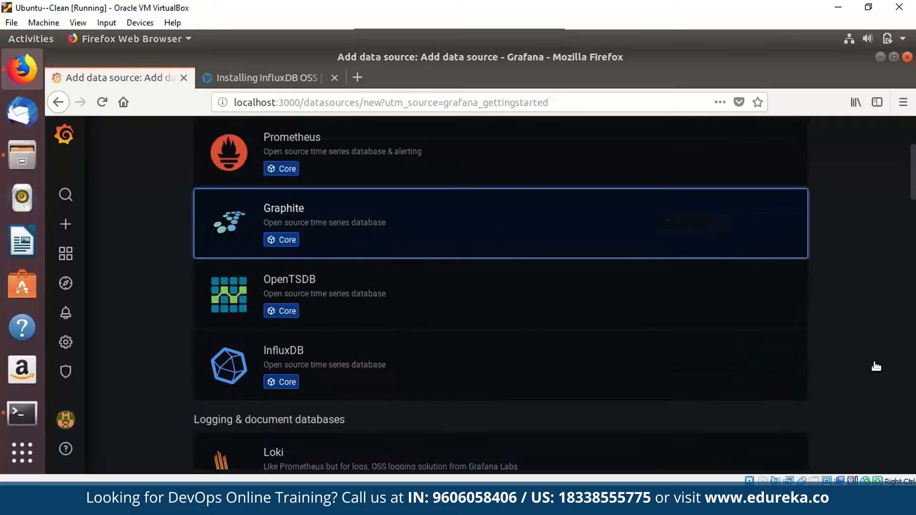
click(772, 365)
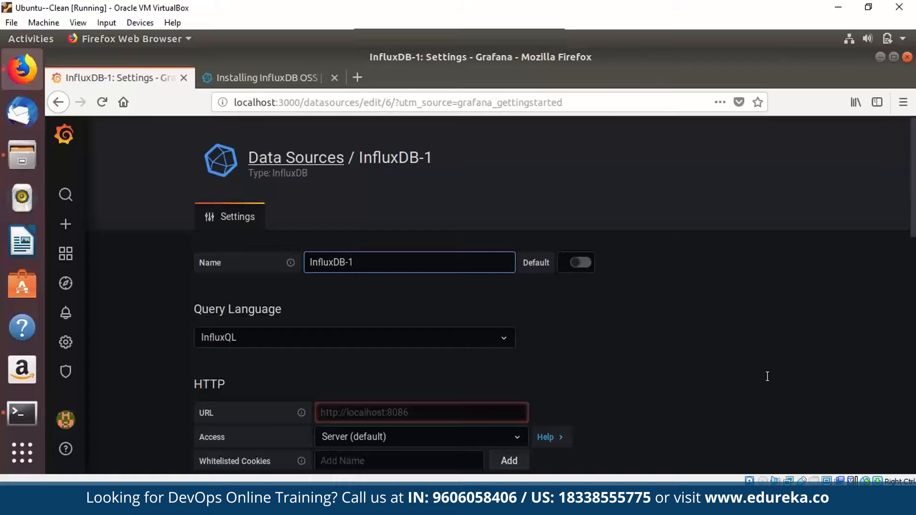
key(Tab)
key(Tab)
key(Tab)
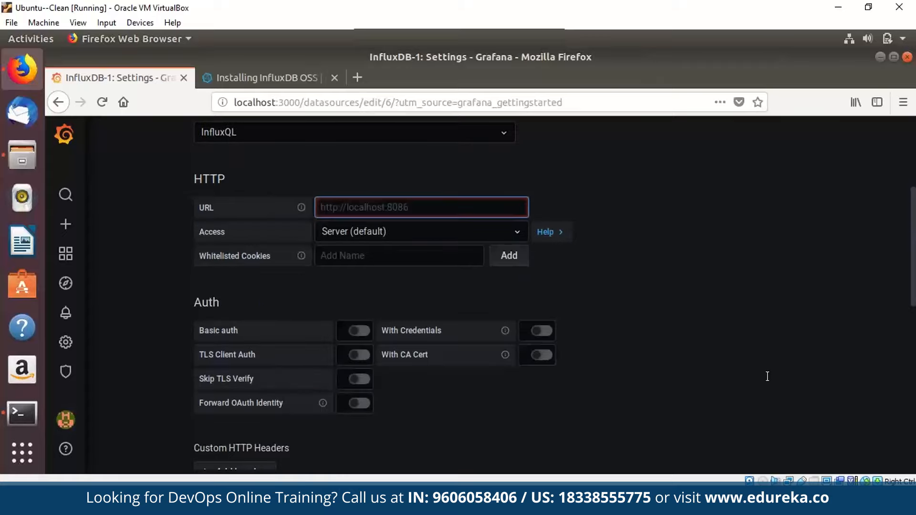
text(http)
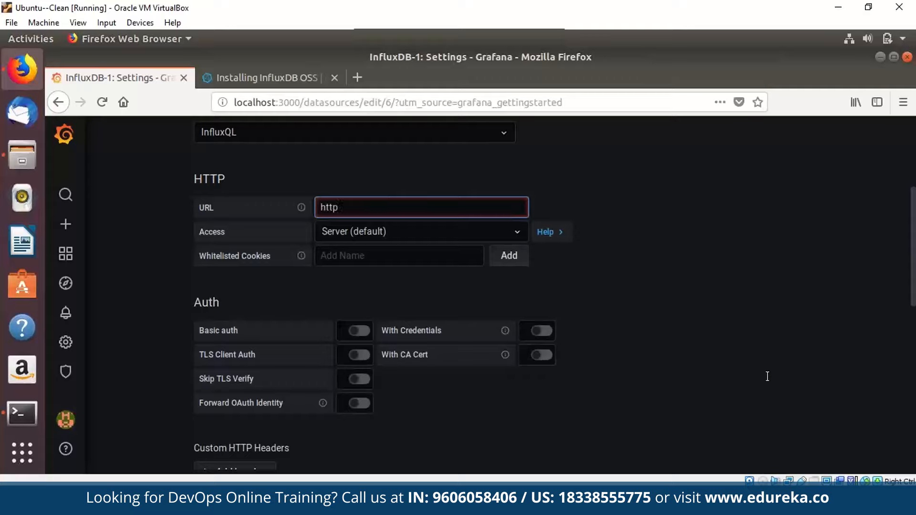
text(://localho)
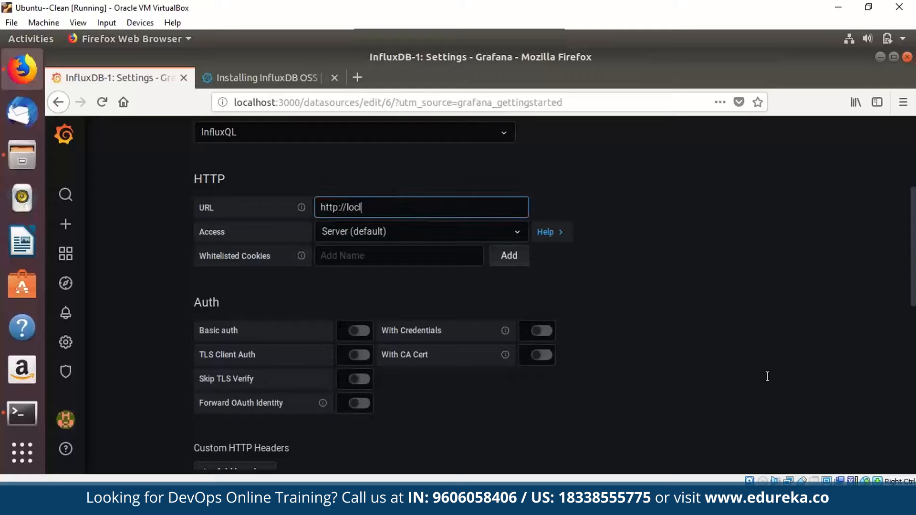
text(st:8086)
Enter covid19 as the database name and review the name and URL fields.
scroll(768, 376, down, 10)
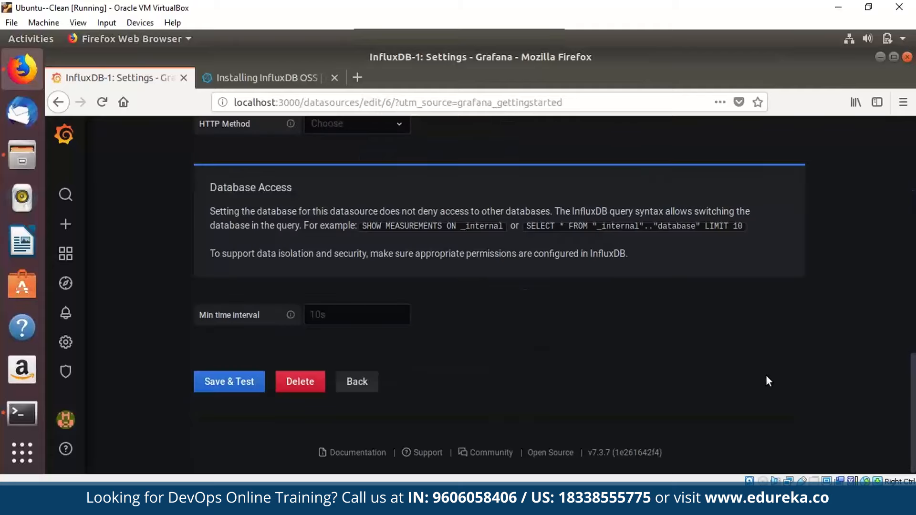
scroll(766, 374, up, 3)
click(410, 222)
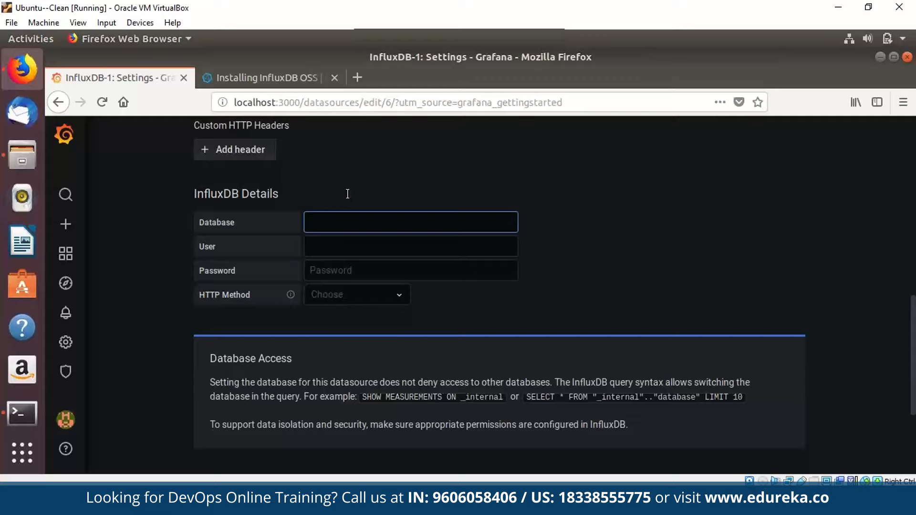
text(covid19)
scroll(348, 196, up, 10)
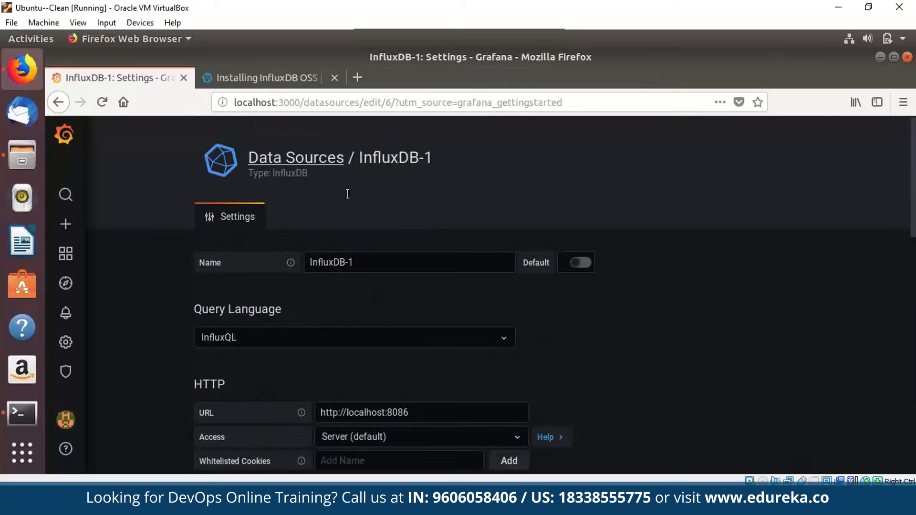
triple_click(331, 262)
click(346, 194)
scroll(347, 194, down, 3)
double_click(397, 241)
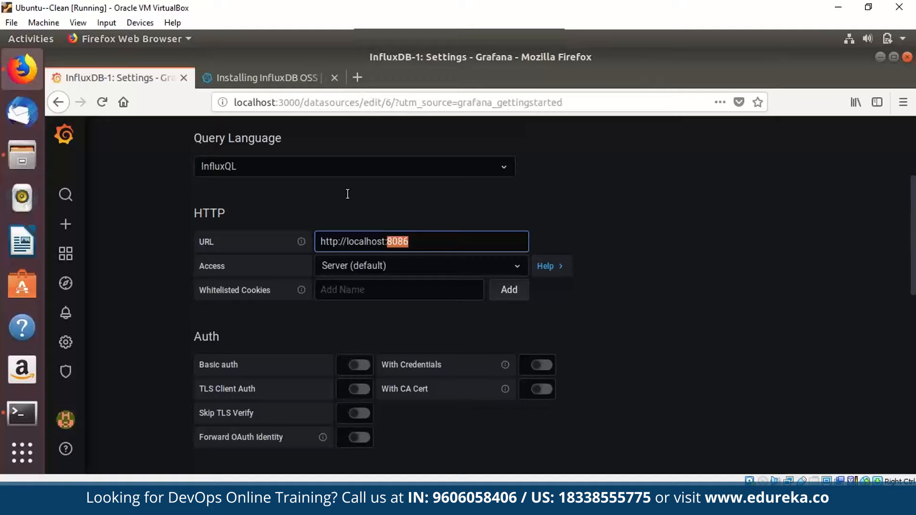
Save and test the data source, confirming 'Data source is working'.
scroll(347, 193, down, 5)
click(340, 297)
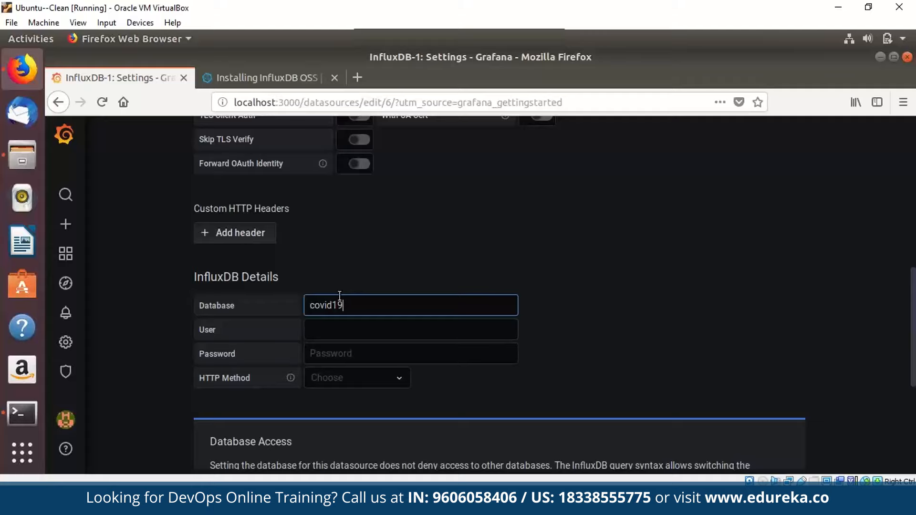
scroll(339, 296, down, 5)
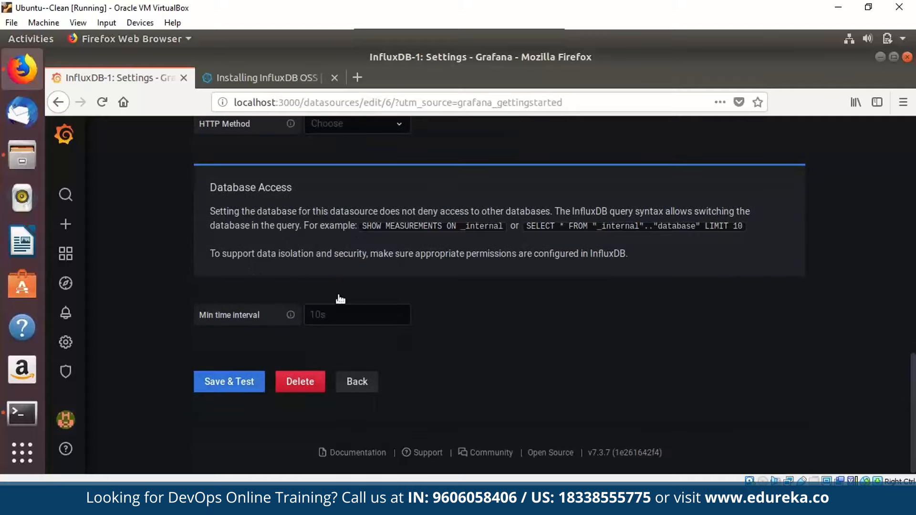
key(Return)
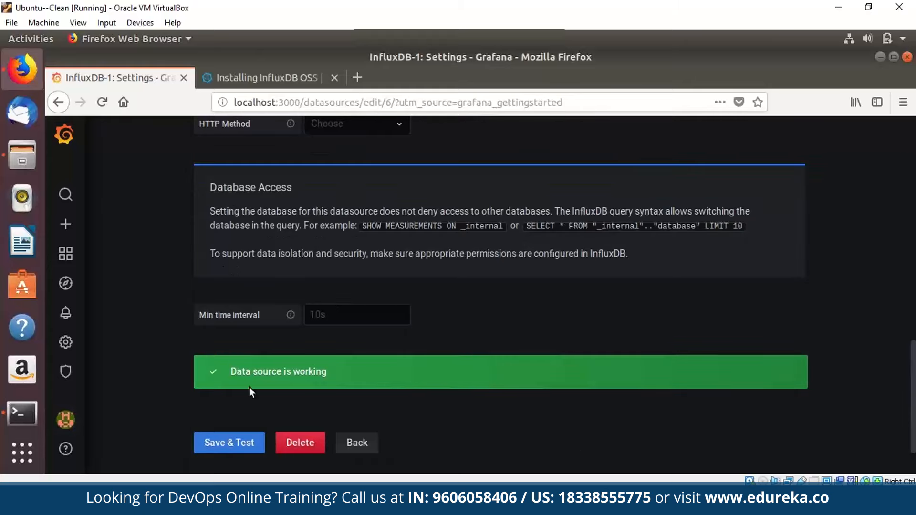
mouse_move(65, 224)
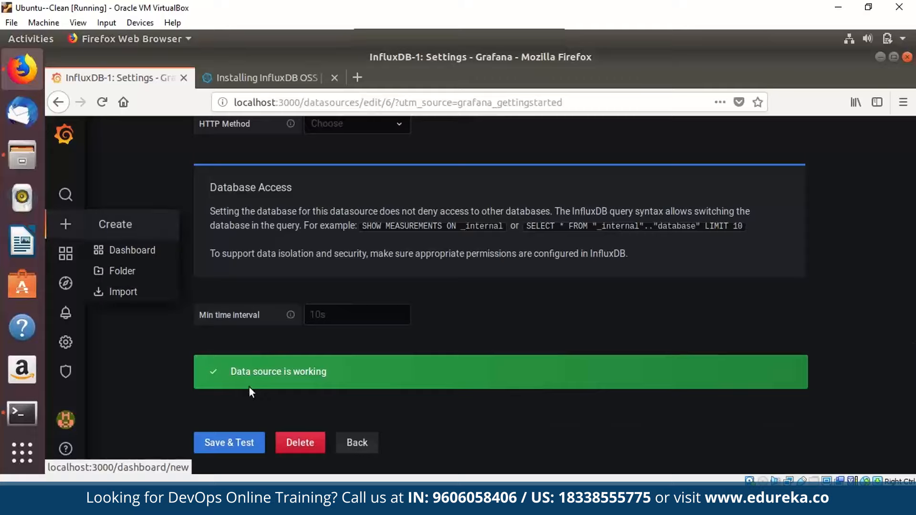
Create a new dashboard with an empty new panel, then open a new Firefox tab.
click(125, 250)
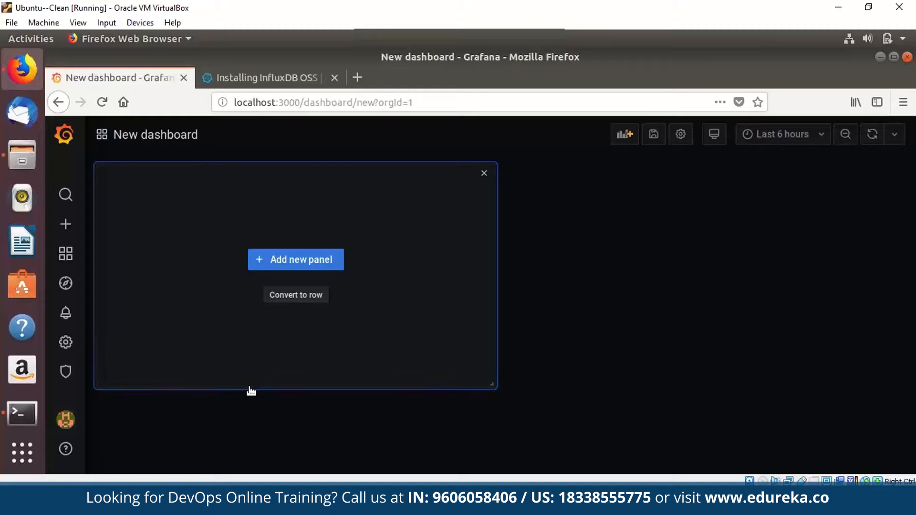
click(296, 259)
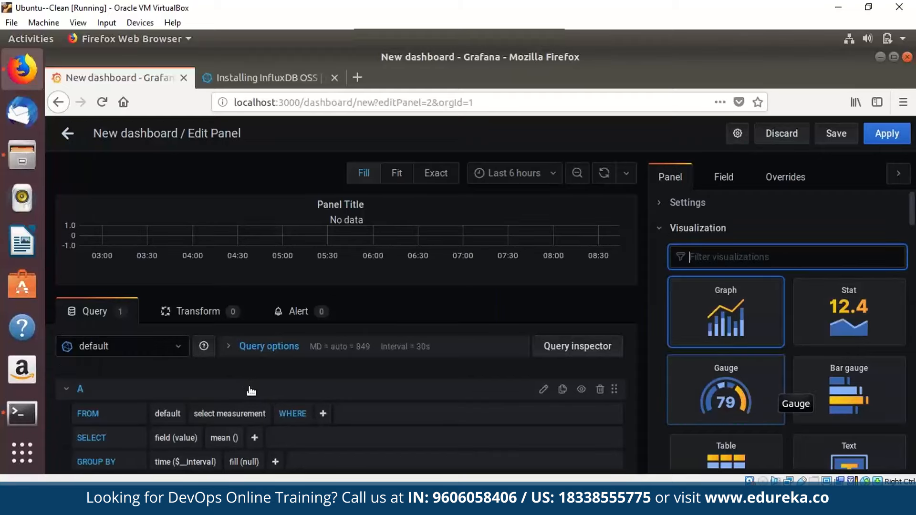
scroll(773, 392, down, 1)
key(ctrl+t)
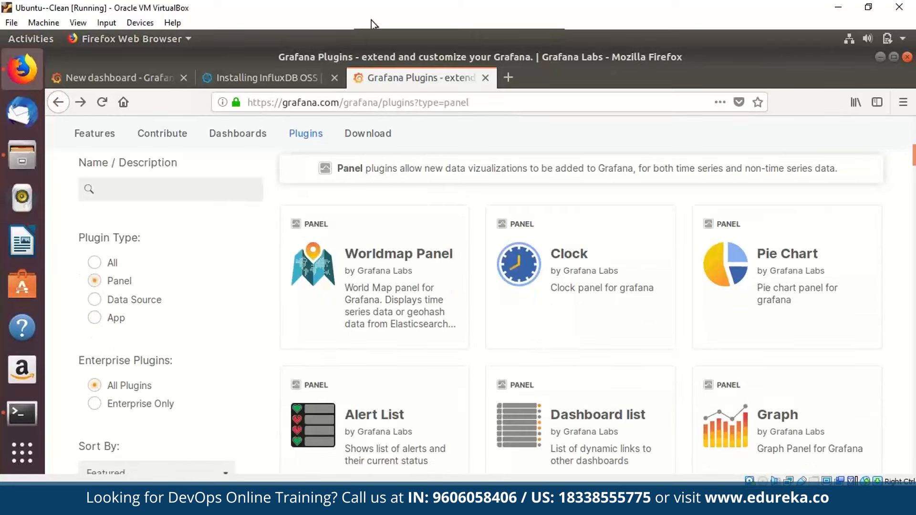
Open the Worldmap Panel plugin's Installation tab and select its grafana-cli install command.
key(ctrl+l)
click(470, 103)
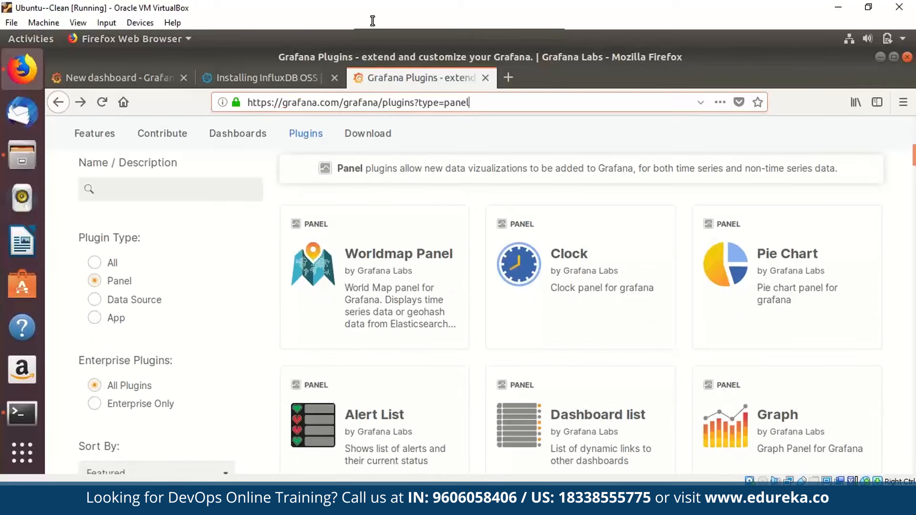
click(374, 277)
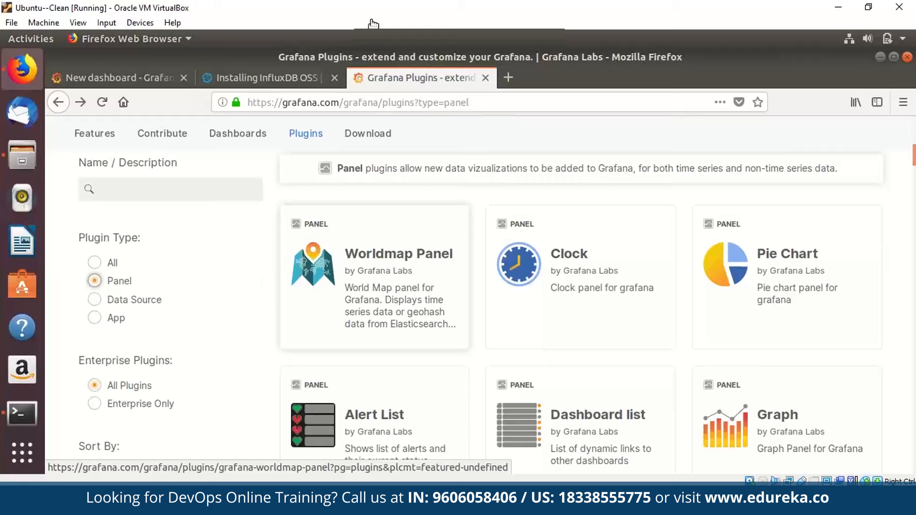
click(375, 277)
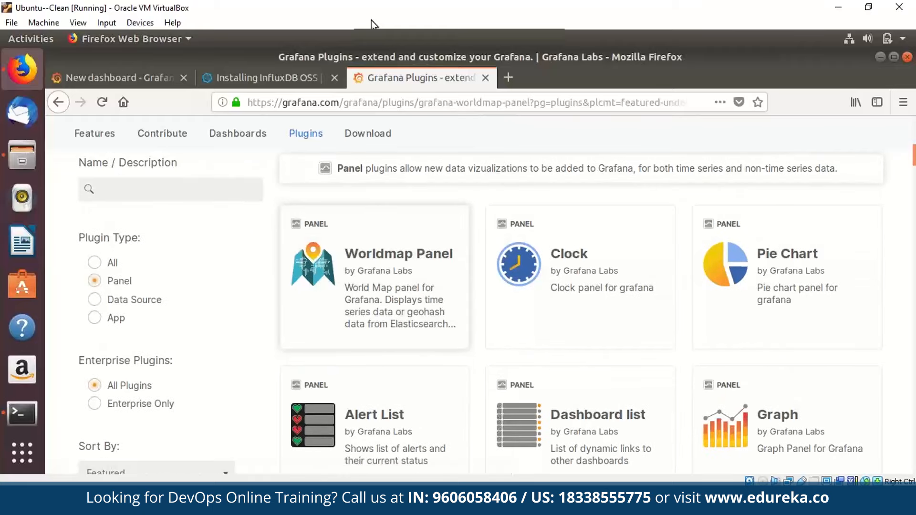
scroll(209, 197, down, 3)
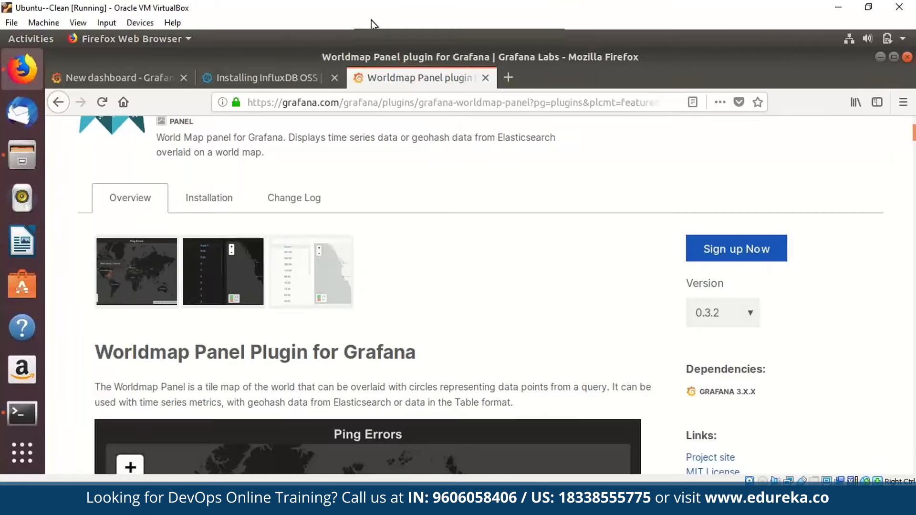
click(209, 198)
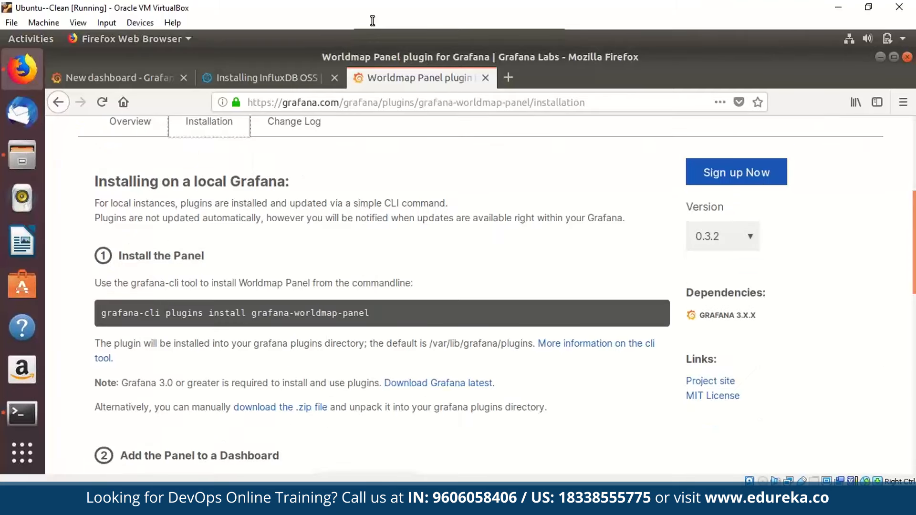
drag(101, 314, 370, 313)
key(ctrl+c)
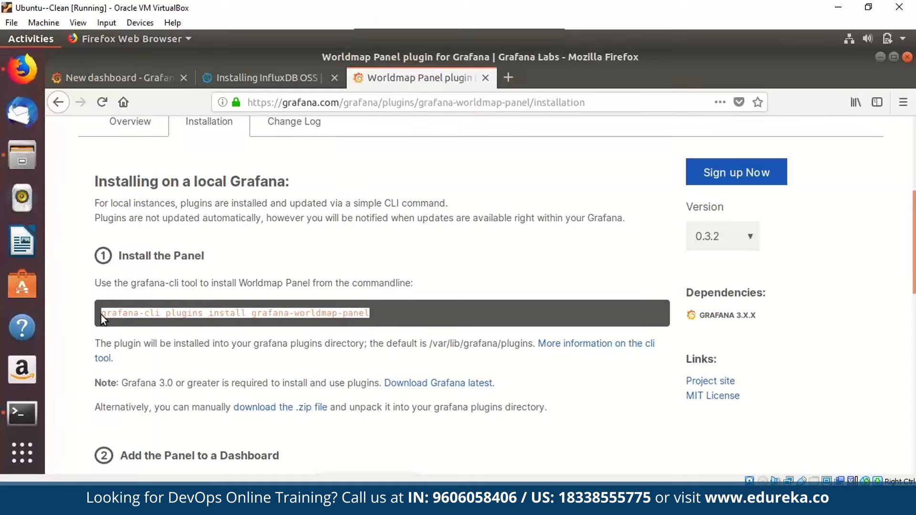
key(alt+Tab)
Quit the influx shell and run sudo grafana-cli plugins install grafana-worldmap-panel.
text(quit)
key(Return)
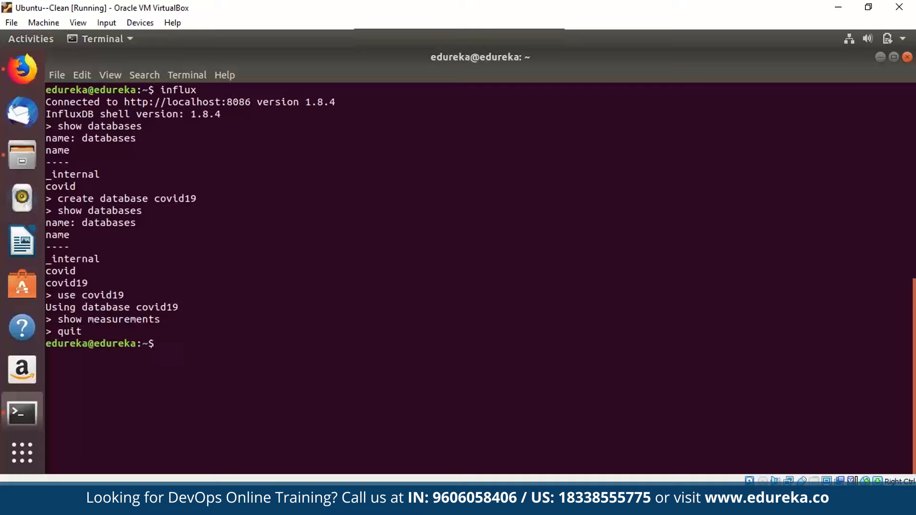
text(sudo)
key(ctrl+shift+v)
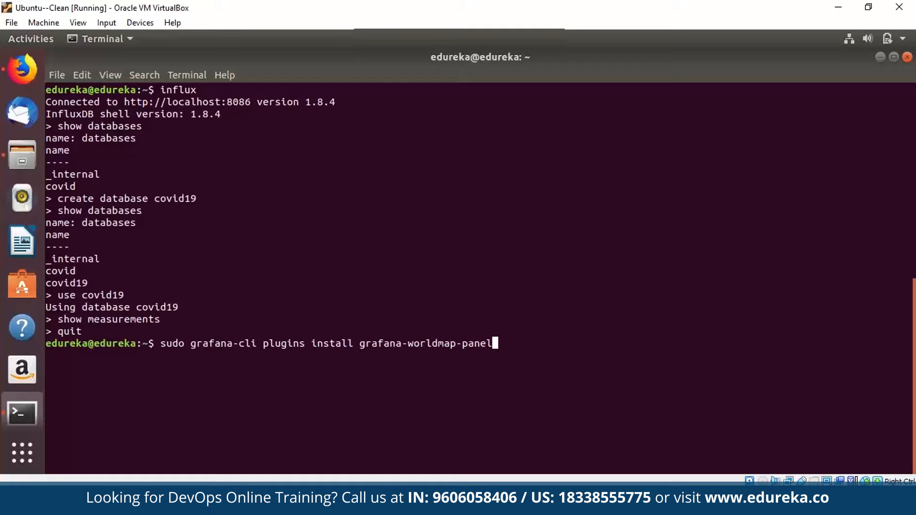
key(Return)
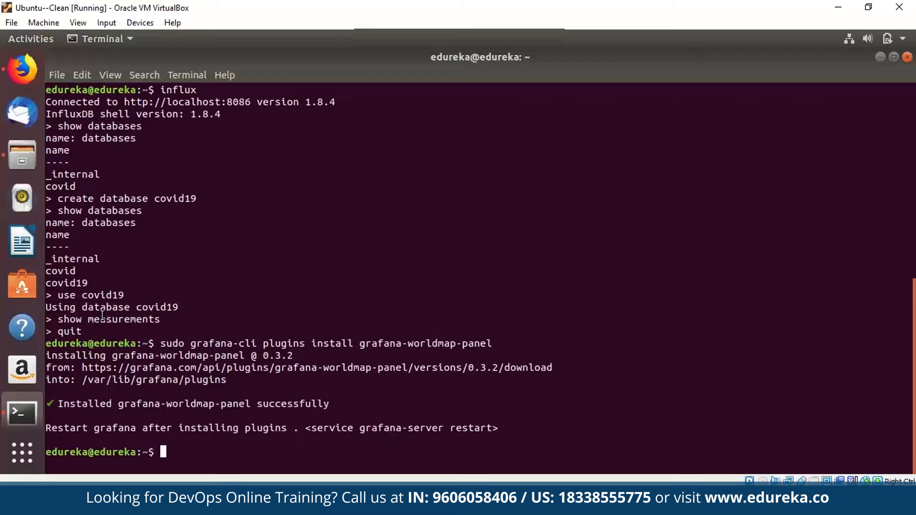
Verify grafana-worldmap-panel 0.3.2 installed, then run sudo service grafana-server restart.
scroll(102, 315, up, 3)
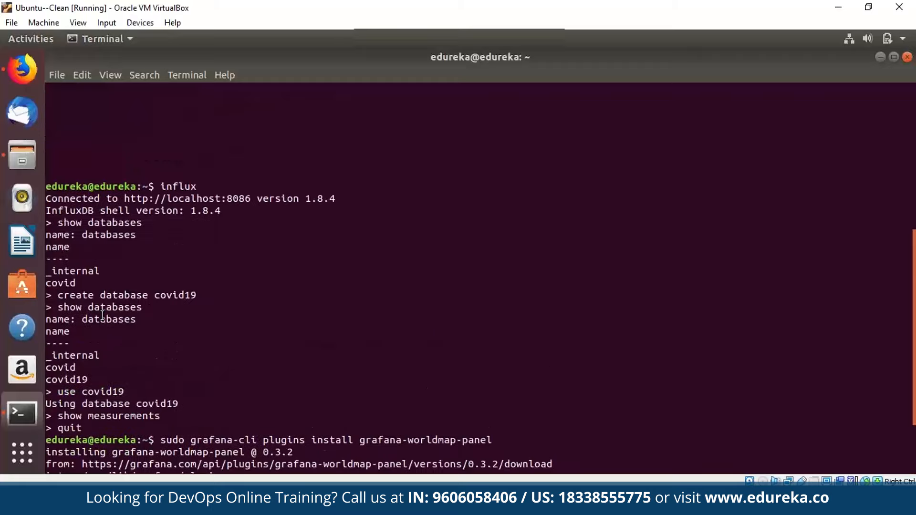
scroll(102, 315, up, 7)
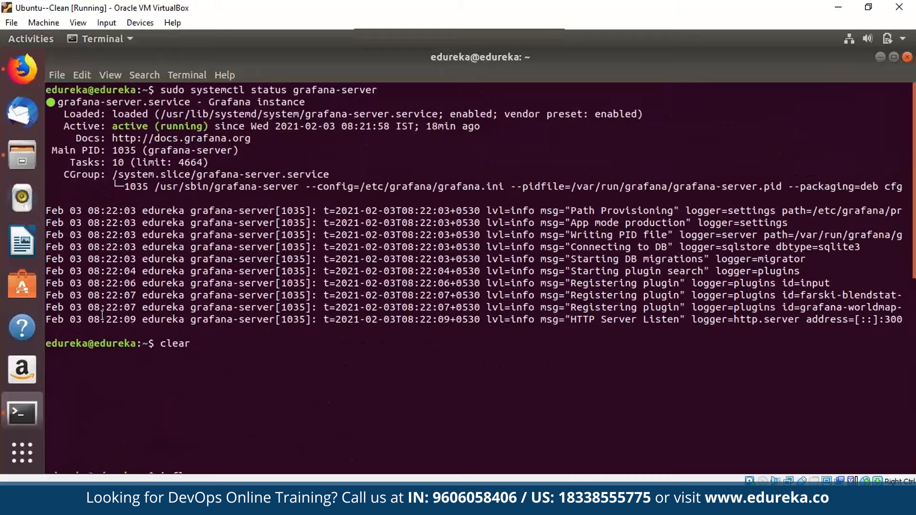
scroll(102, 316, down, 10)
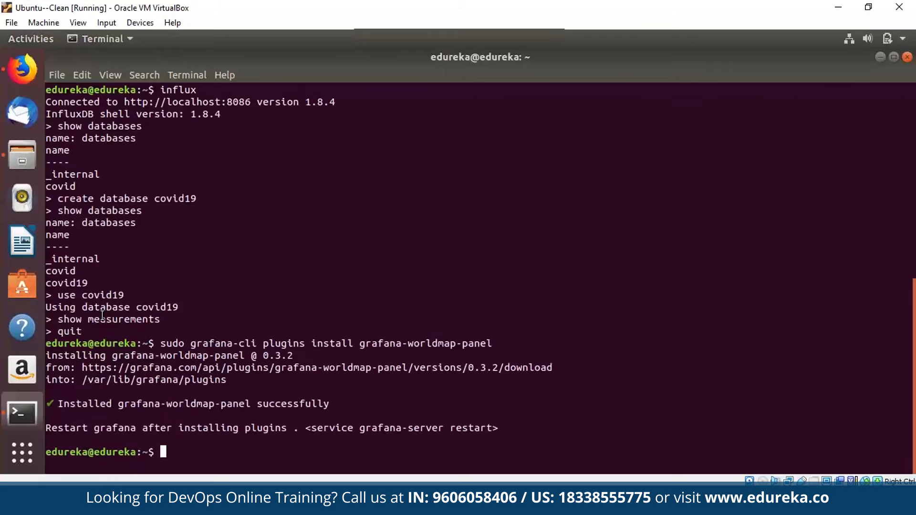
double_click(184, 404)
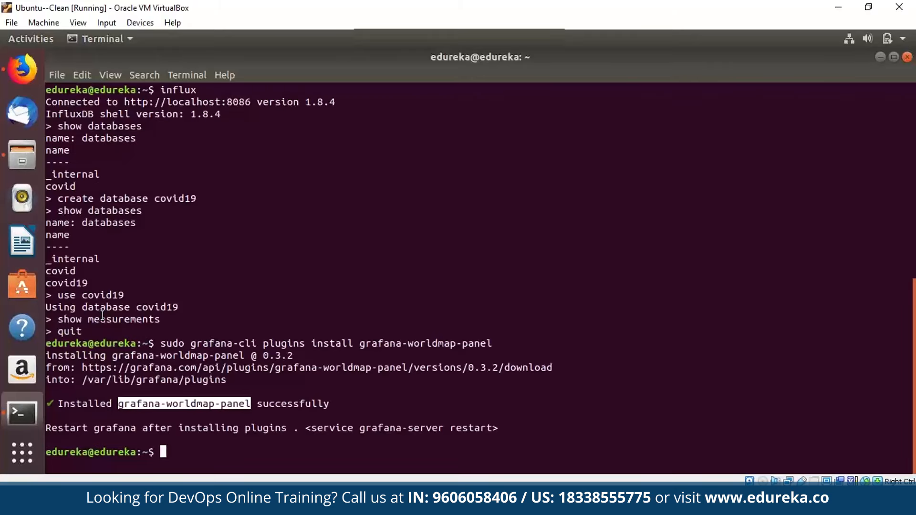
click(102, 315)
text(sudo servi)
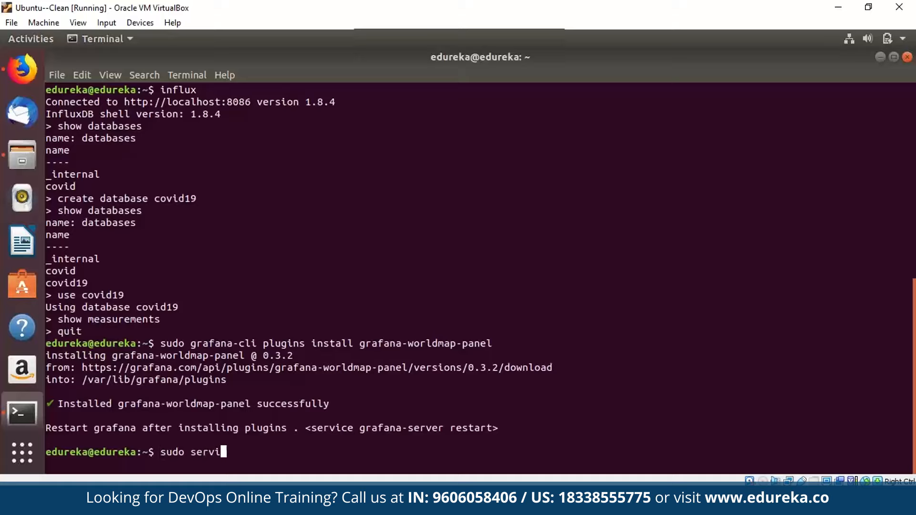
text(ce grafana-)
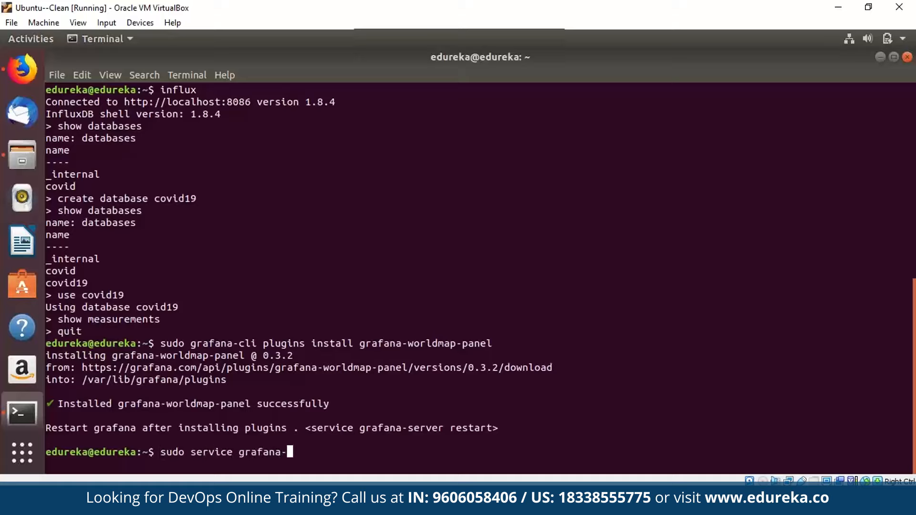
text(server restart)
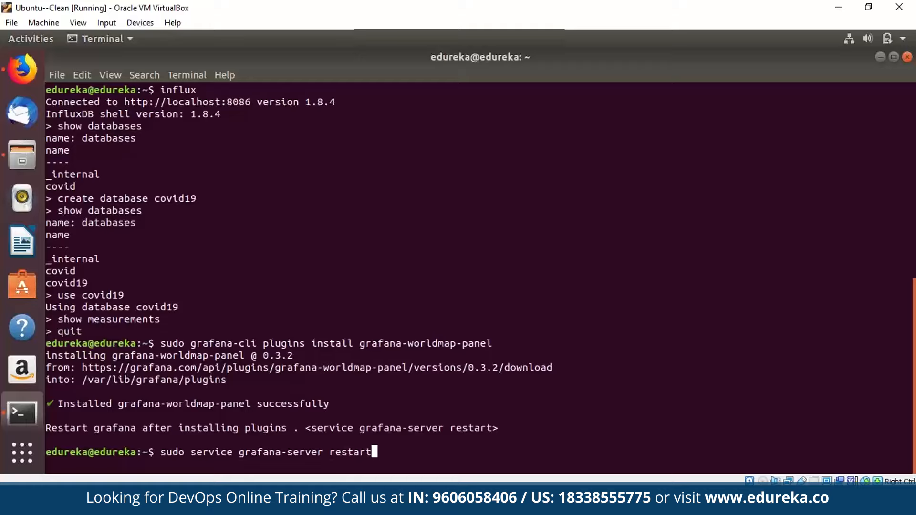
key(Return)
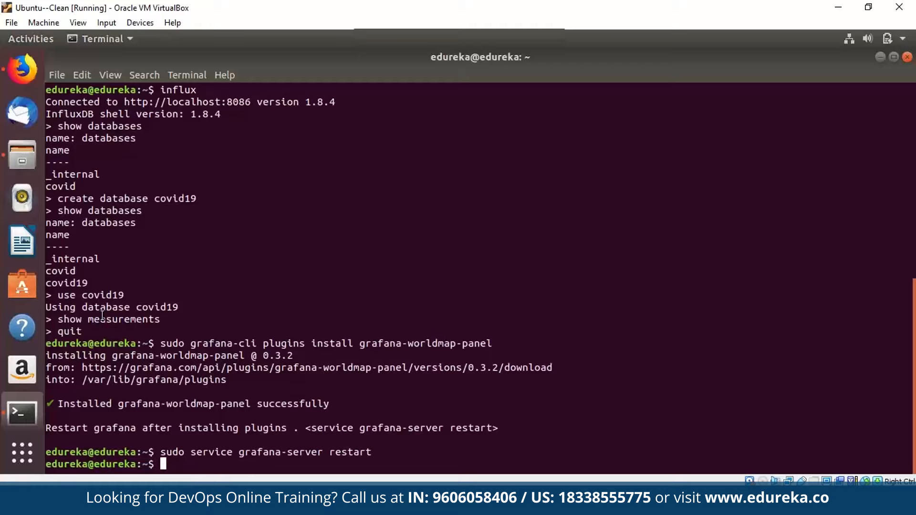
Reload the Grafana dashboard, add a new panel, and filter 'worl' to pick Worldmap Panel.
key(super)
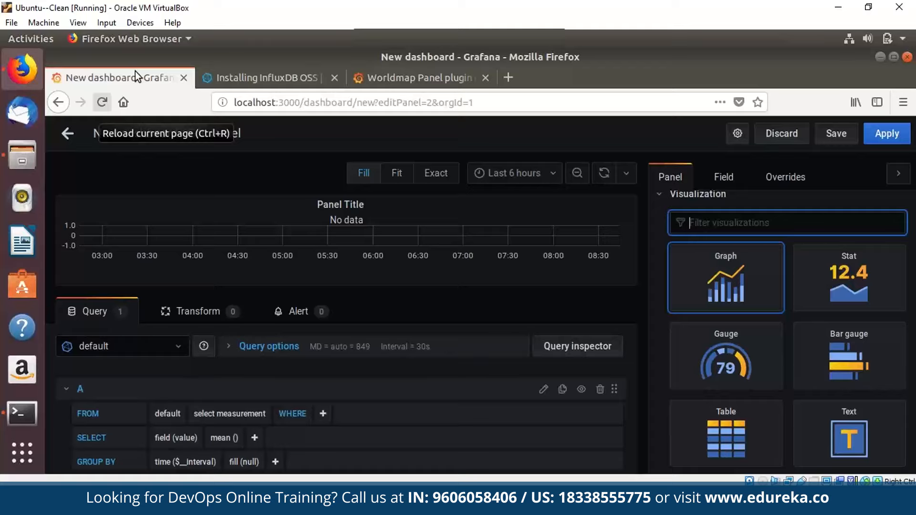
key(ctrl+r)
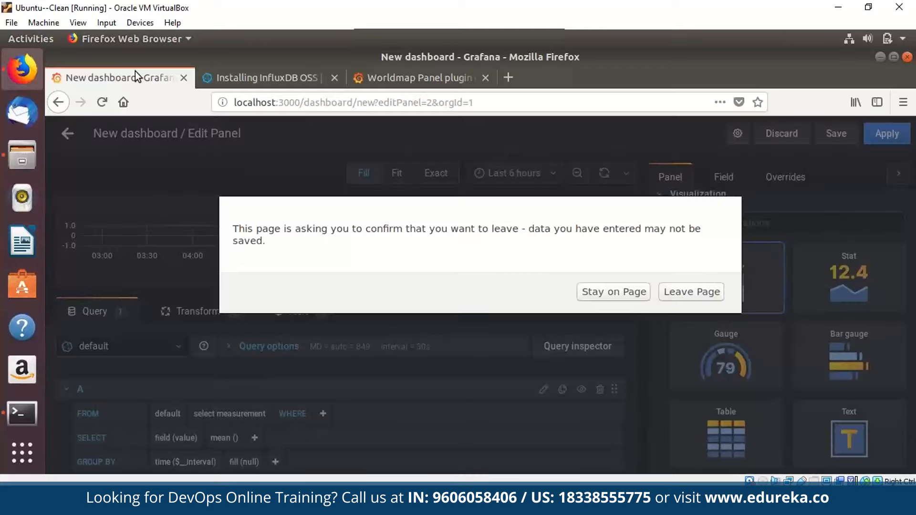
key(Return)
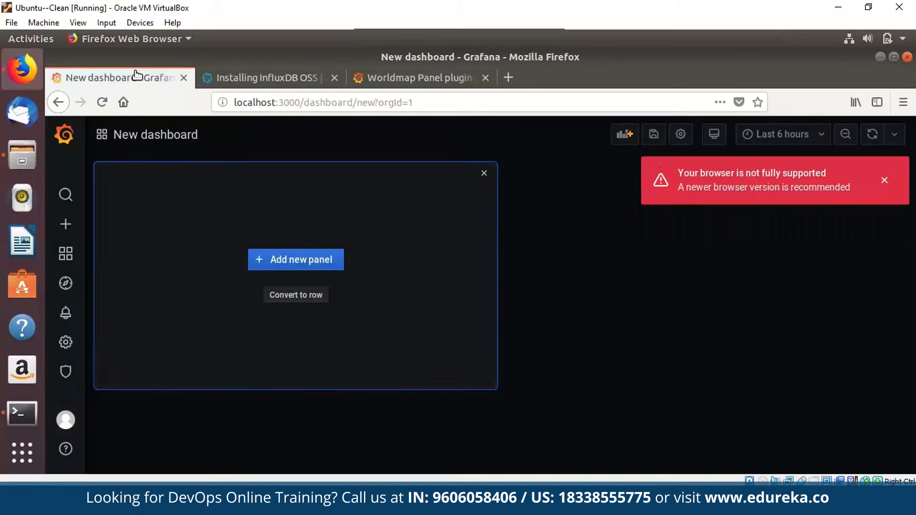
key(Return)
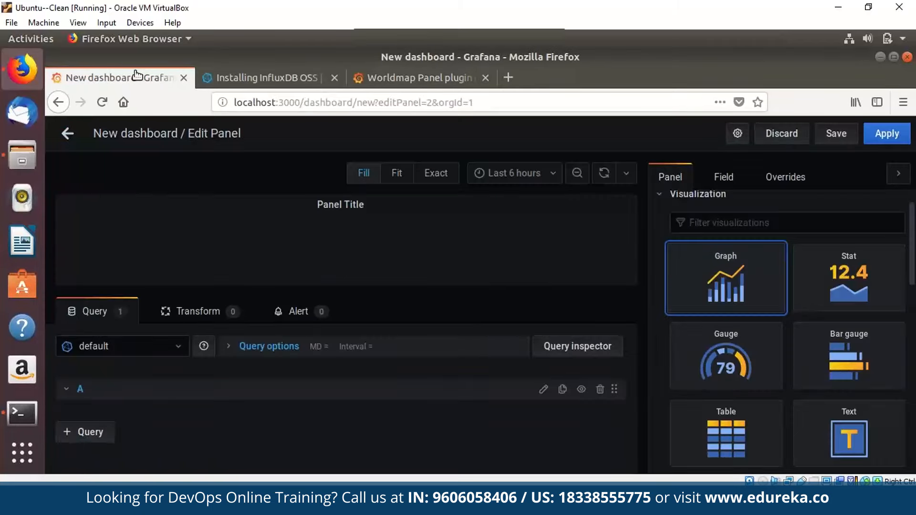
click(787, 223)
text(worl)
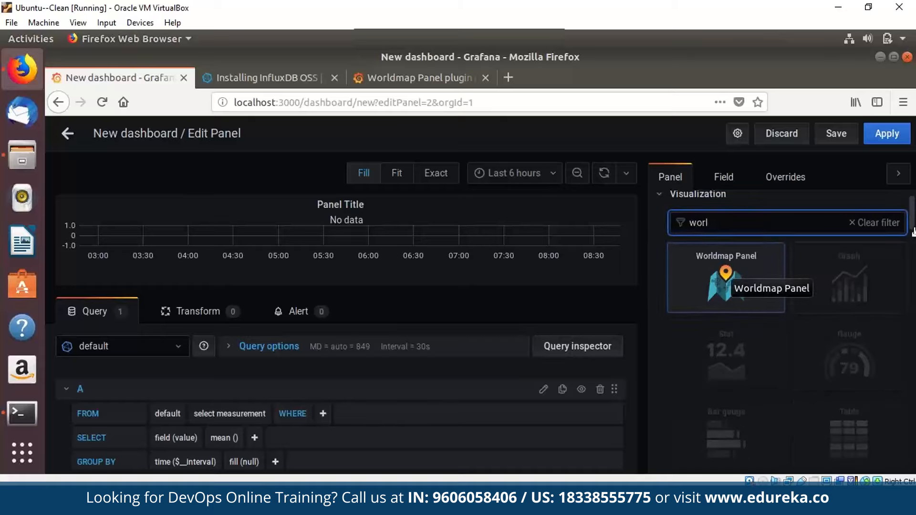
click(726, 281)
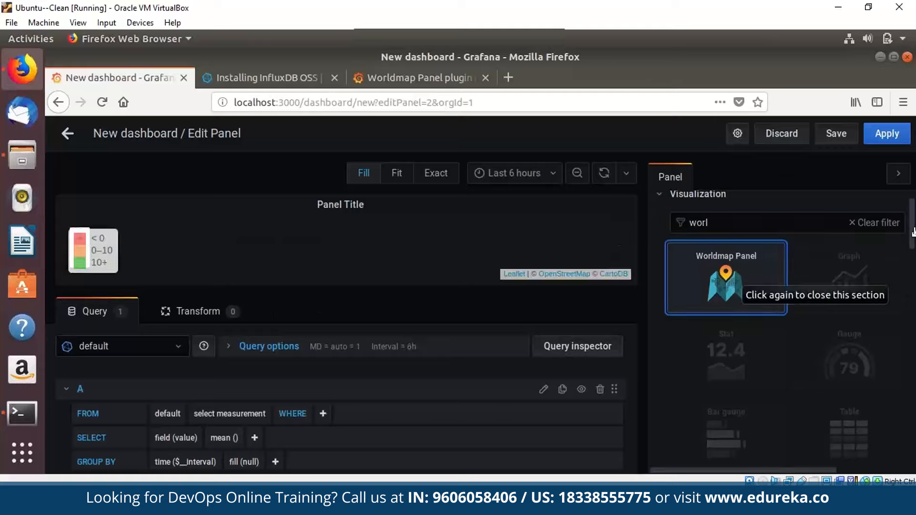
scroll(914, 232, down, 5)
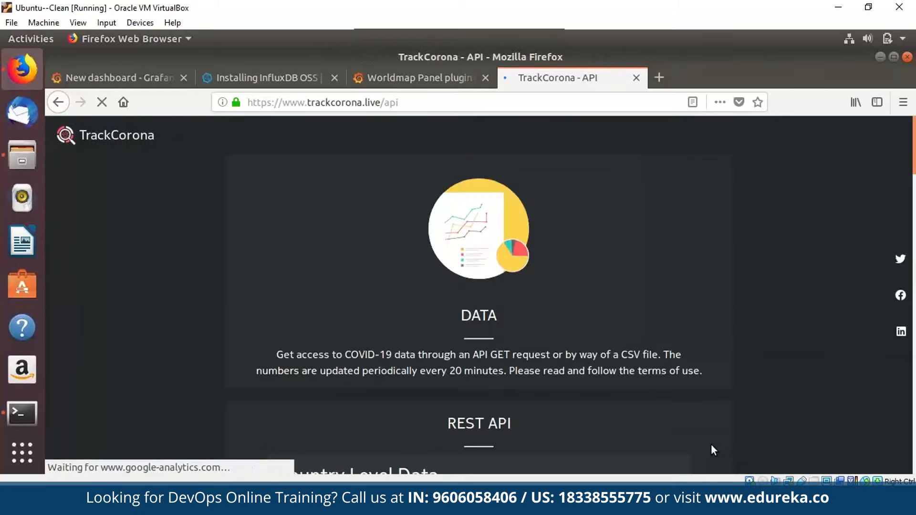
Scroll through the TrackCorona API page and the Worldmap Panel plugin page.
scroll(711, 445, down, 4)
scroll(711, 445, up, 3)
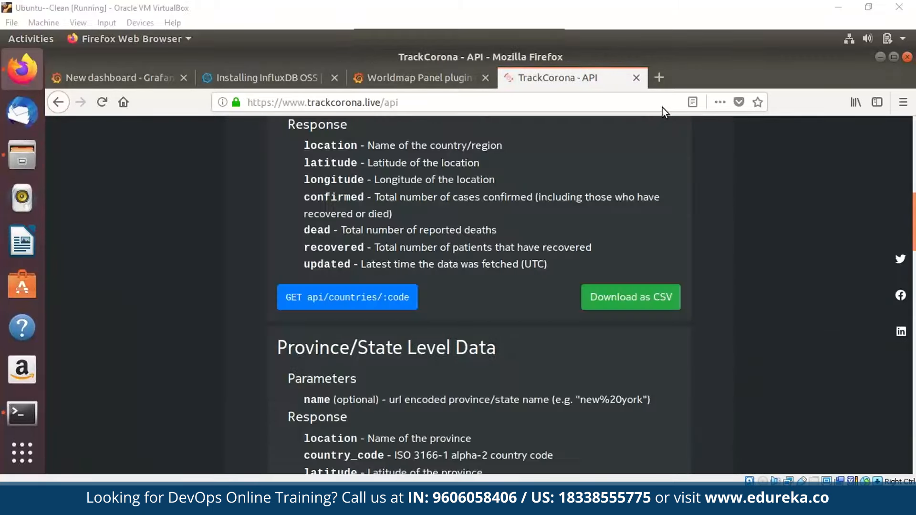
scroll(663, 107, up, 5)
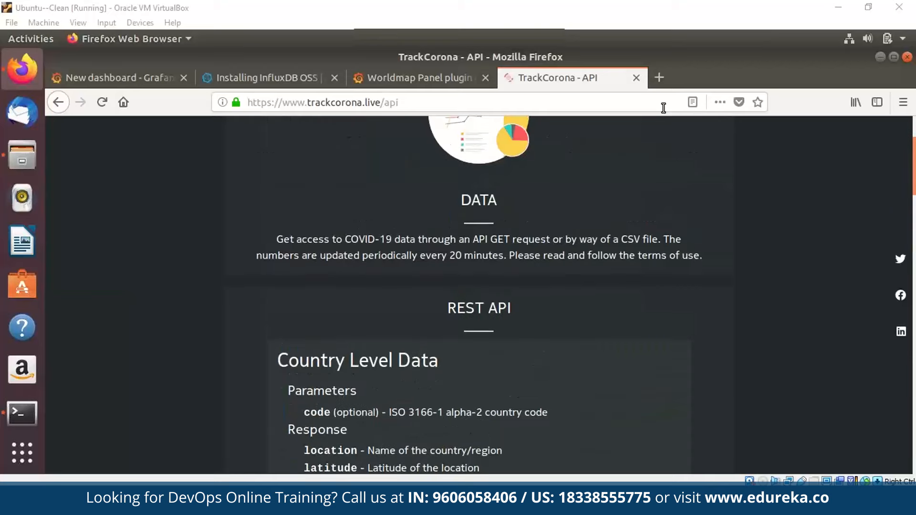
scroll(663, 108, down, 7)
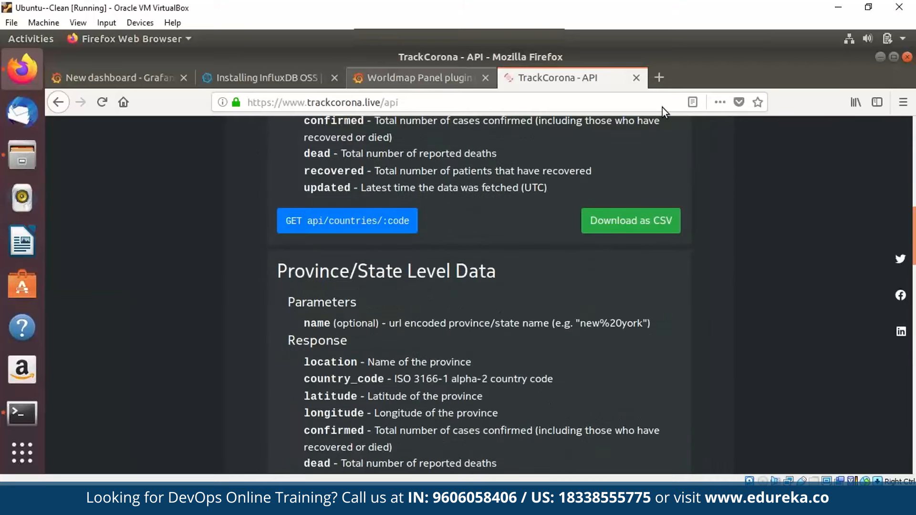
key(ctrl+Page_Up)
scroll(662, 107, down, 12)
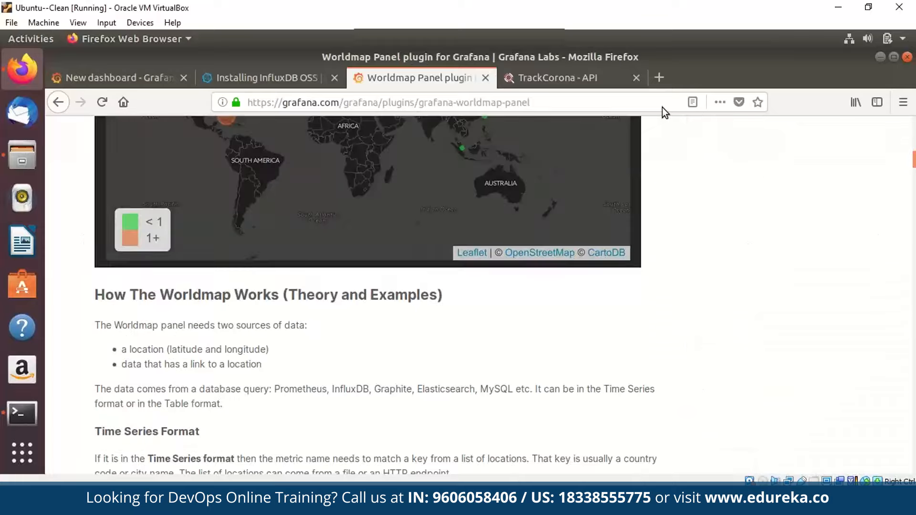
scroll(662, 108, down, 8)
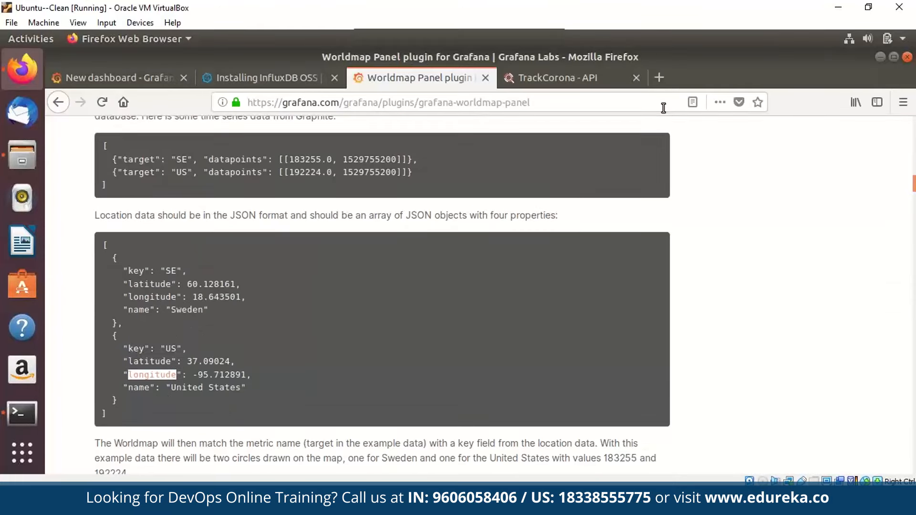
scroll(662, 107, down, 8)
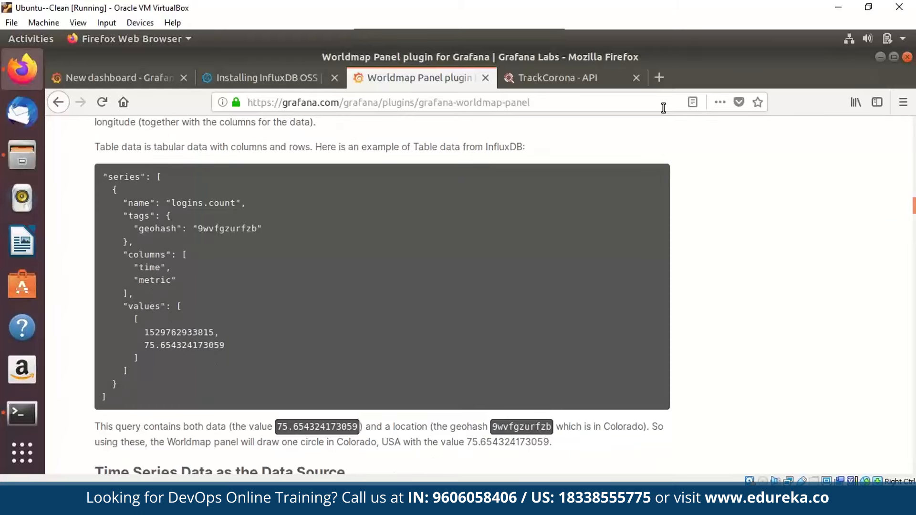
scroll(663, 107, up, 15)
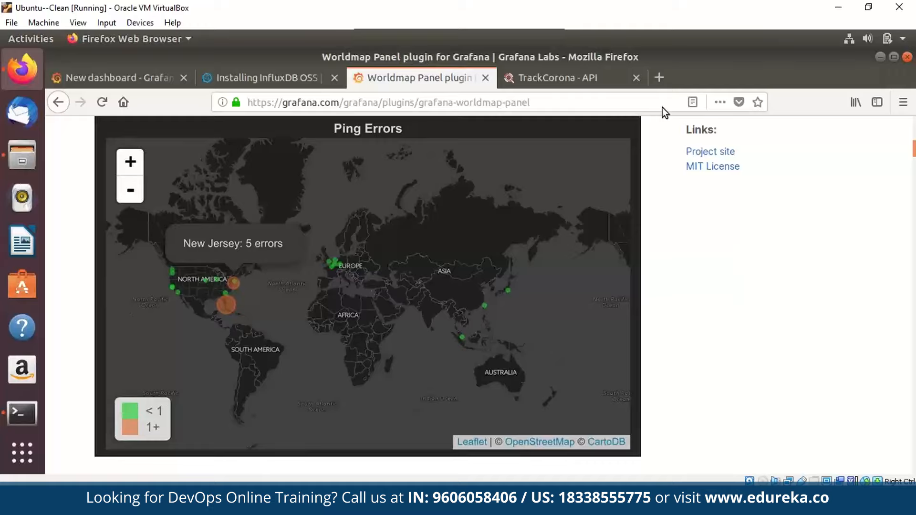
scroll(662, 107, down, 8)
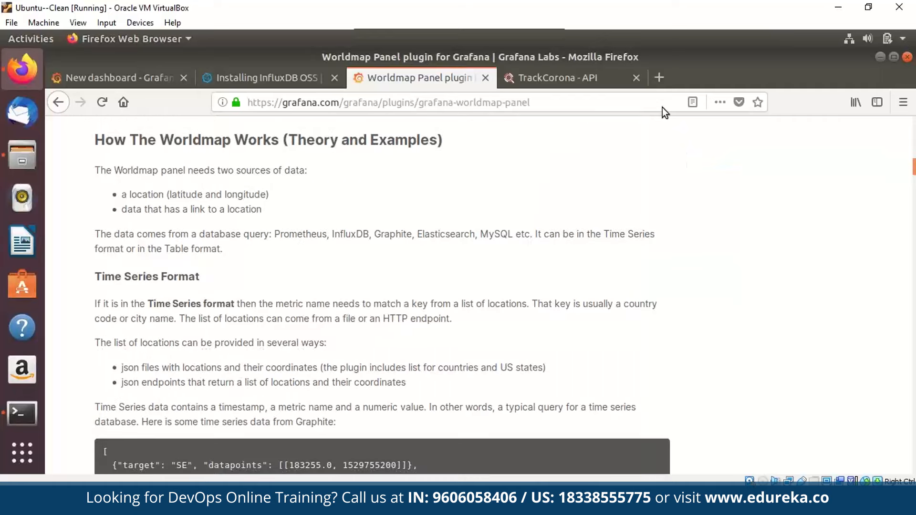
Copy the link location of TrackCorona's Country Level Data 'Download as CSV' button.
click(581, 82)
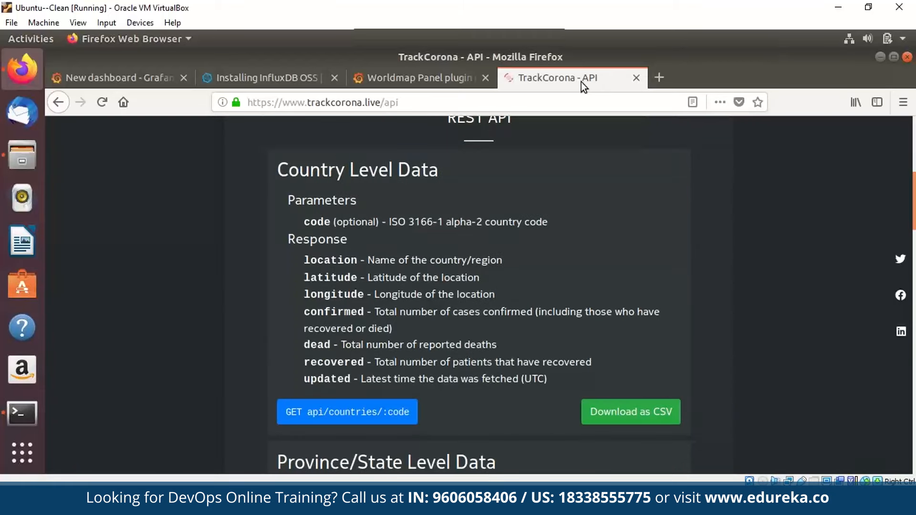
scroll(582, 82, down, 3)
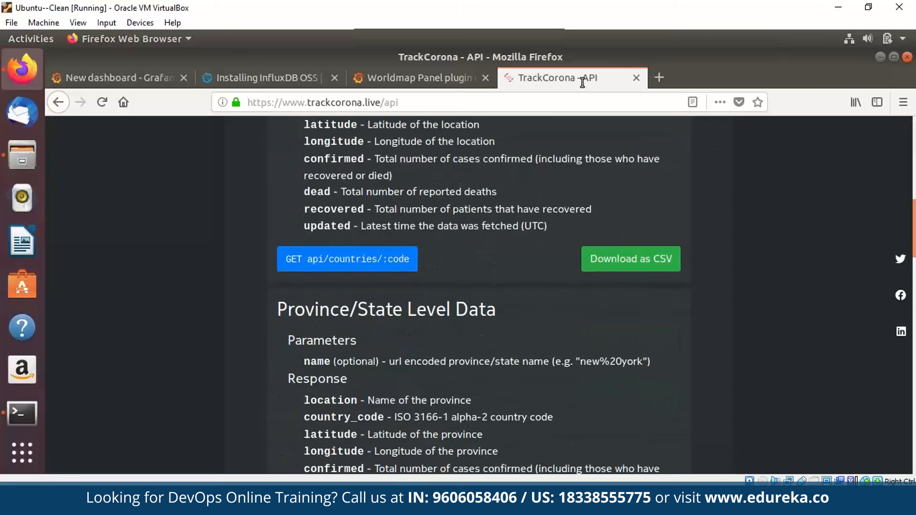
scroll(620, 260, up, 3)
right_click(615, 416)
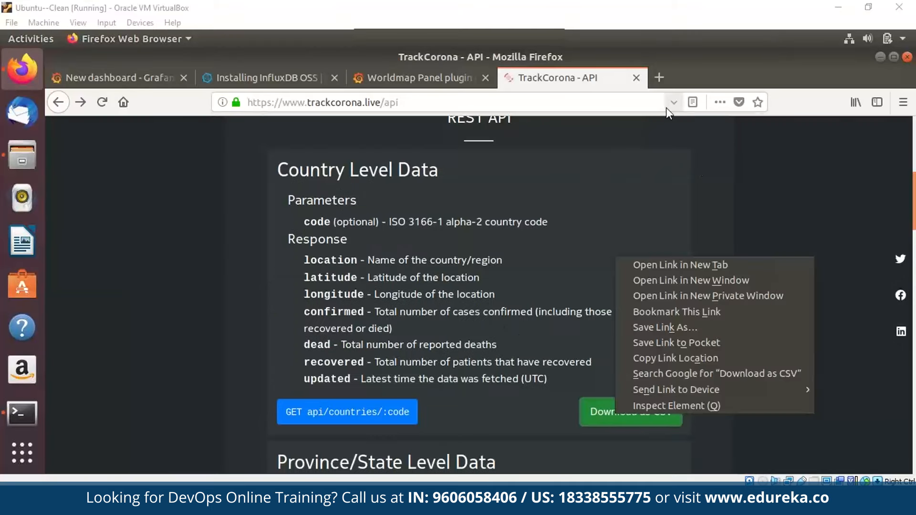
click(612, 415)
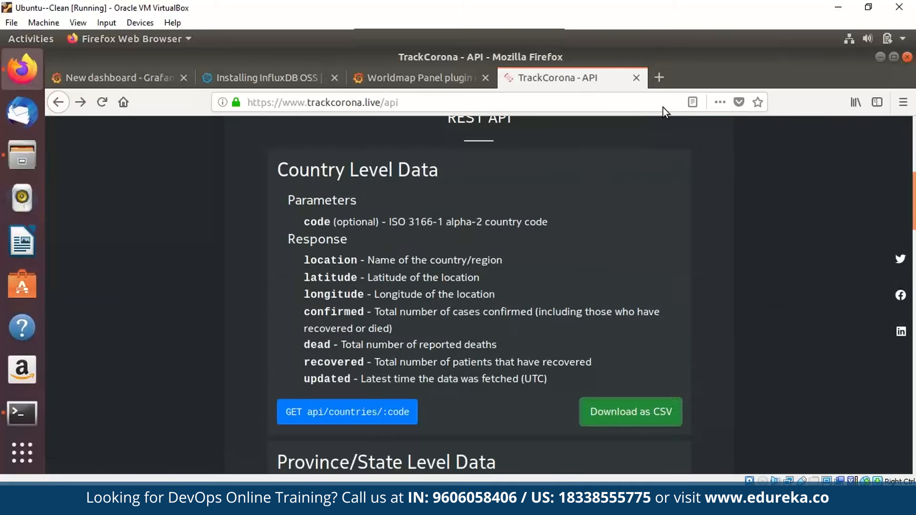
key(super)
key(Return)
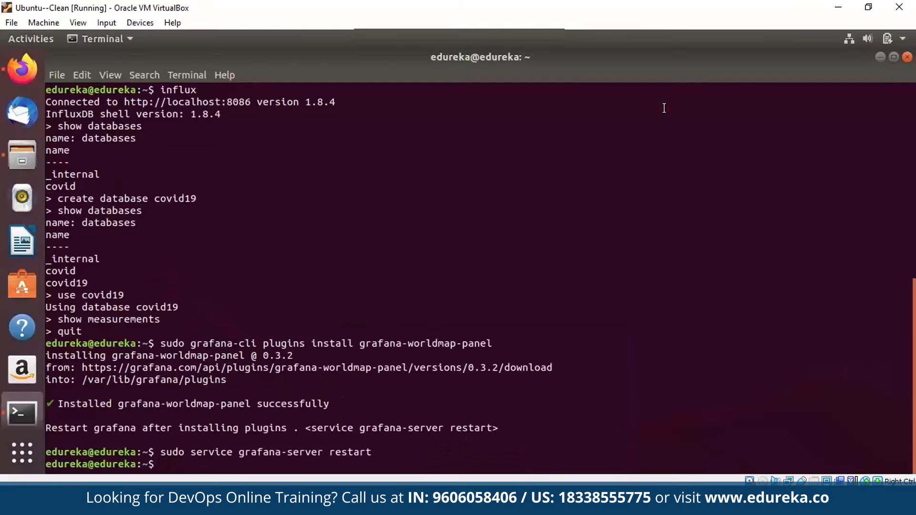
text(sudo wget)
text(https://www.trackcorona.live/api/countries.csv)
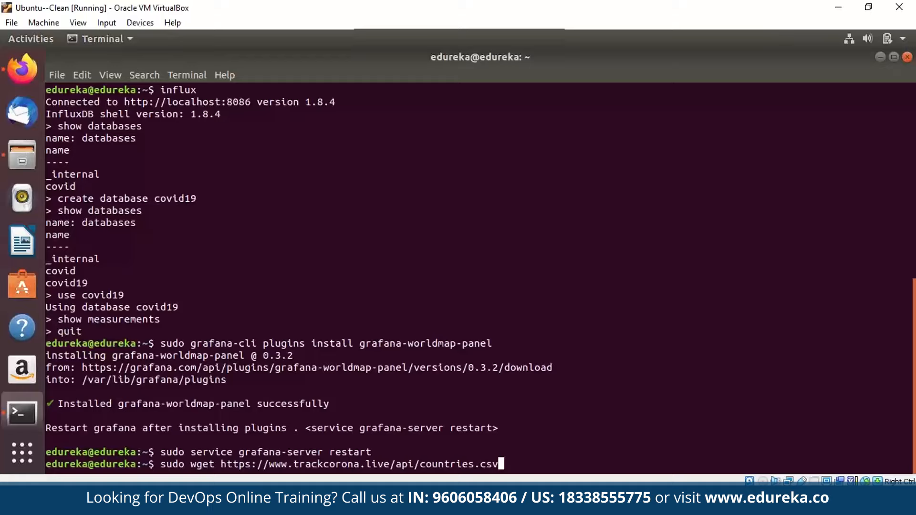
key(Return)
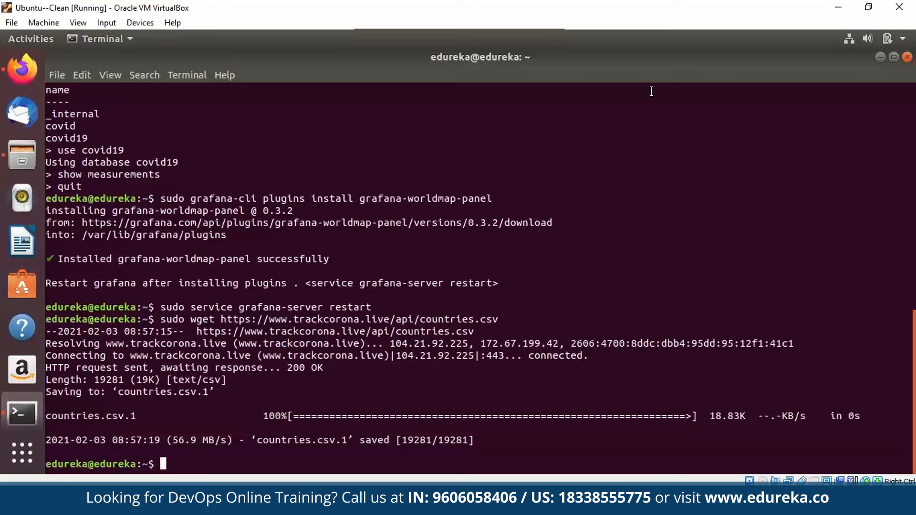
List the home folder to find countries.csv.1, then clear the screen.
text(ls)
key(Return)
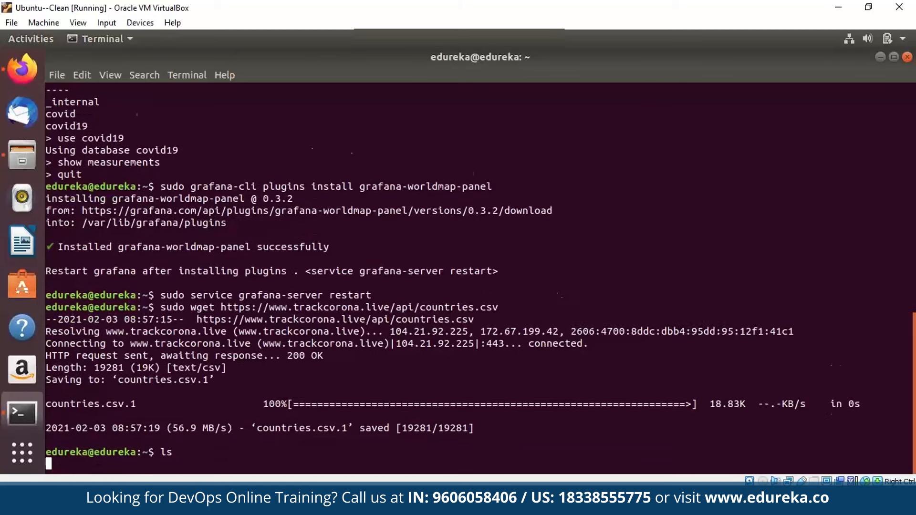
double_click(128, 440)
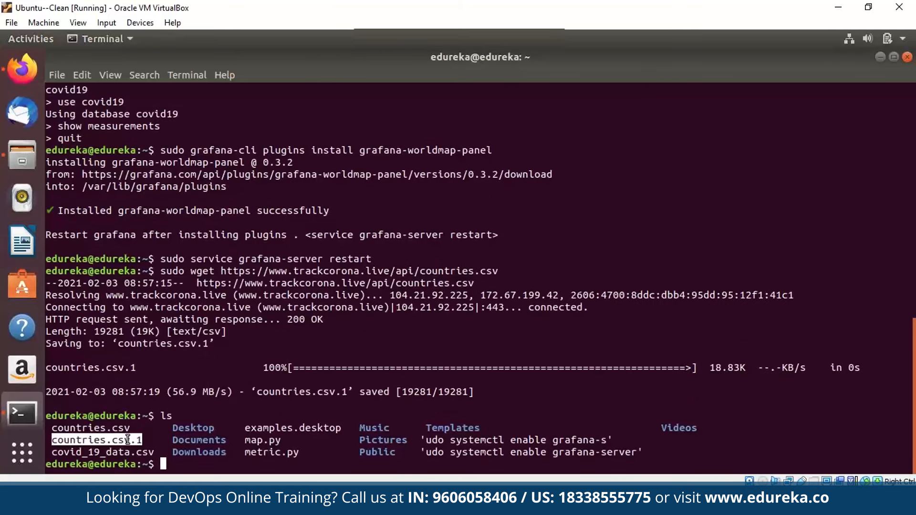
text(clear)
key(Return)
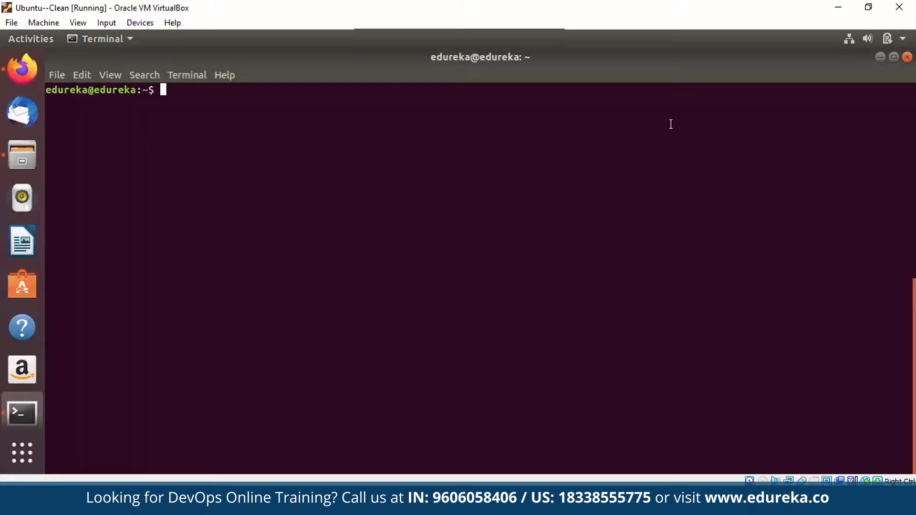
Create an empty worldmap.py file with touch and open it in vi.
text(touch)
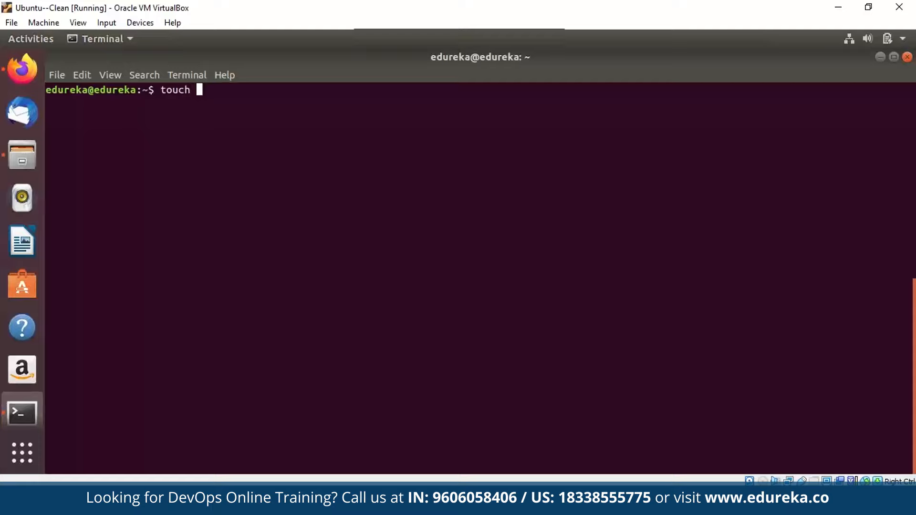
text(worldmap.py)
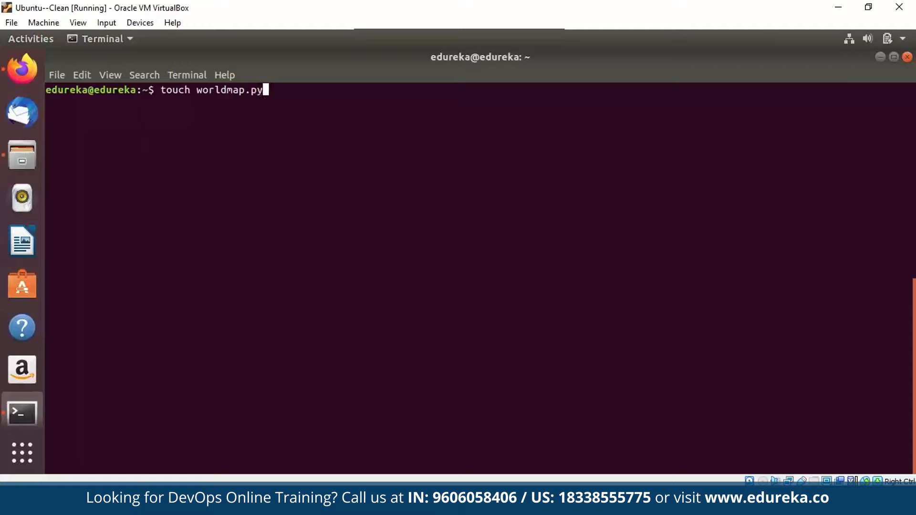
key(Return)
text(vi w)
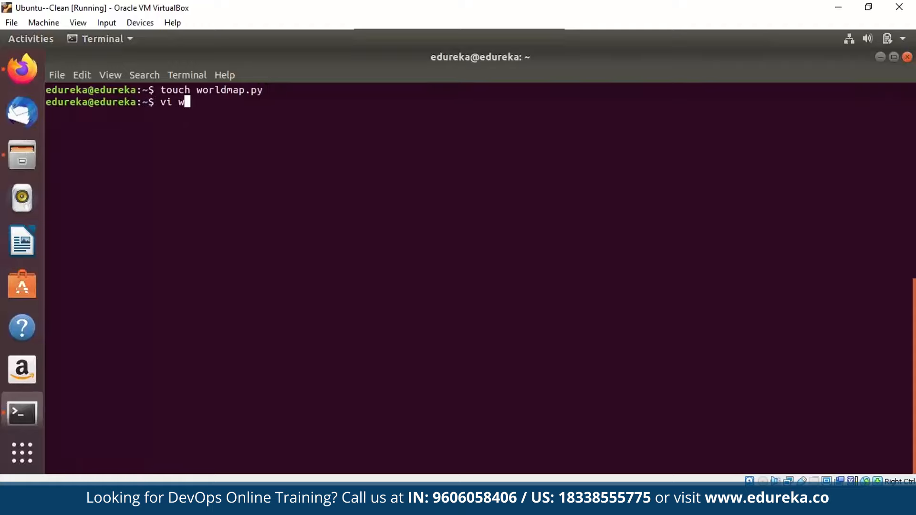
text(orldmap.py)
key(Return)
Write the pandas script reading countries.csv.1 and writing CovidMap points into covid19.
text(import)
key(BackSpace)
key(BackSpace)
key(BackSpace)
key(BackSpace)
key(BackSpace)
text(import )
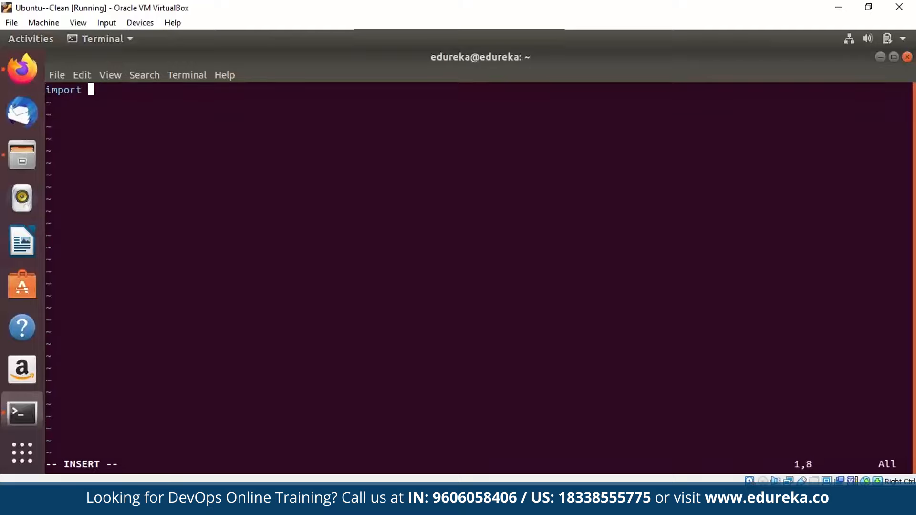
text(pandas as pd)
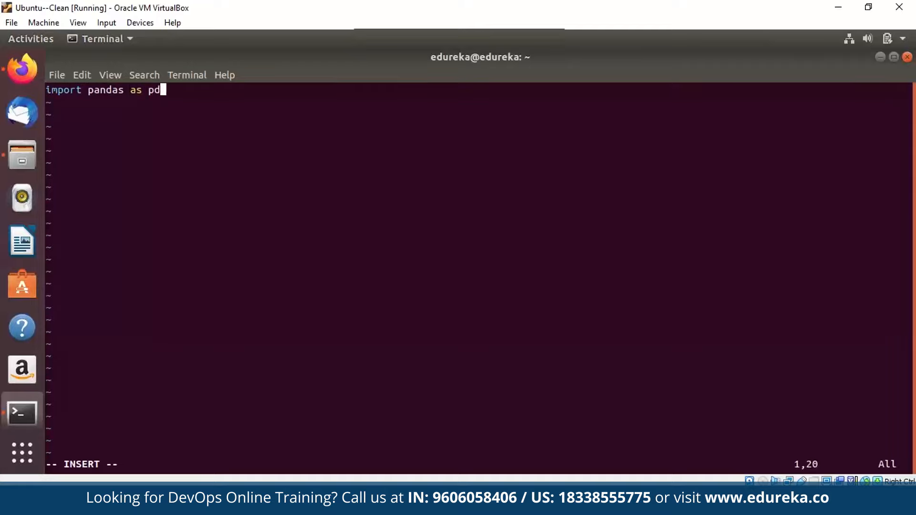
key(Return)
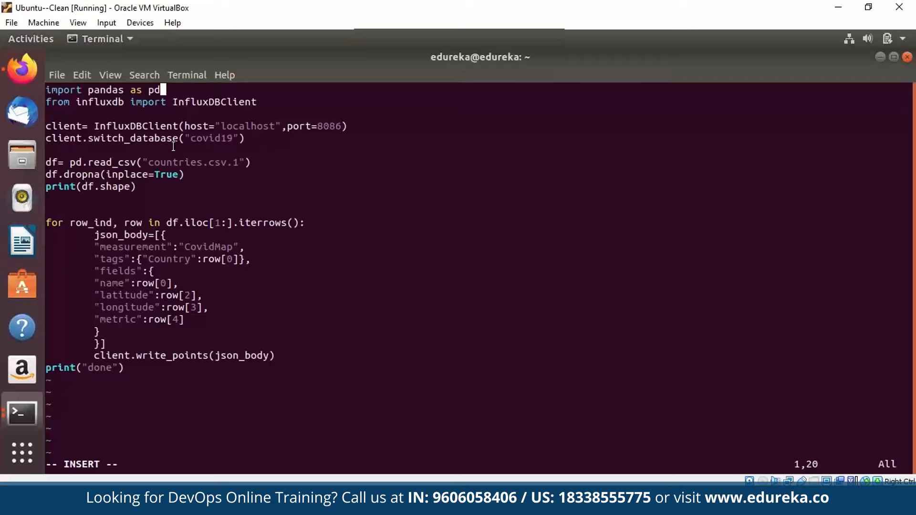
double_click(217, 162)
double_click(217, 162)
click(217, 163)
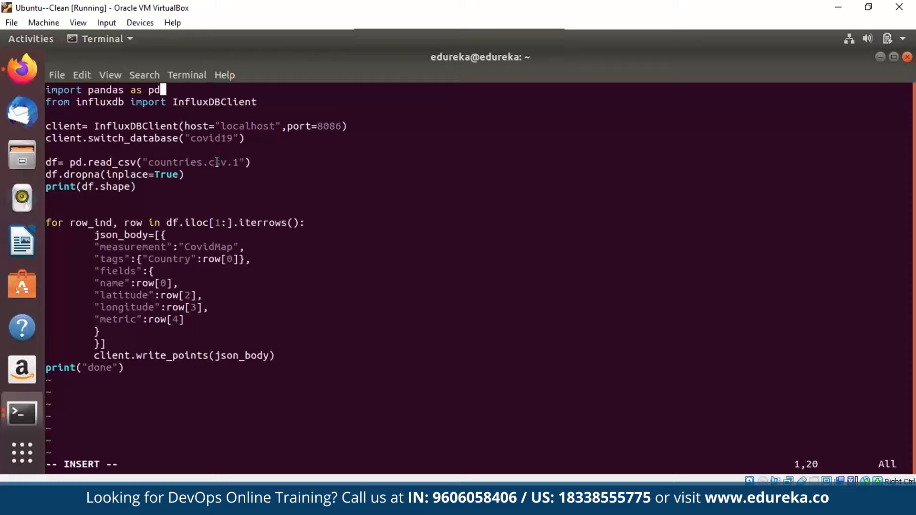
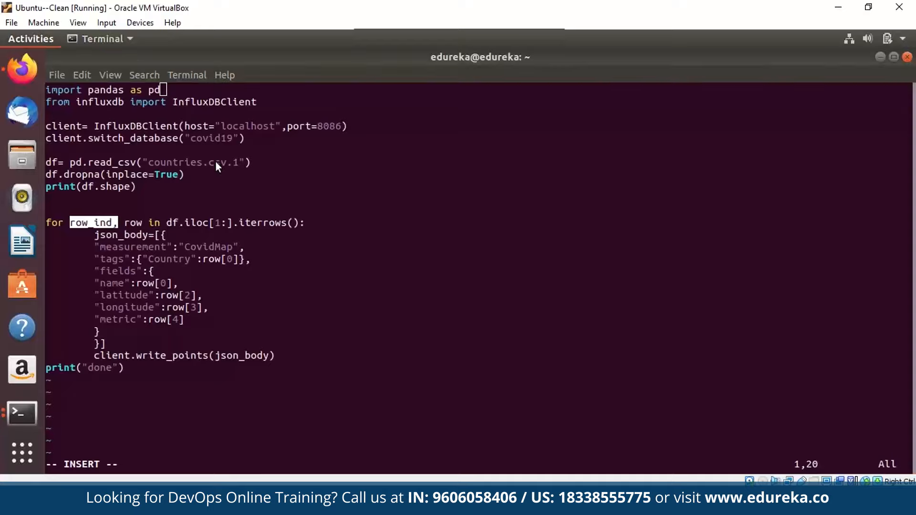
Check the spreadsheet's country_code, latitude, confirmed, dead and recovered column headers.
key(super)
click(217, 162)
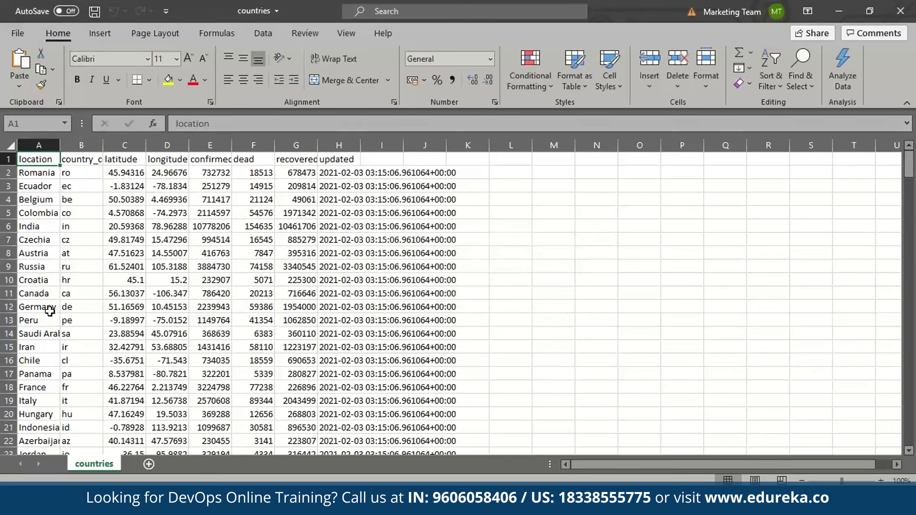
click(88, 227)
click(81, 157)
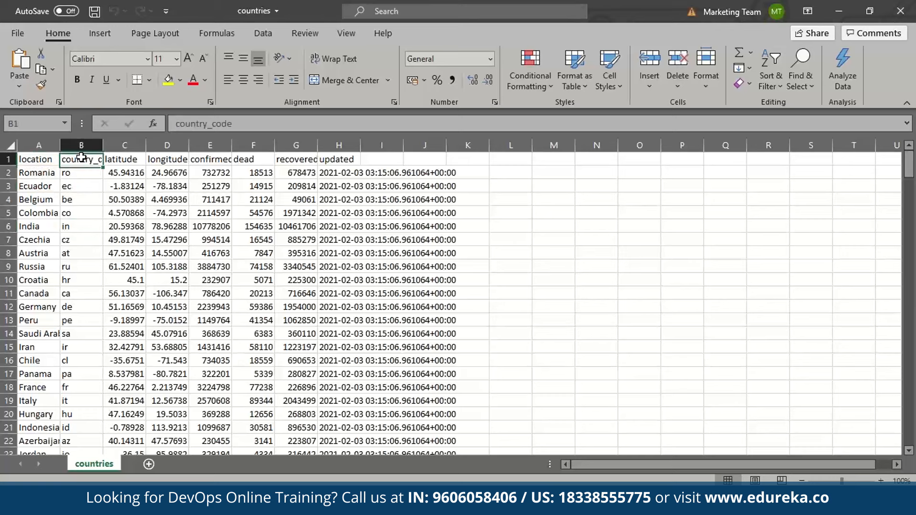
double_click(81, 158)
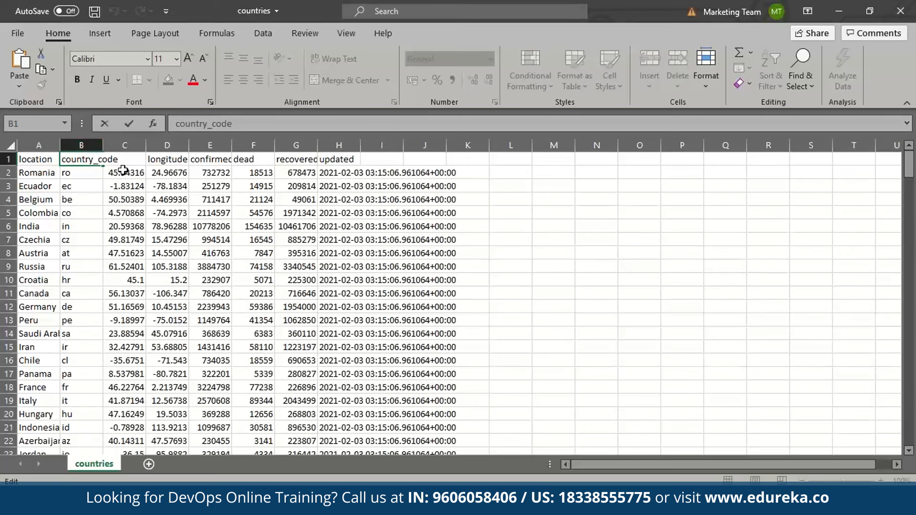
click(127, 187)
click(126, 159)
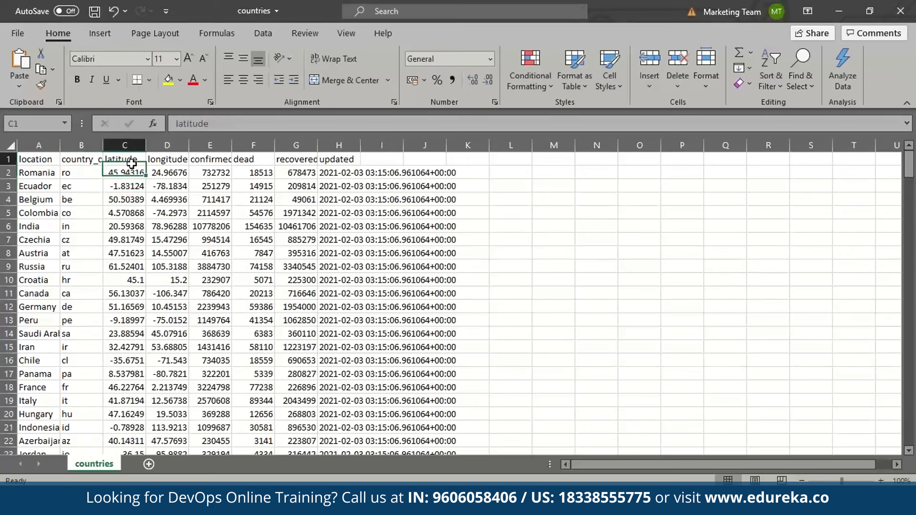
click(195, 159)
click(242, 159)
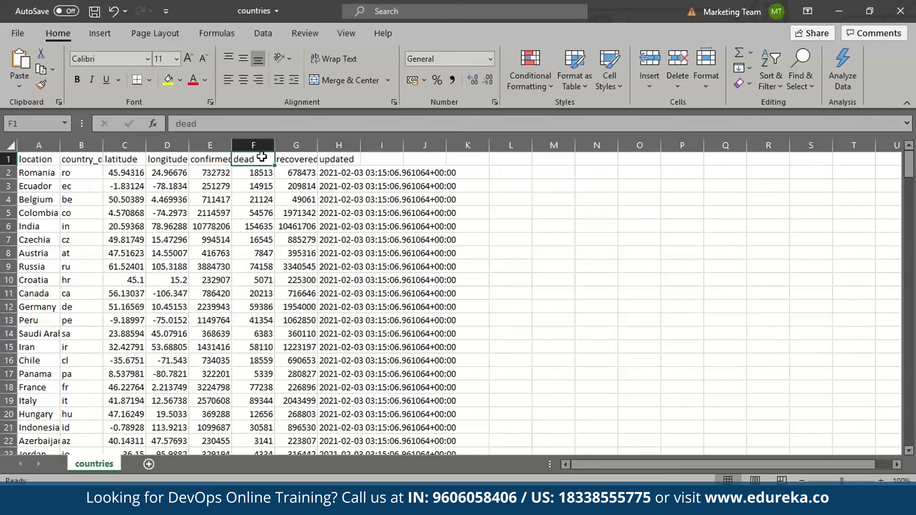
click(296, 159)
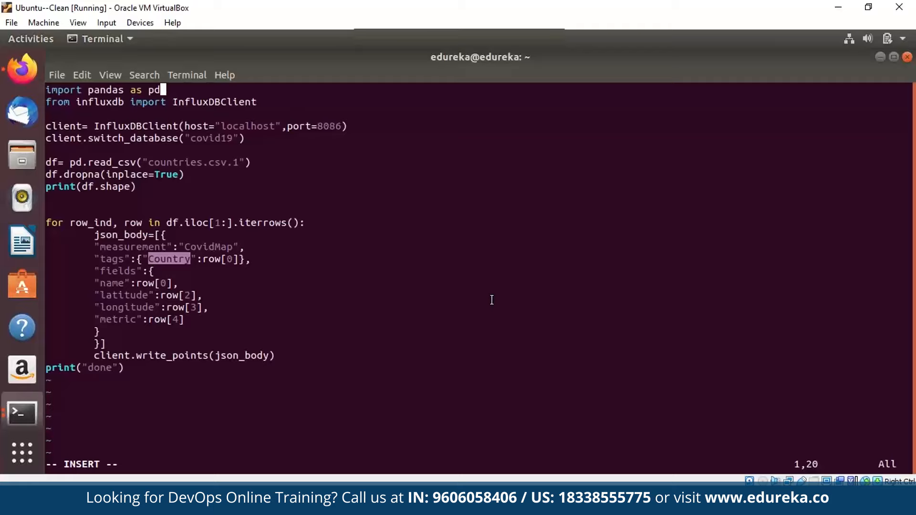
Recheck the location, confirmed, dead and recovered column names against the script.
click(492, 300)
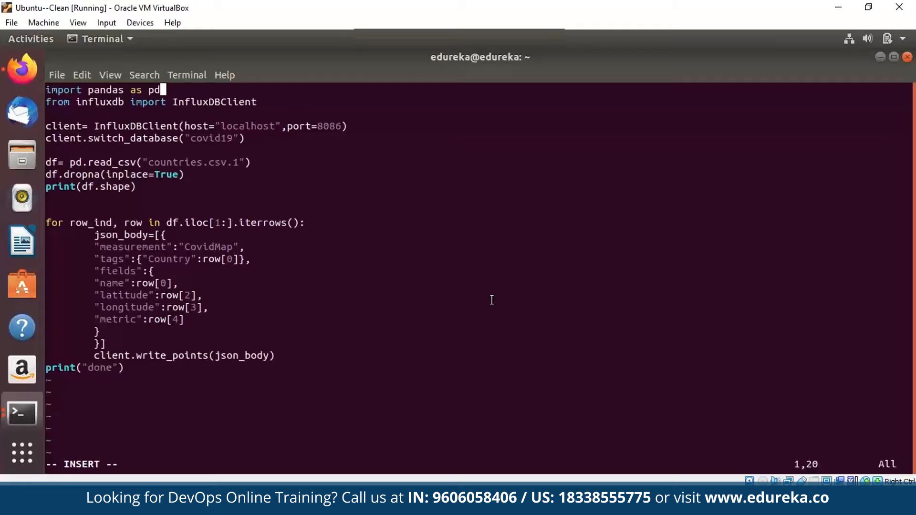
key(alt+Tab)
click(38, 158)
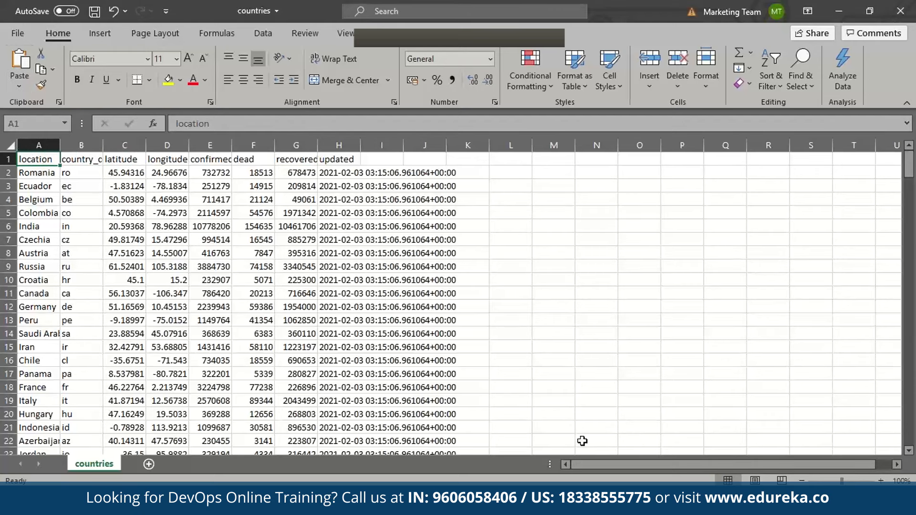
key(alt+Tab)
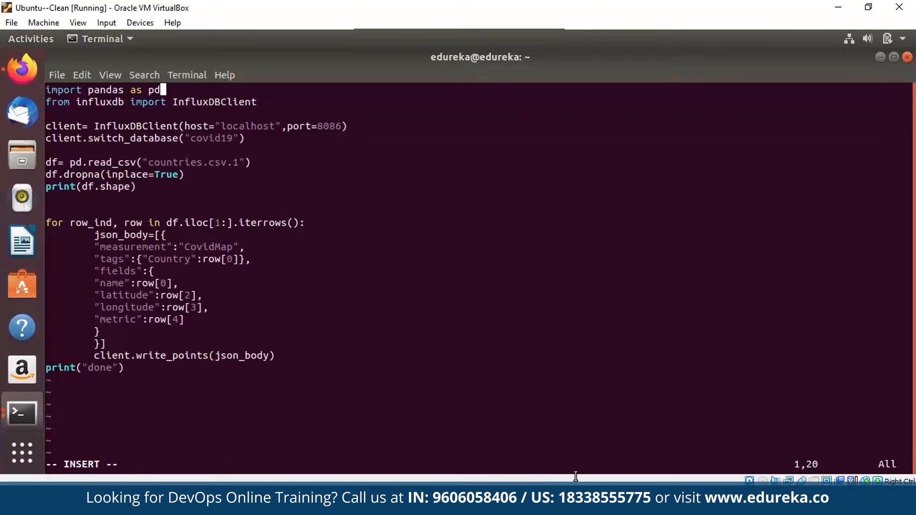
key(alt+Tab)
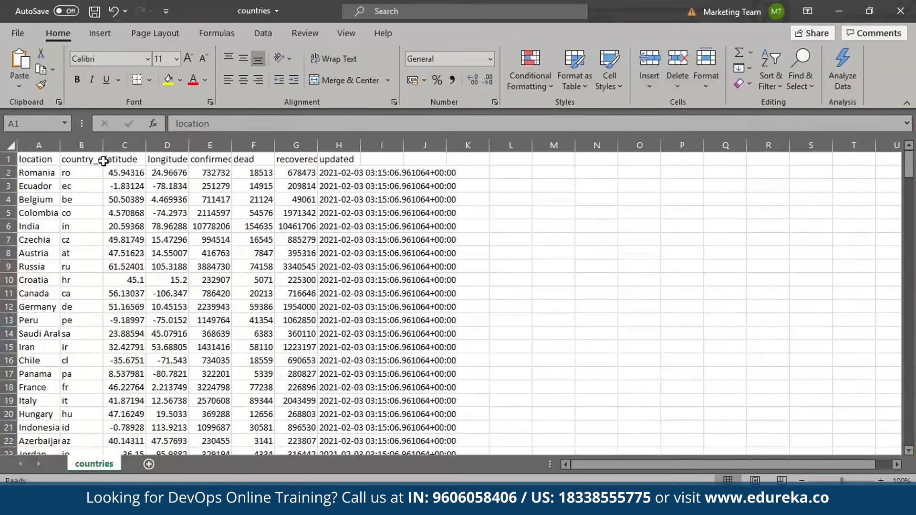
click(161, 162)
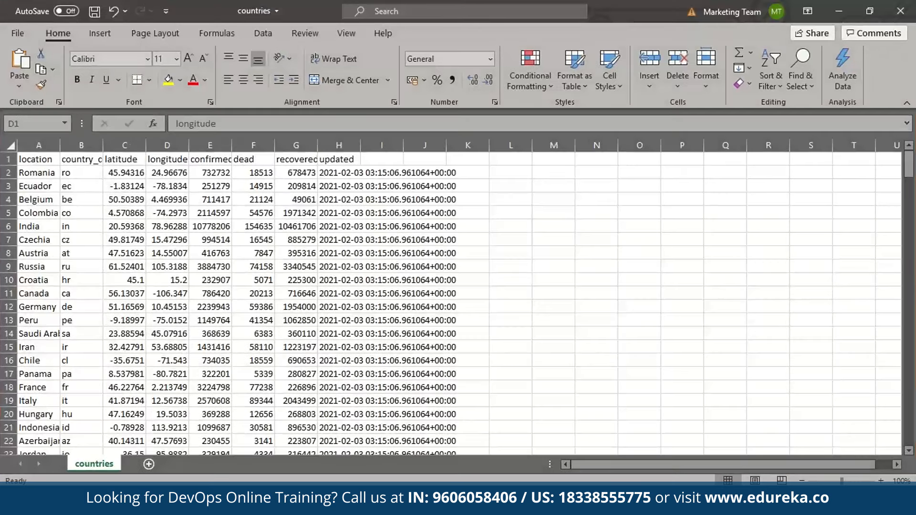
click(214, 160)
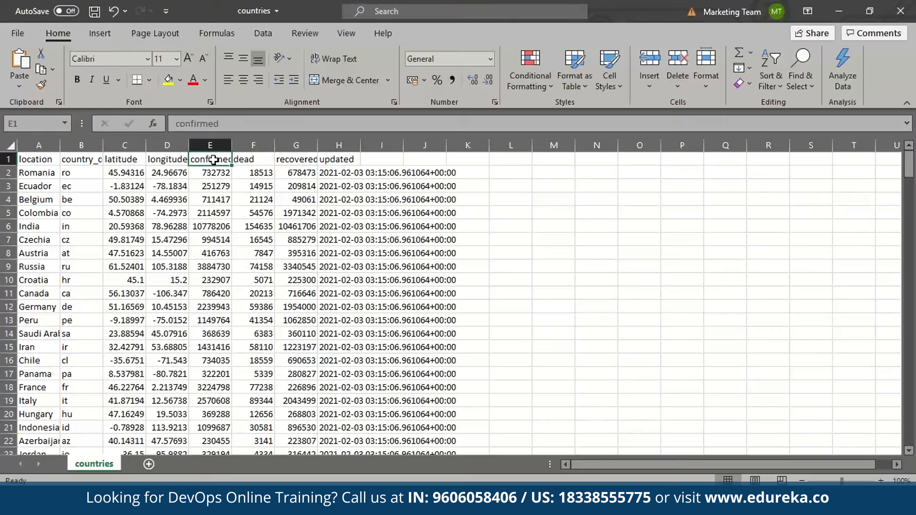
click(246, 160)
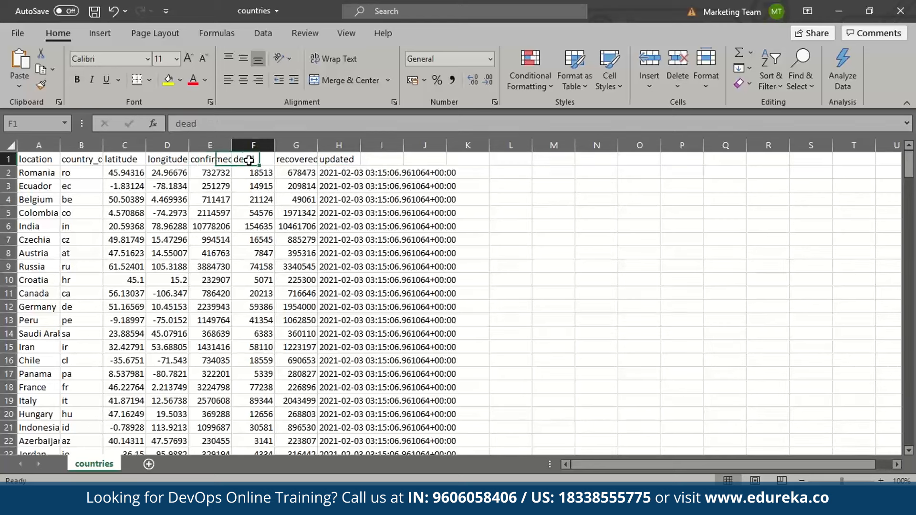
click(290, 160)
click(243, 161)
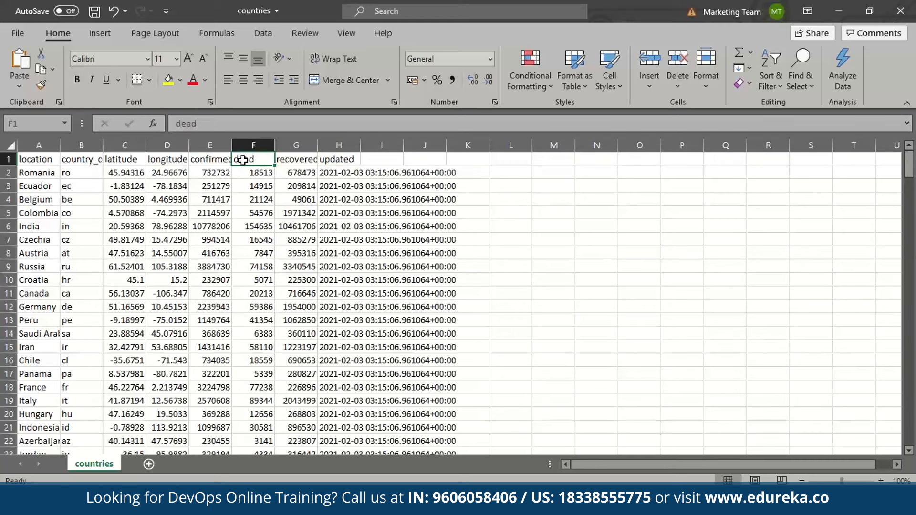
click(291, 158)
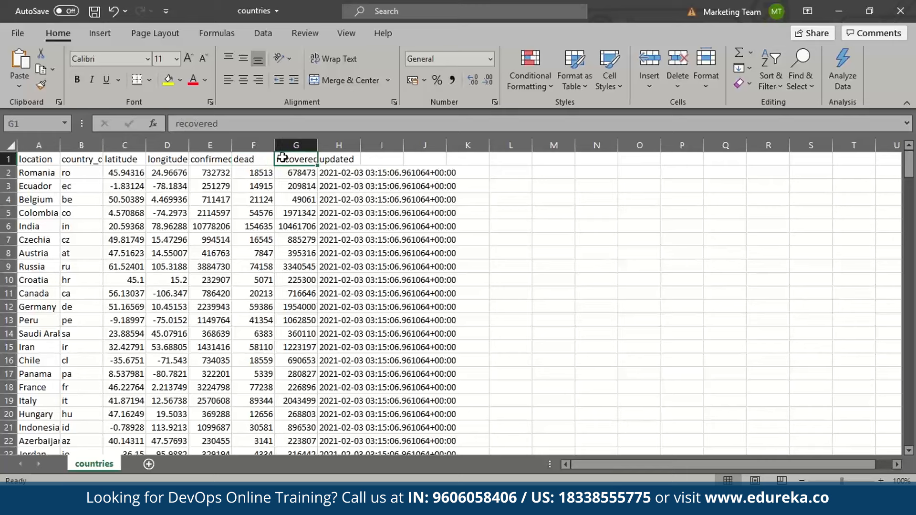
click(219, 160)
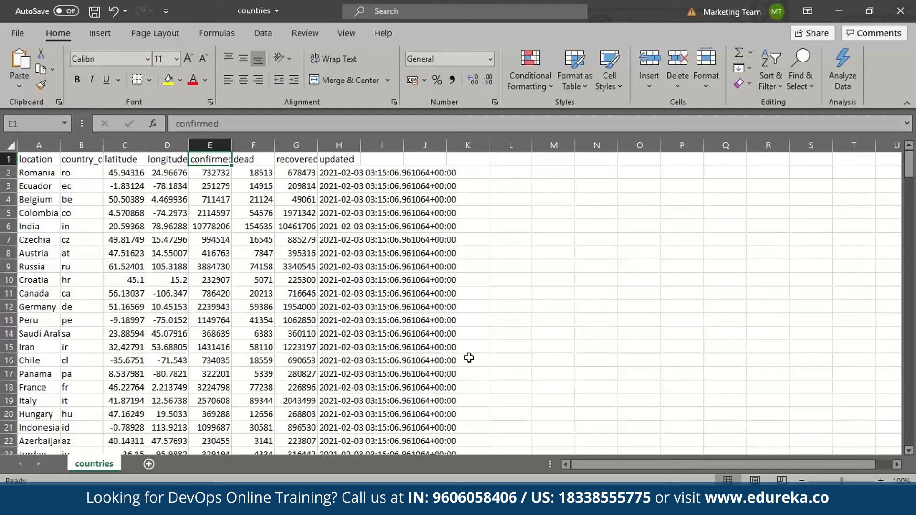
Back in the vi script, leave insert mode and enter :wq.
click(587, 505)
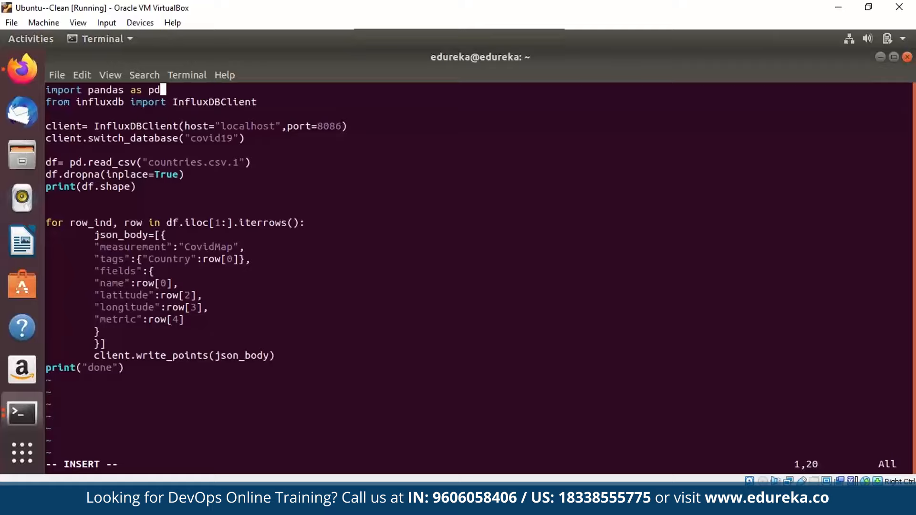
double_click(242, 356)
click(242, 355)
key(Escape)
text(:)
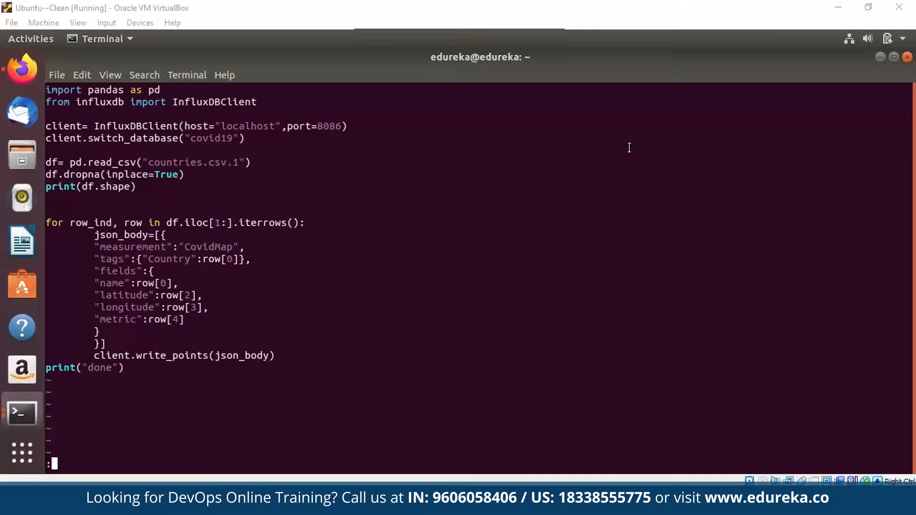
text(wq)
Save and quit vi, then run python3 worldmap.py.
key(Return)
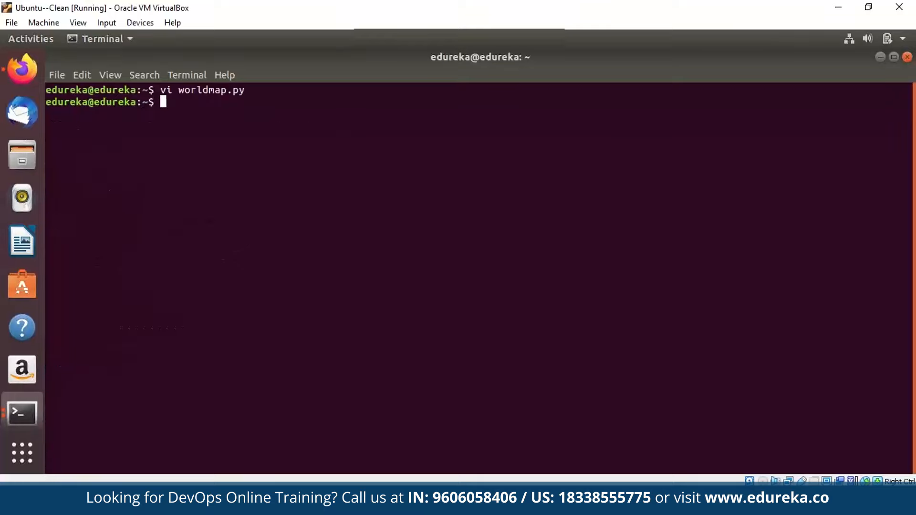
text(python3 world)
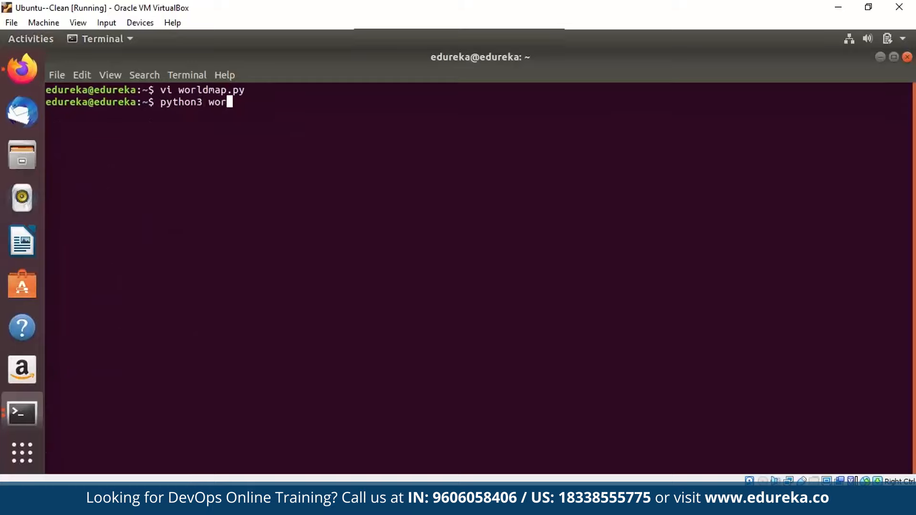
text(map.py)
key(Return)
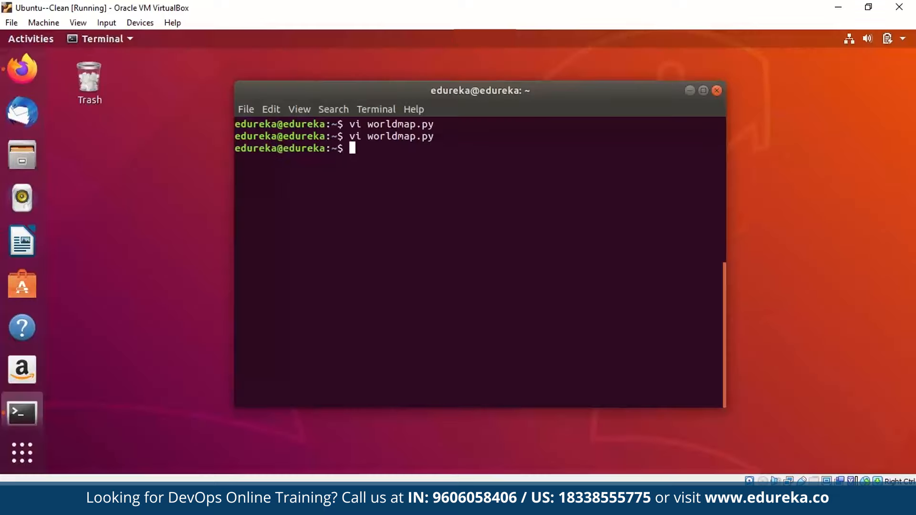
Install pandas and influxdb with sudo pip3 and review the output.
text(sudo pip3 install )
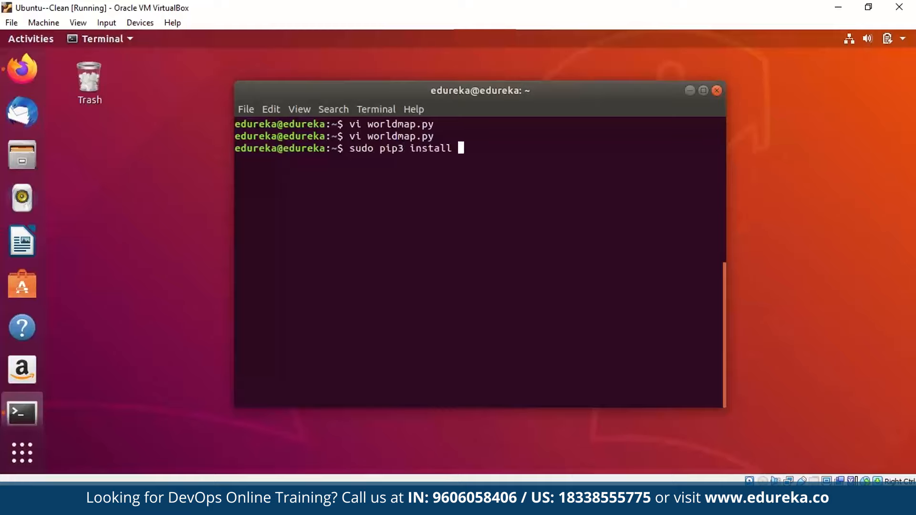
text(pandas influxdb)
key(Return)
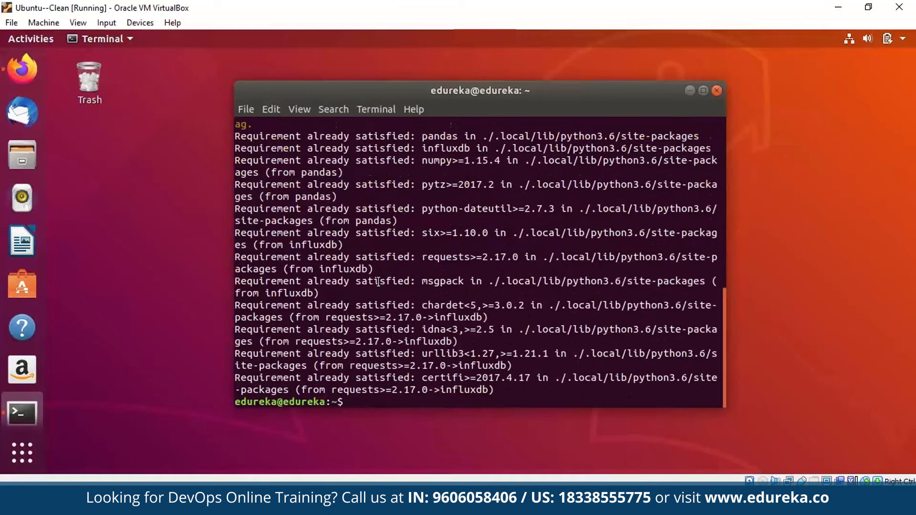
scroll(378, 282, up, 4)
scroll(378, 282, up, 2)
scroll(378, 282, down, 8)
Clear the terminal and retype python3 worldmap.py.
text(clear)
key(Return)
text(pytho)
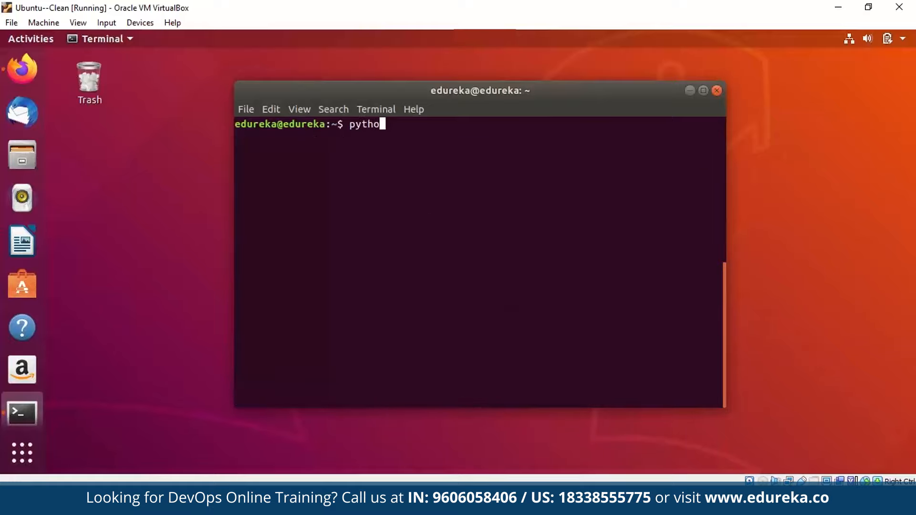
text(n3 worldmap.py)
Run worldmap.py, open the influx shell, list databases and switch to covid19.
key(Return)
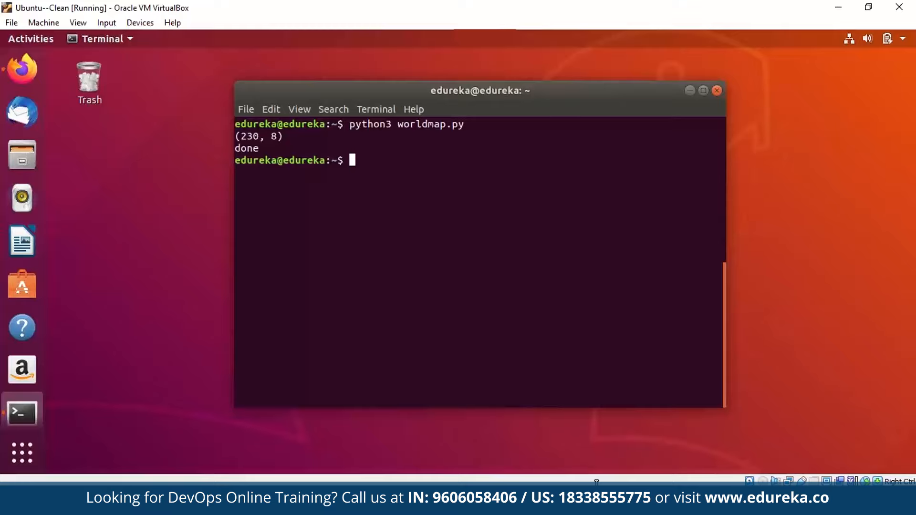
text(influx)
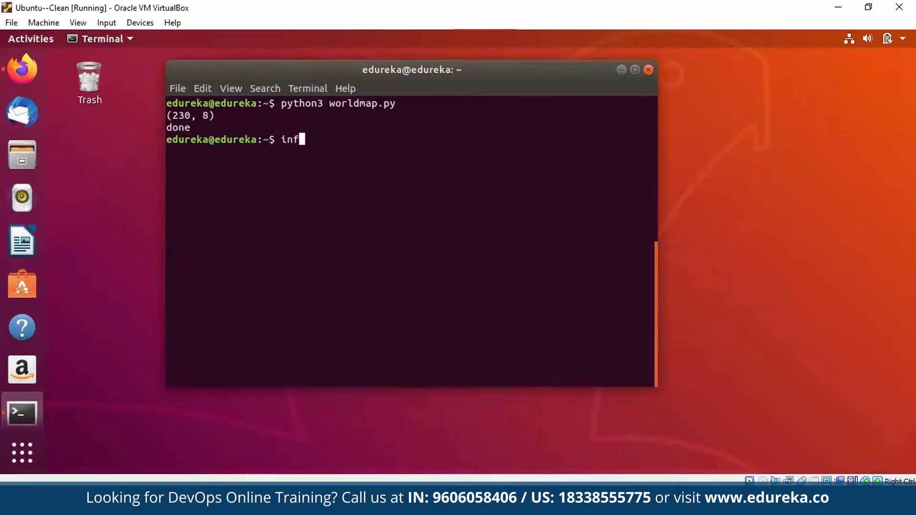
key(Return)
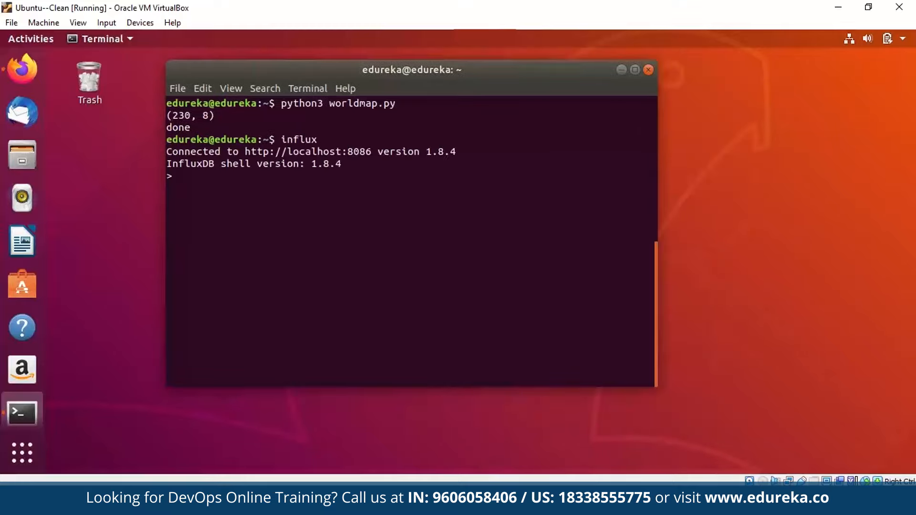
text(show databases)
key(Return)
text(use covid19)
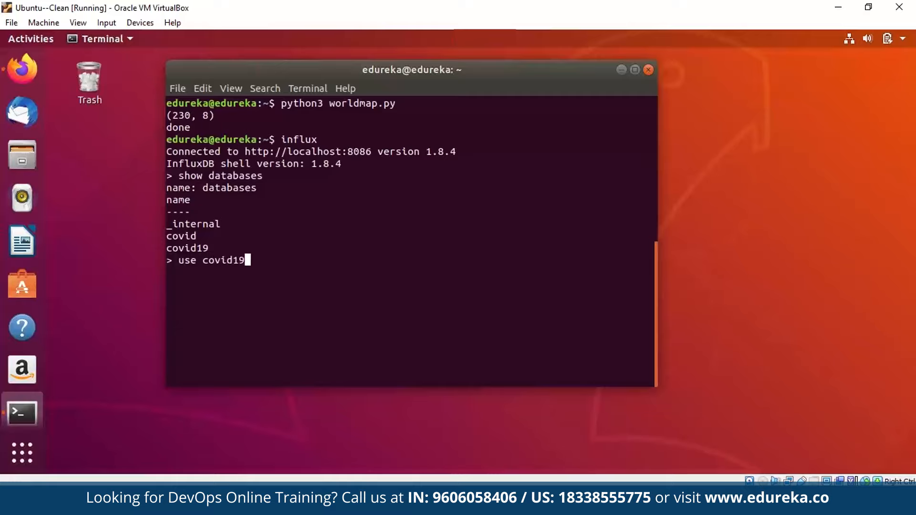
key(Return)
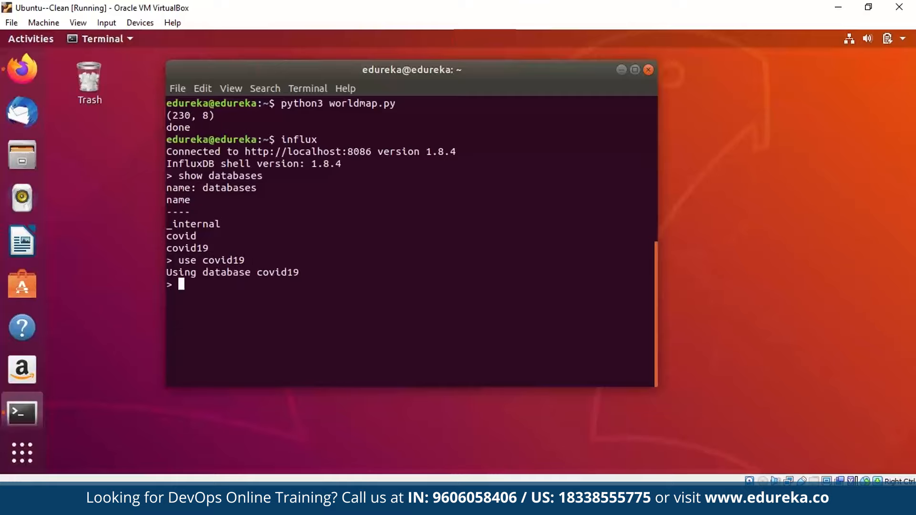
Run 'show measurements' and 'select * from CovidMap' to view all CovidMap records.
text(show measurements)
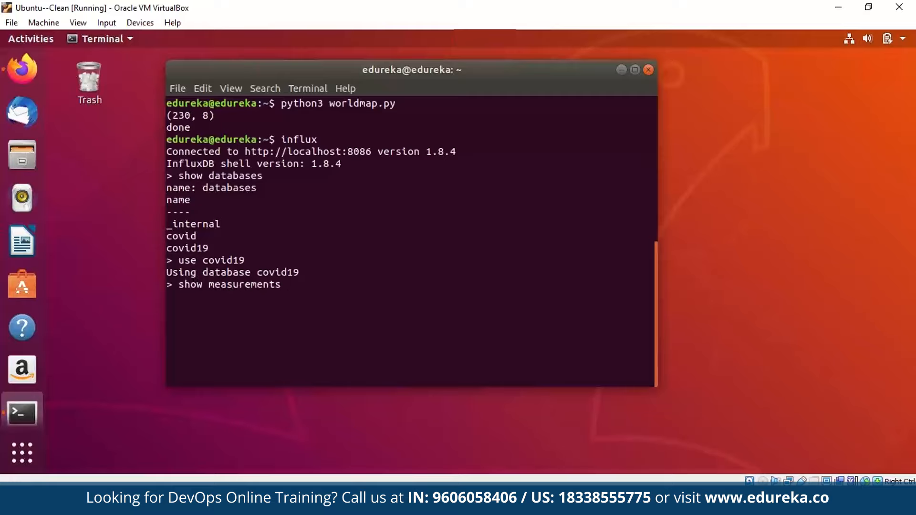
key(Return)
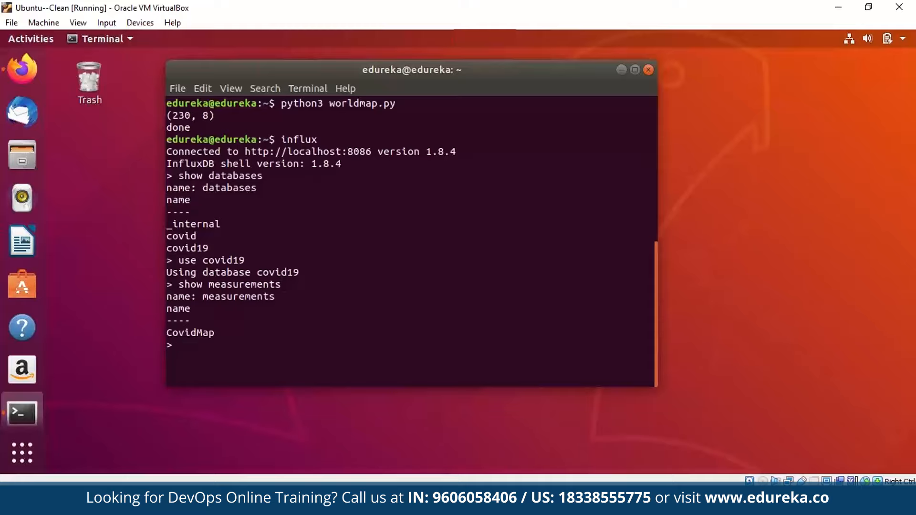
text(select * from CovidMap)
key(Return)
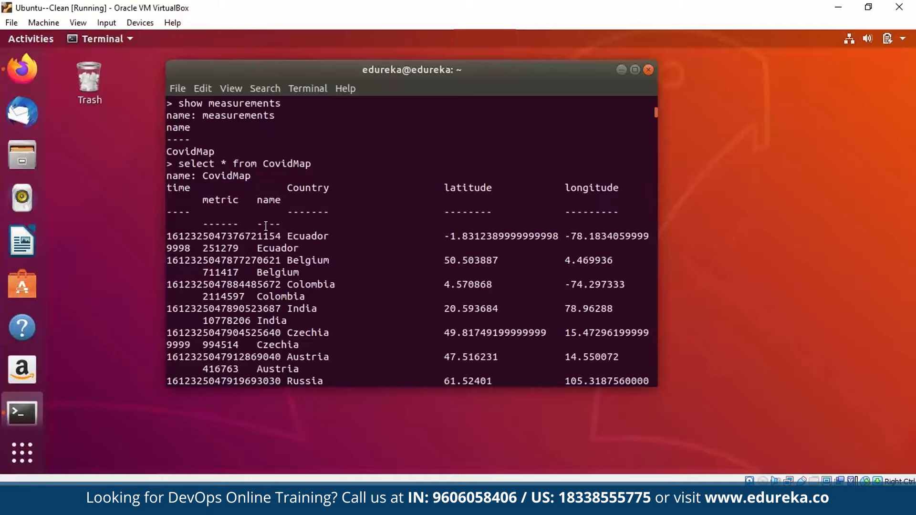
drag(656, 113, 656, 315)
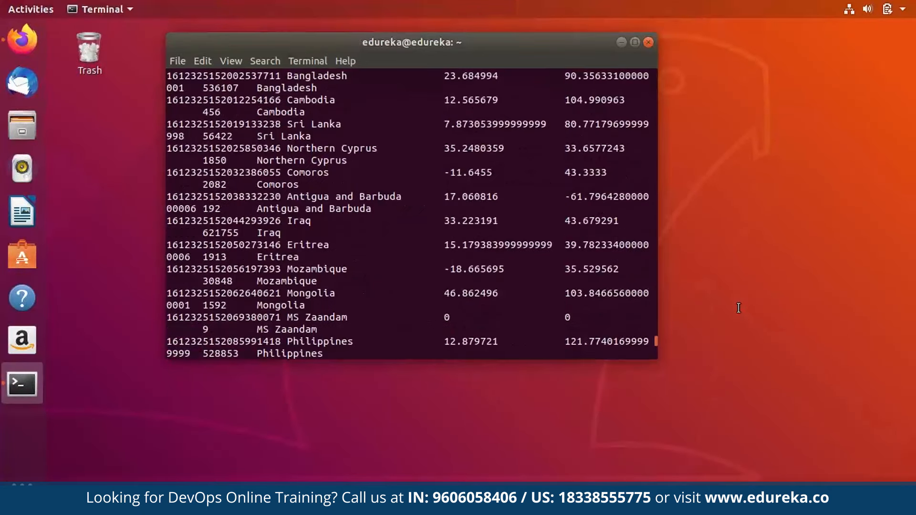
scroll(739, 308, up, 7)
key(alt+Tab)
key(super)
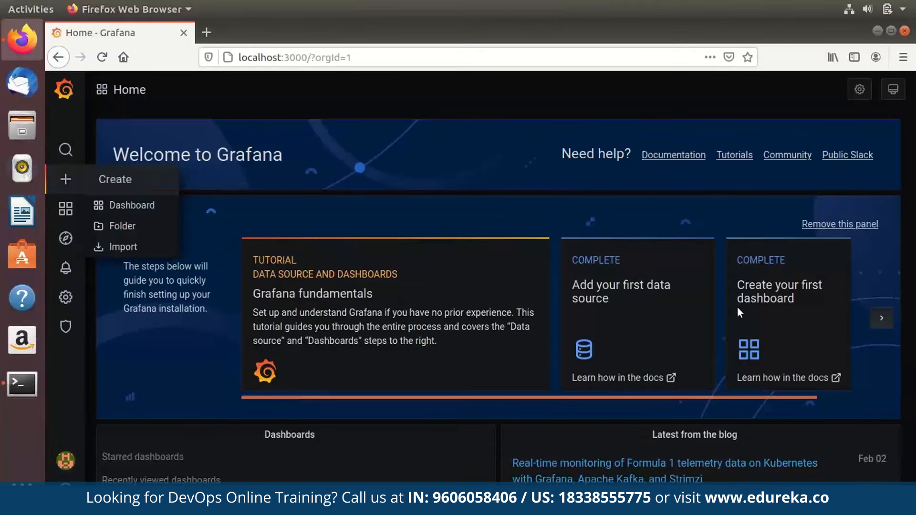
Create a new dashboard with a Worldmap panel using the InfluxDB-1 data source.
click(132, 205)
click(296, 215)
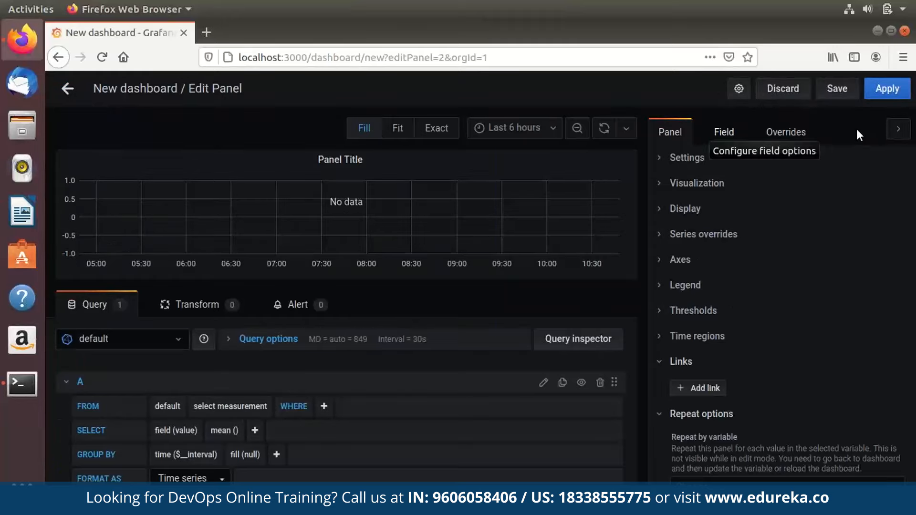
click(696, 183)
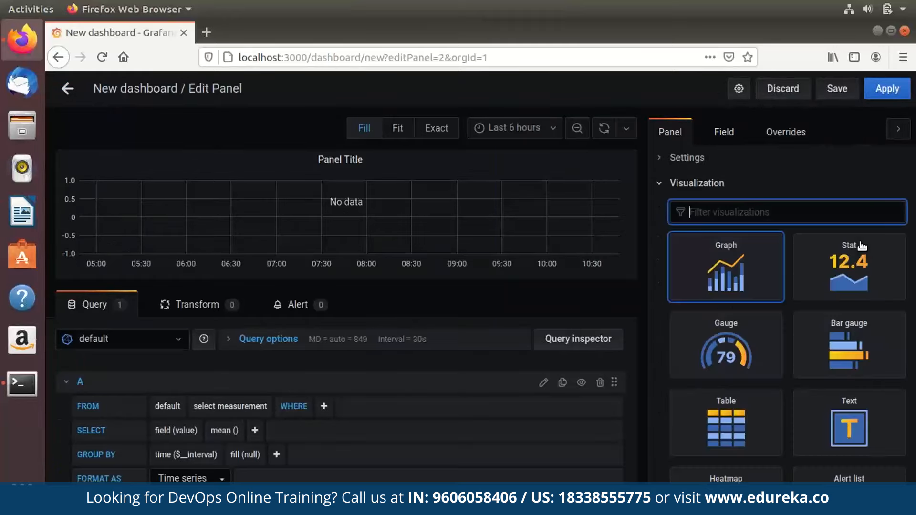
scroll(861, 245, down, 10)
scroll(862, 245, up, 6)
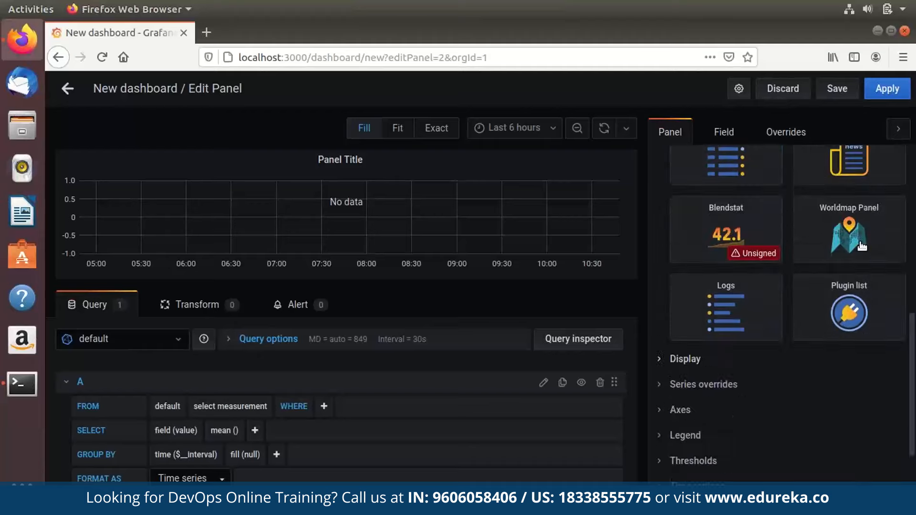
scroll(862, 246, up, 2)
scroll(849, 334, down, 3)
click(834, 384)
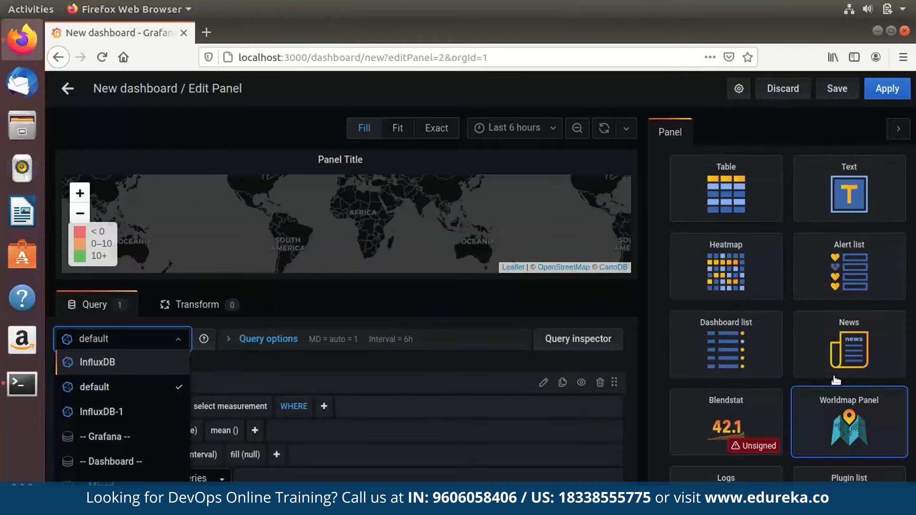
key(Down)
key(Down)
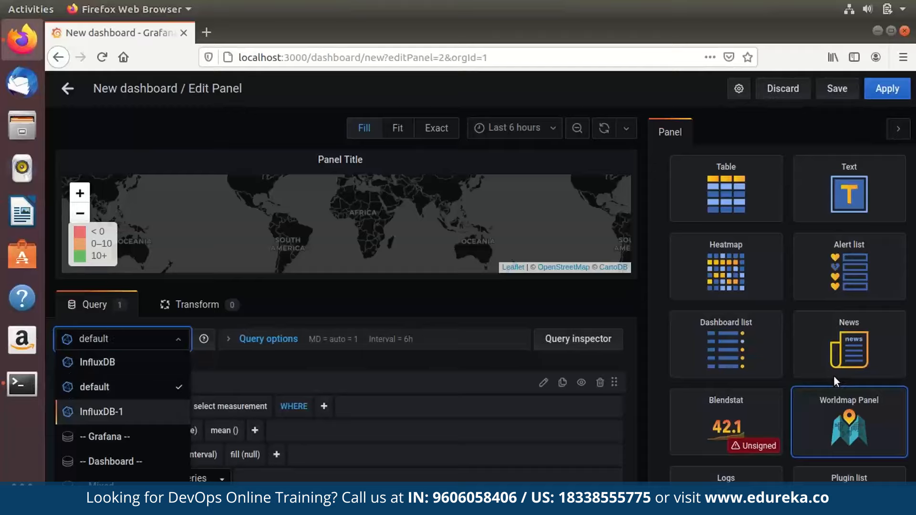
key(Return)
Query the CovidMap measurement, selecting latitude without mean aggregation, plus longitude.
scroll(340, 401, down, 1)
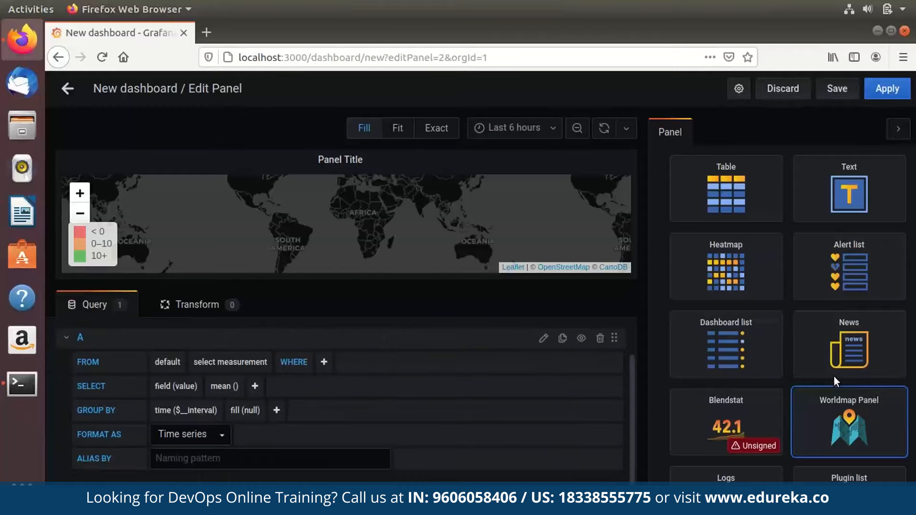
click(230, 362)
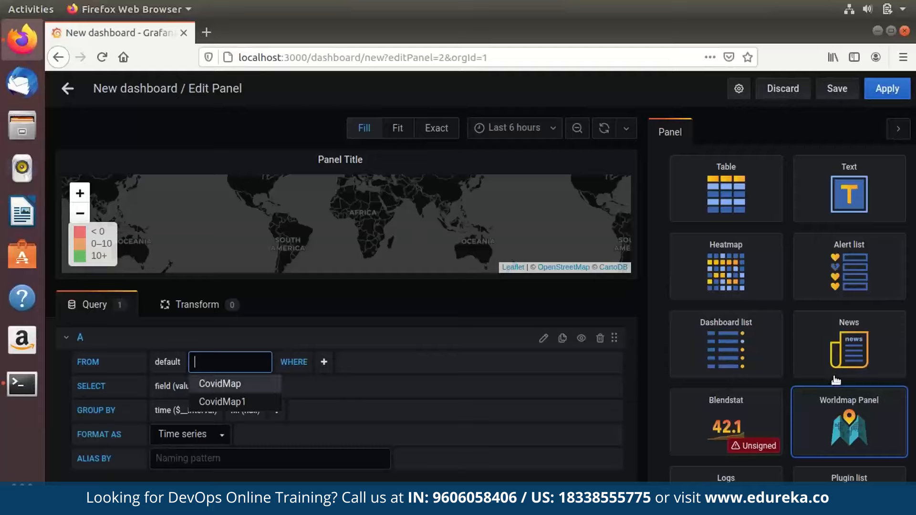
click(236, 390)
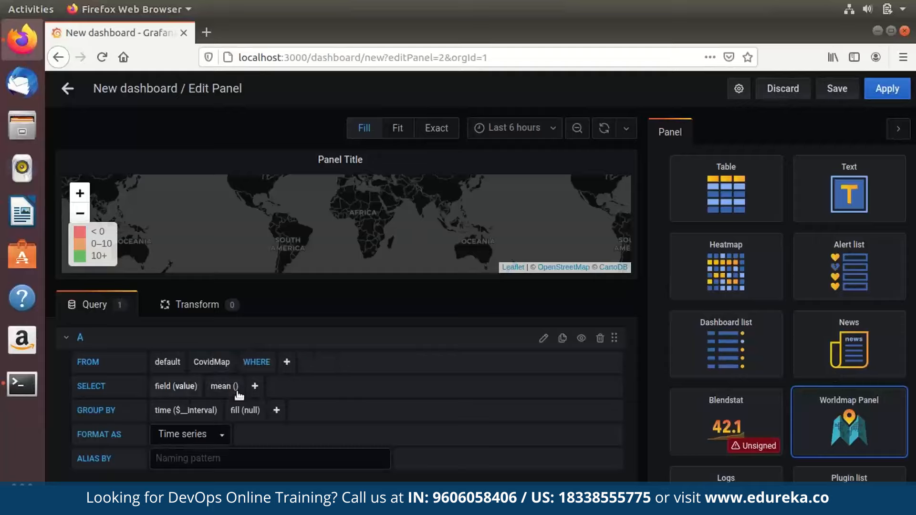
click(185, 387)
click(199, 402)
right_click(237, 392)
click(237, 392)
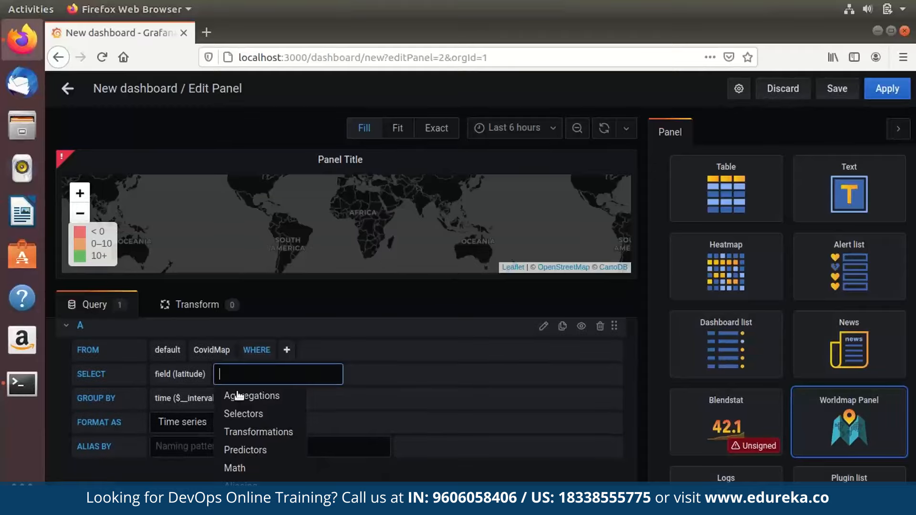
click(237, 392)
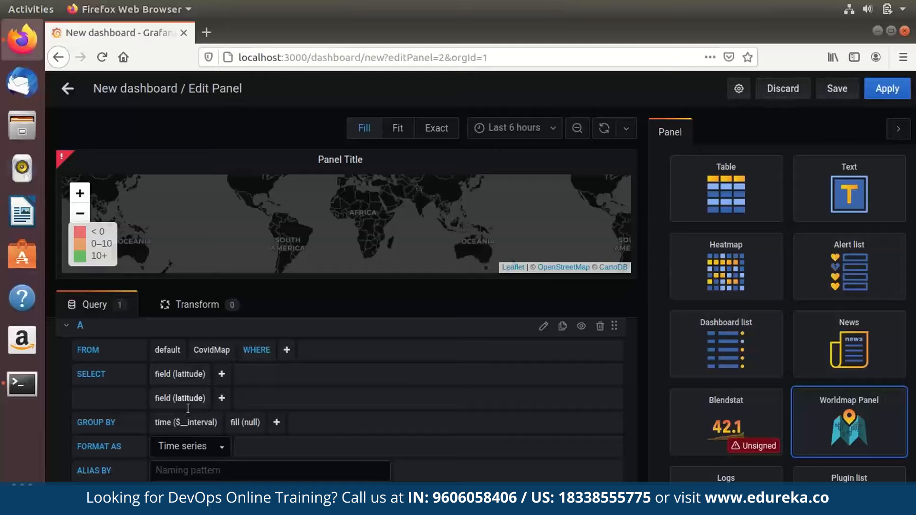
click(191, 400)
click(205, 429)
Add the metric and name fields to the CovidMap selection.
click(227, 398)
scroll(192, 400, down, 1)
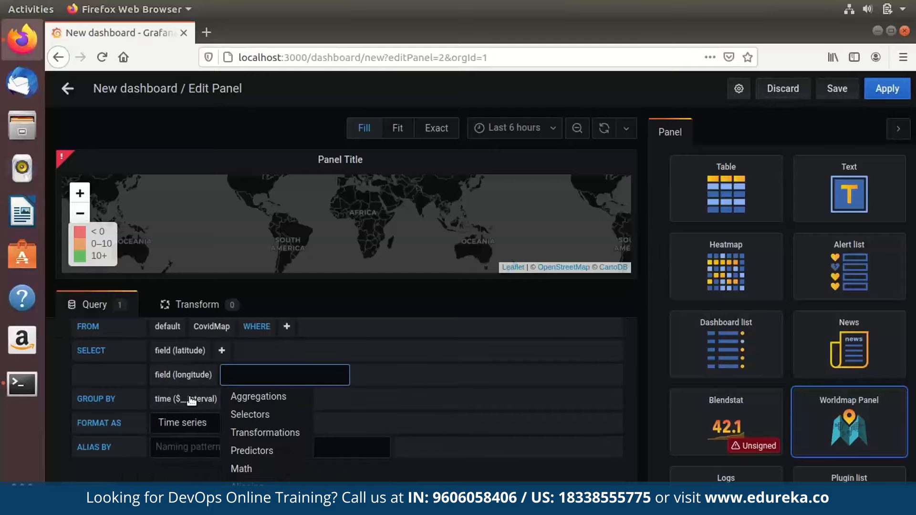
click(192, 400)
click(203, 448)
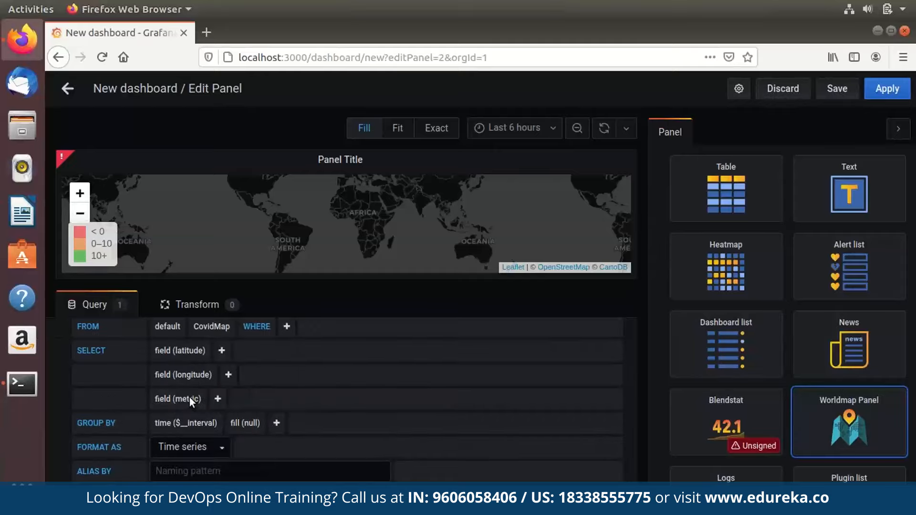
click(218, 399)
scroll(192, 400, down, 1)
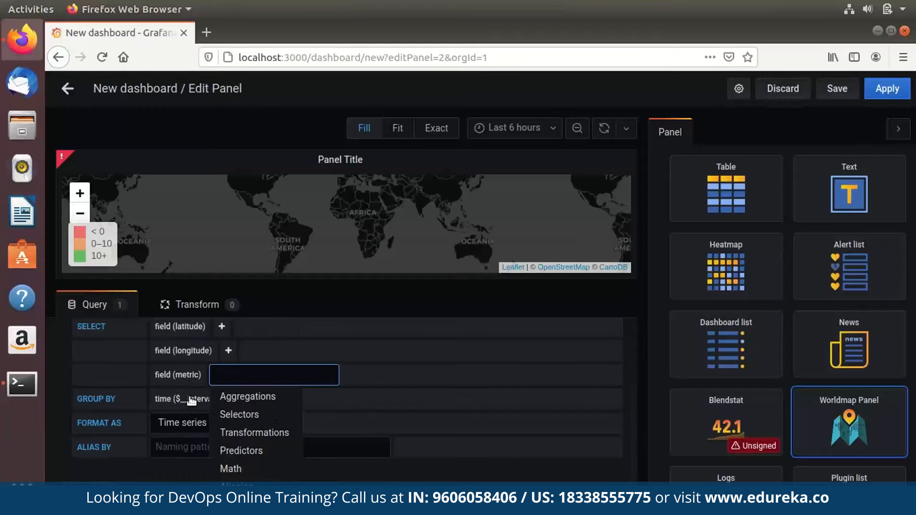
click(190, 399)
key(Down)
key(Return)
key(Menu)
key(Escape)
Remove the time GROUP BY and format the query results as Table.
click(190, 423)
click(183, 444)
click(190, 447)
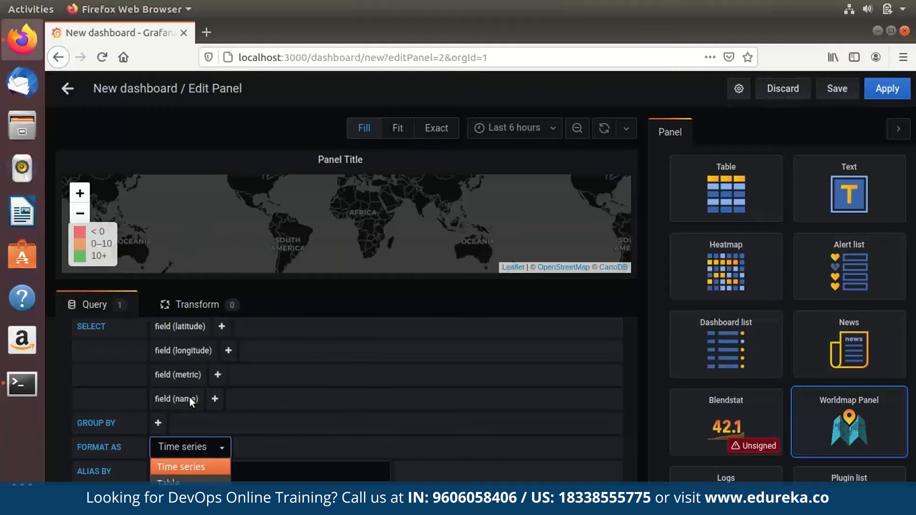
key(Down)
key(Return)
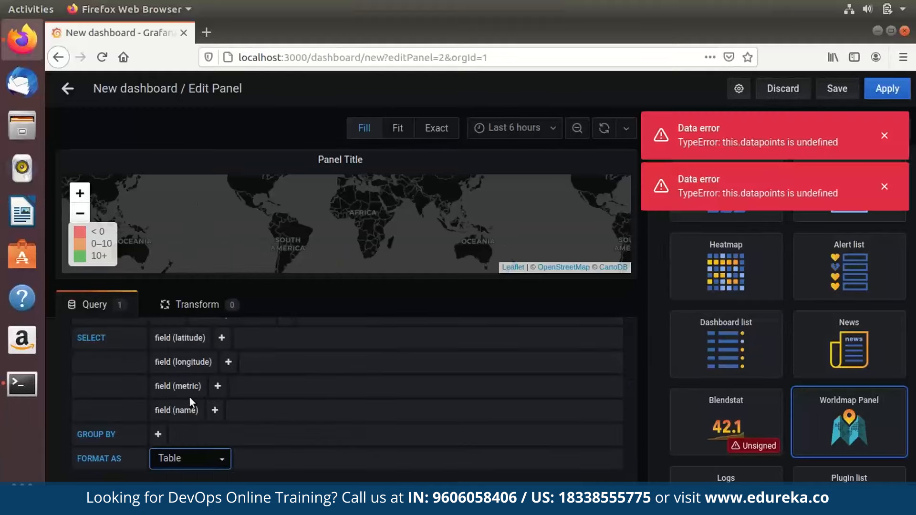
Set location data to table with coordinates placement, and enlarge the map preview.
scroll(190, 397, up, 2)
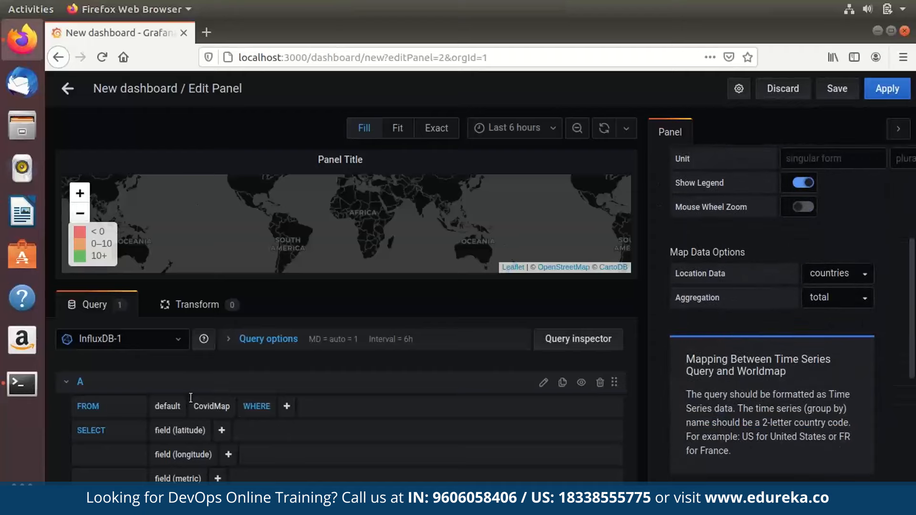
click(837, 273)
scroll(838, 286, down, 3)
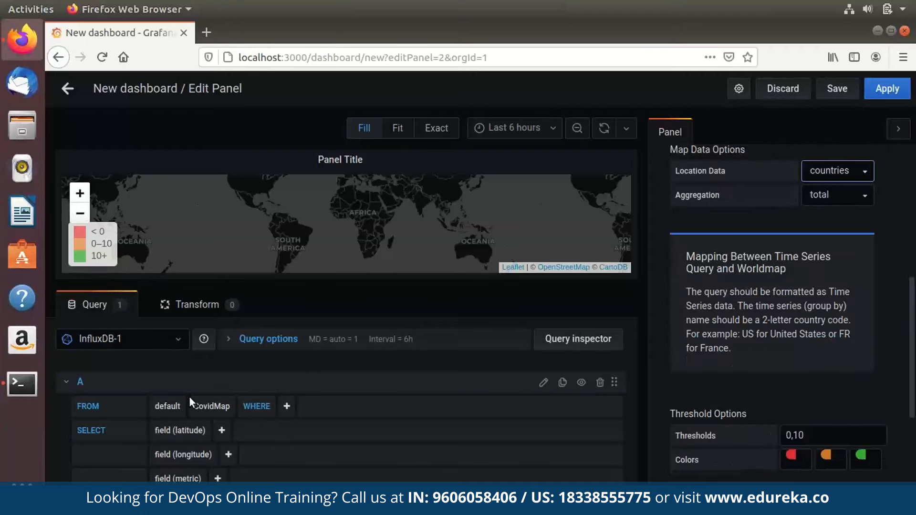
click(838, 170)
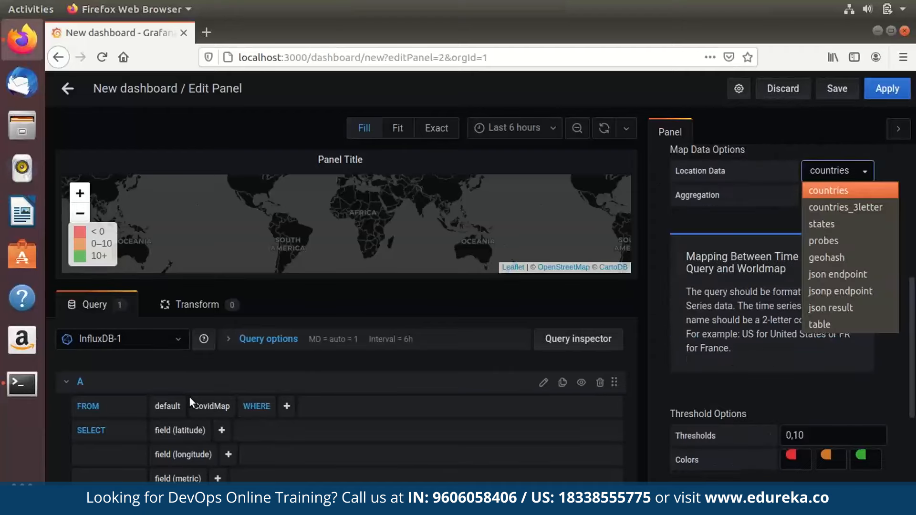
key(Return)
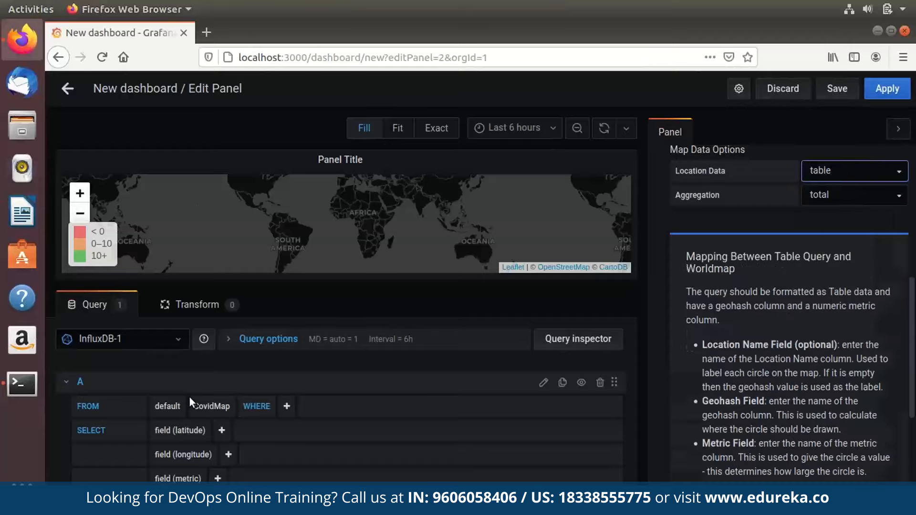
scroll(787, 310, down, 5)
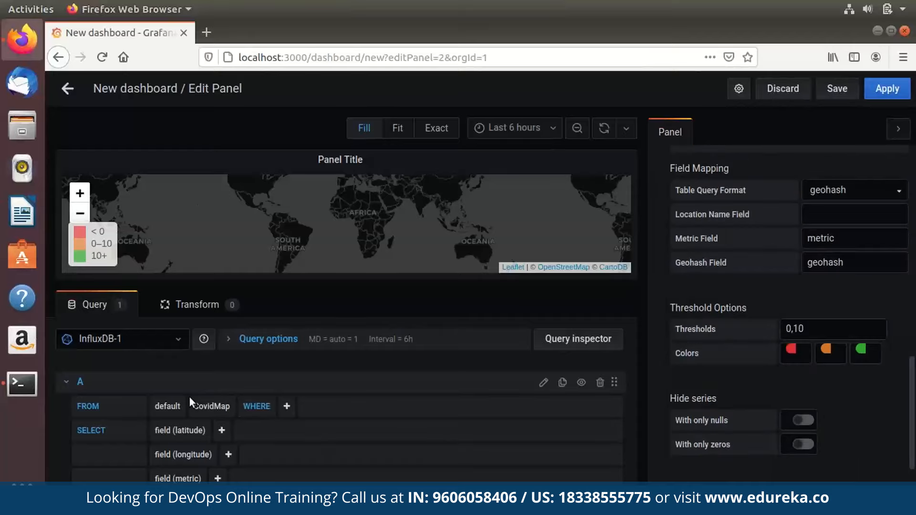
click(854, 190)
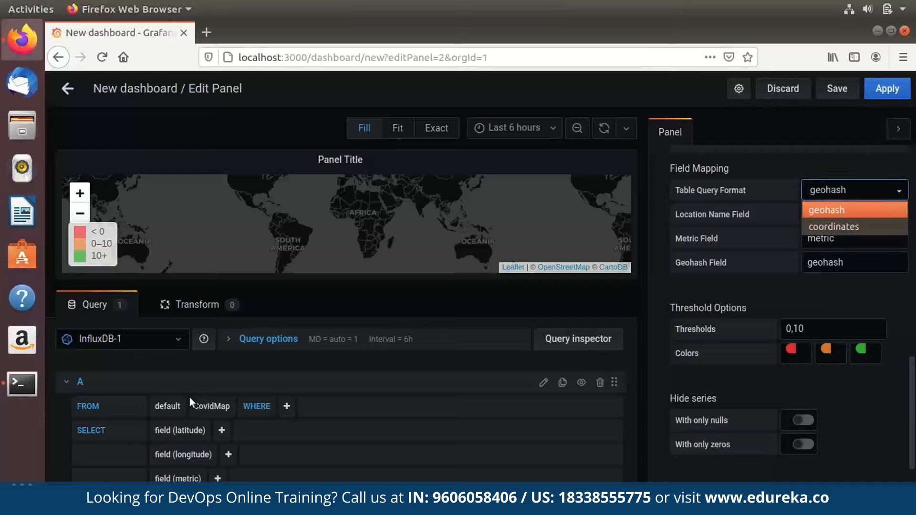
click(836, 226)
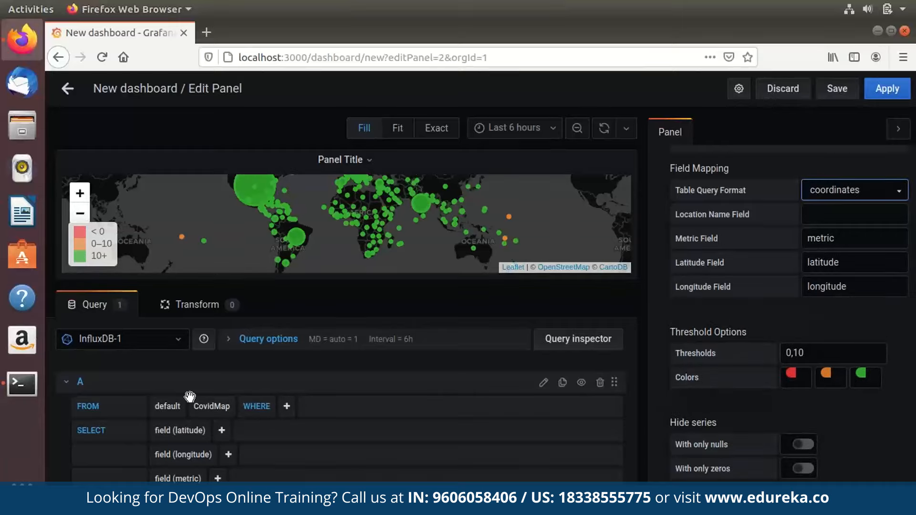
drag(347, 285, 347, 354)
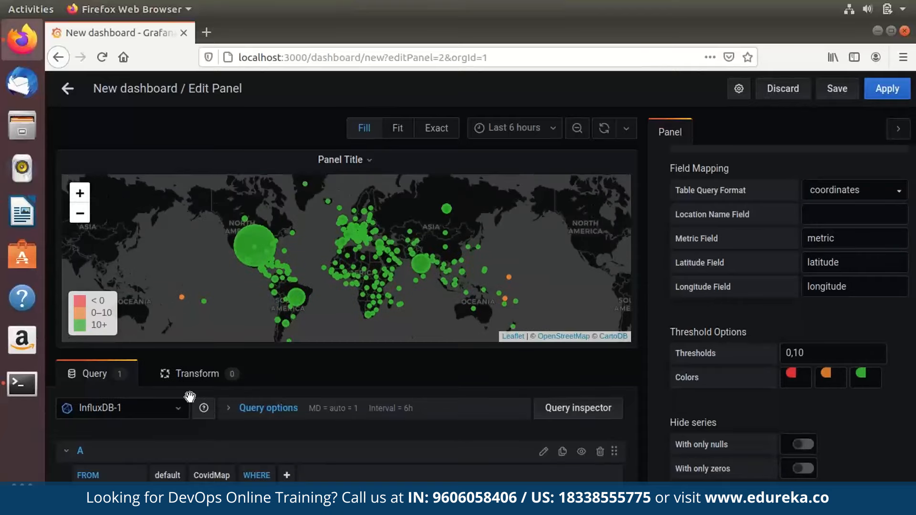
Enter 'name' as the Location Name Field and refresh the map.
click(841, 221)
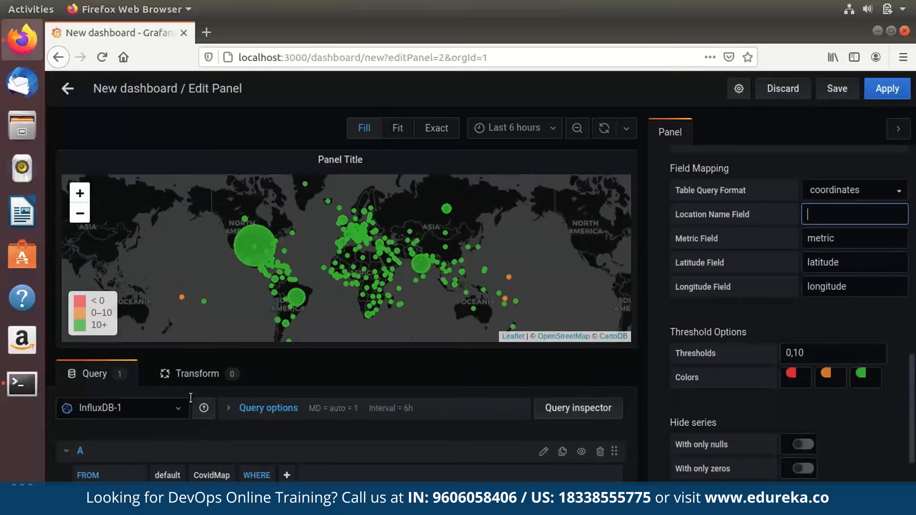
click(840, 218)
text(name)
scroll(849, 371, up, 2)
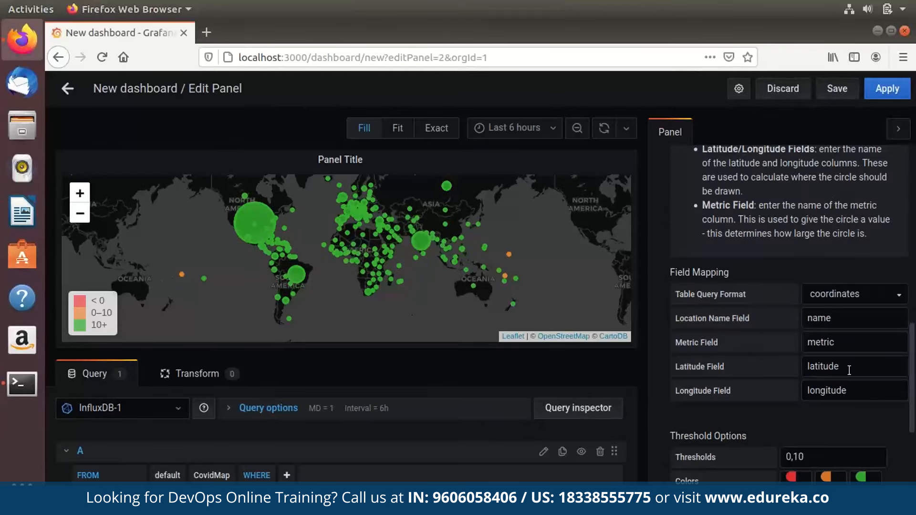
key(Tab)
key(Right)
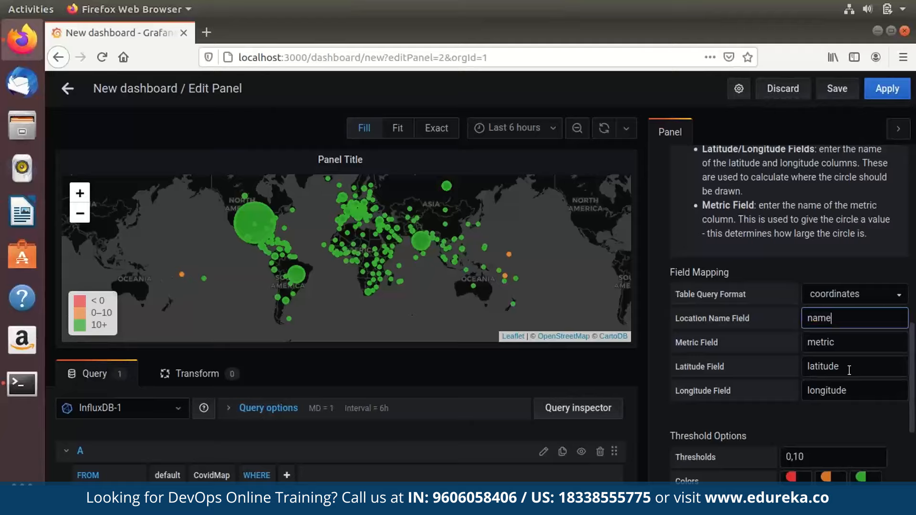
click(604, 128)
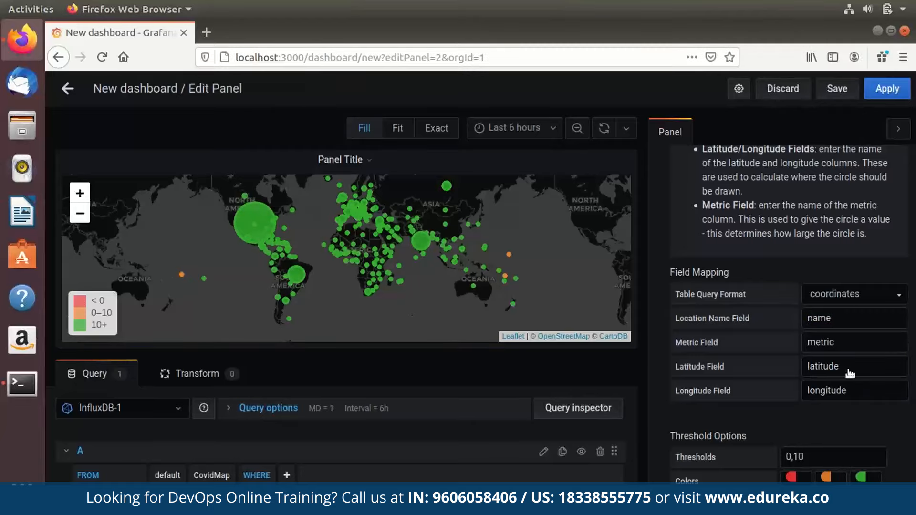
mouse_move(255, 223)
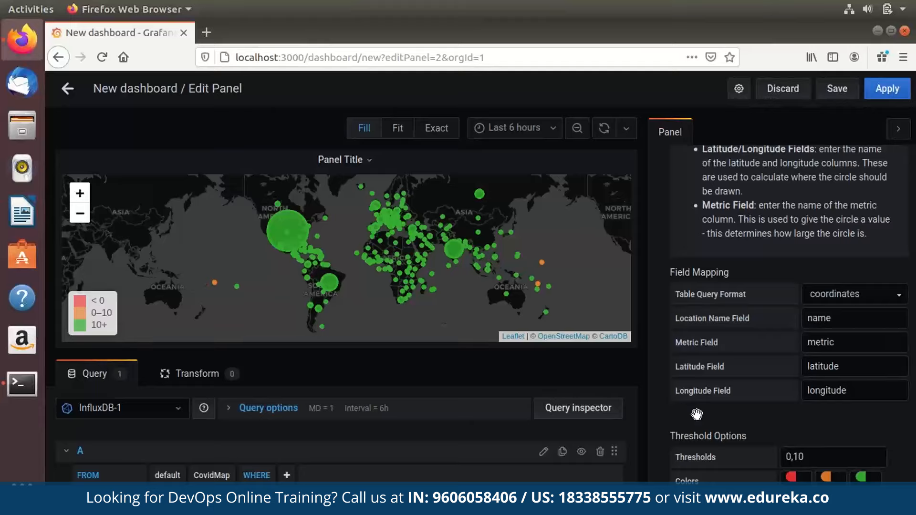
Replace thresholds 0,10 with 100,10000, colour lowest green and highest red, then Apply.
mouse_move(287, 231)
scroll(697, 415, down, 6)
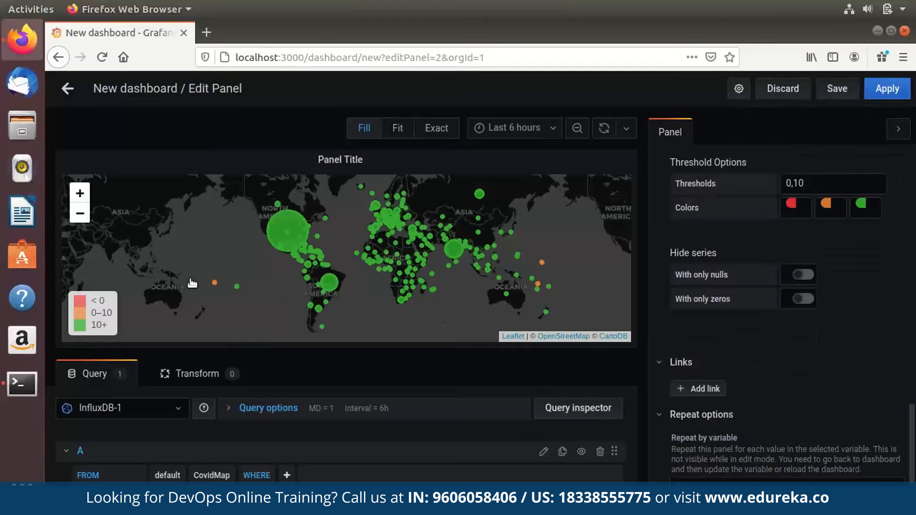
drag(808, 184, 785, 184)
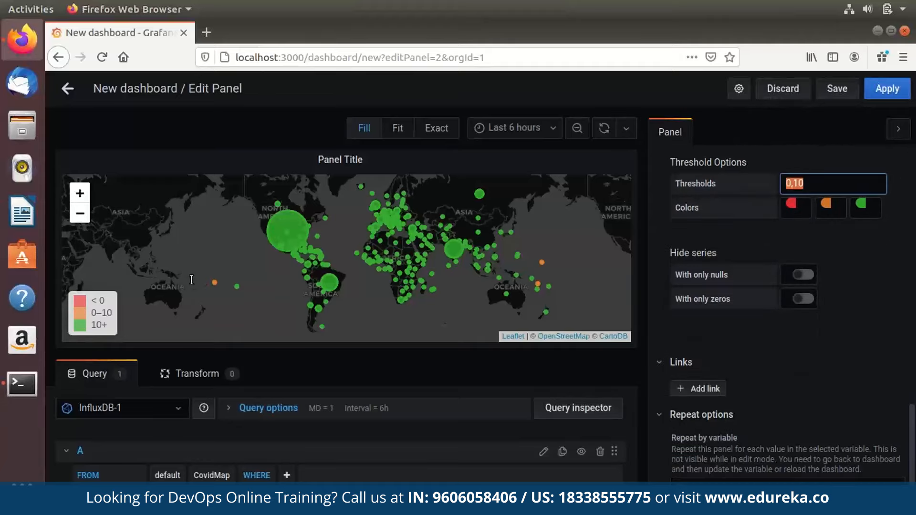
text(100,10000)
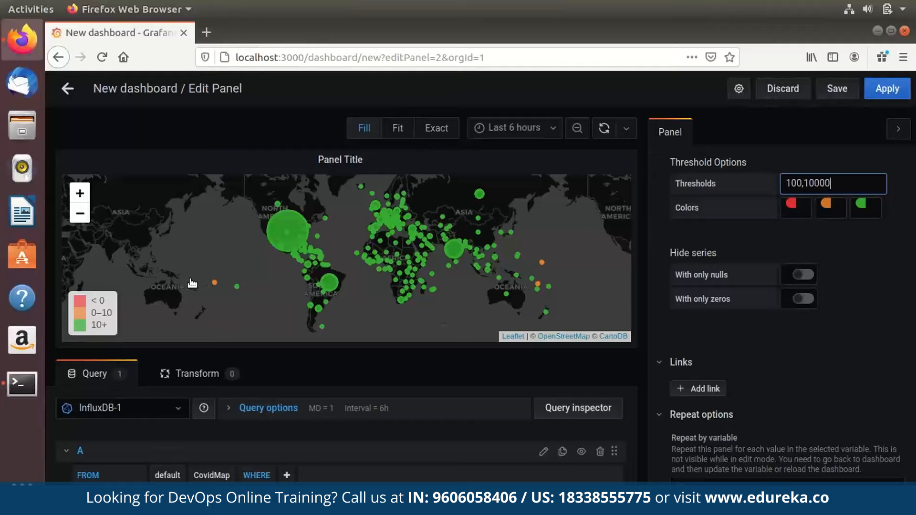
click(191, 282)
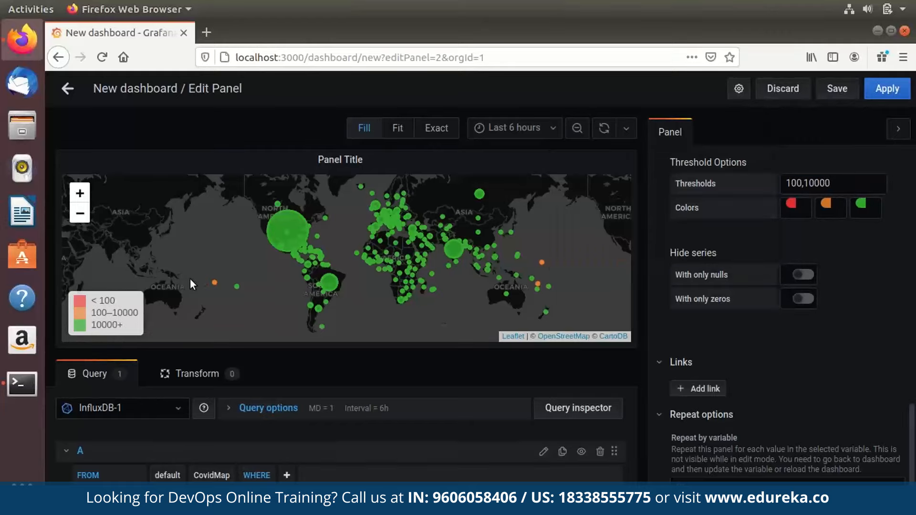
key(Return)
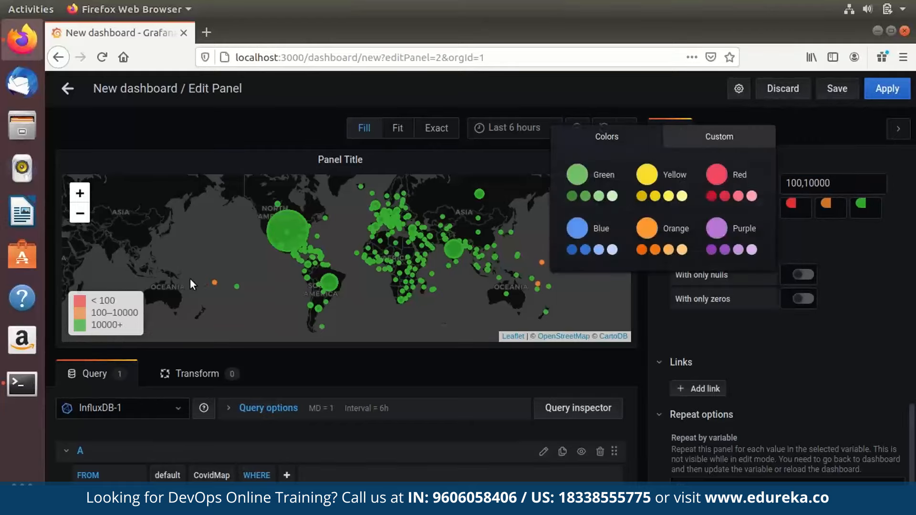
click(572, 196)
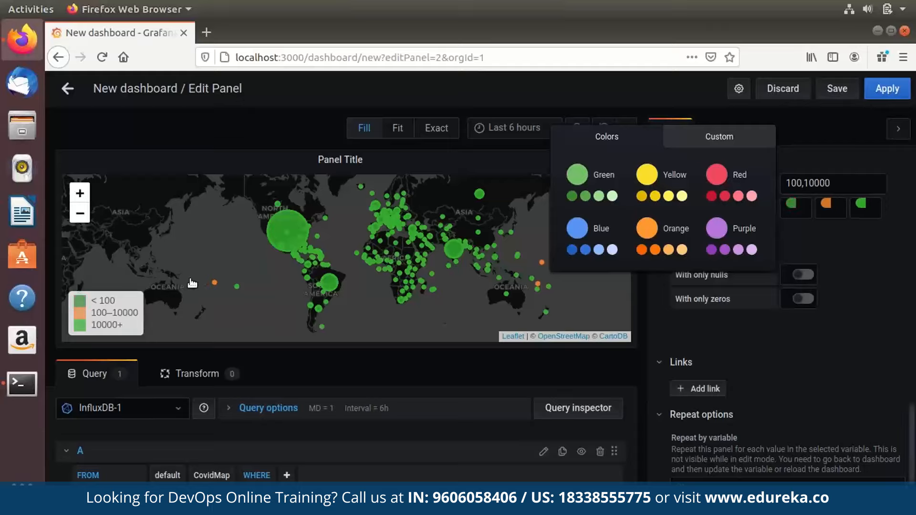
triple_click(863, 202)
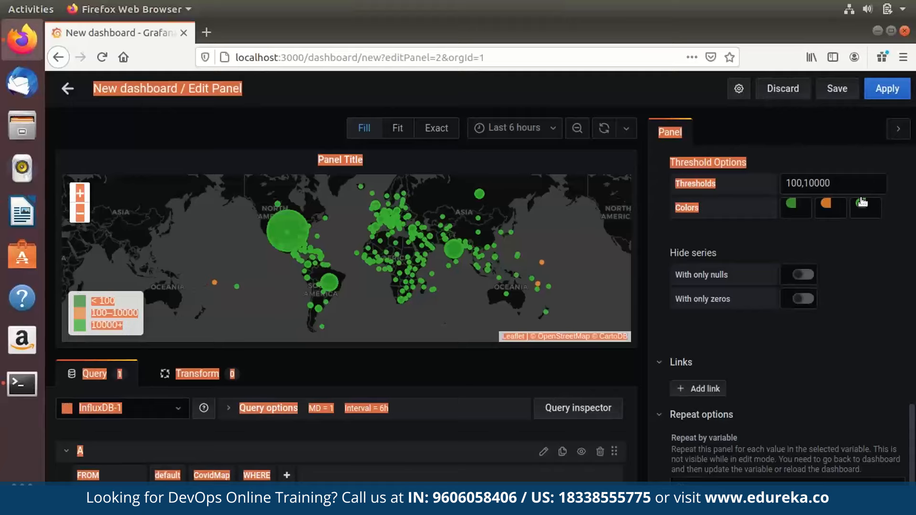
click(862, 203)
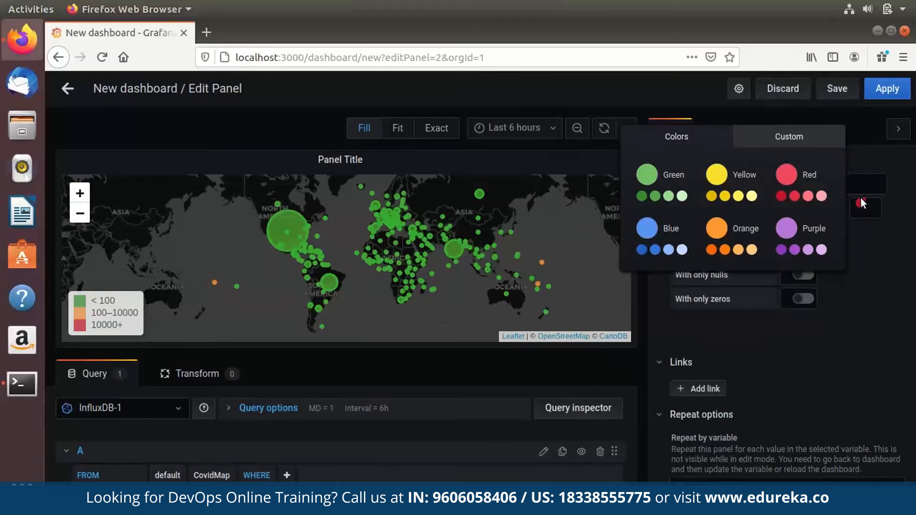
click(888, 88)
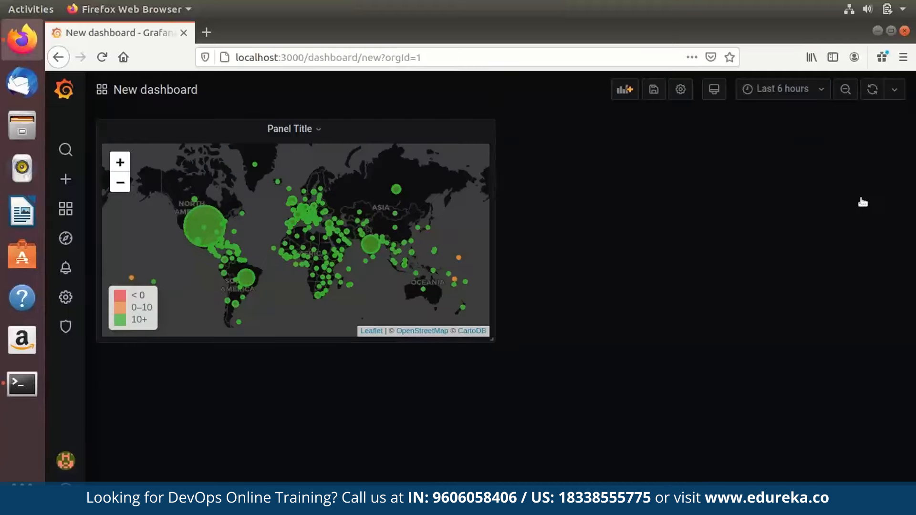
Edit the map panel and change its Panel title under Settings to 'World Map'.
click(294, 129)
click(297, 159)
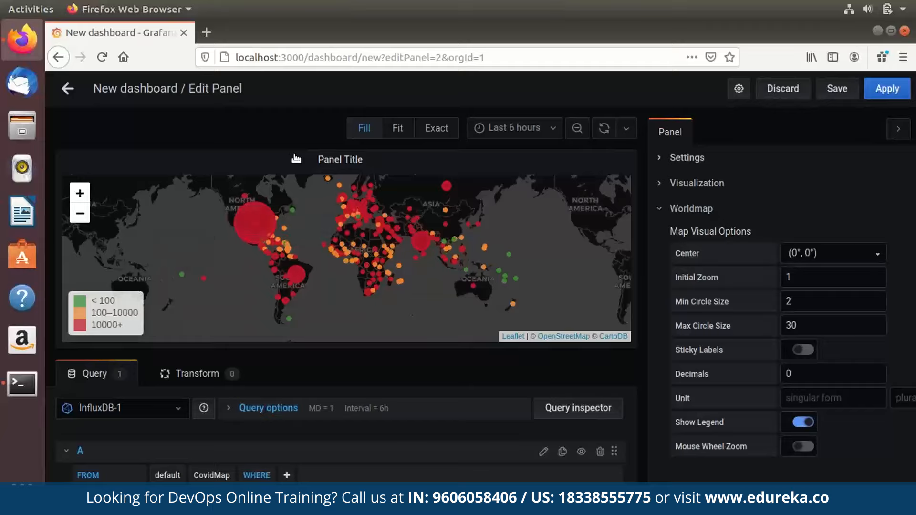
click(687, 157)
key(Tab)
key(ctrl+a)
text(World M)
key(BackSpace)
text(Map)
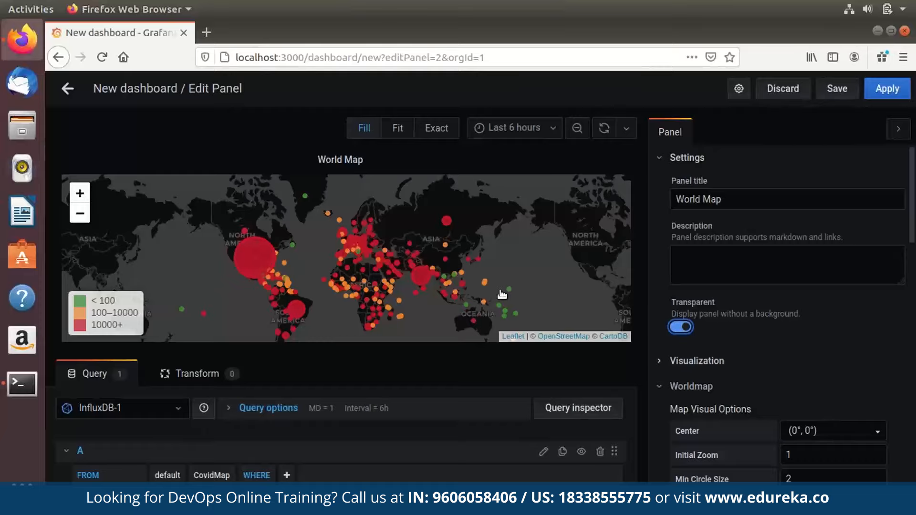
scroll(696, 361, down, 15)
Save with Ctrl+S, keeping the name New dashboard Copy and the General folder.
key(ctrl+s)
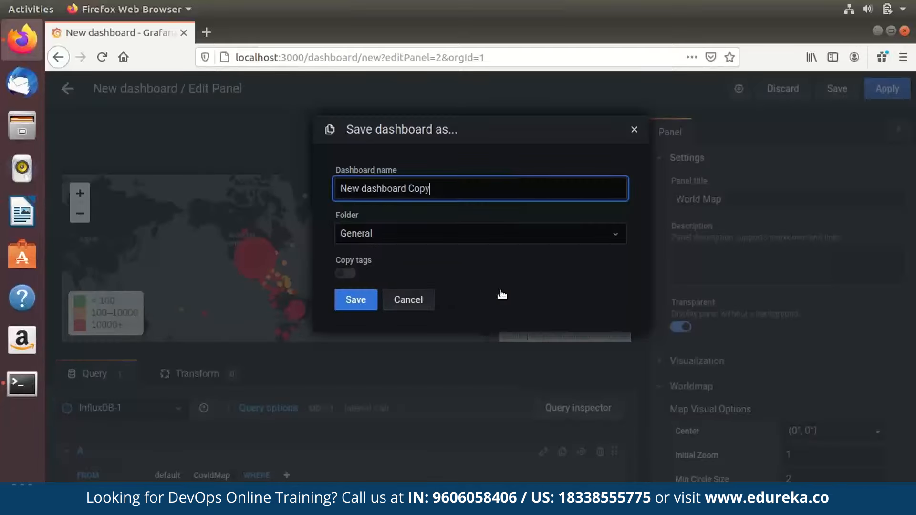
click(438, 210)
key(Tab)
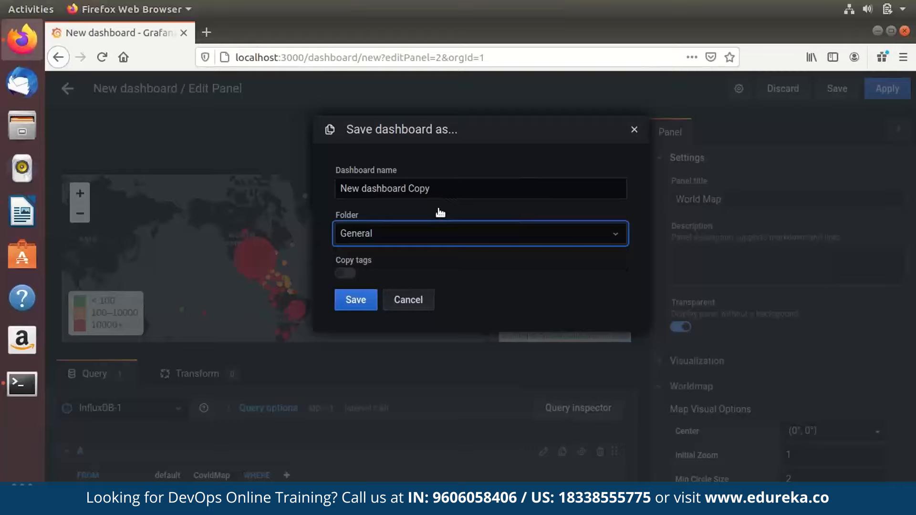
key(Tab)
key(Return)
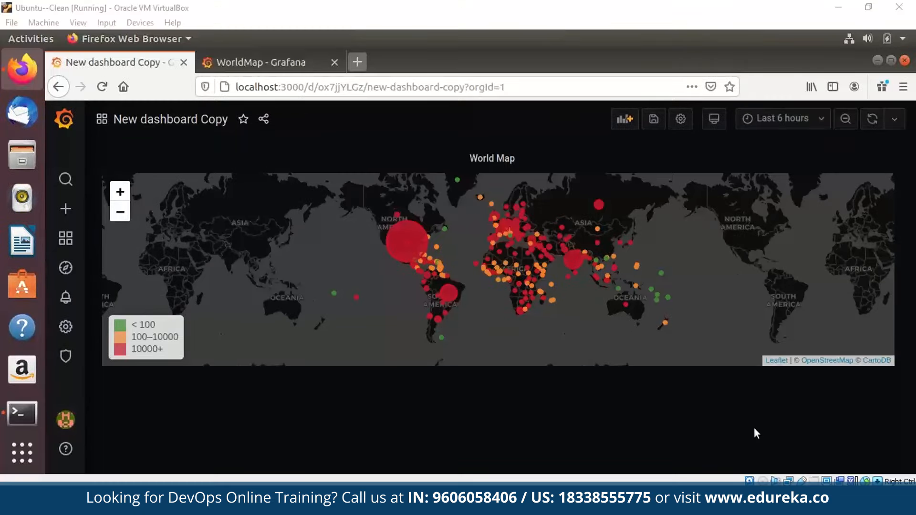
Go to kaggle.com and open the Novel Corona Virus 2019 Dataset page.
key(ctrl+t)
text(kaggle)
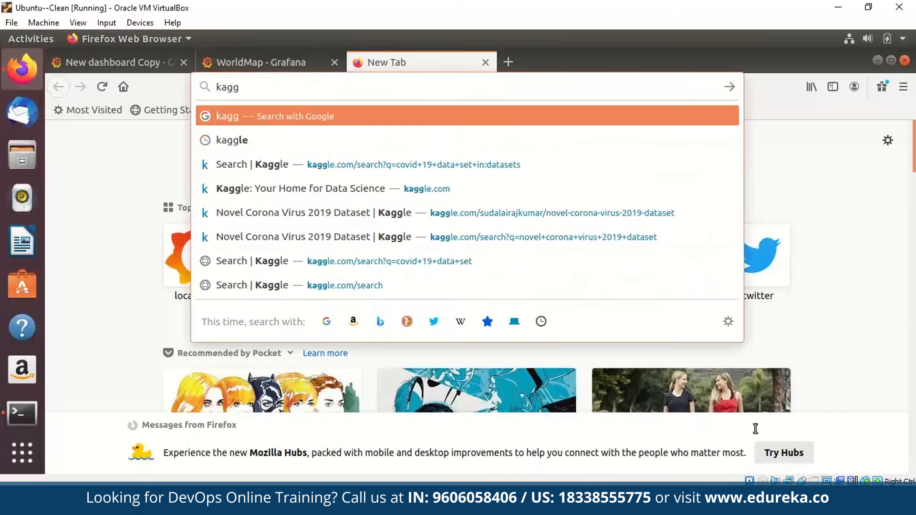
key(Return)
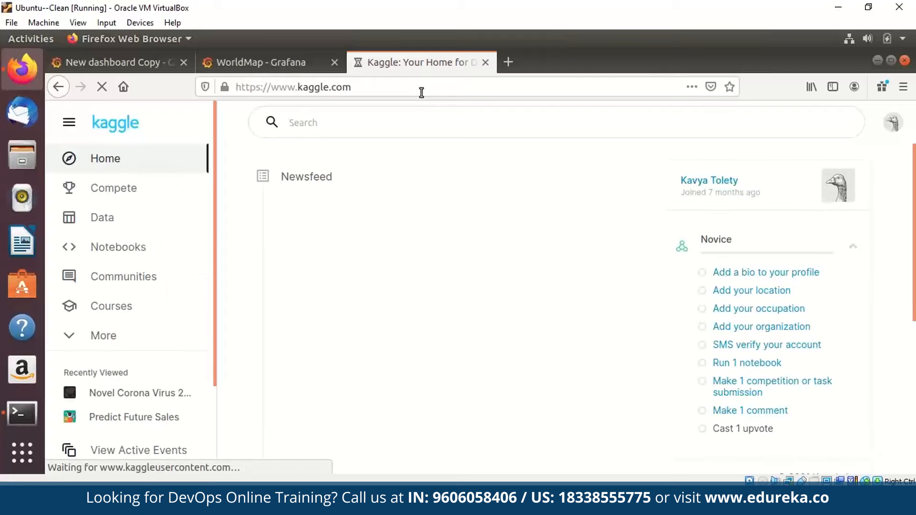
click(421, 123)
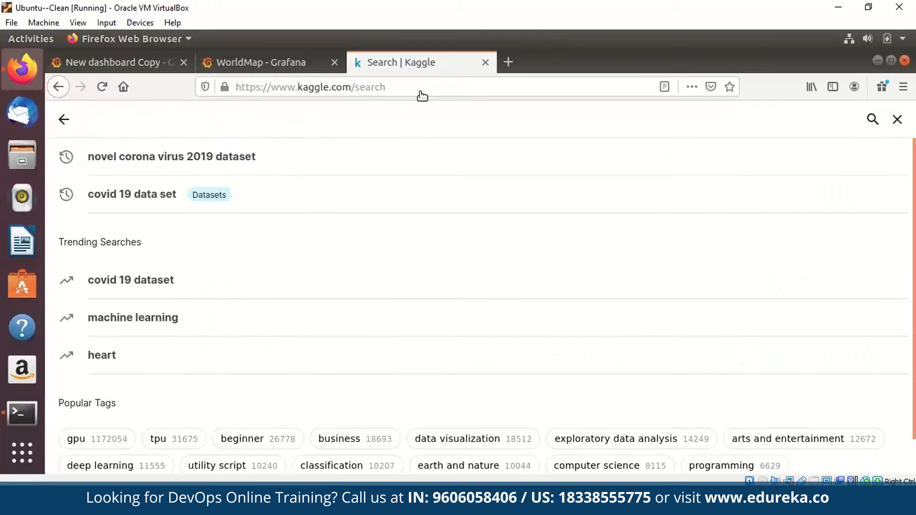
click(172, 157)
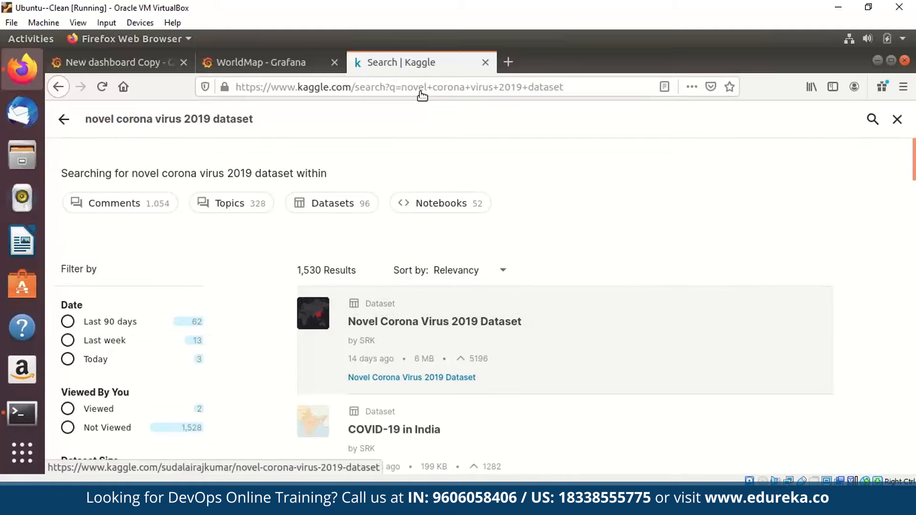
click(424, 320)
Download the 6 MB dataset archive and bring up the covid_19_data spreadsheet.
scroll(849, 334, down, 10)
scroll(845, 380, up, 3)
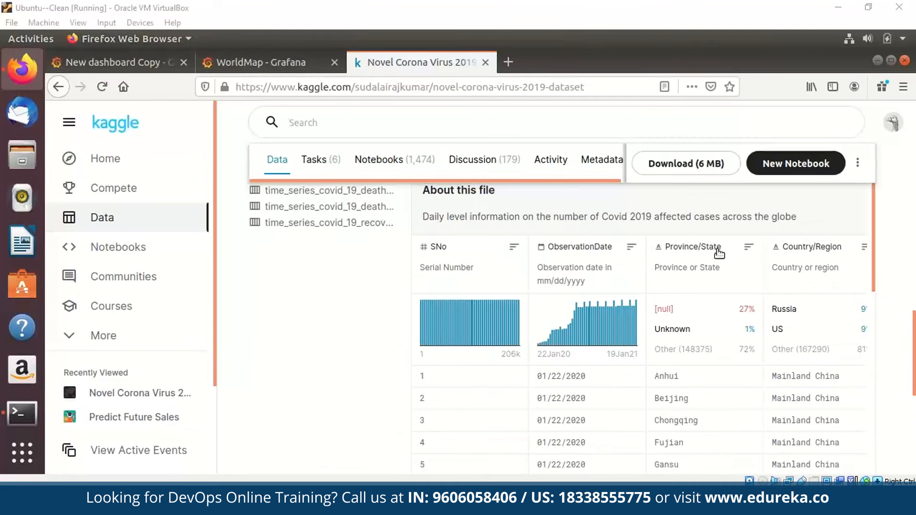
scroll(836, 325, down, 10)
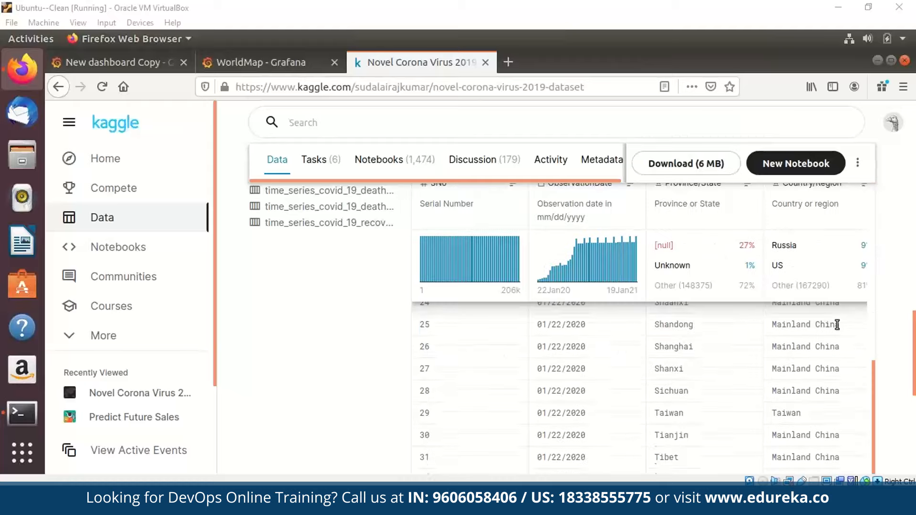
scroll(838, 324, up, 10)
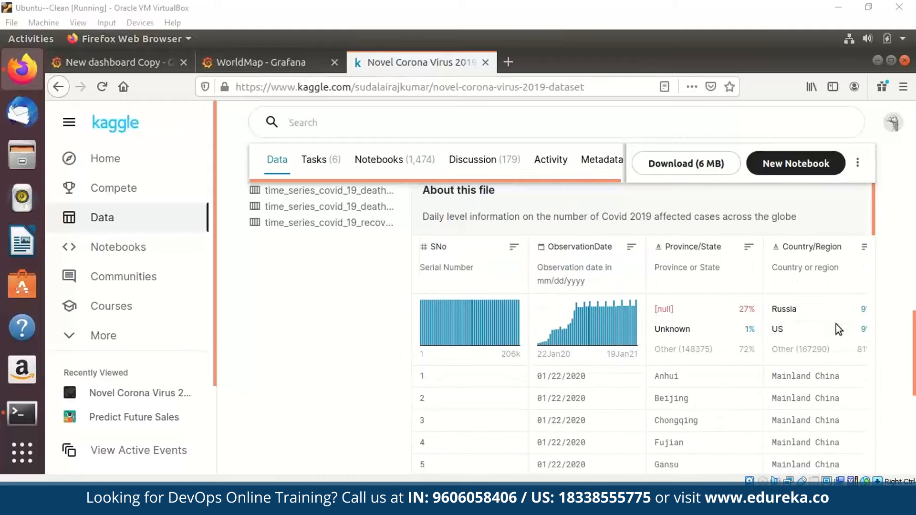
scroll(836, 327, up, 10)
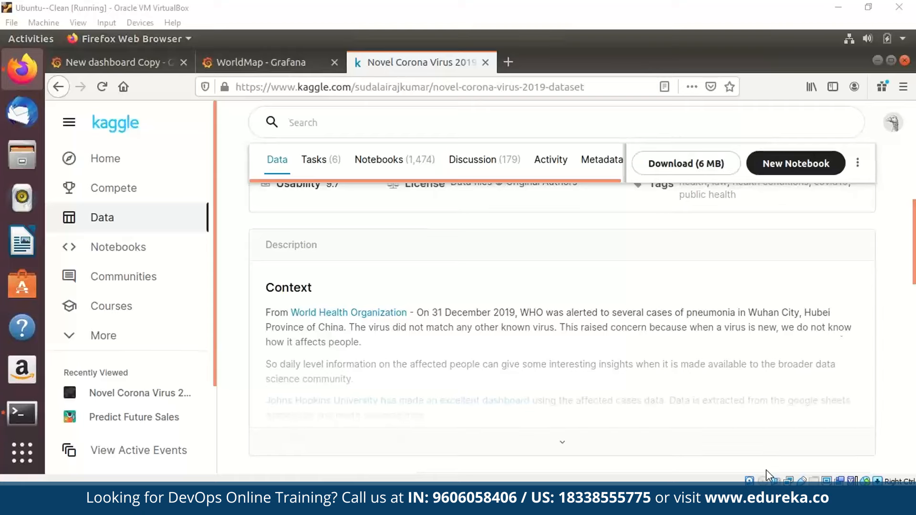
scroll(838, 327, up, 4)
scroll(764, 267, down, 2)
click(686, 205)
key(Escape)
key(alt+Tab)
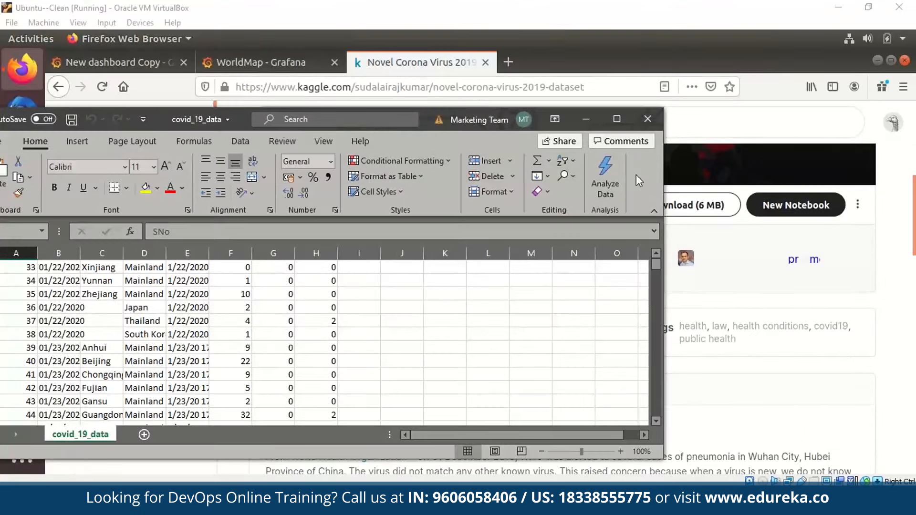
Maximize the covid_19_data sheet and review headers ObservationDate through Recovered plus cells A2 and B2.
click(617, 119)
scroll(281, 205, up, 11)
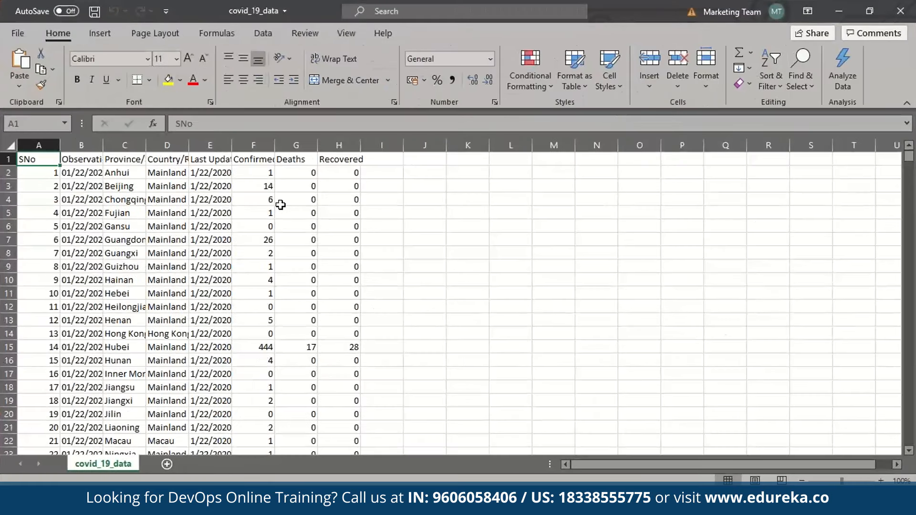
click(81, 161)
click(118, 162)
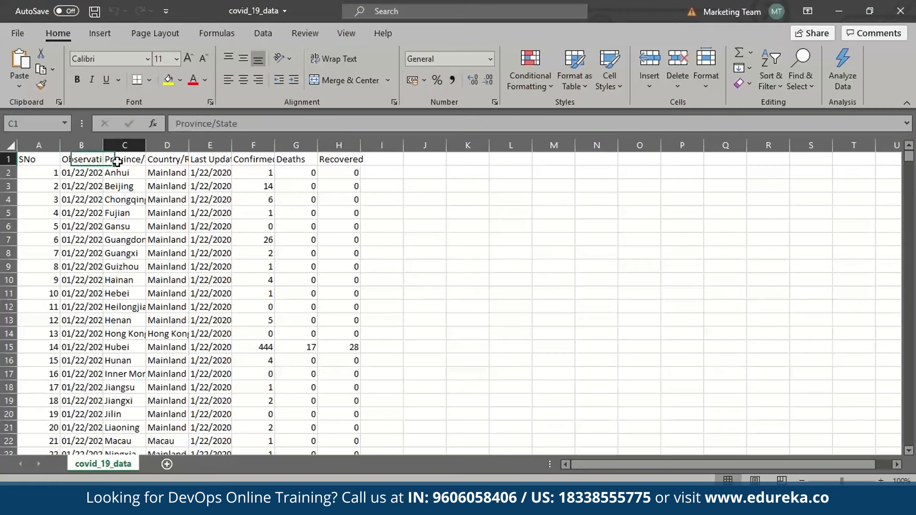
click(178, 162)
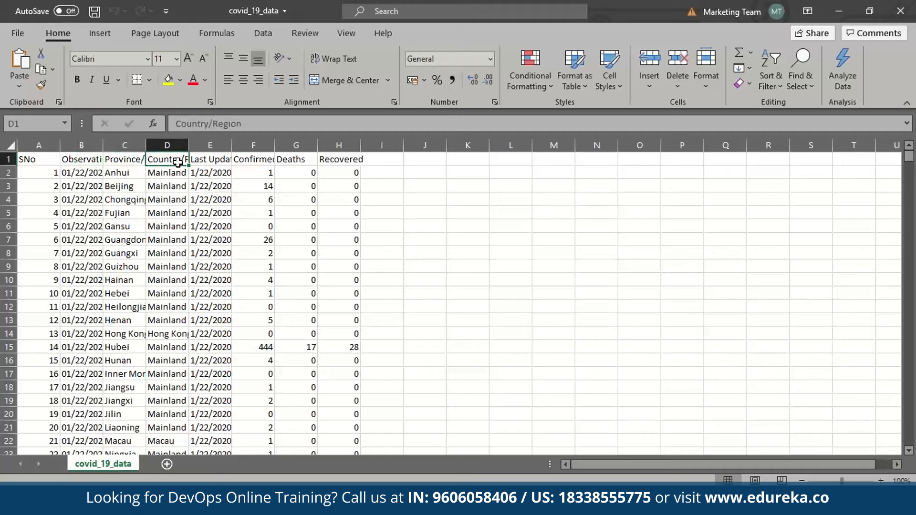
click(217, 159)
click(263, 159)
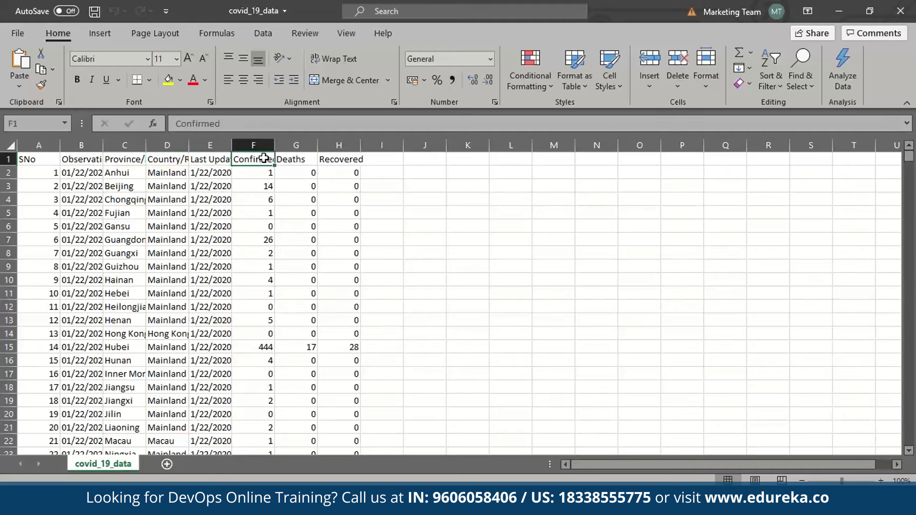
click(300, 170)
click(334, 160)
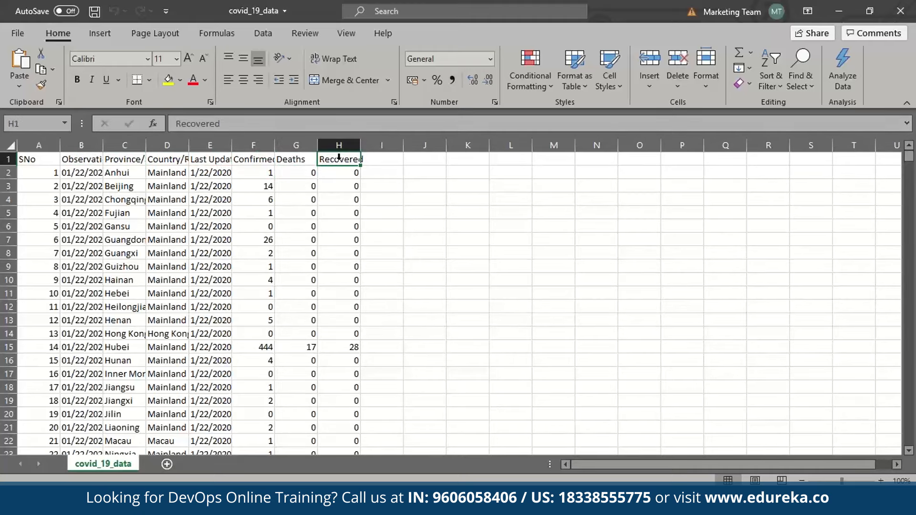
click(74, 178)
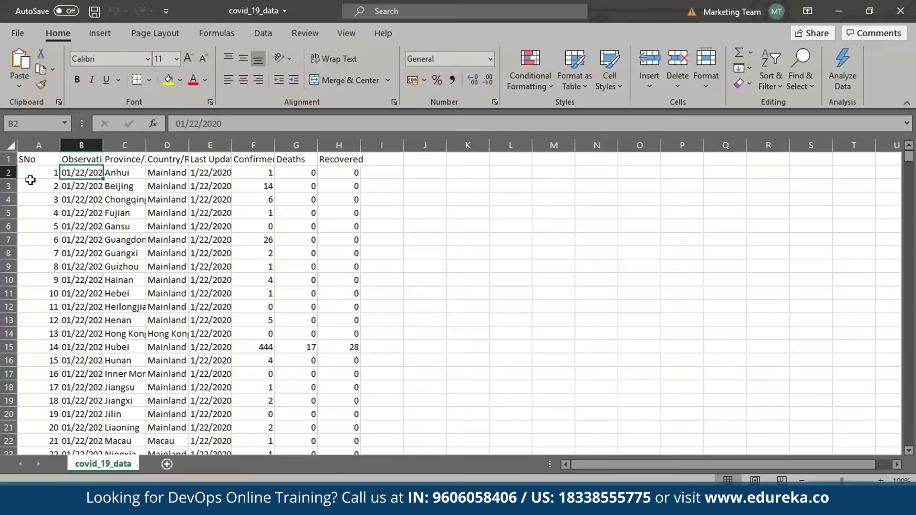
click(53, 171)
Re-check the ObservationDate through Deaths headers, then minimize Excel to return to Ubuntu.
click(84, 162)
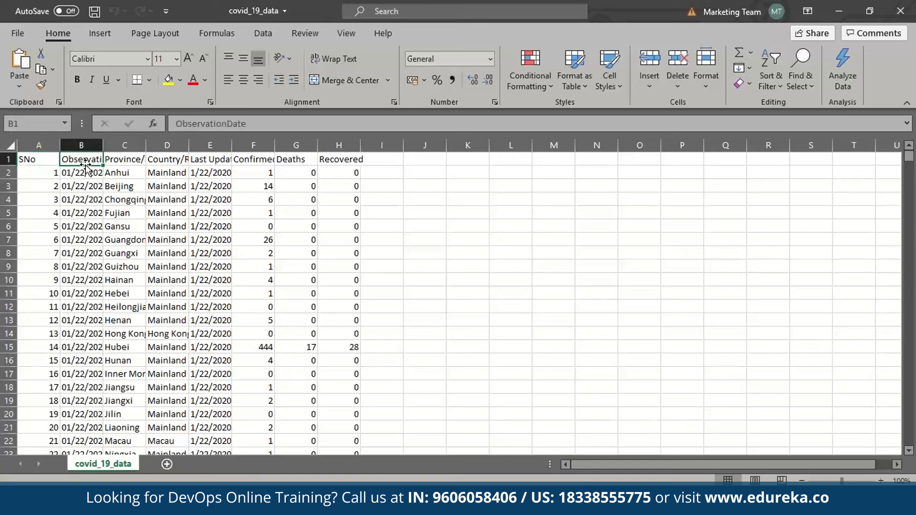
double_click(140, 159)
click(172, 186)
click(175, 164)
click(210, 164)
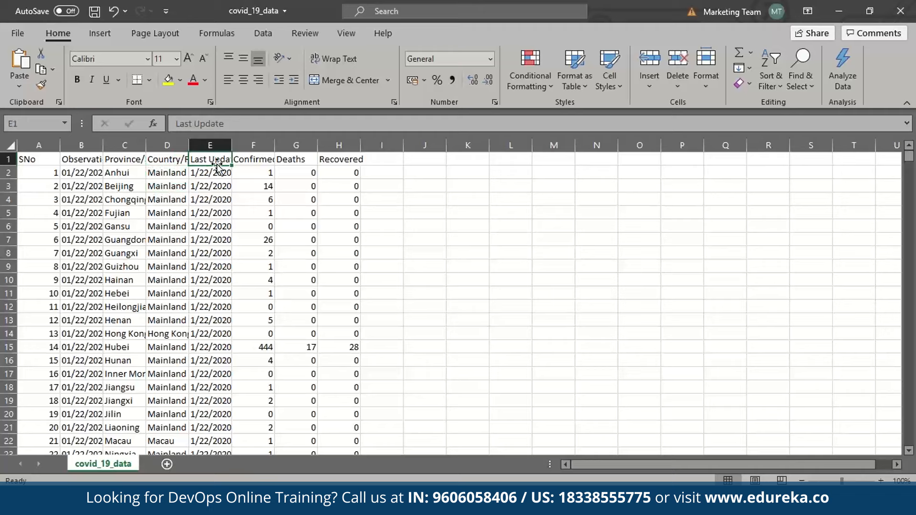
click(264, 164)
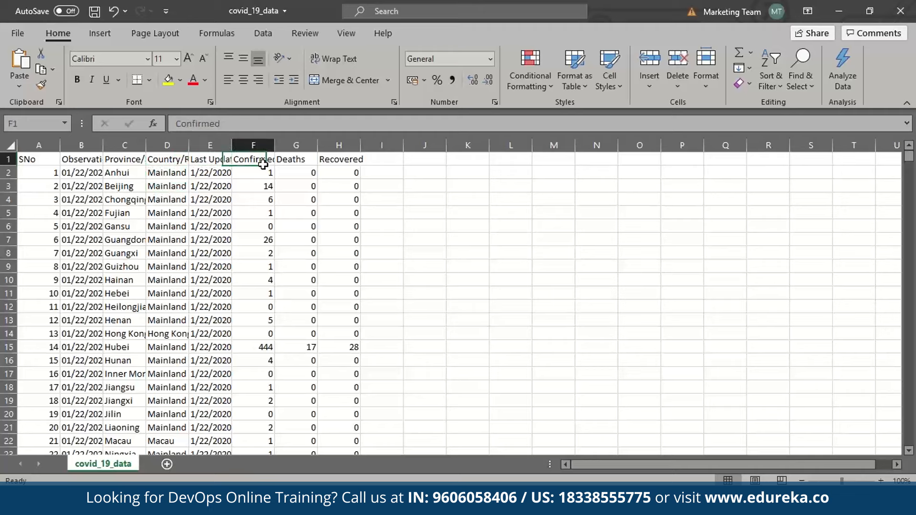
click(297, 157)
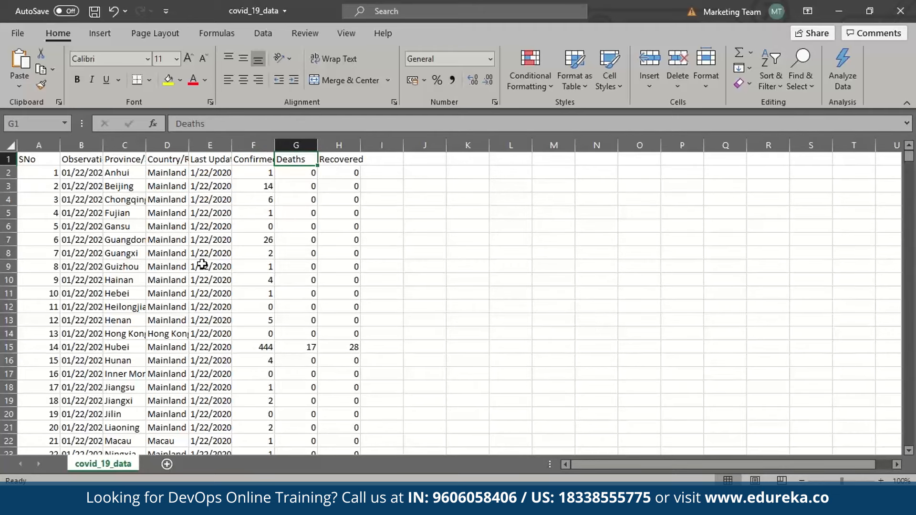
click(837, 8)
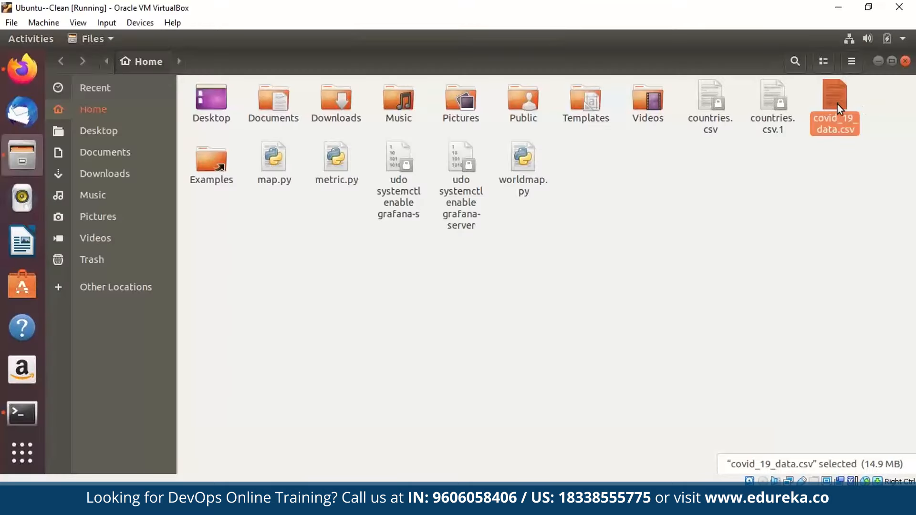
Close the Files home folder window and bring the Terminal window to the front.
click(905, 61)
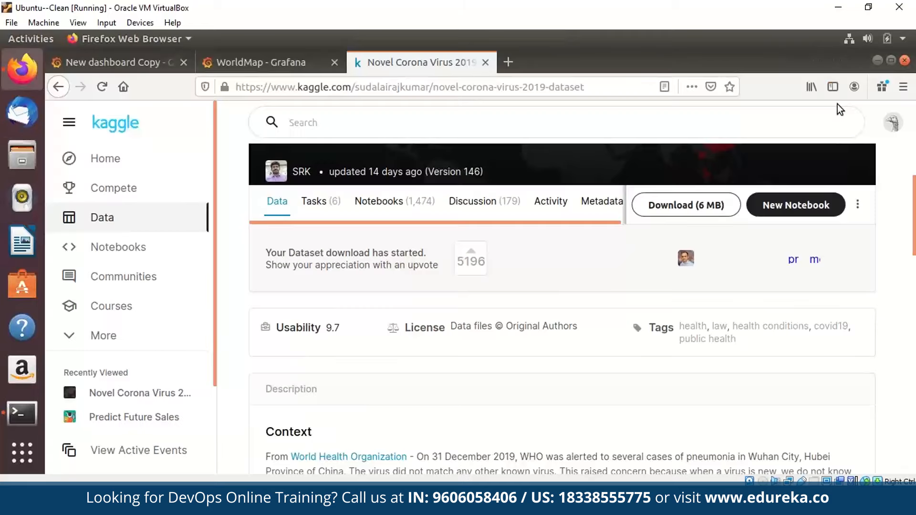
key(super)
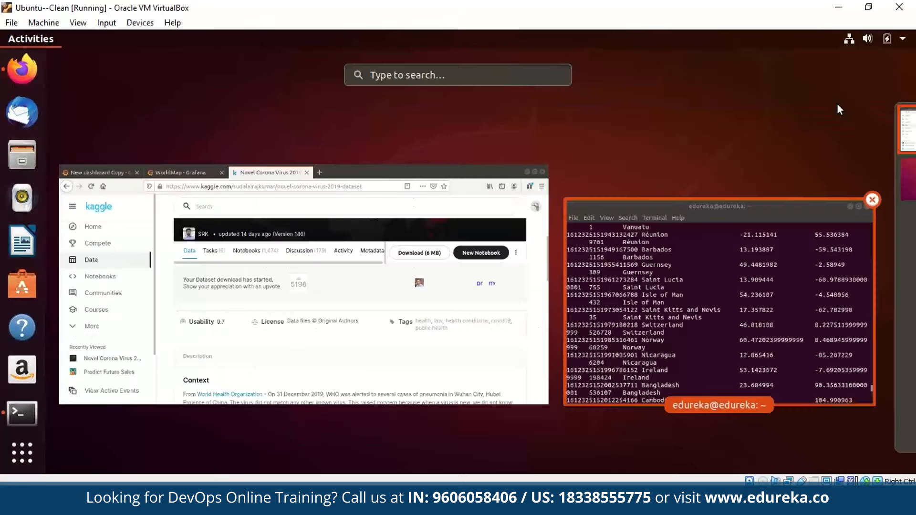
key(Return)
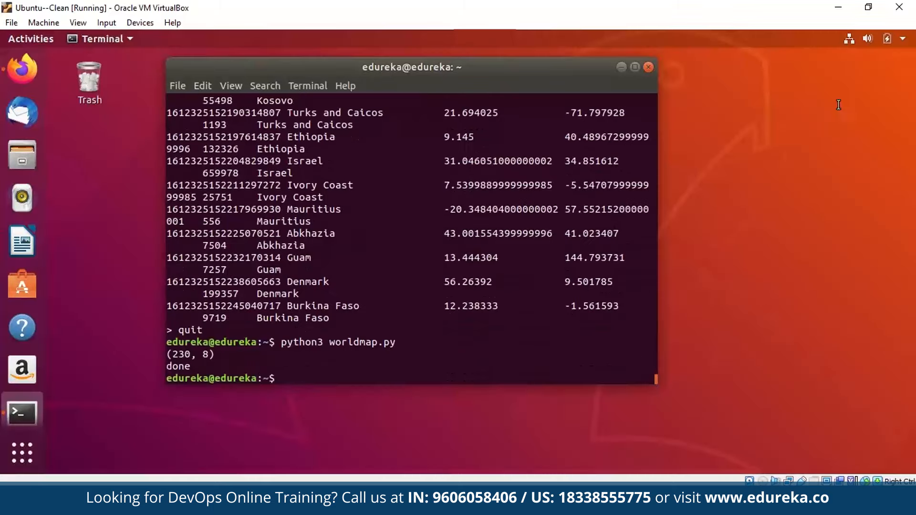
Clear the terminal, list the home folder, and create an empty graph.py with touch.
text(clear)
key(Return)
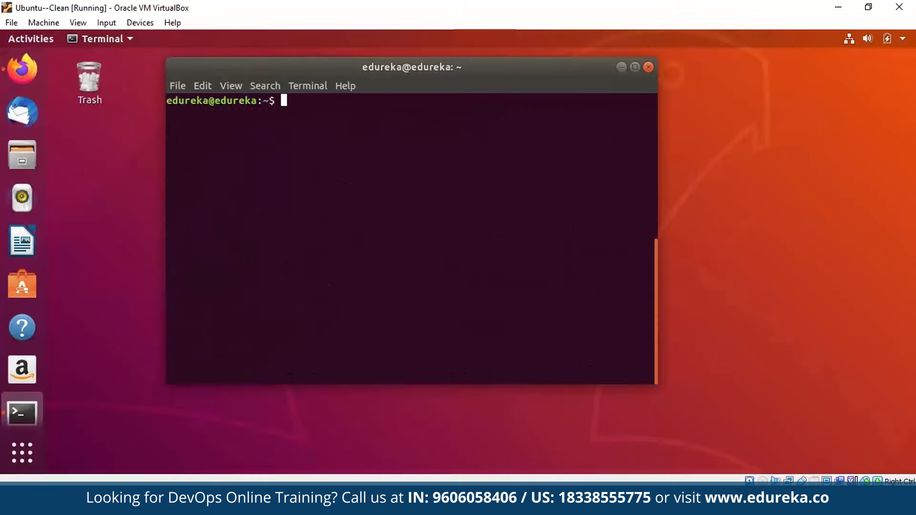
text(ls)
key(Return)
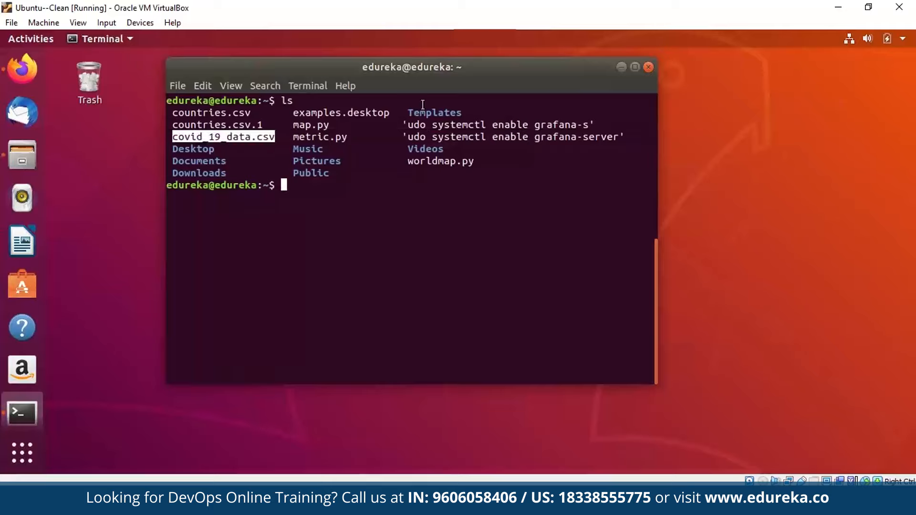
text(touch graph.p)
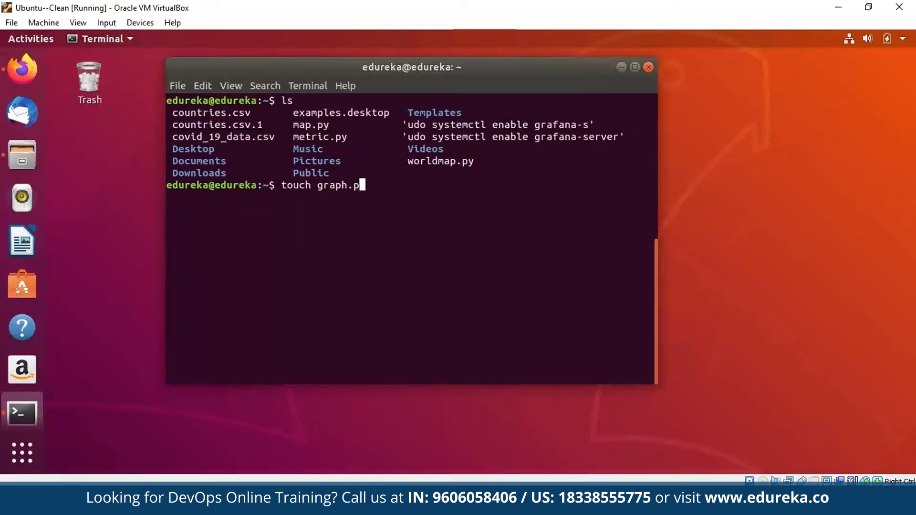
text(y)
key(Return)
Open graph.py in vi and start typing the 'import pandas as pd' line.
text(vi )
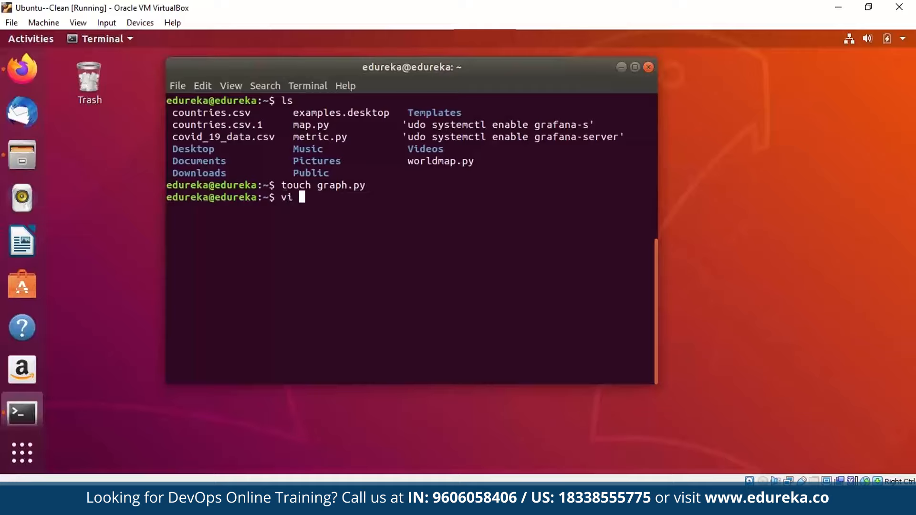
text(graph.py)
key(Return)
text(iimpo)
text(pandas as )
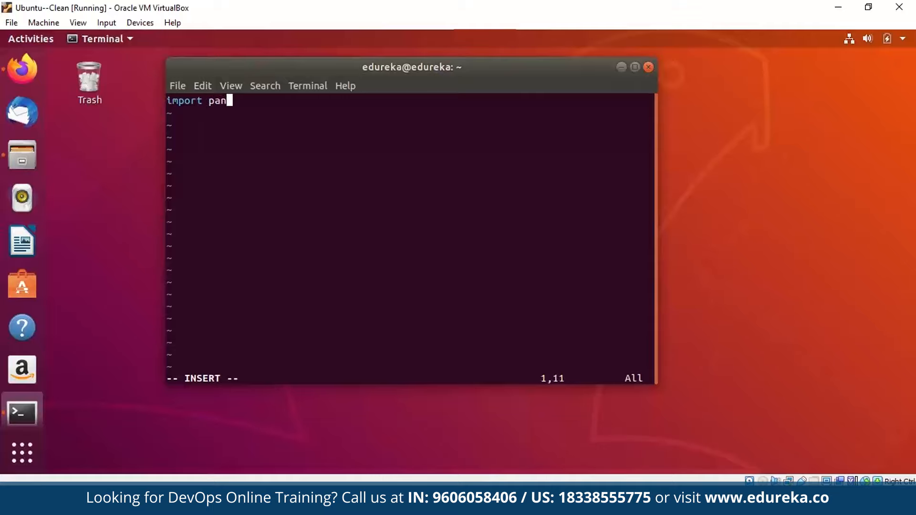
text(pd)
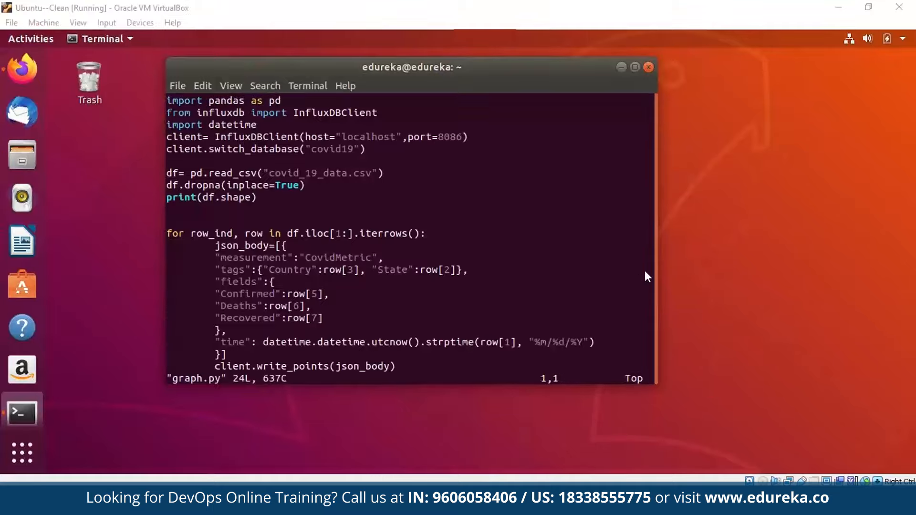
Maximize the terminal to show the full graph.py script and highlight its measurement key.
key(super+Up)
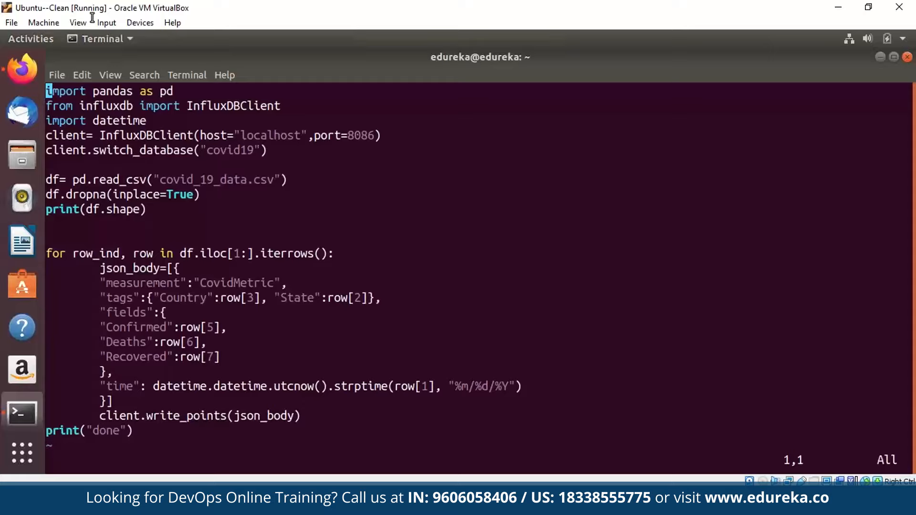
double_click(143, 283)
click(142, 282)
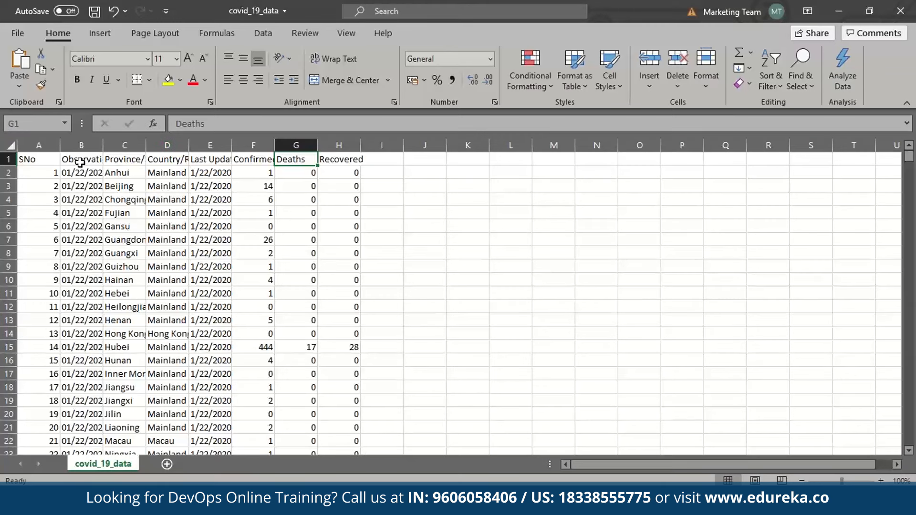
Compare Excel's SNo through Recovered column headers against the fields used in graph.py.
click(57, 160)
click(84, 159)
click(115, 157)
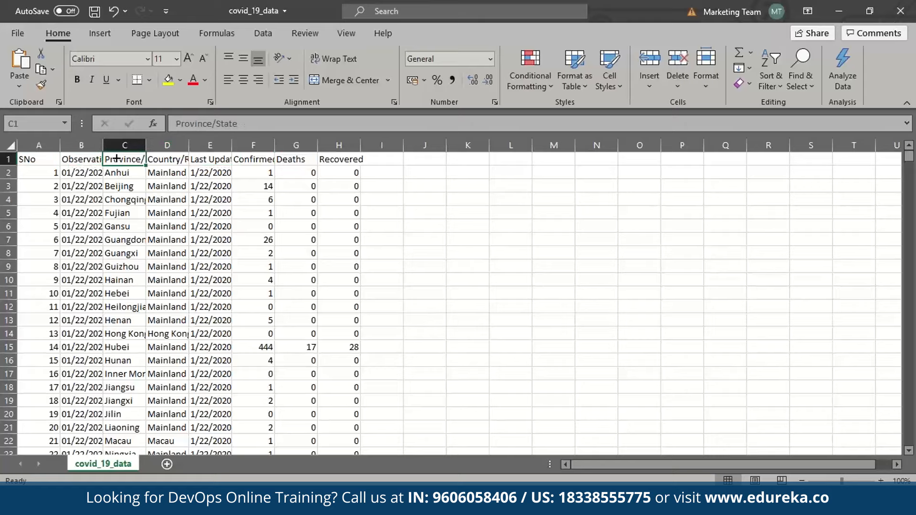
click(165, 162)
click(133, 163)
click(549, 501)
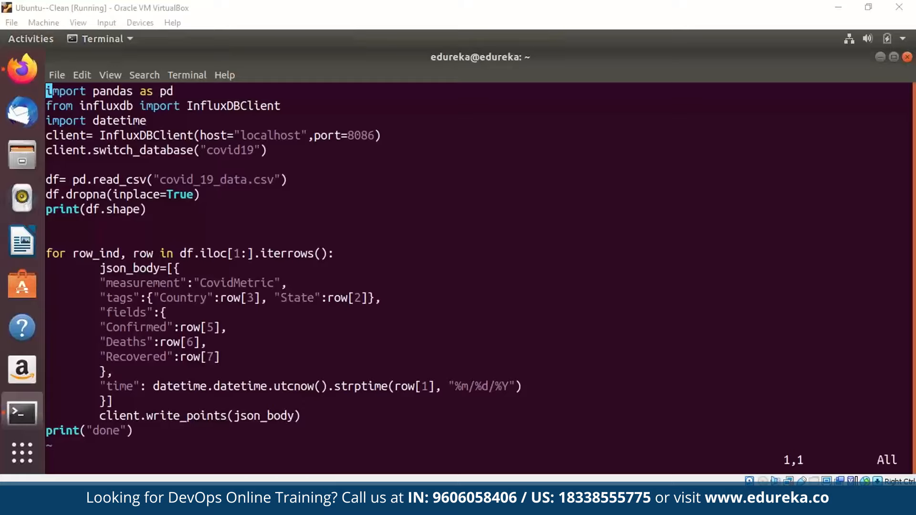
key(alt+Tab)
click(265, 157)
click(285, 157)
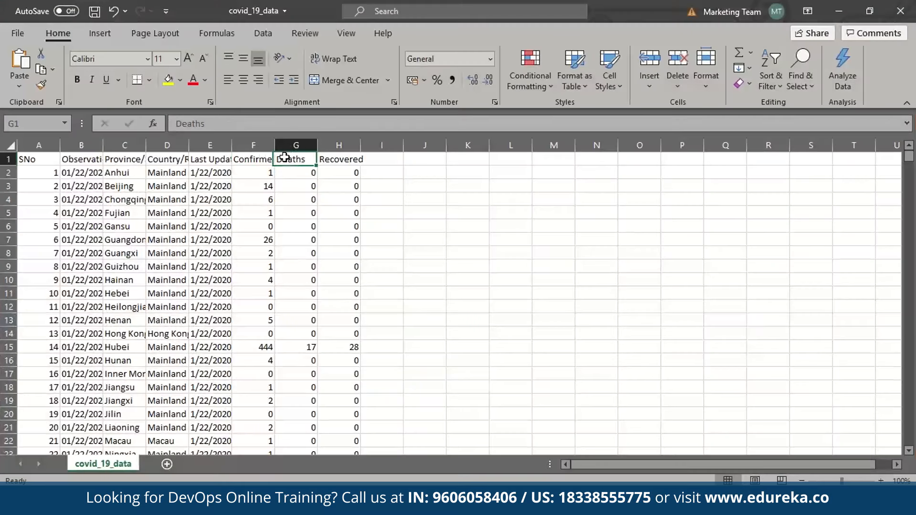
click(347, 162)
Match the script's time-line row reference to the ObservationDate in B5, ending in vim.
key(alt+Tab)
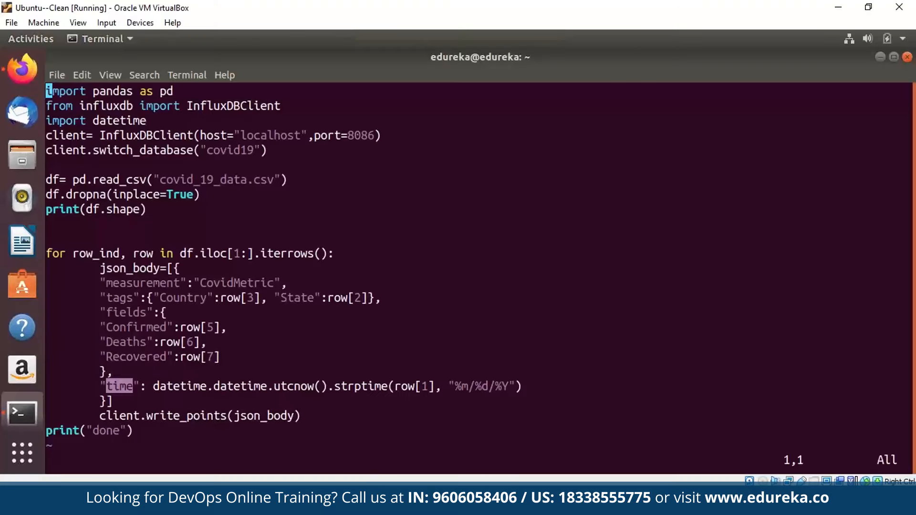
click(126, 389)
double_click(404, 387)
key(alt+Tab)
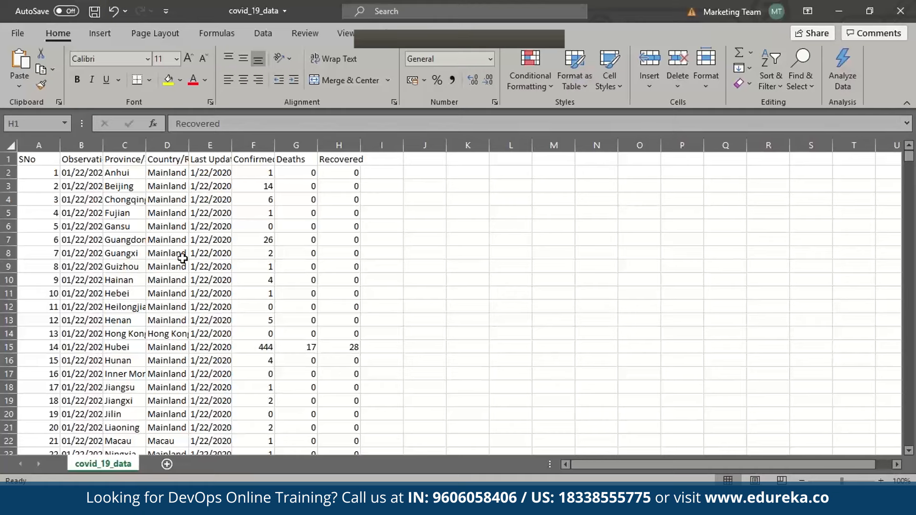
click(89, 213)
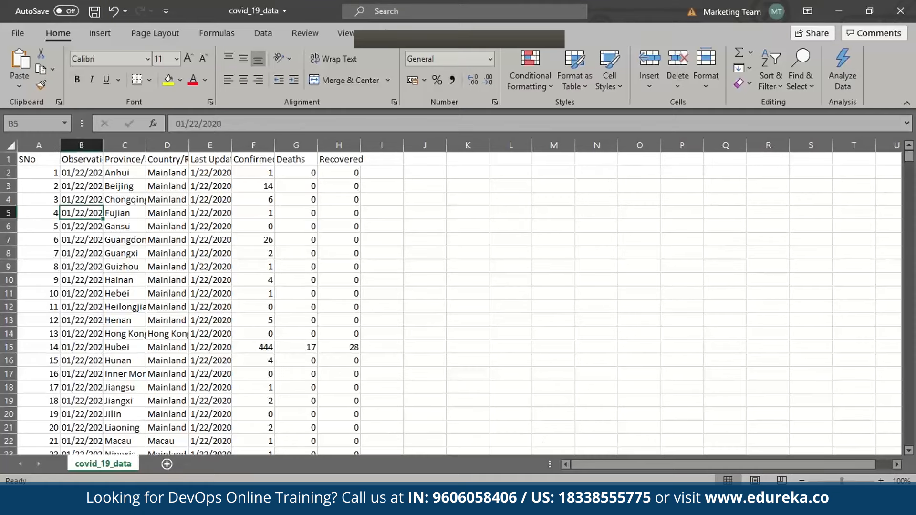
key(alt+Tab)
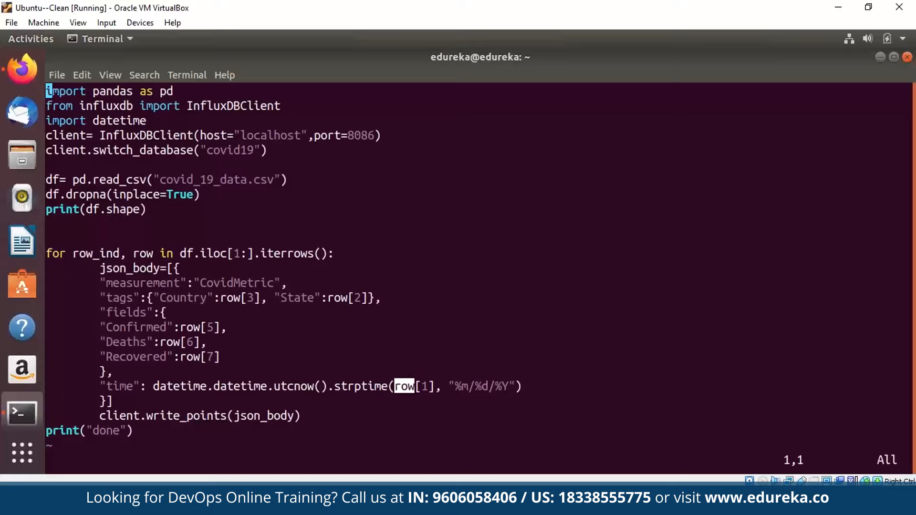
Highlight the datetime import and time line, then confirm B3's date matches %m/%d/%Y.
double_click(119, 121)
triple_click(334, 386)
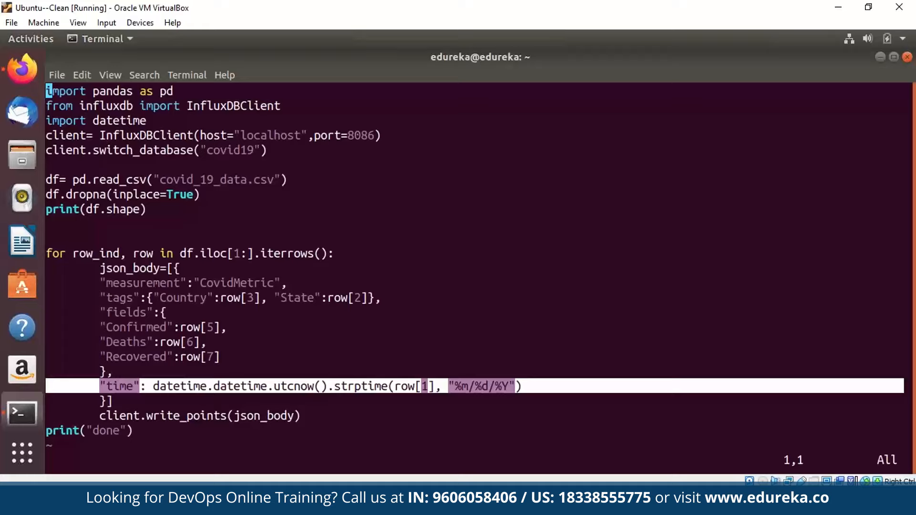
click(145, 435)
key(alt+Tab)
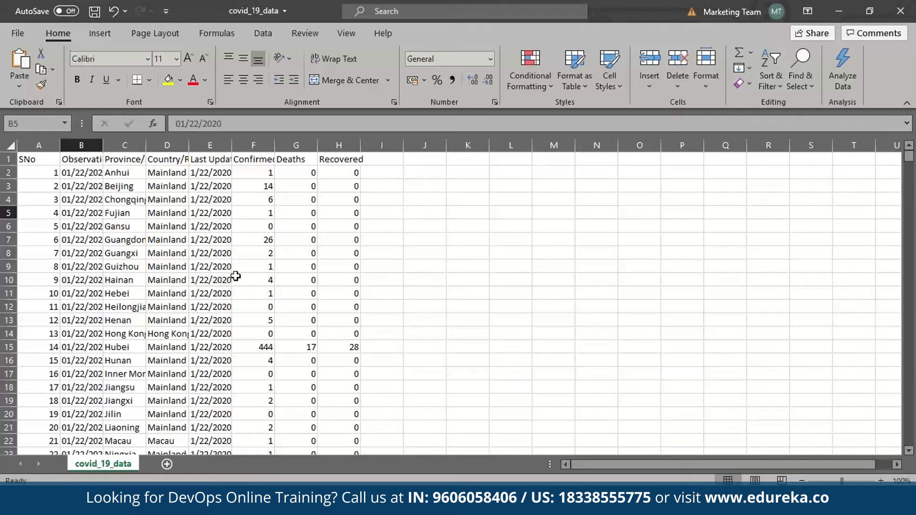
click(79, 181)
double_click(79, 181)
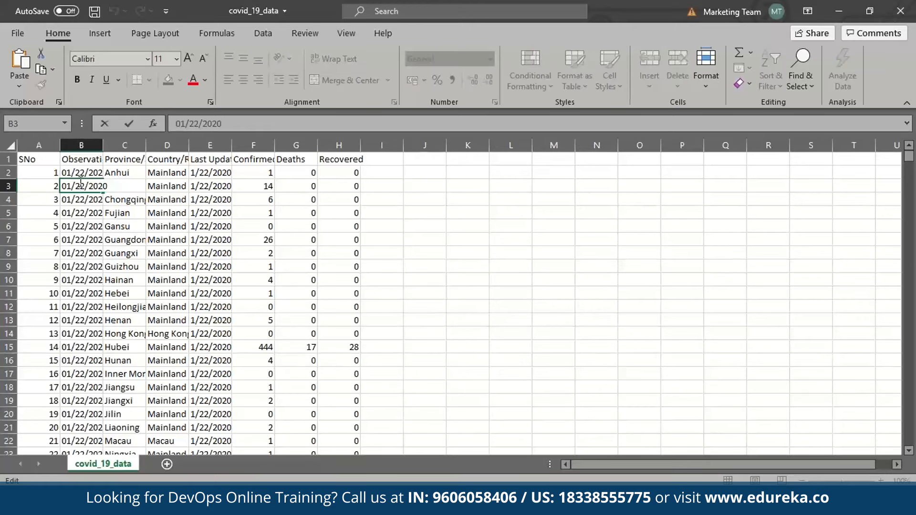
key(alt+Tab)
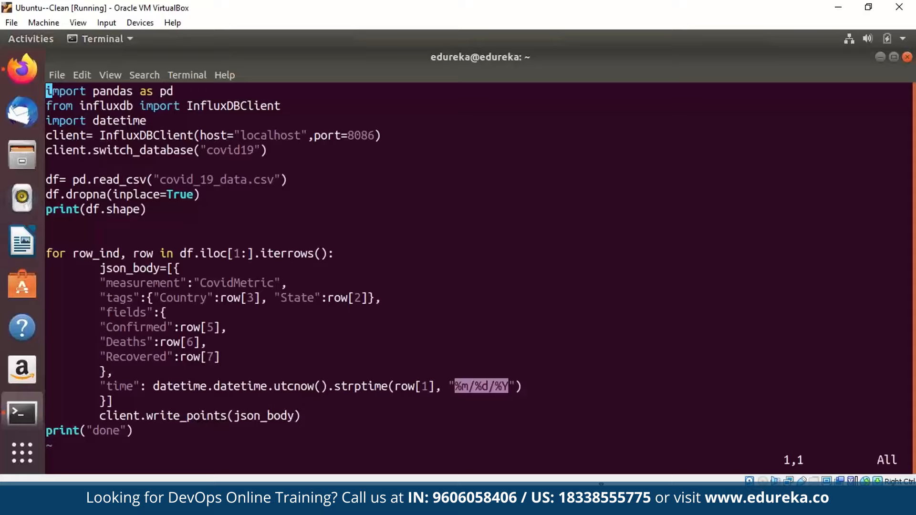
Quit vim without saving using :q! and clear the terminal.
text(:q!)
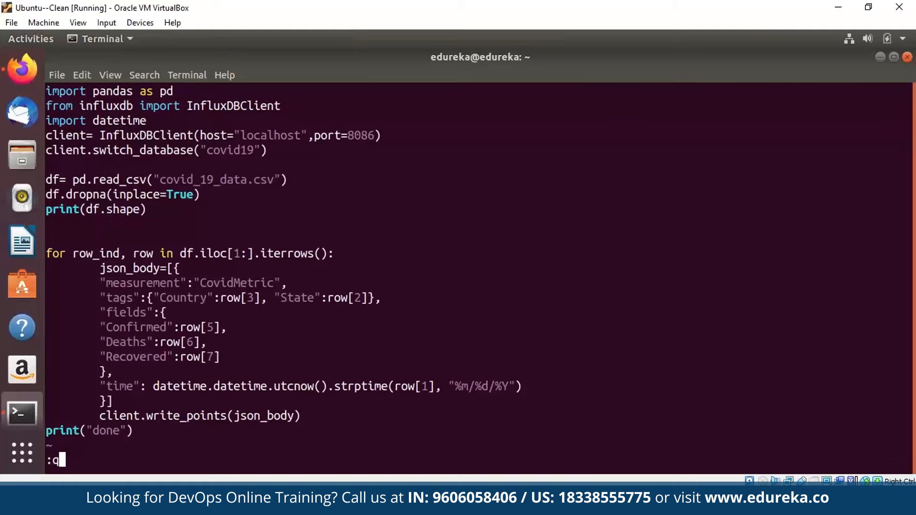
key(Return)
text(cl)
key(BackSpace)
key(BackSpace)
text(clear)
key(Return)
Run python3 graph.py to load the data, then stop it and clear the screen.
text(python)
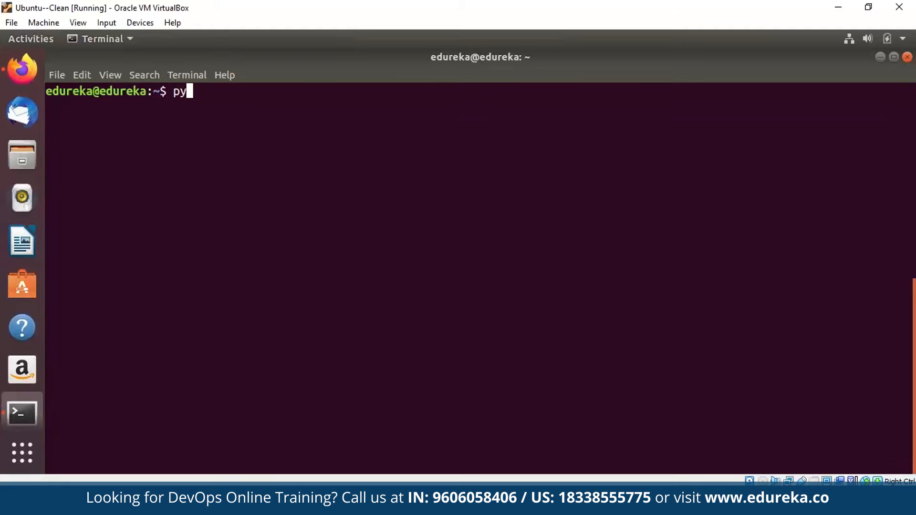
text(3 graph.p)
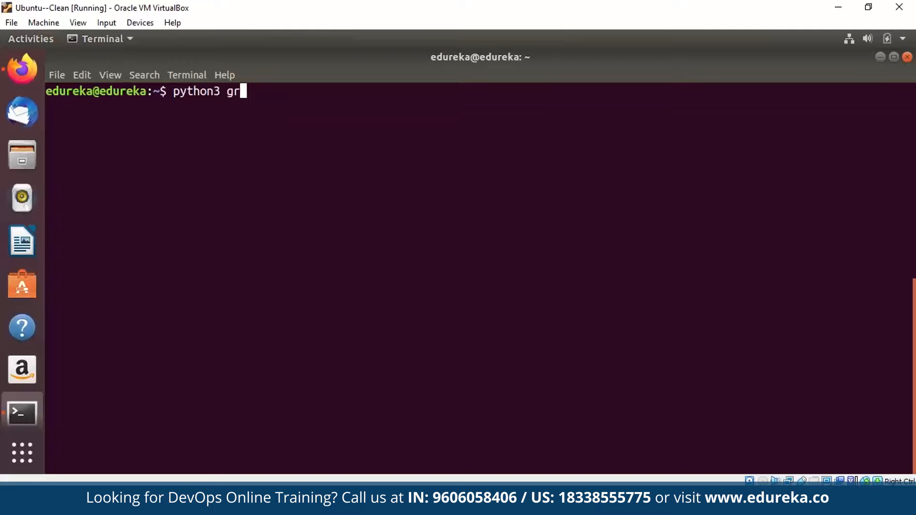
text(y)
key(Return)
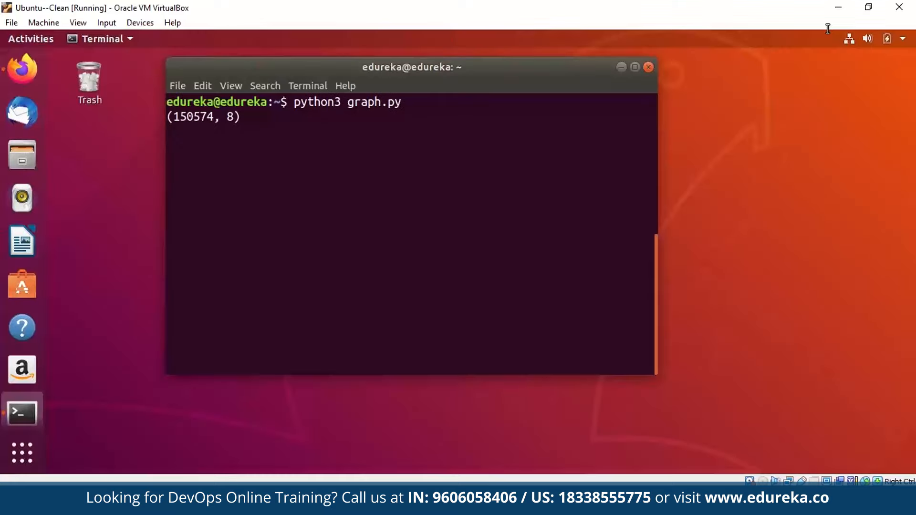
key(ctrl+c)
key(ctrl+l)
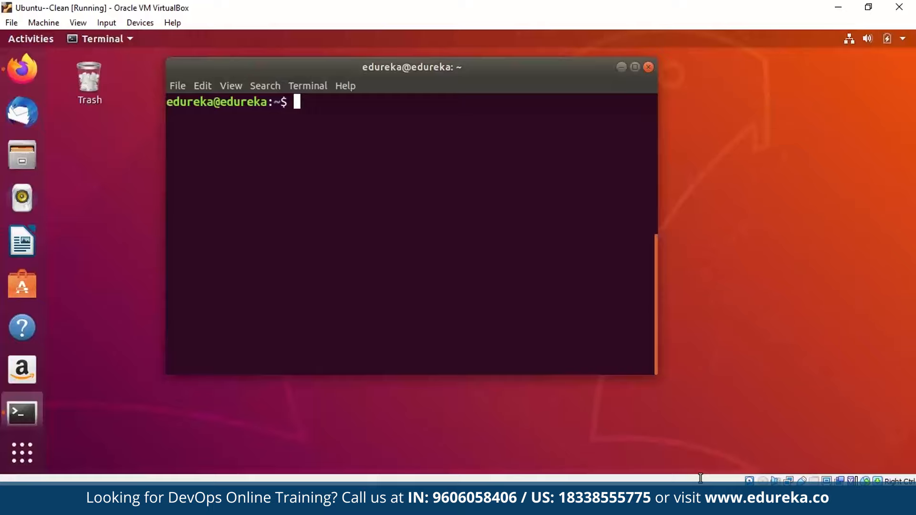
Start the influx shell, list databases, switch to covid19 and show its measurements.
text(influx)
key(Return)
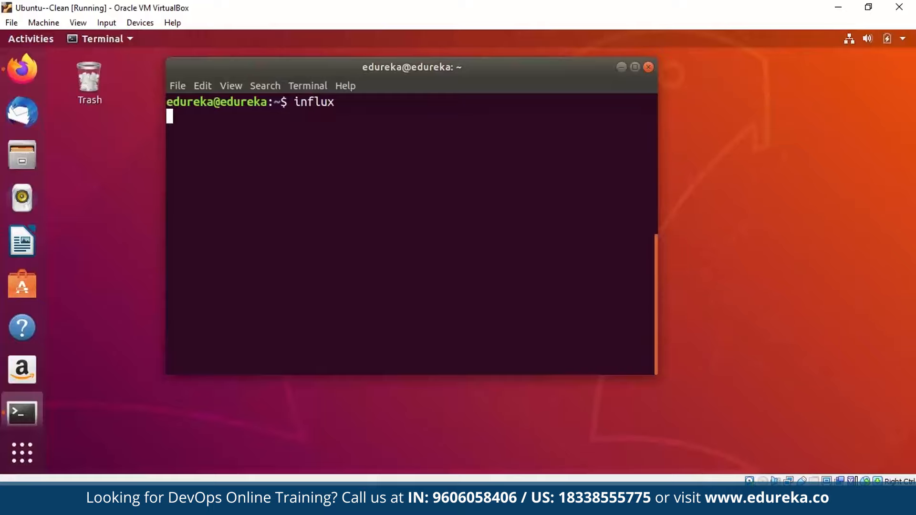
text(show databases)
key(Return)
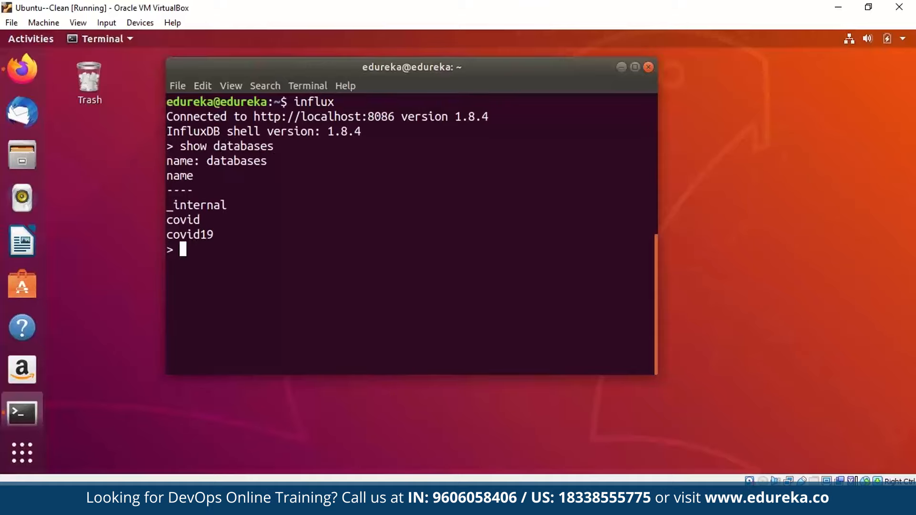
text(use covid19)
key(Return)
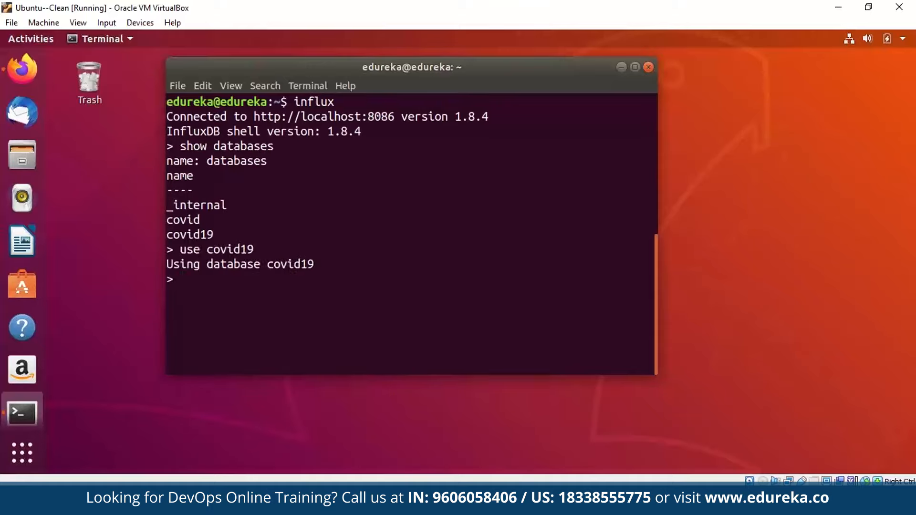
text(show measurements)
key(Return)
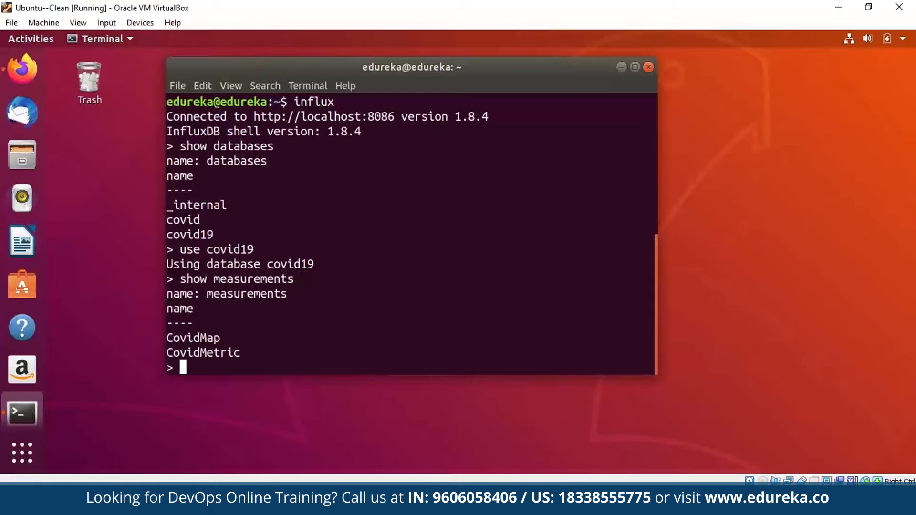
Query the first 20 CovidMetric rows, inspect the time and Confirmed columns, then quit influx.
text(s)
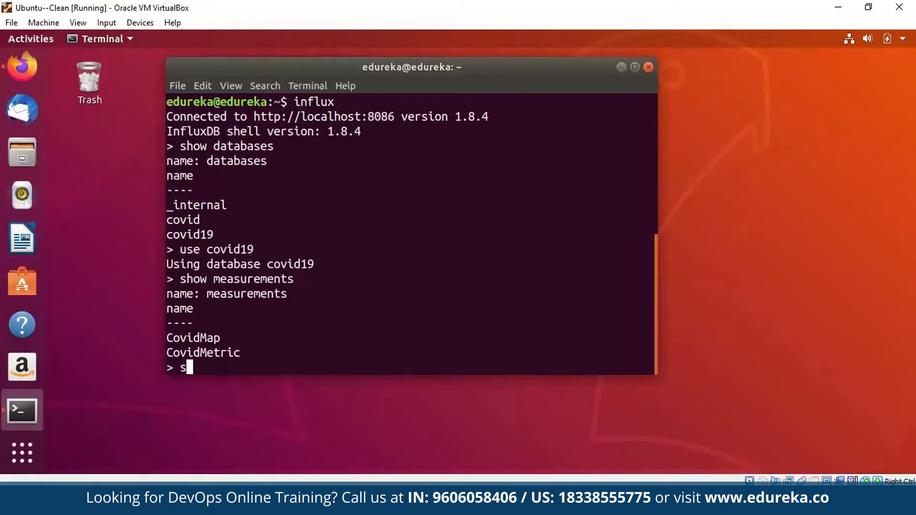
text(elect * f)
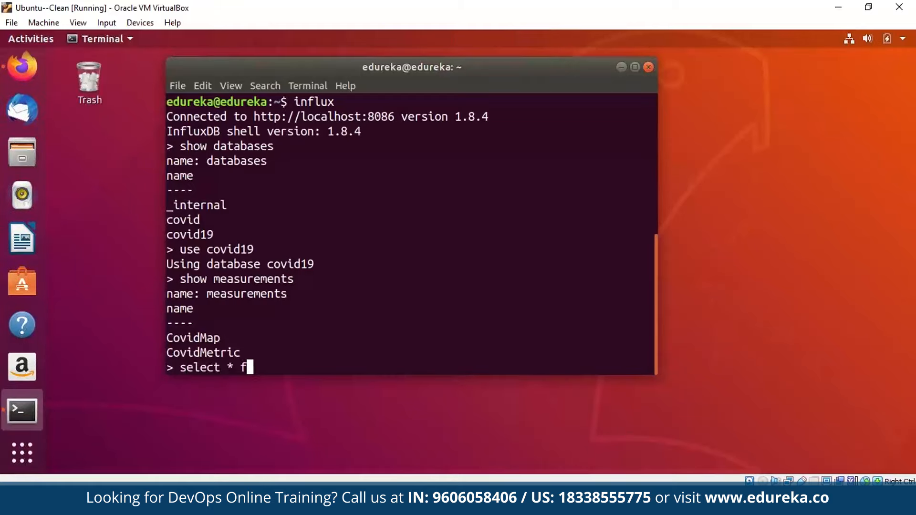
text(rom Covid)
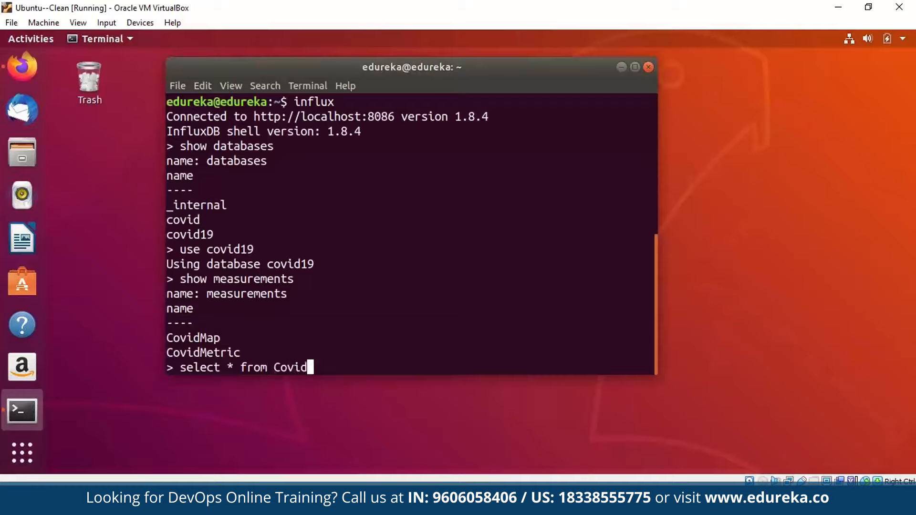
text(Metric limit 20)
key(Return)
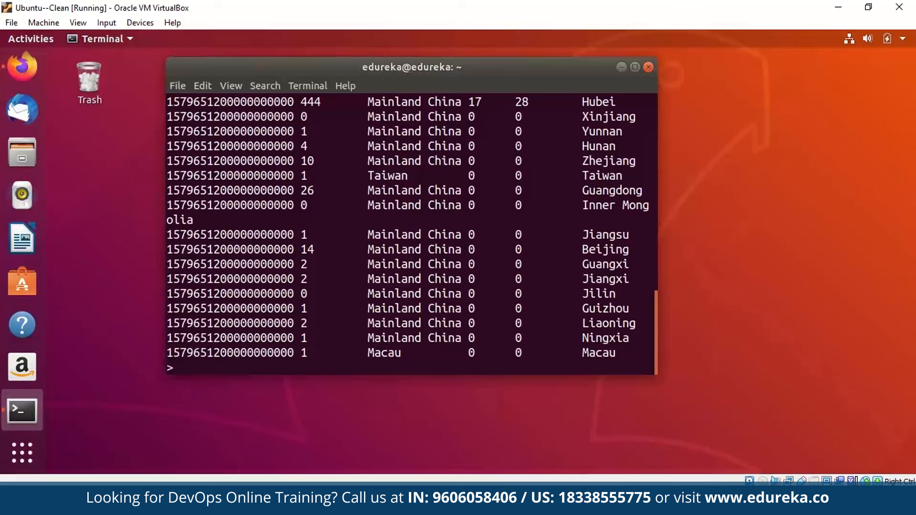
scroll(701, 478, up, 7)
double_click(185, 246)
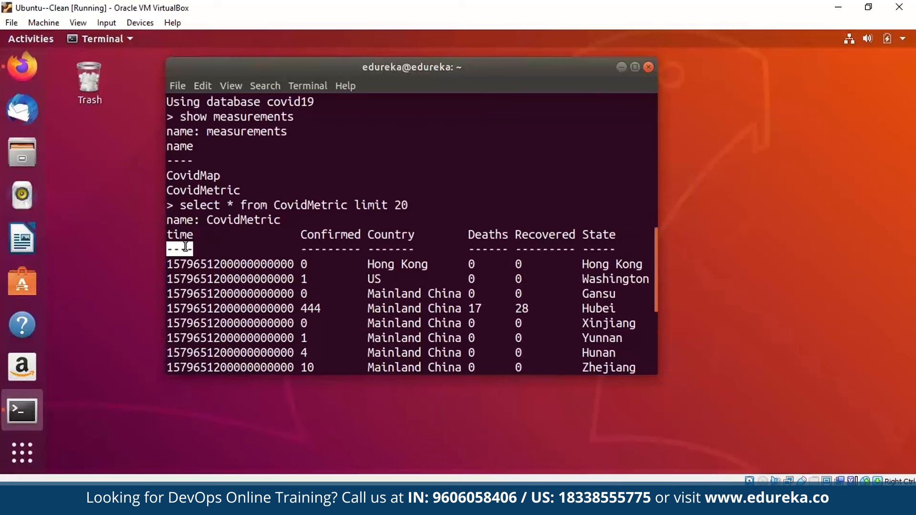
double_click(330, 235)
double_click(364, 234)
scroll(186, 246, down, 7)
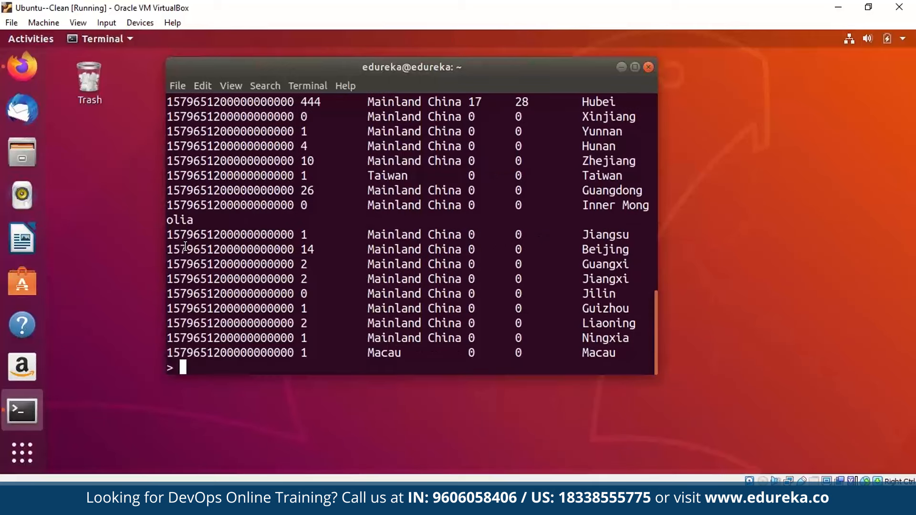
text(quit)
key(Return)
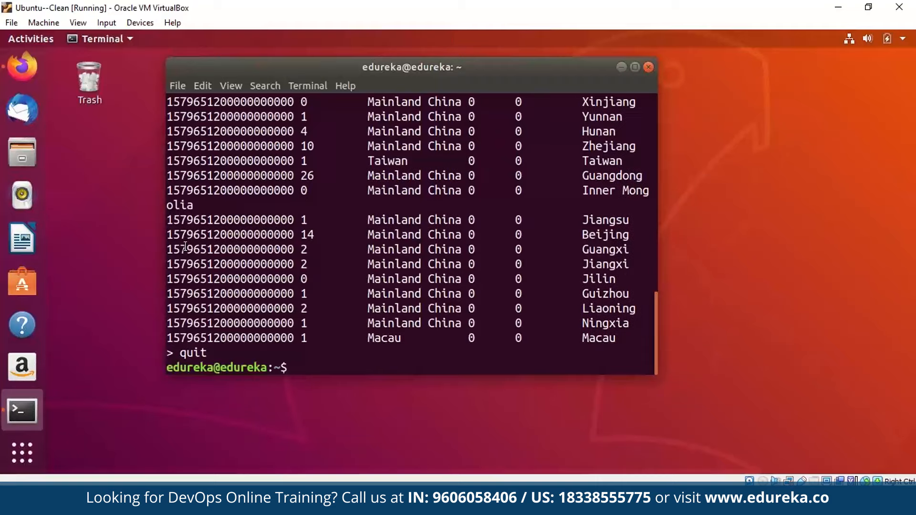
key(super)
Add a new panel to the Grafana dashboard titled 'Covid-19 India'.
click(185, 245)
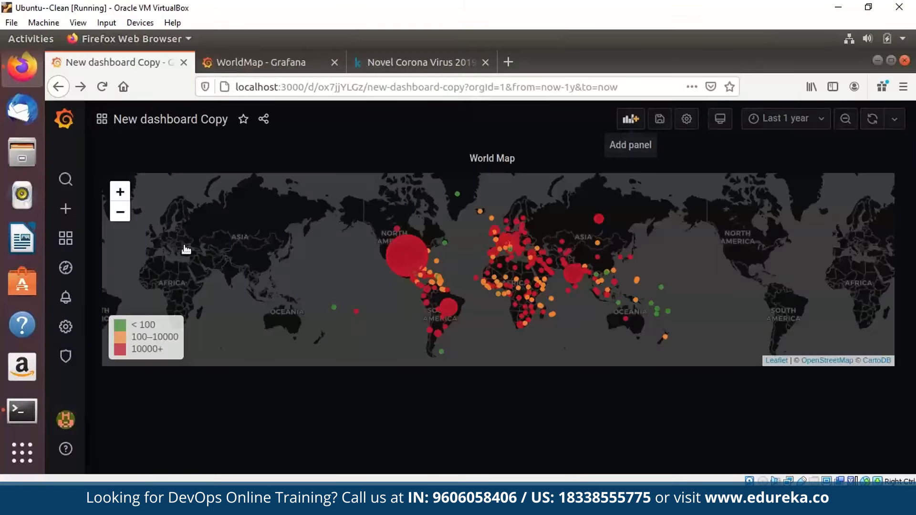
click(631, 119)
click(296, 231)
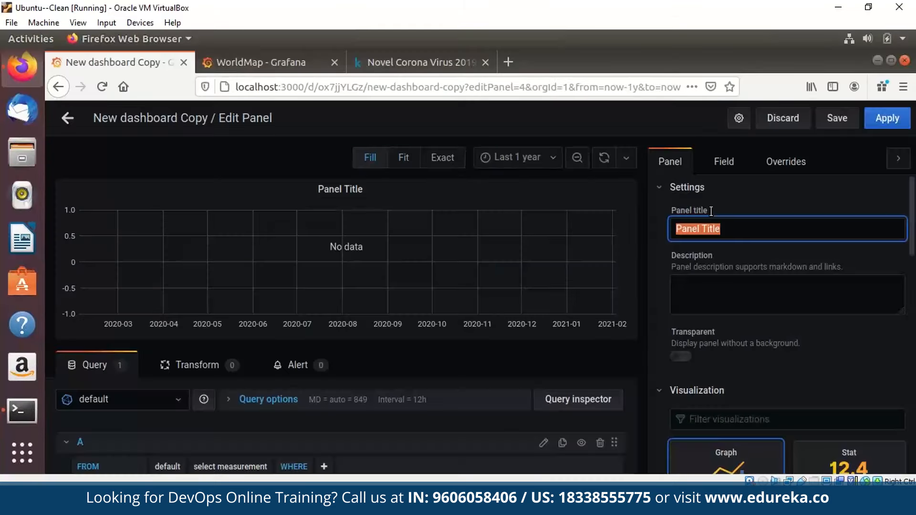
text(Covid)
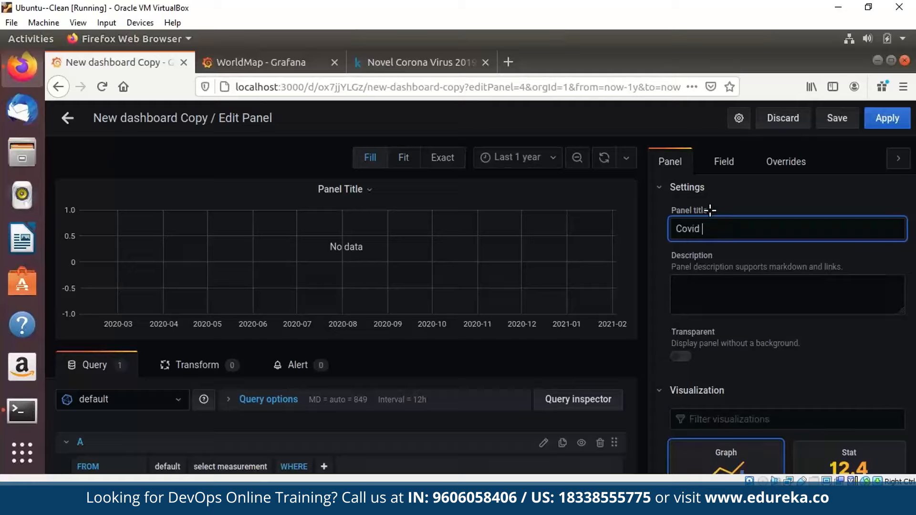
key(BackSpace)
text(19)
key(BackSpace)
key(BackSpace)
key(BackSpace)
text(-19 India)
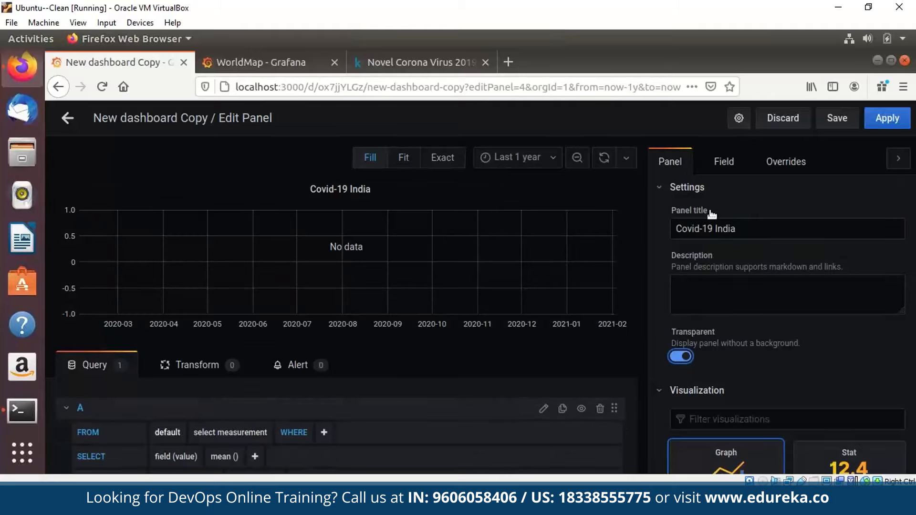
Select InfluxDB-1 as the panel's data source and enlarge the query editor.
scroll(346, 420, up, 2)
click(123, 399)
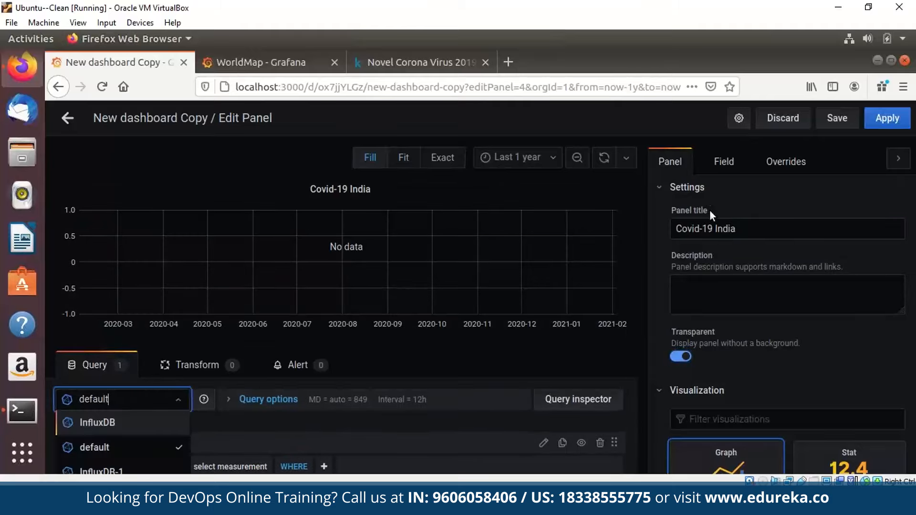
click(135, 472)
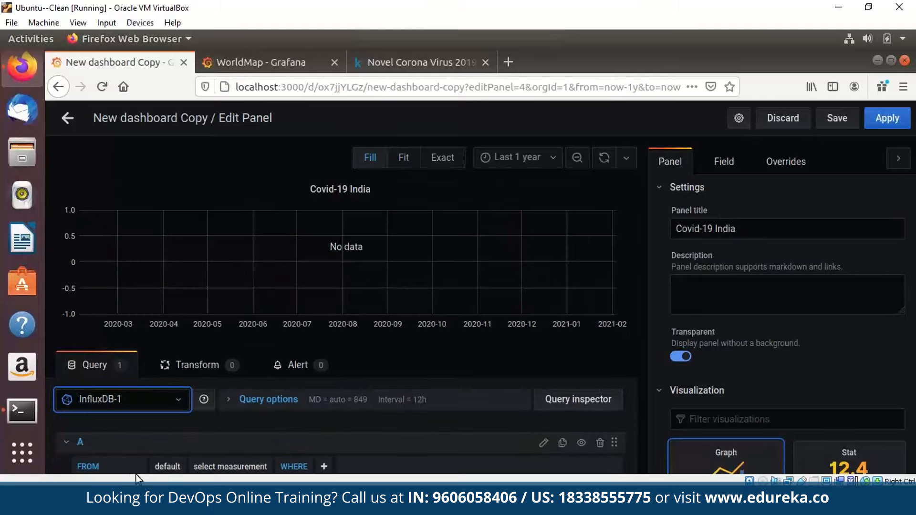
drag(303, 340, 303, 302)
Point query A at the CovidMetric measurement, filtered to Country = India.
click(230, 429)
click(215, 464)
scroll(225, 423, down, 3)
scroll(224, 423, down, 1)
scroll(225, 423, up, 2)
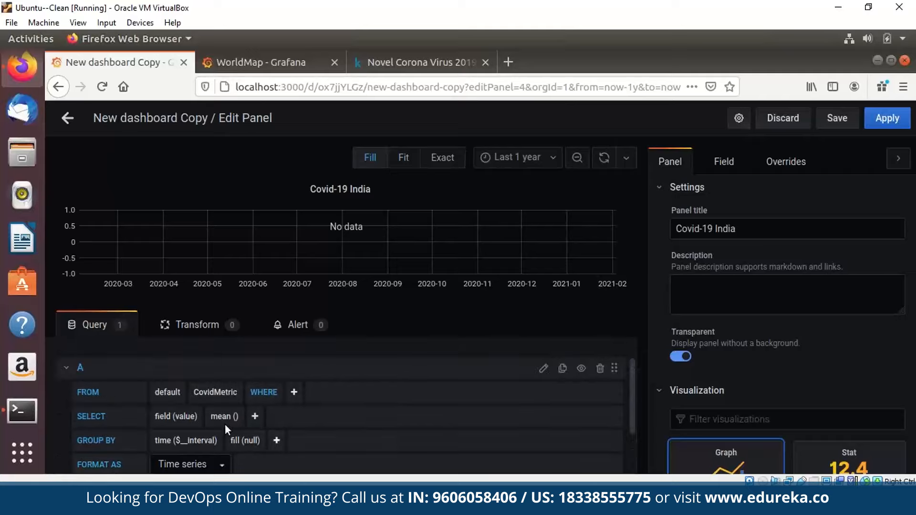
click(294, 392)
click(313, 414)
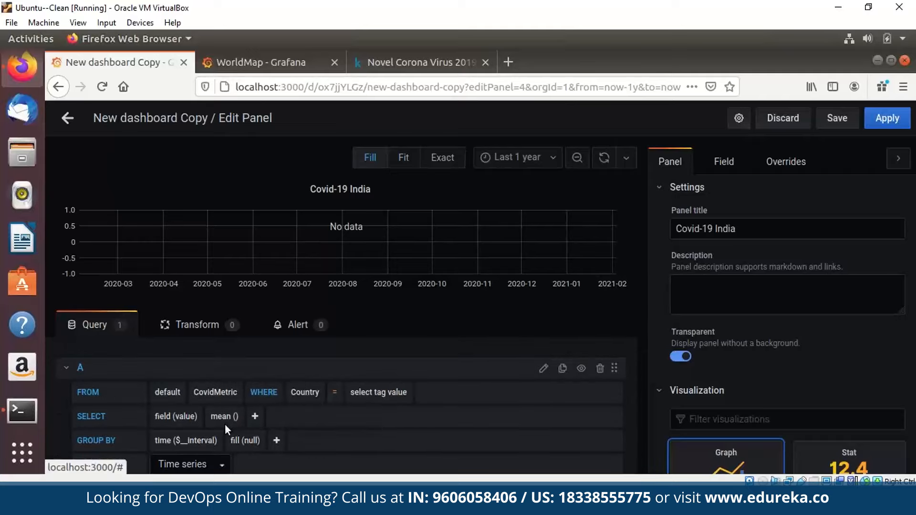
click(377, 392)
text(India)
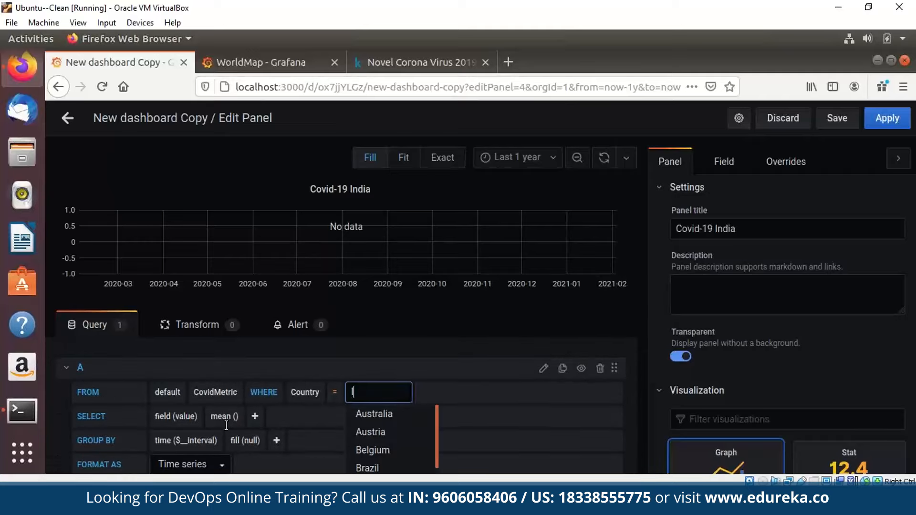
key(Return)
Select the Confirmed field, then add a second field row set to Deaths and view its function choices.
click(186, 416)
click(191, 432)
click(274, 417)
scroll(274, 417, down, 3)
click(376, 464)
click(185, 372)
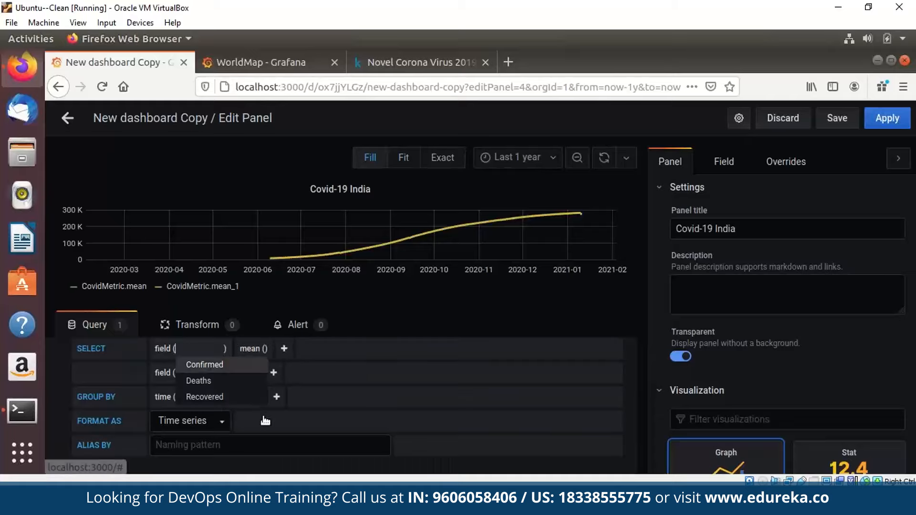
click(191, 384)
click(261, 372)
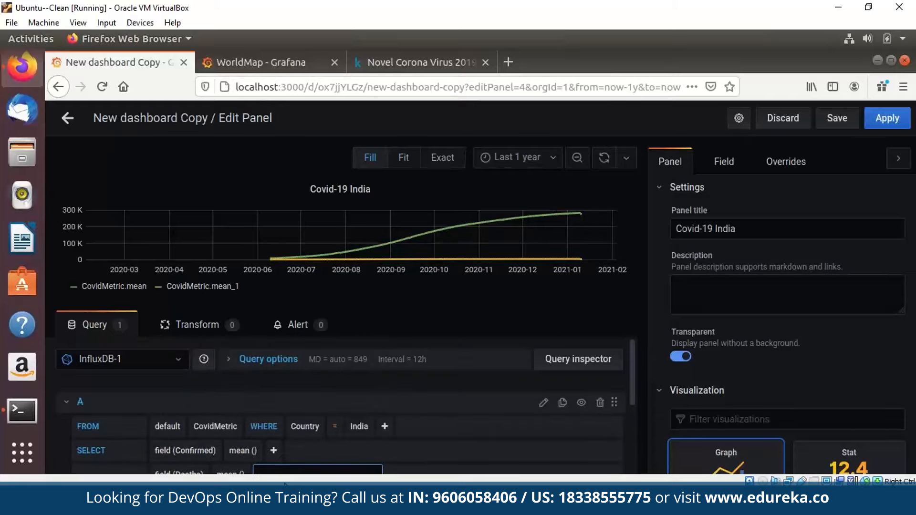
scroll(284, 477, down, 5)
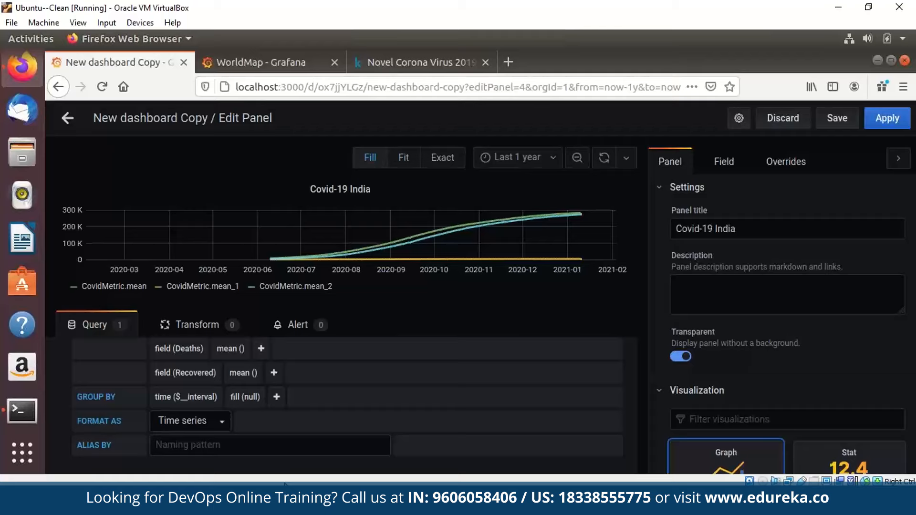
scroll(334, 420, up, 3)
scroll(711, 405, down, 10)
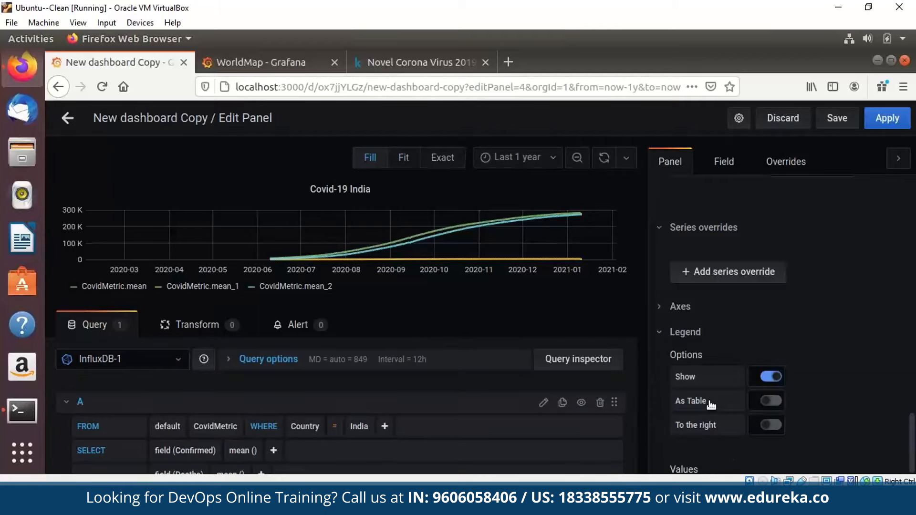
Save the dashboard with Ctrl+S and go back from the panel editor to the dashboard.
click(710, 380)
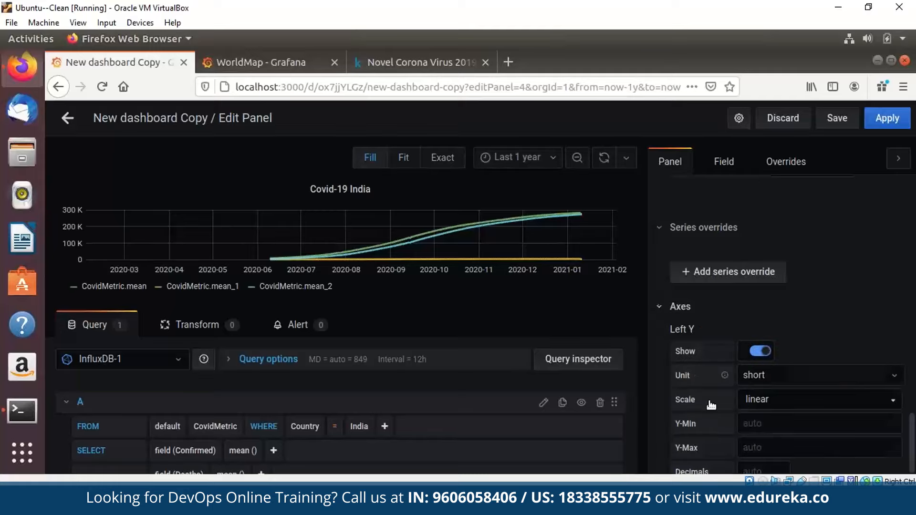
scroll(710, 405, up, 6)
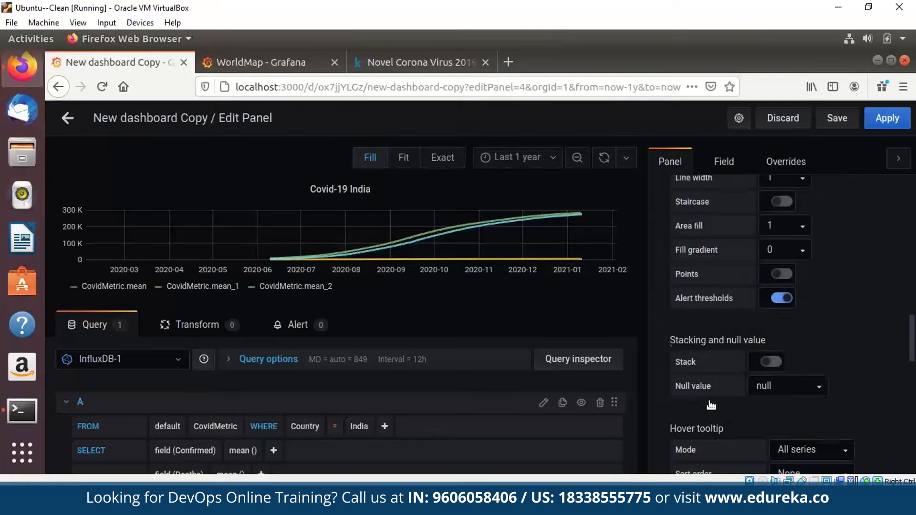
scroll(711, 405, up, 10)
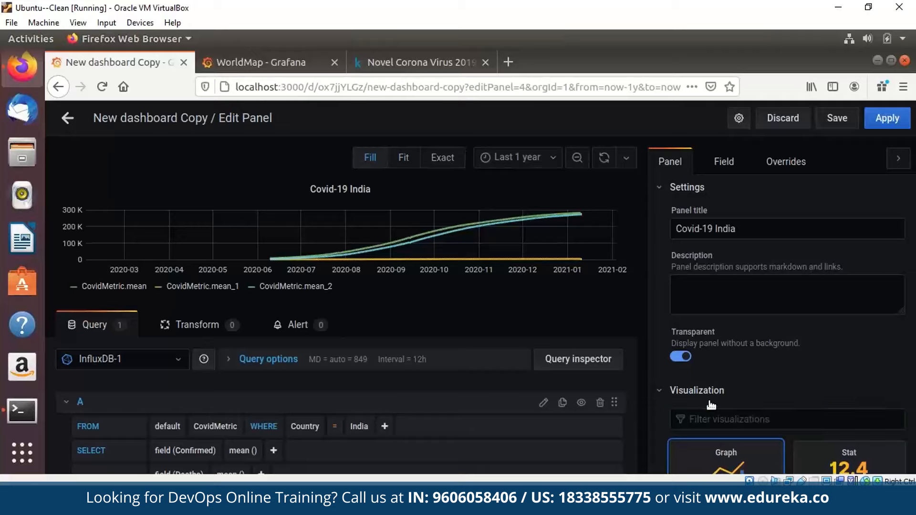
key(ctrl+s)
click(340, 194)
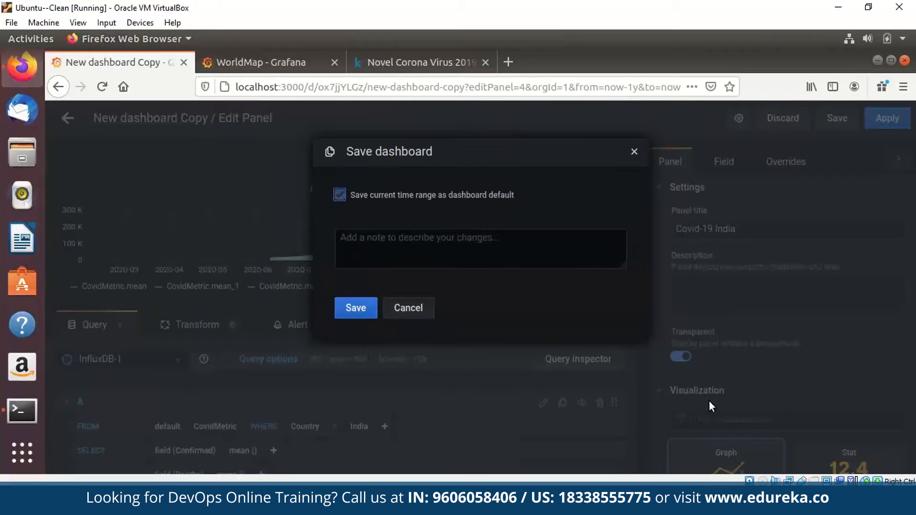
click(355, 308)
click(887, 118)
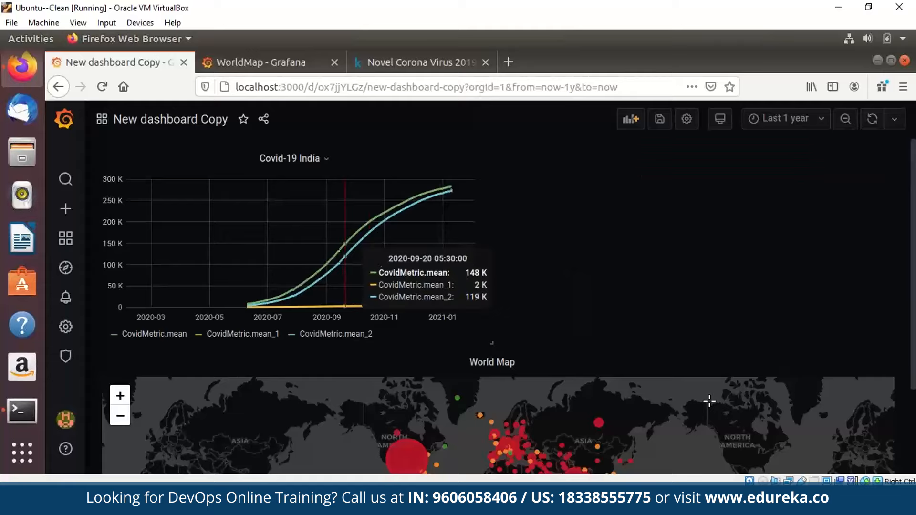
Open the Covid-19 India panel editor, view the time range choices without changing them, then exit.
click(290, 158)
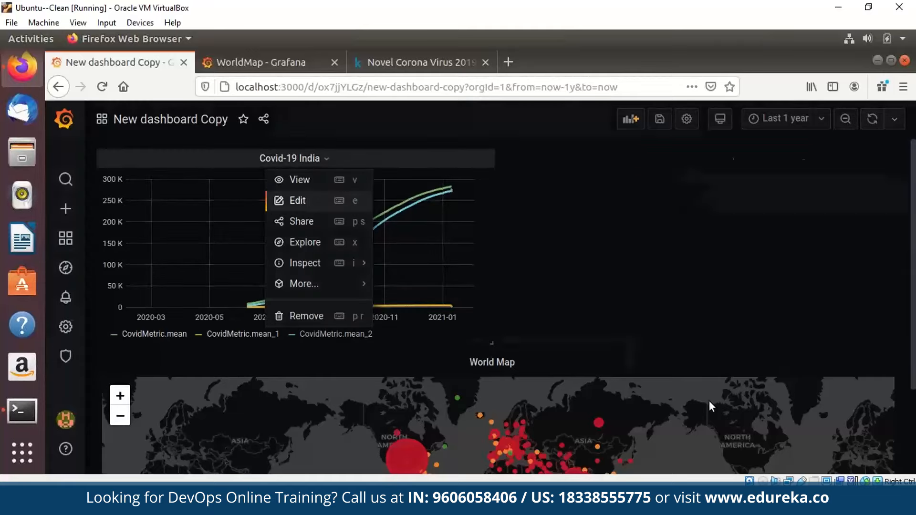
click(298, 200)
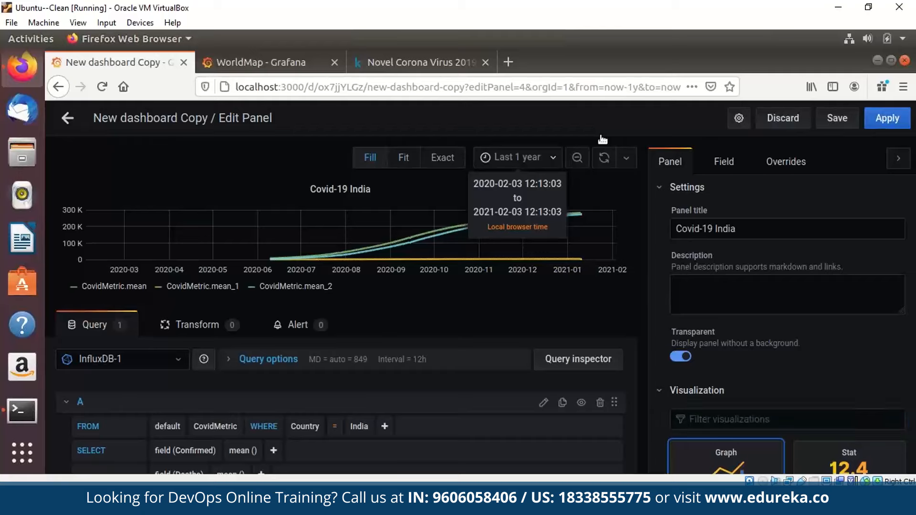
click(518, 157)
scroll(516, 299, down, 10)
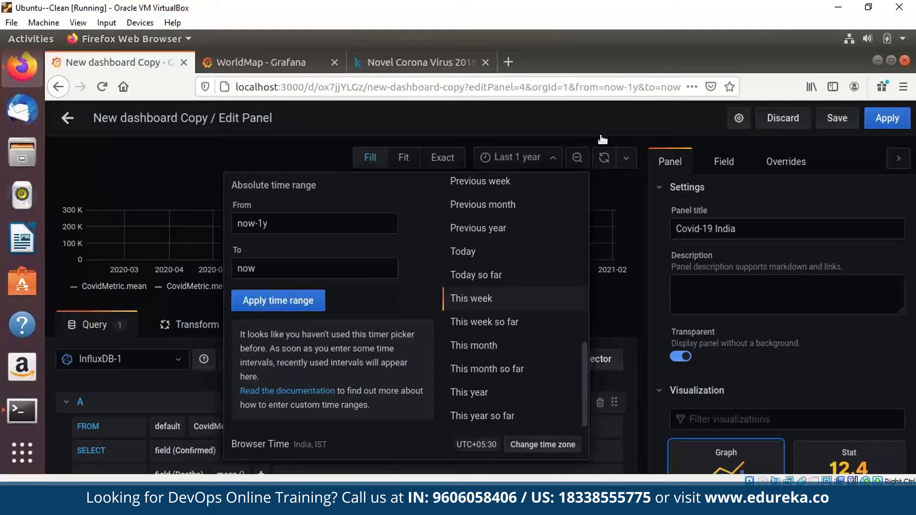
click(603, 139)
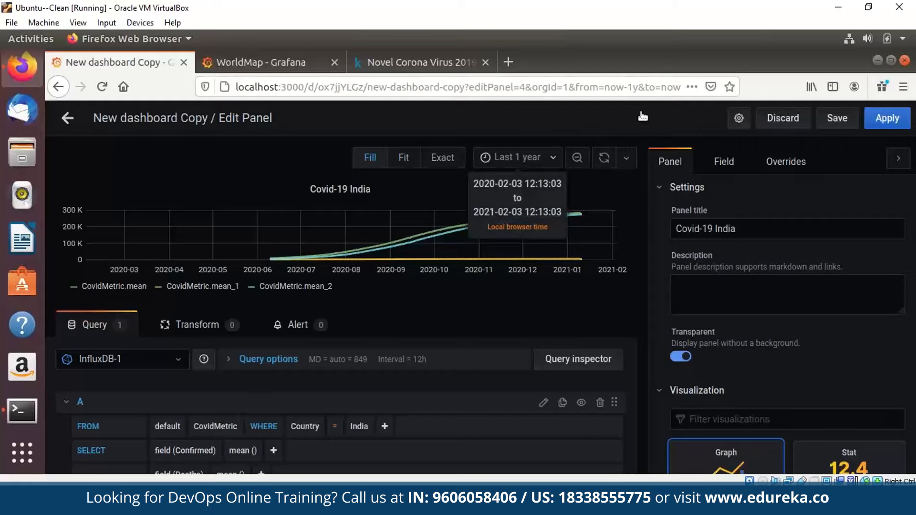
key(Escape)
Drag the World Map to the top and widen the Covid-19 India graph to full width.
drag(536, 364, 536, 152)
scroll(451, 349, down, 3)
scroll(450, 349, up, 3)
scroll(451, 349, down, 3)
drag(492, 460, 888, 454)
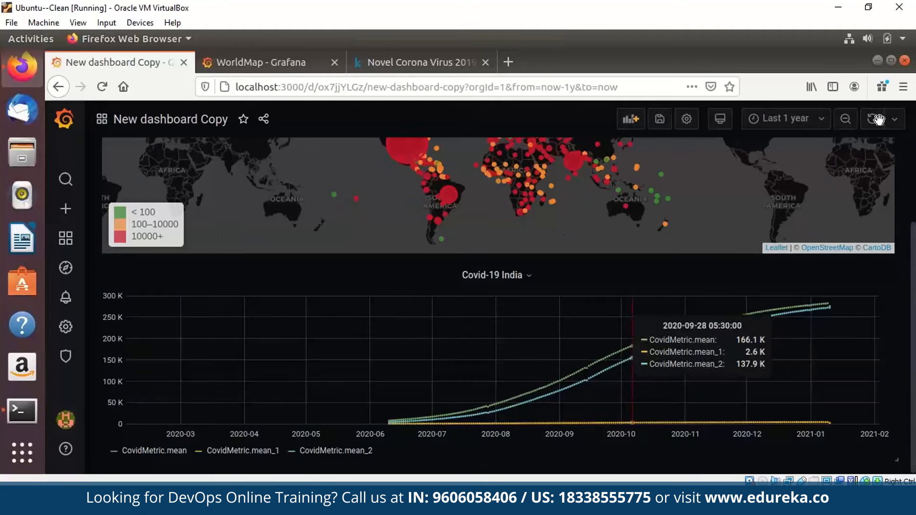
scroll(656, 144, up, 2)
Add a new panel using InfluxDB-1 as its data source.
click(631, 90)
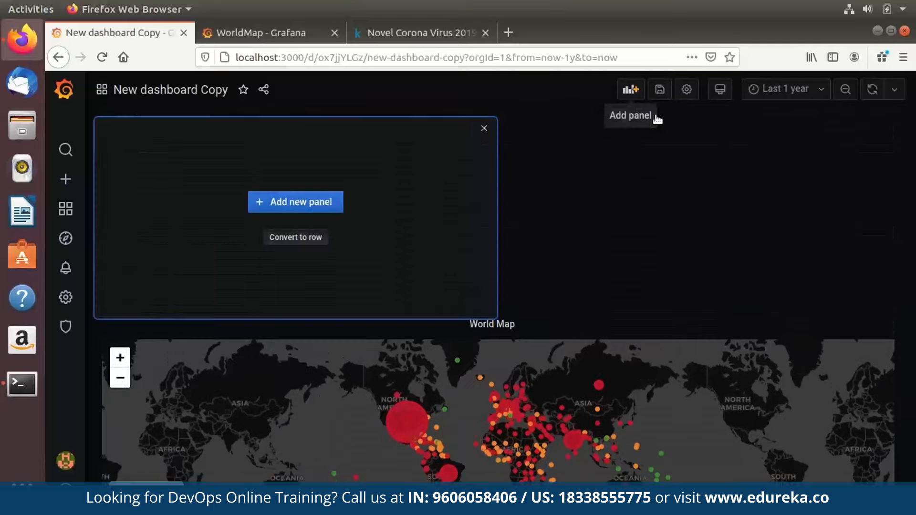
click(296, 202)
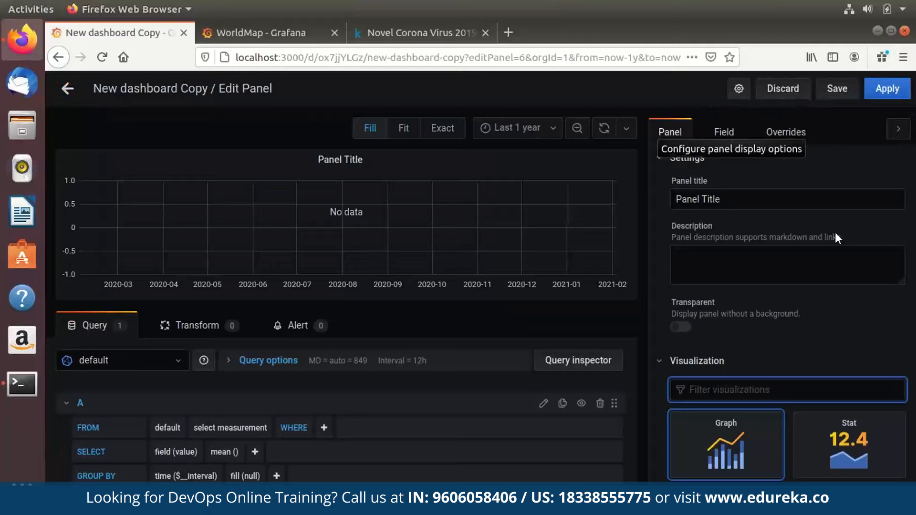
click(123, 361)
click(101, 433)
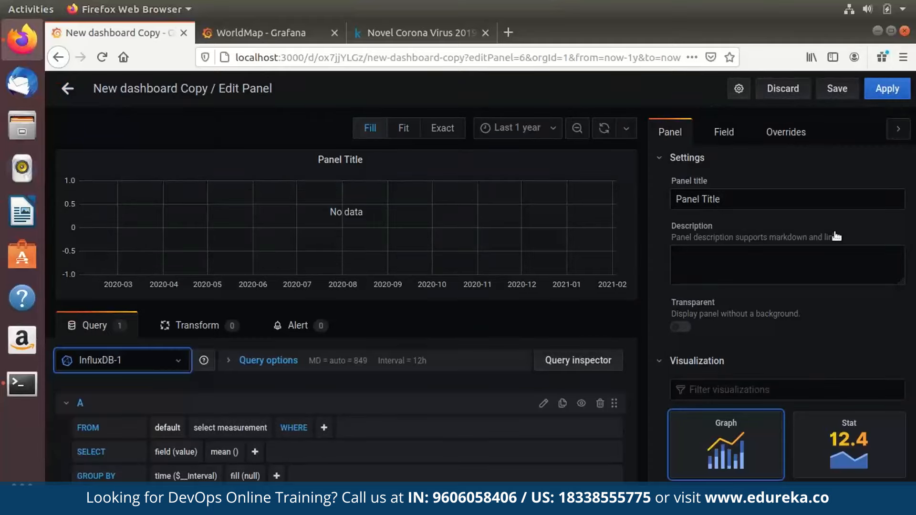
Query CovidMetric where Country = India and plot the Confirmed field.
click(230, 427)
click(223, 466)
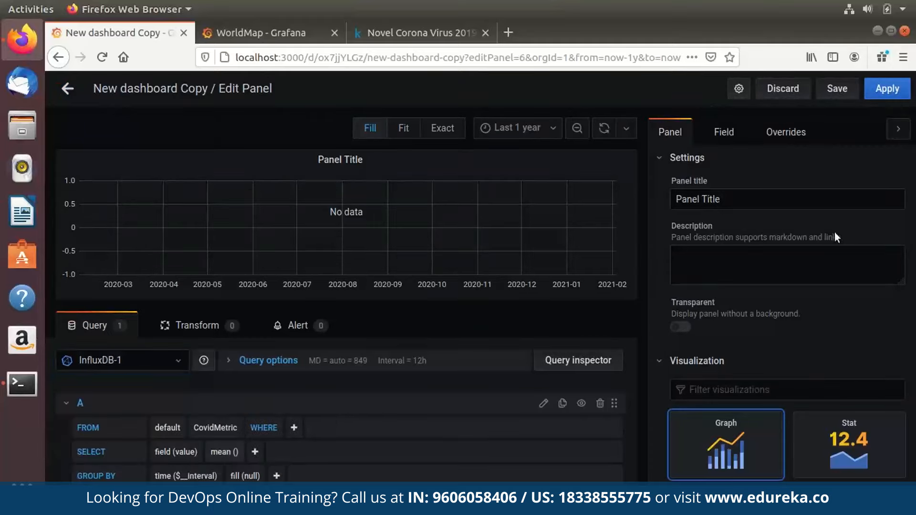
click(294, 427)
click(311, 445)
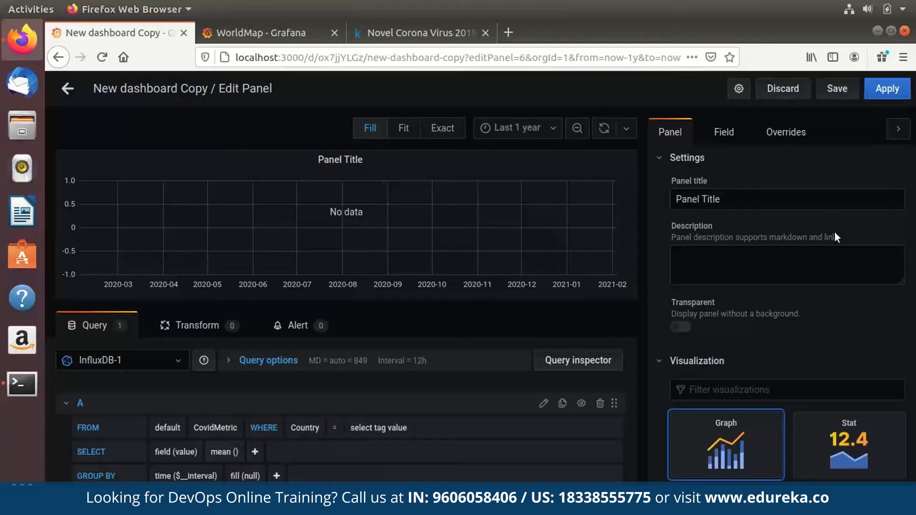
click(379, 428)
text(India)
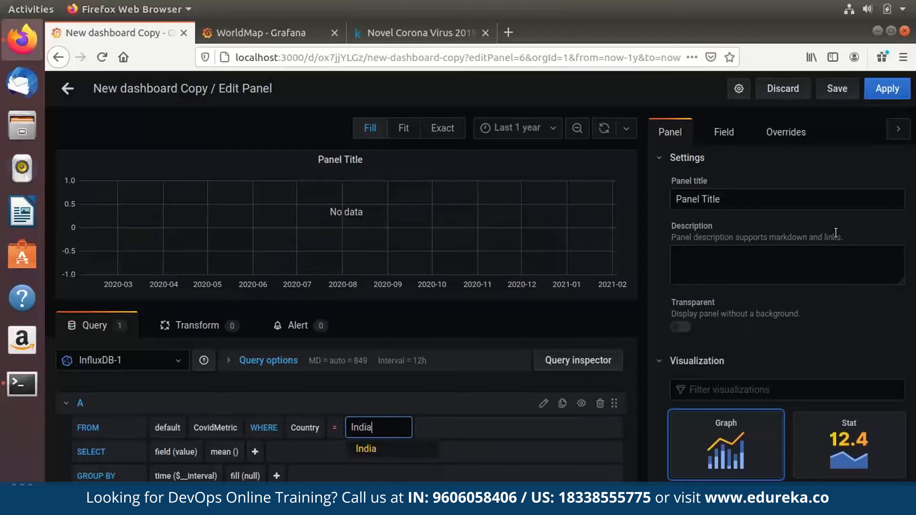
key(Return)
click(189, 452)
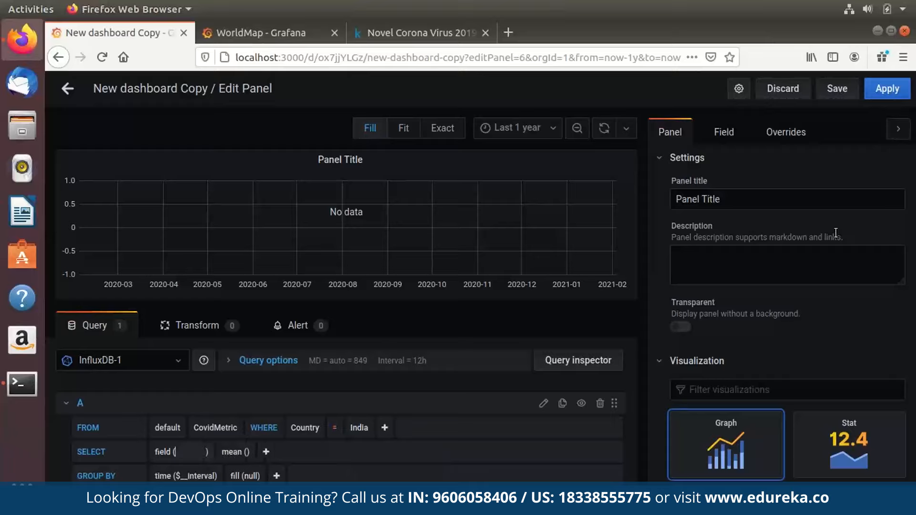
click(210, 469)
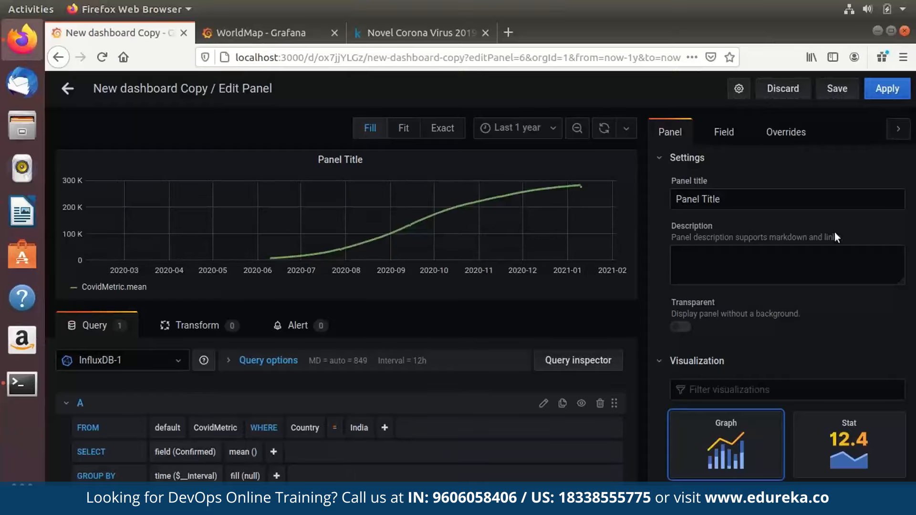
Title the panel 'Confirmed Cases in India', leaving transparency off.
scroll(835, 237, down, 5)
scroll(836, 236, up, 4)
scroll(837, 237, up, 1)
key(Tab)
text(C)
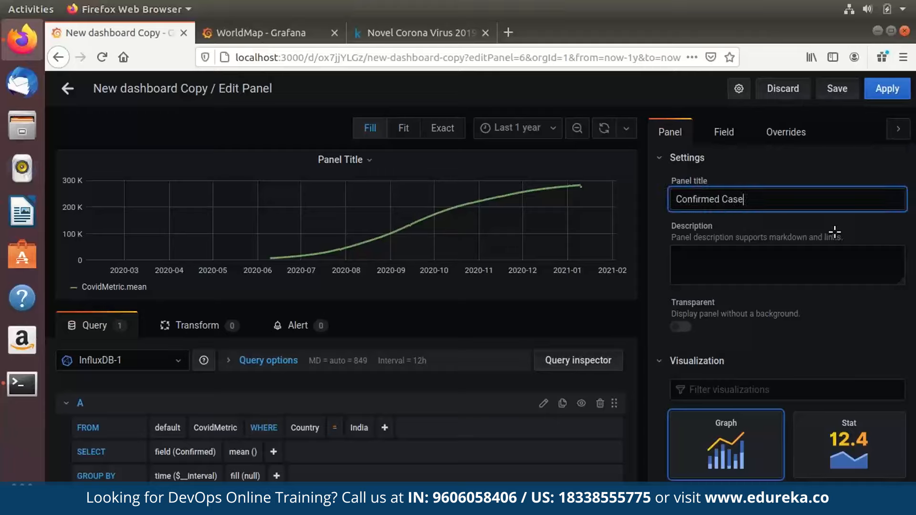
text(onfirmed Cases in India)
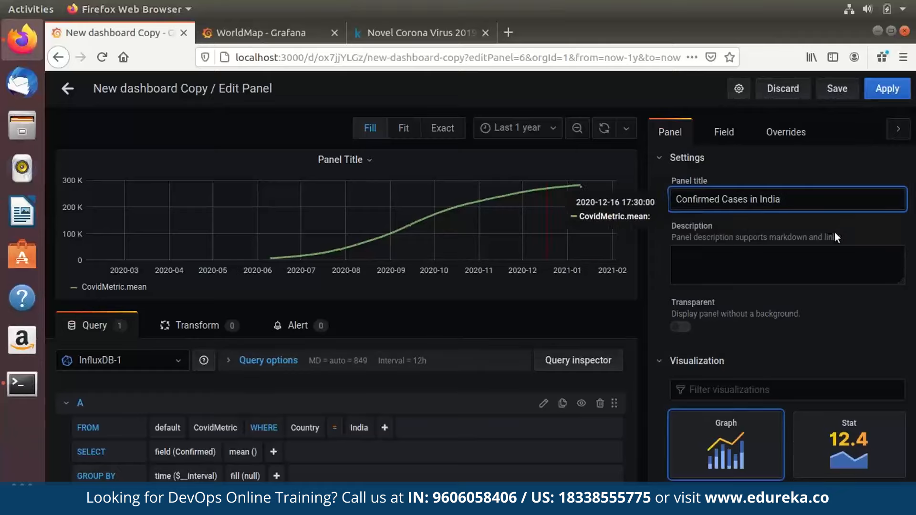
key(Tab)
key(Tab)
key(space)
scroll(835, 231, down, 5)
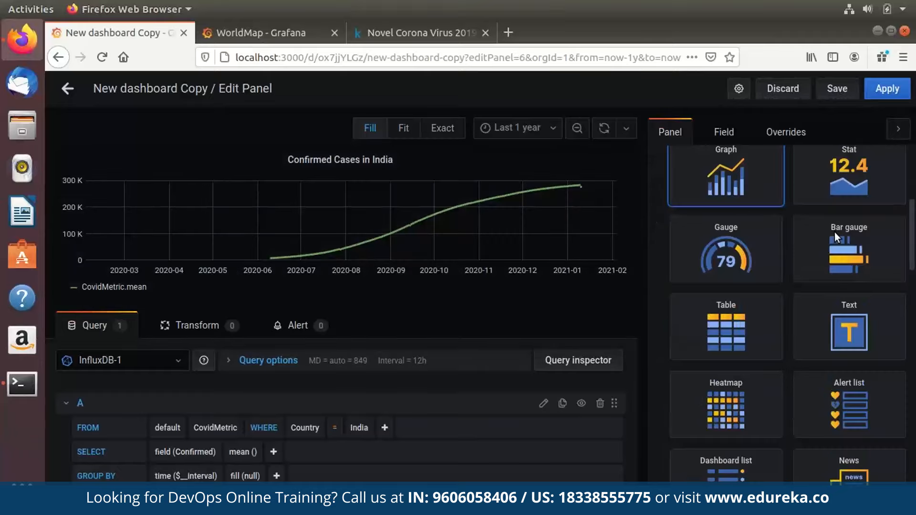
scroll(835, 232, up, 5)
key(space)
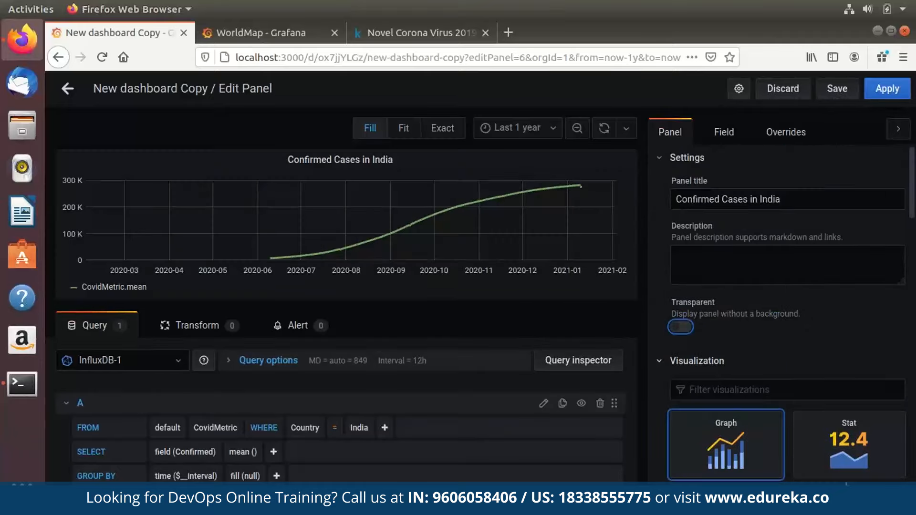
Change the 80 threshold colour to yellow and apply the panel to the dashboard.
scroll(846, 483, down, 10)
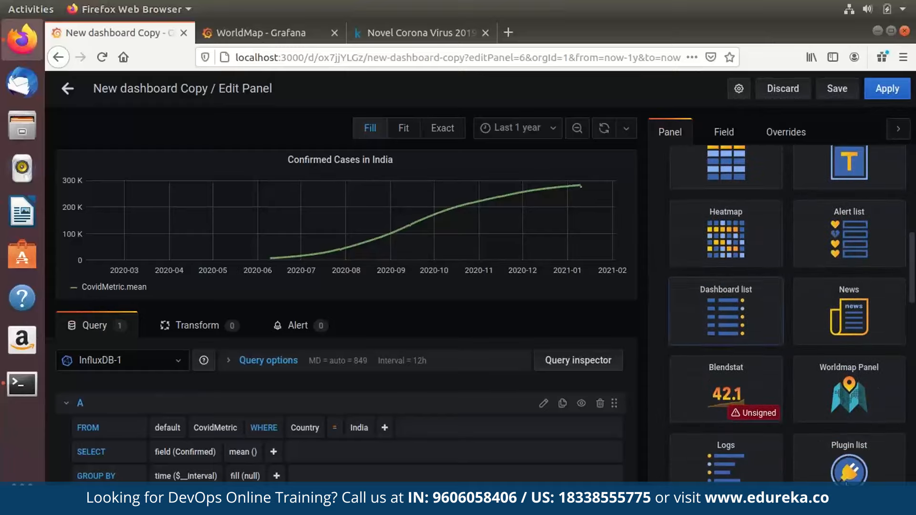
scroll(787, 310, down, 8)
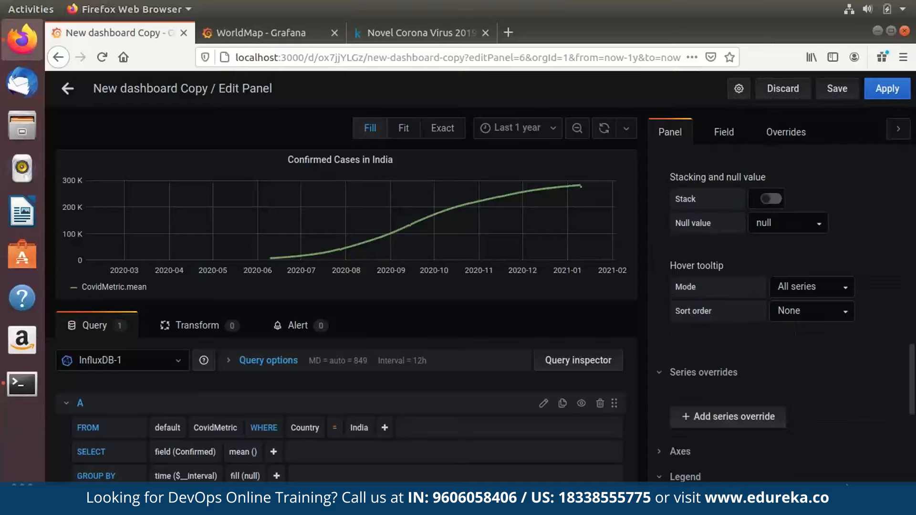
scroll(788, 310, up, 12)
scroll(794, 355, up, 1)
scroll(794, 355, down, 3)
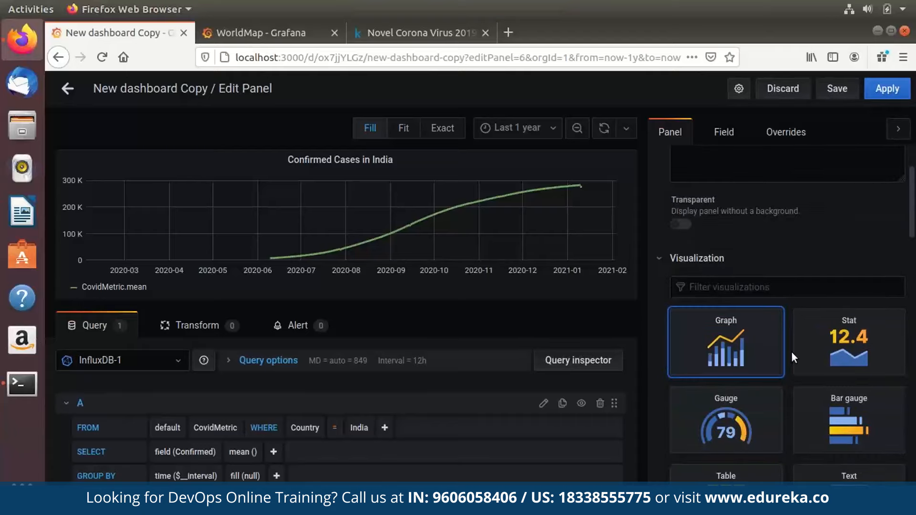
scroll(794, 355, down, 6)
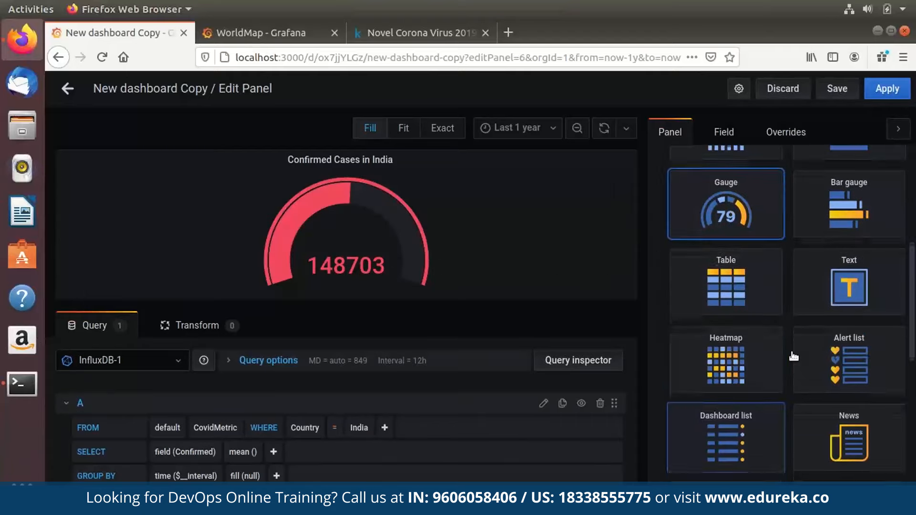
scroll(793, 356, down, 7)
scroll(793, 357, up, 4)
scroll(794, 356, down, 4)
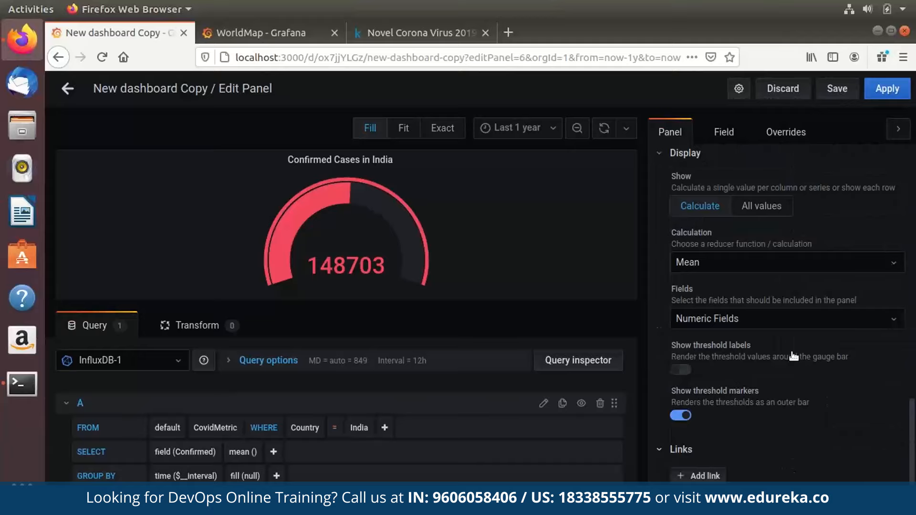
scroll(793, 357, up, 14)
click(724, 132)
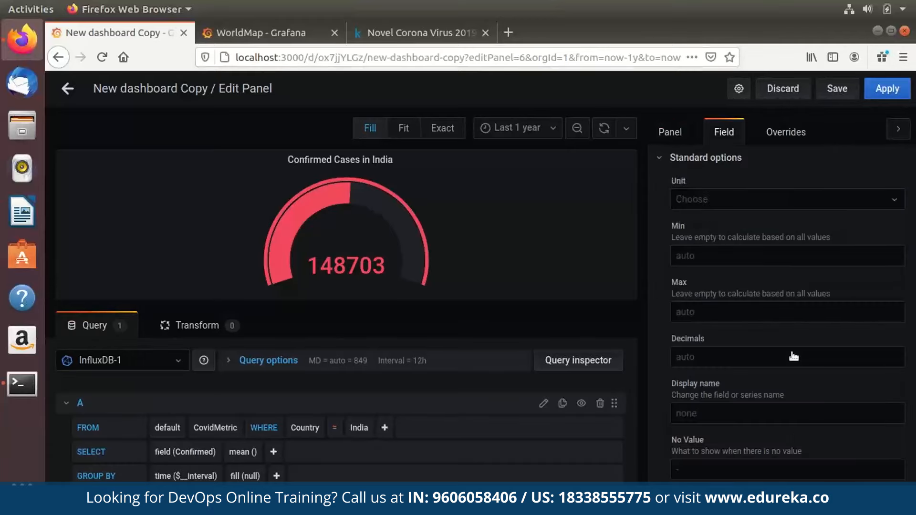
scroll(793, 358, down, 4)
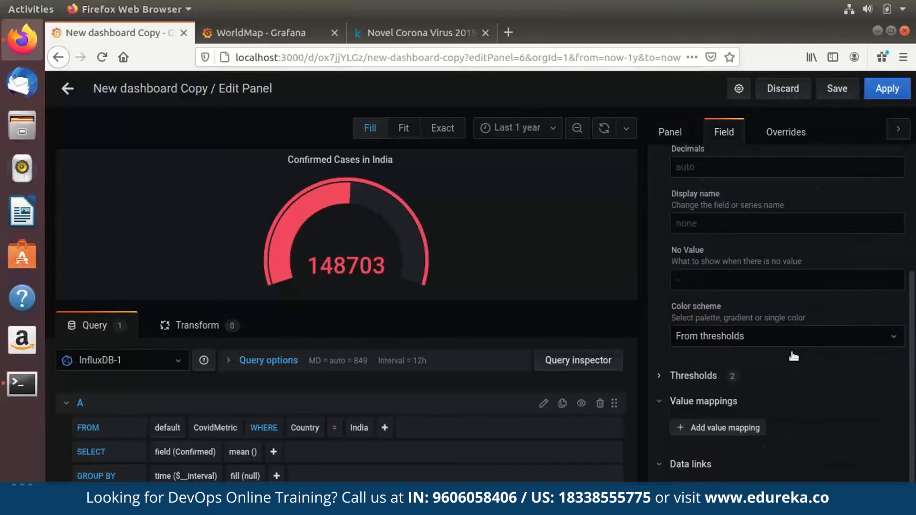
click(693, 376)
scroll(693, 376, down, 1)
click(685, 392)
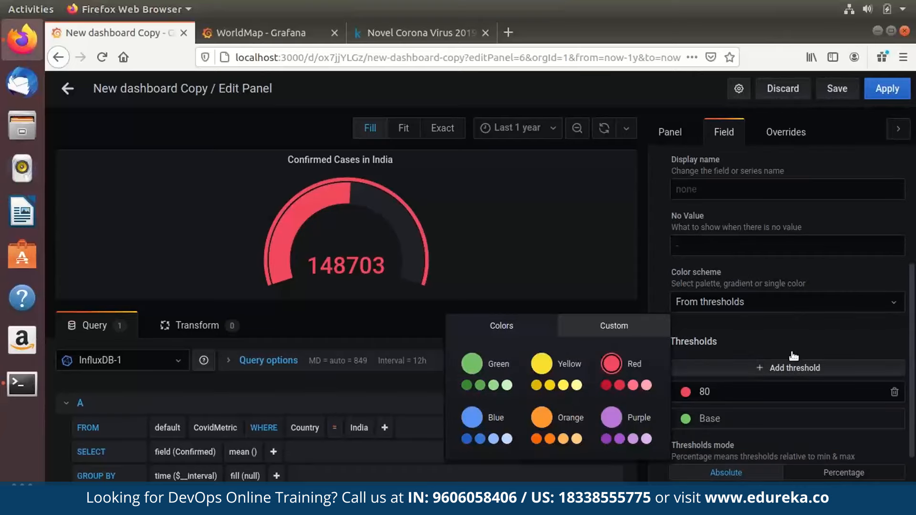
click(536, 385)
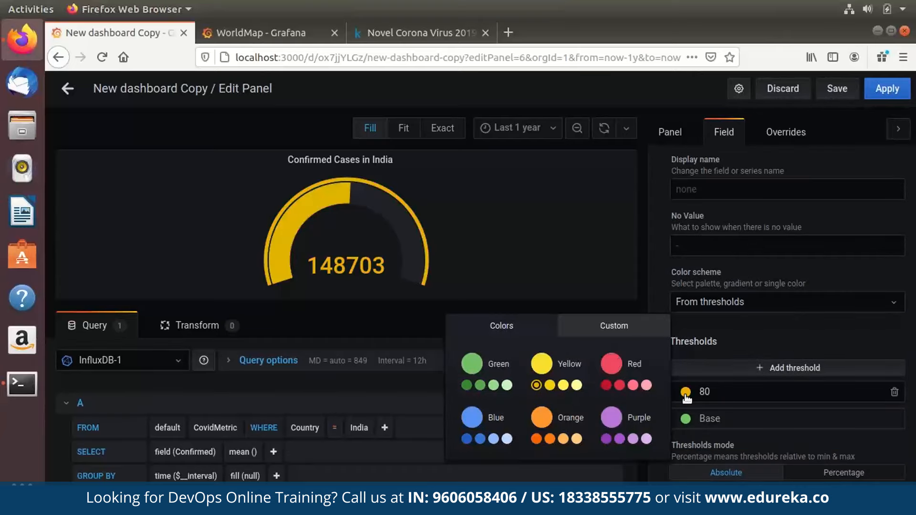
click(887, 89)
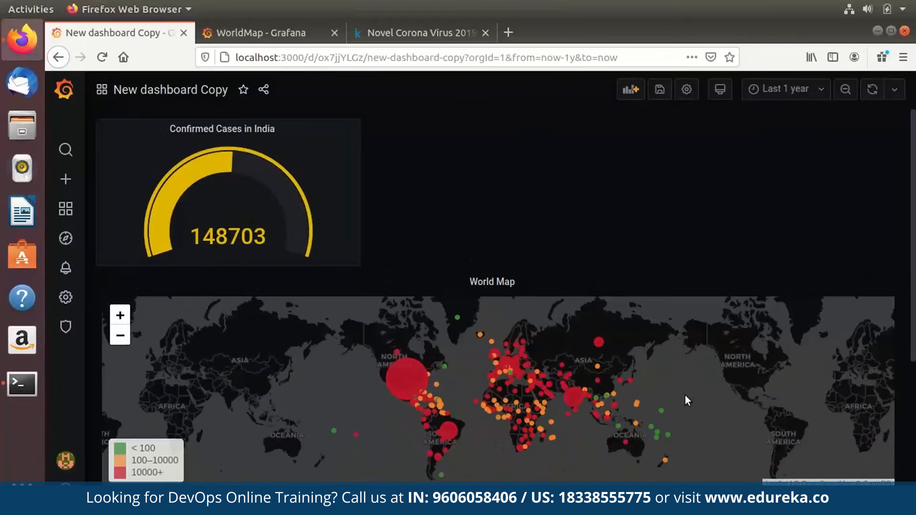
Add a new panel that queries the Deaths field for India.
click(630, 89)
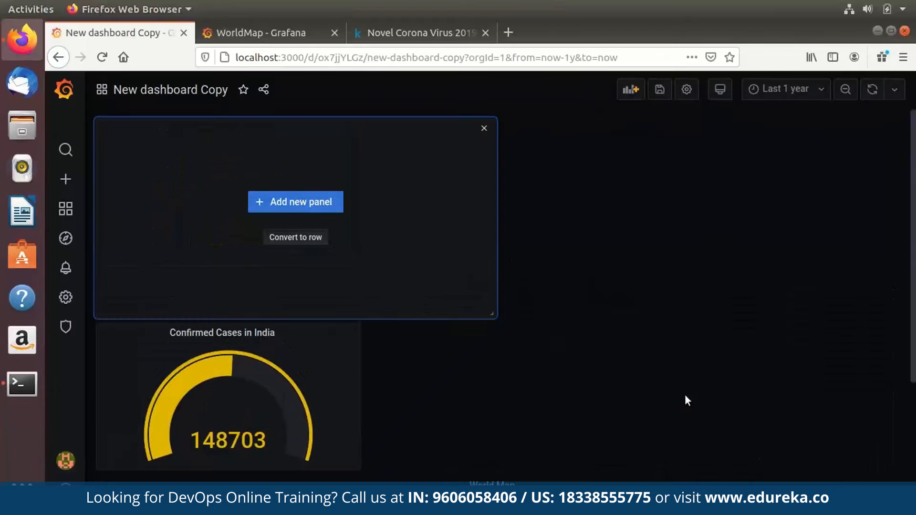
click(296, 202)
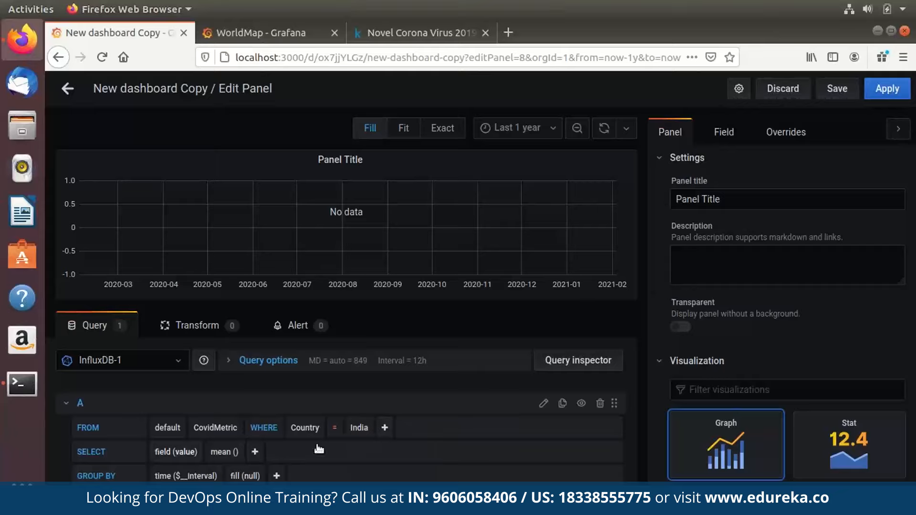
click(185, 452)
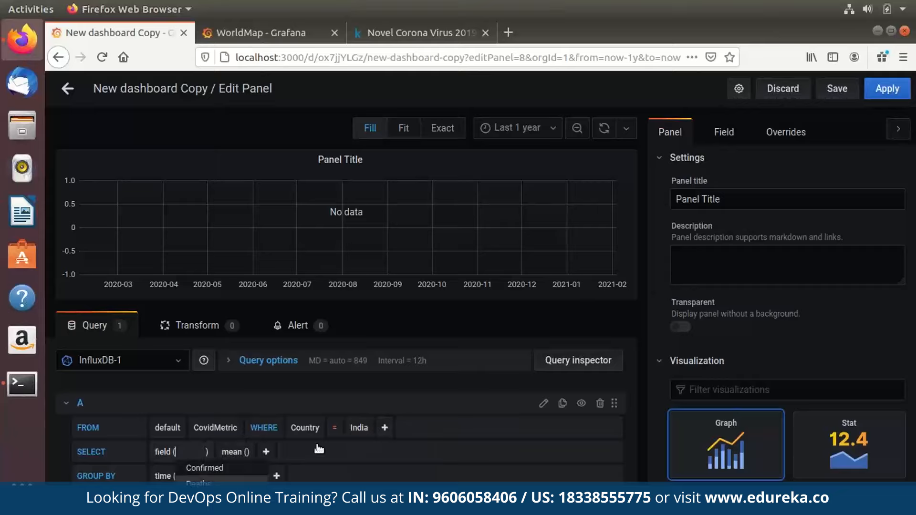
click(199, 479)
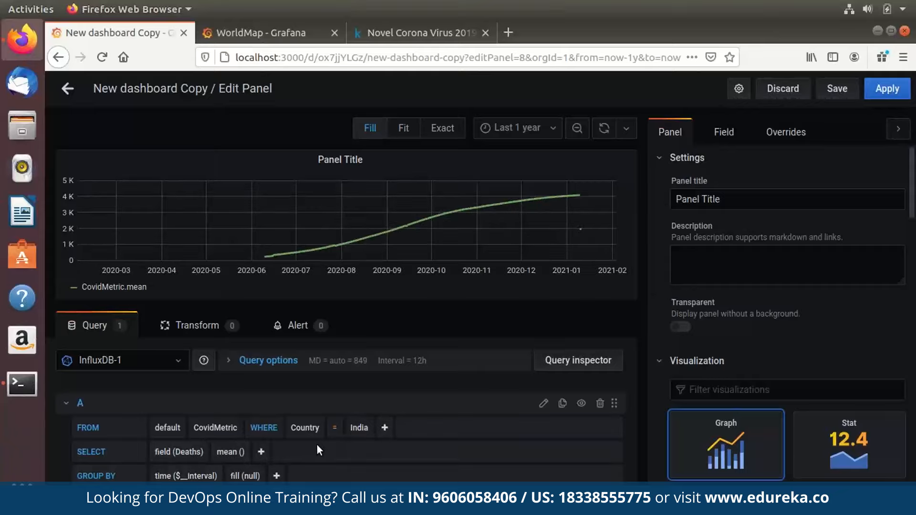
Display it as a gauge titled 'Death Cases in India'.
scroll(831, 434, down, 4)
click(735, 291)
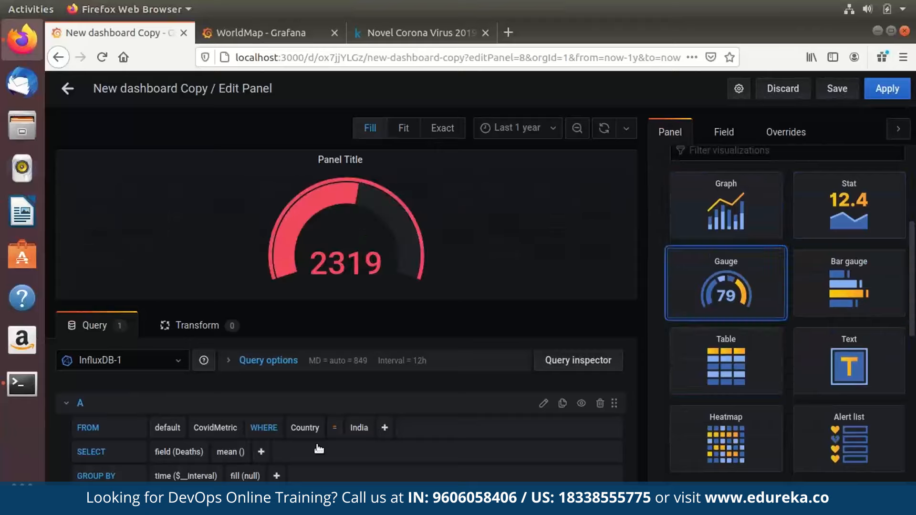
scroll(735, 291, up, 5)
click(783, 200)
key(ctrl+a)
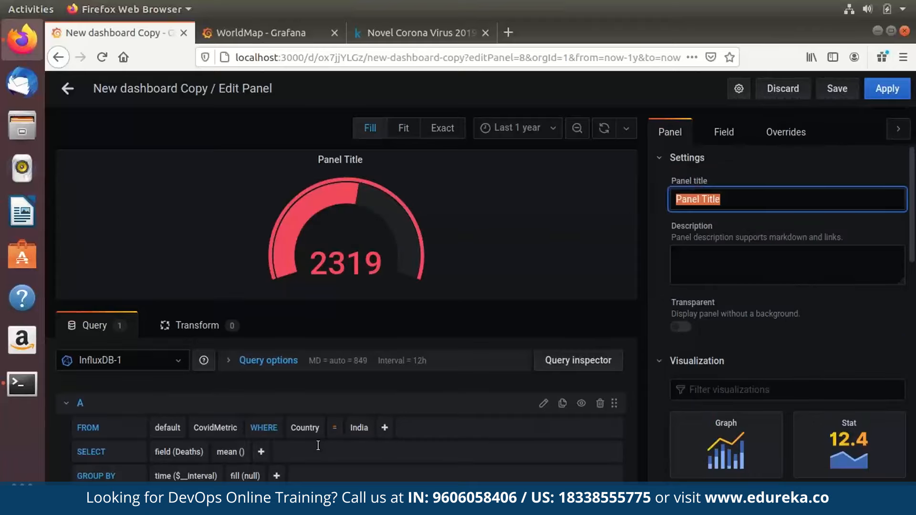
text(eath C)
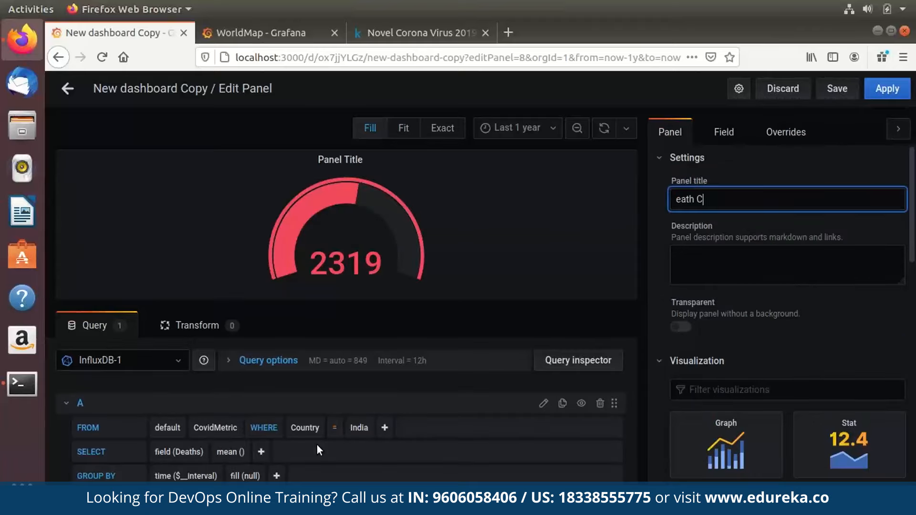
key(BackSpace)
key(BackSpace)
key(BackSpace)
key(BackSpace)
text(Death Cases in India)
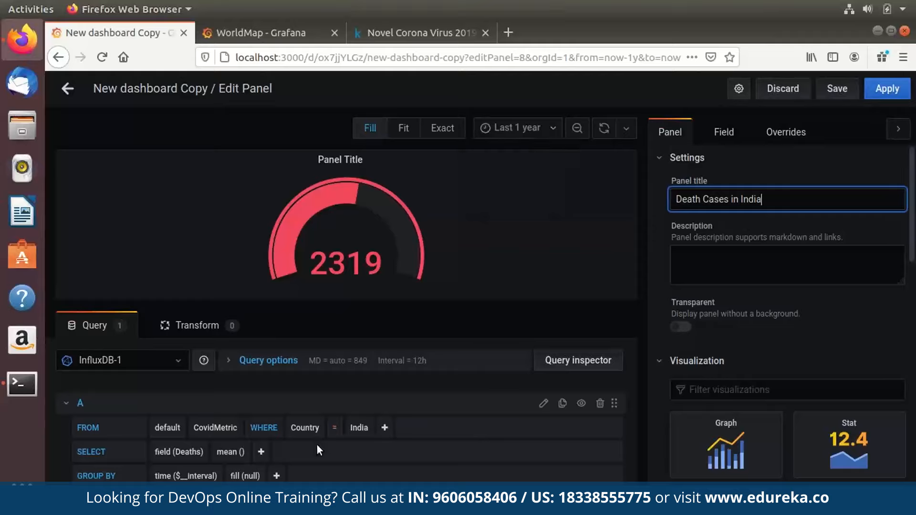
Review the gauge's field settings, apply it, and place it beside the Confirmed Cases gauge.
scroll(787, 311, down, 10)
click(723, 132)
click(670, 132)
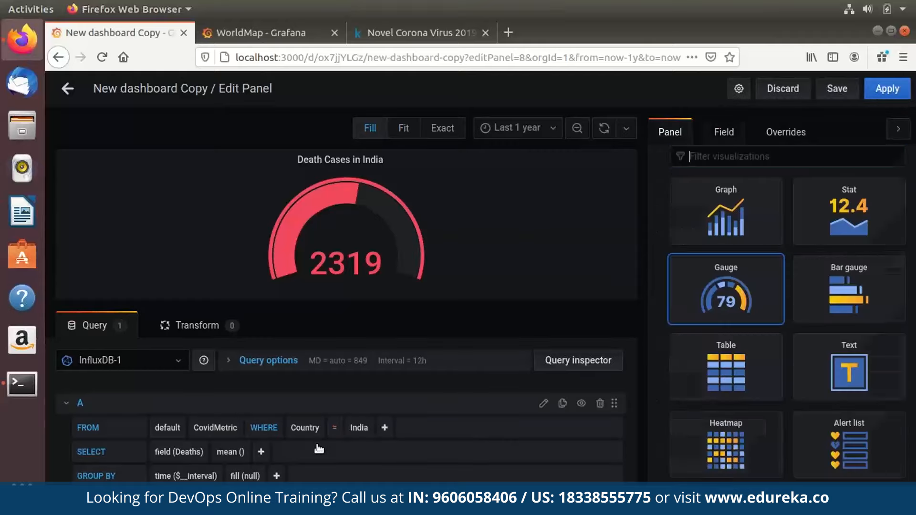
click(724, 132)
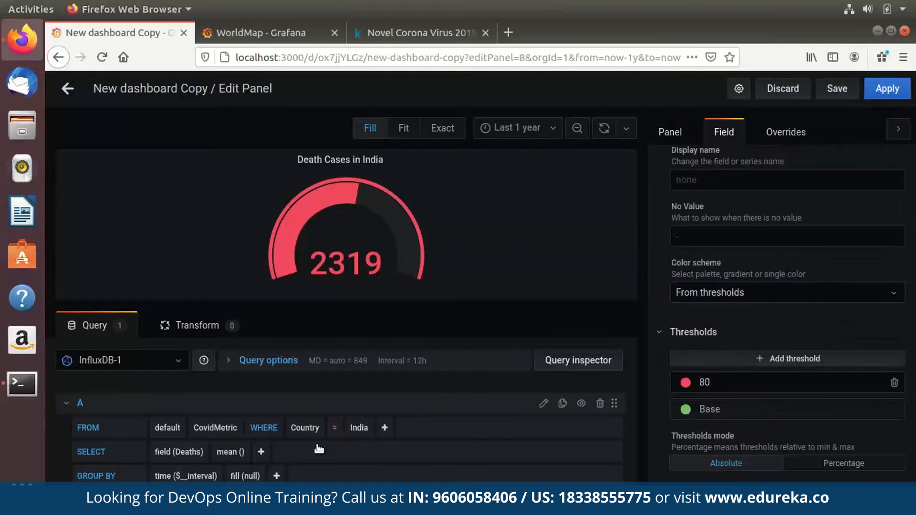
click(886, 89)
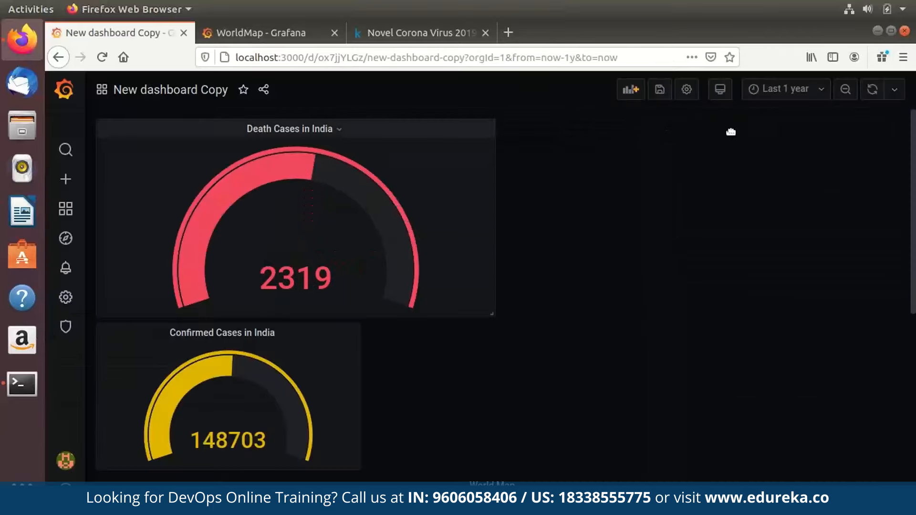
drag(290, 128, 559, 128)
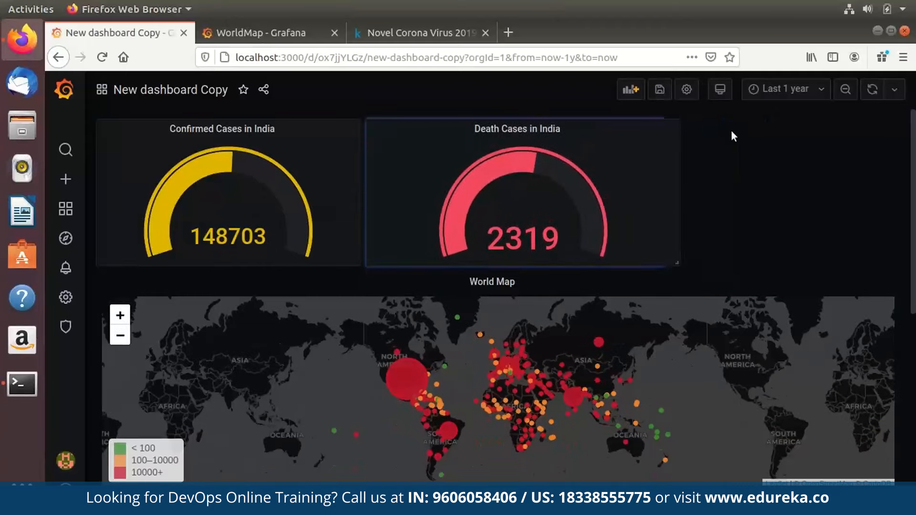
Add another new panel with the Gauge visualization.
click(630, 90)
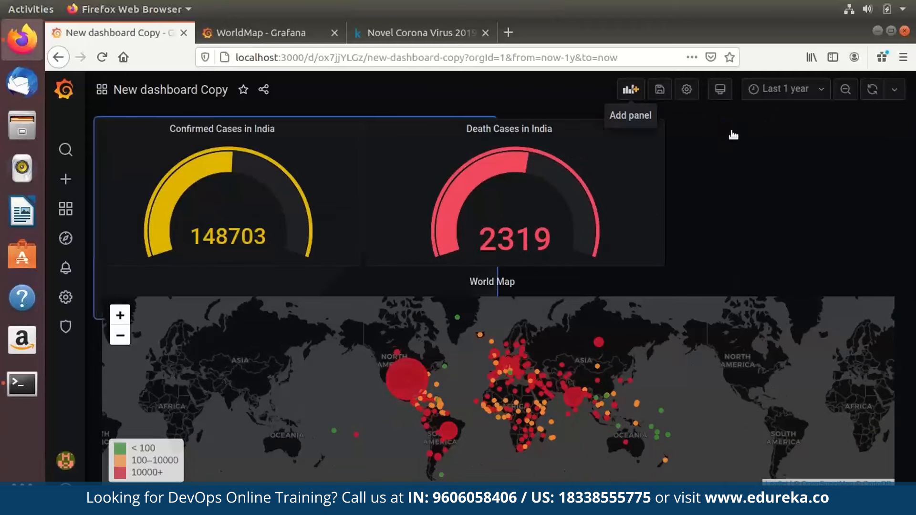
click(296, 202)
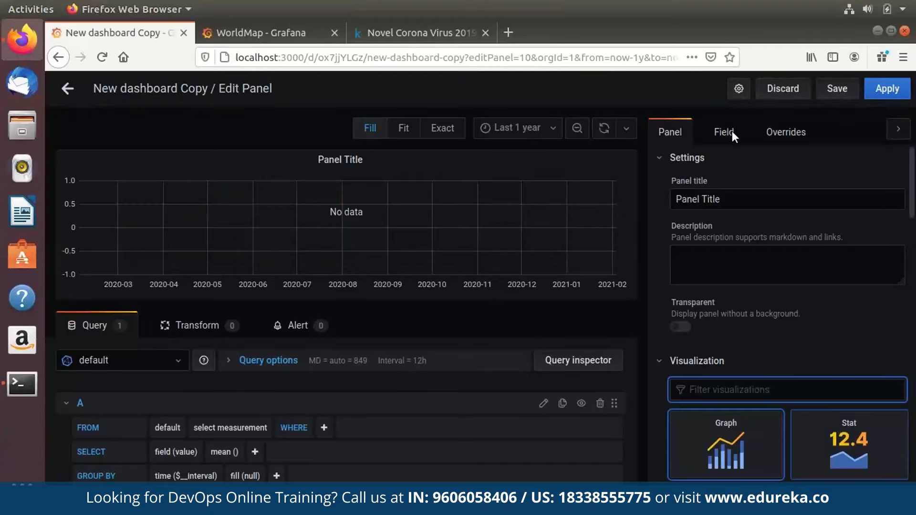
scroll(811, 429, up, 1)
click(727, 451)
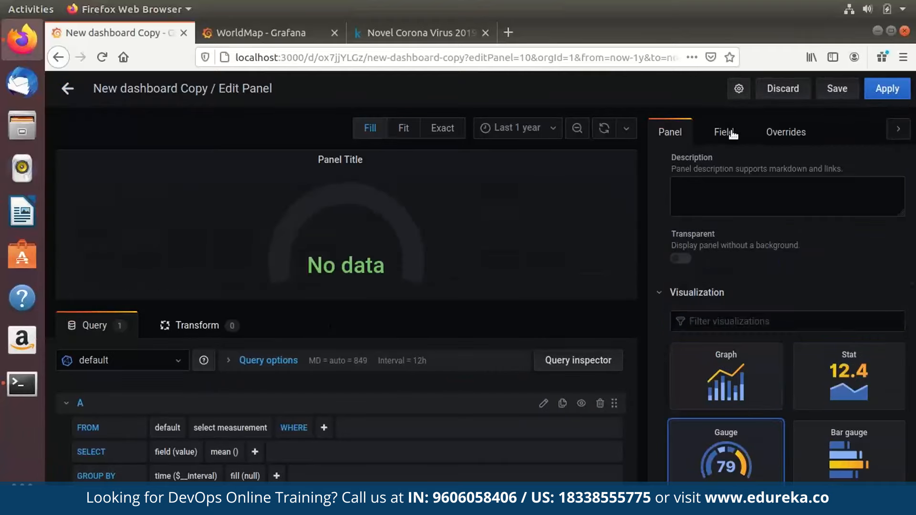
Query InfluxDB-1's CovidMetric for the Recovered field where Country = India.
click(123, 360)
click(102, 433)
click(230, 427)
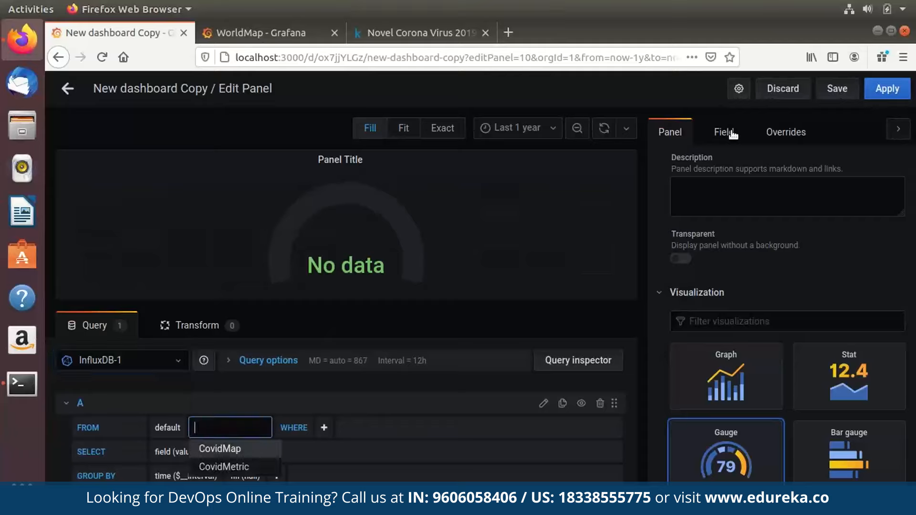
click(221, 464)
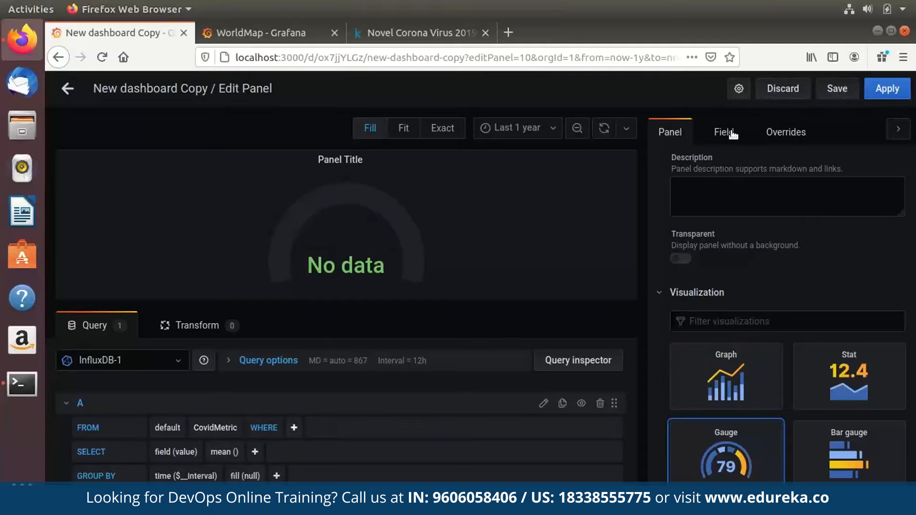
click(294, 427)
click(312, 448)
text(India)
key(Return)
click(185, 452)
click(206, 500)
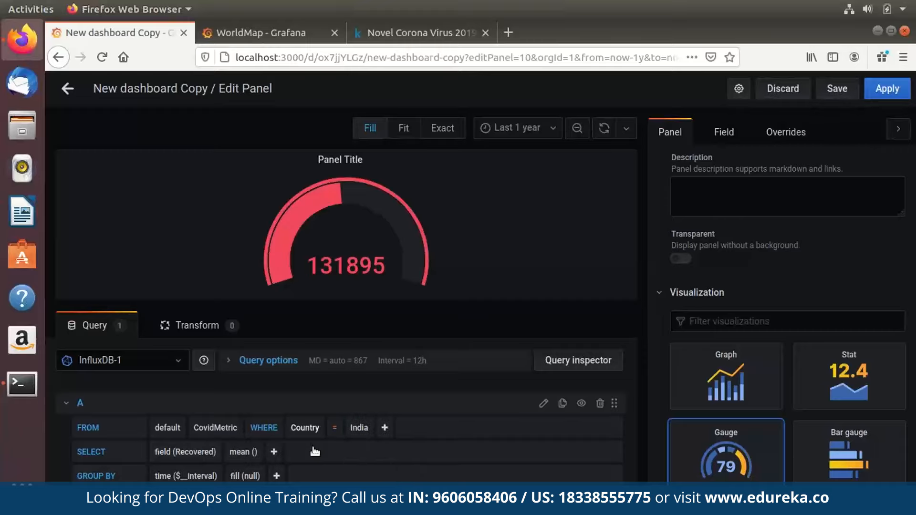
Change the gauge's 80 threshold colour to green.
scroll(313, 449, down, 2)
click(724, 132)
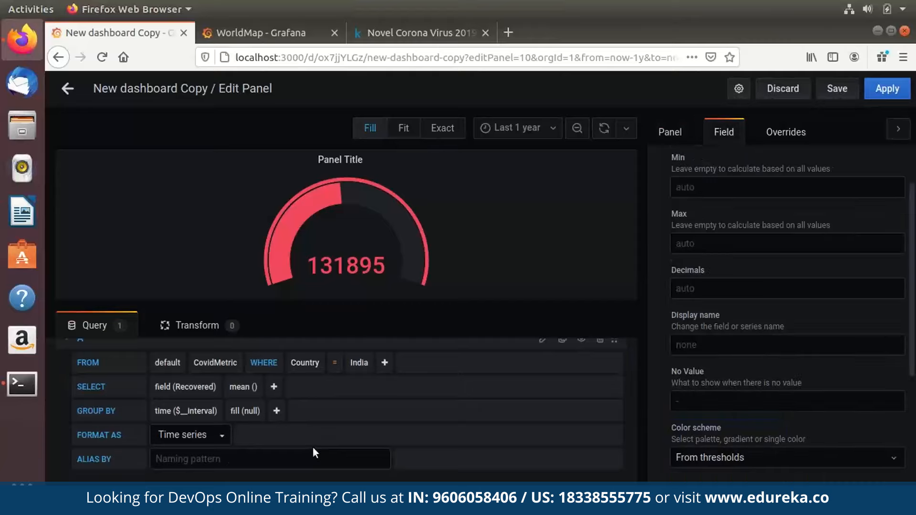
scroll(787, 310, down, 5)
click(686, 283)
click(472, 256)
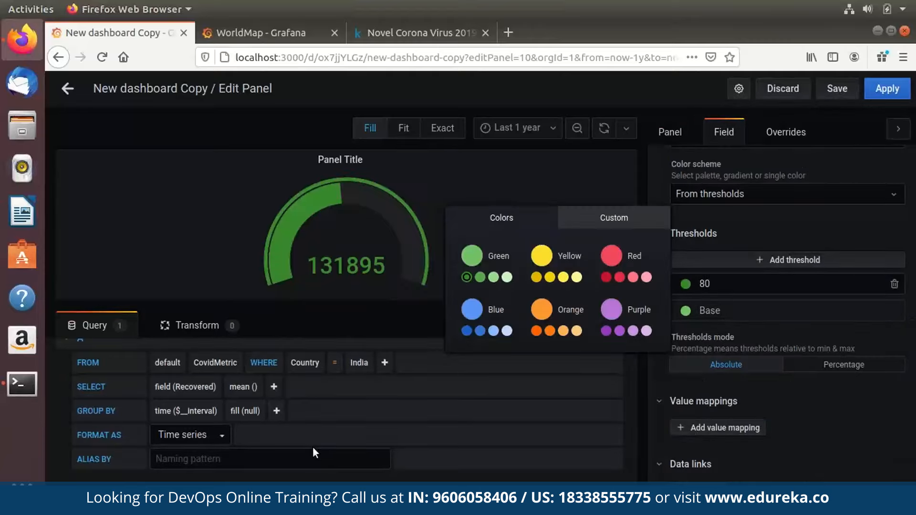
Title the panel 'Recovered Cases In India' and apply it to the dashboard.
click(670, 132)
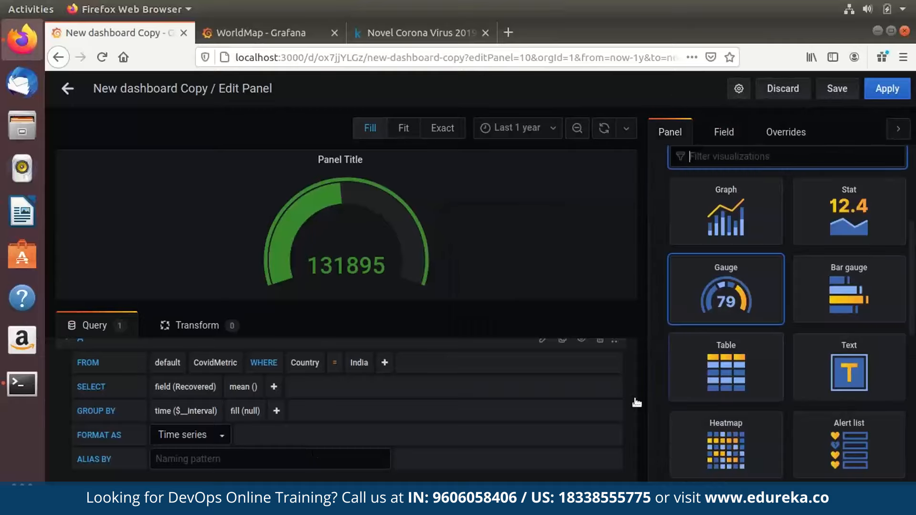
scroll(787, 310, up, 5)
triple_click(698, 199)
text(FRe)
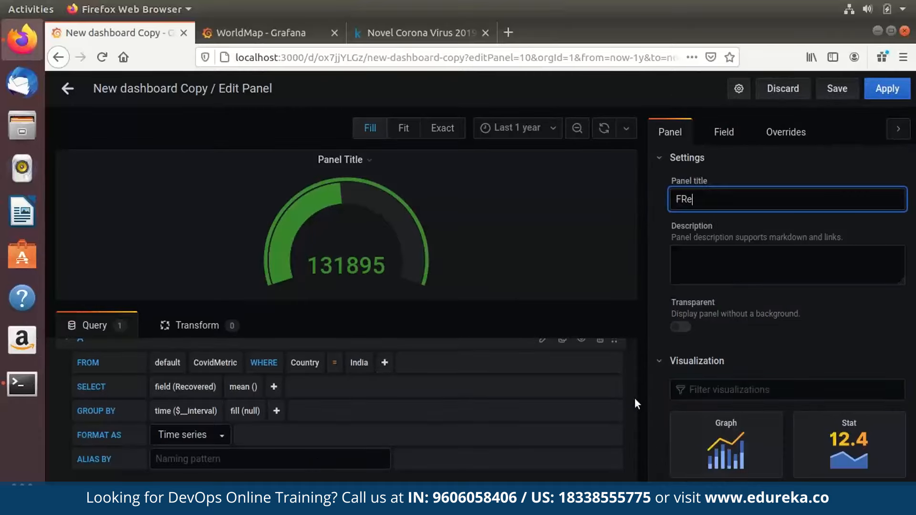
text(covered Cases I)
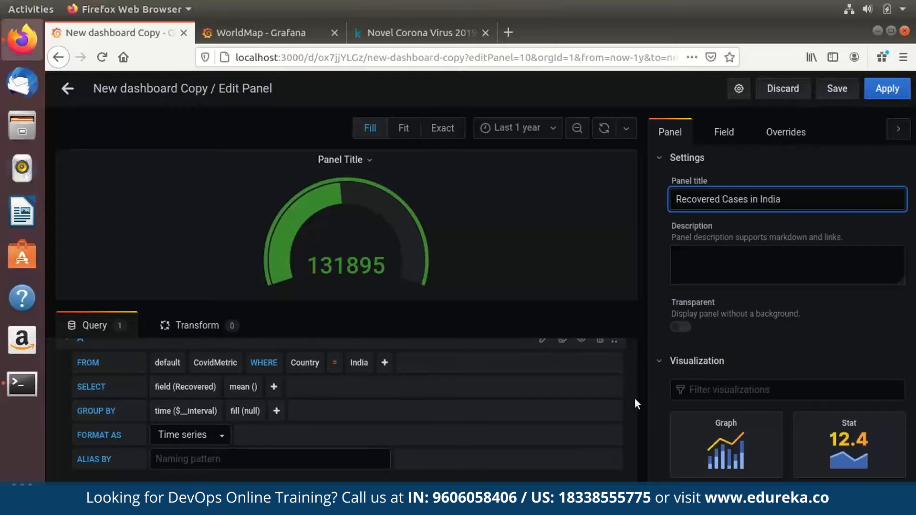
text(n India)
click(886, 88)
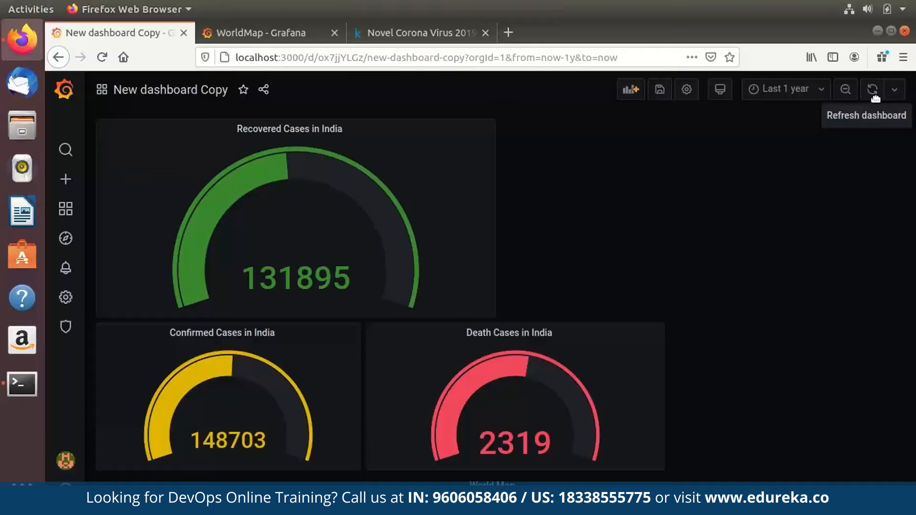
Resize the Recovered gauge and place it right of Death Cases in the top row.
drag(410, 219, 426, 265)
mouse_move(258, 129)
mouse_down()
mouse_move(610, 169)
mouse_move(727, 256)
mouse_move(868, 259)
mouse_move(798, 260)
mouse_up()
drag(683, 129, 797, 135)
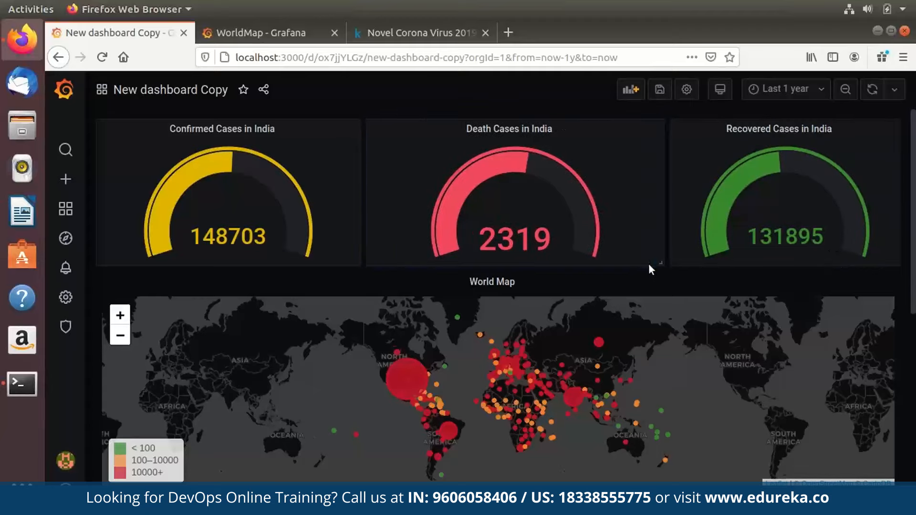
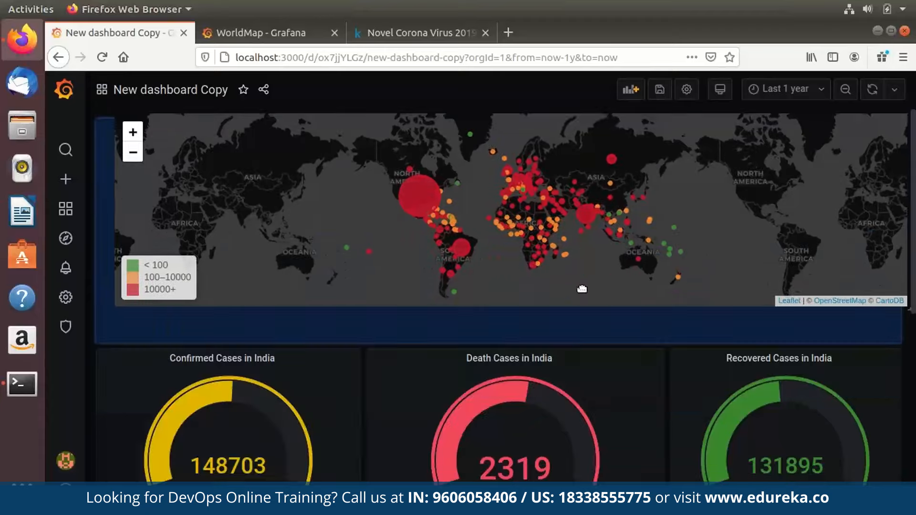
Scroll up and down the dashboard copy to review its existing panels.
scroll(585, 292, down, 5)
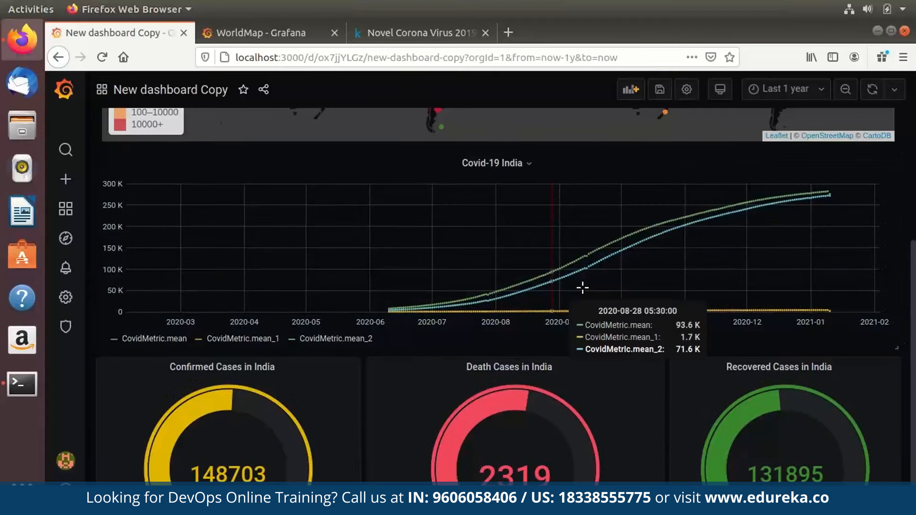
scroll(583, 288, up, 5)
scroll(583, 288, down, 5)
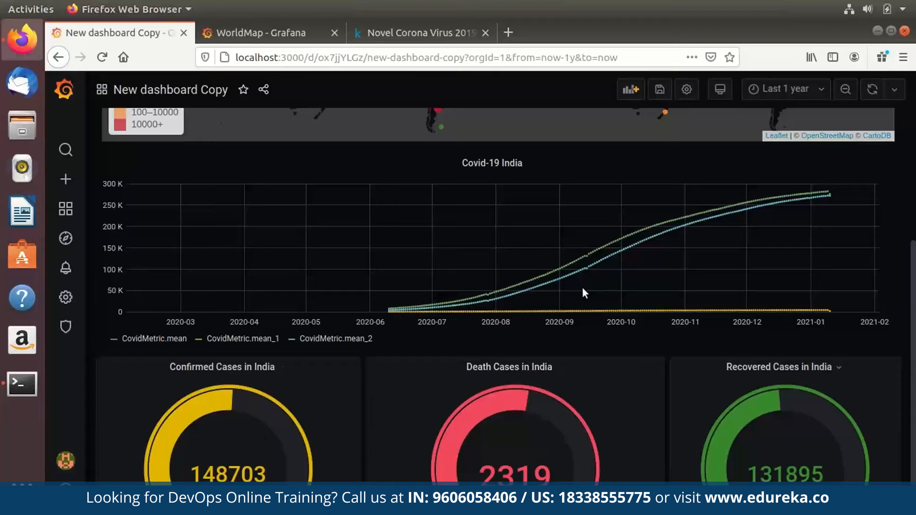
scroll(583, 287, up, 5)
scroll(582, 287, down, 5)
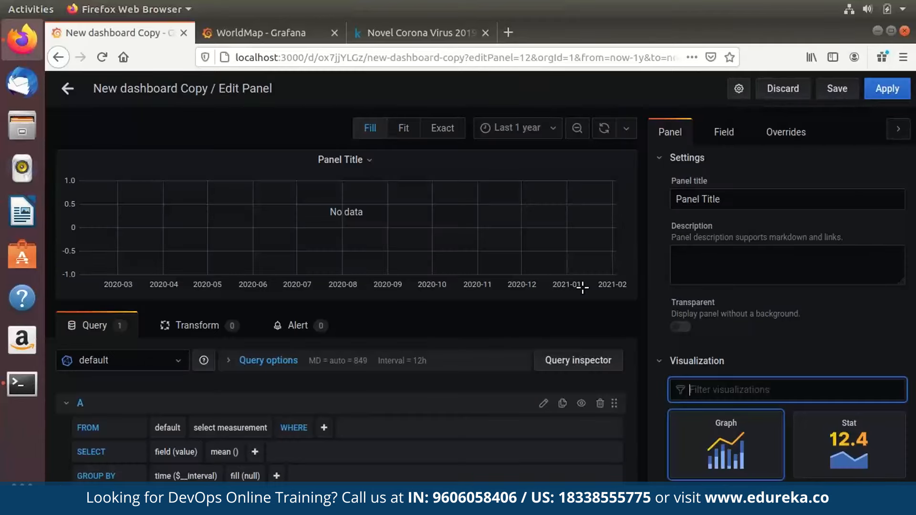
Query CovidMetric from InfluxDB-1, filtered to State = Maharashtra.
click(122, 361)
click(100, 387)
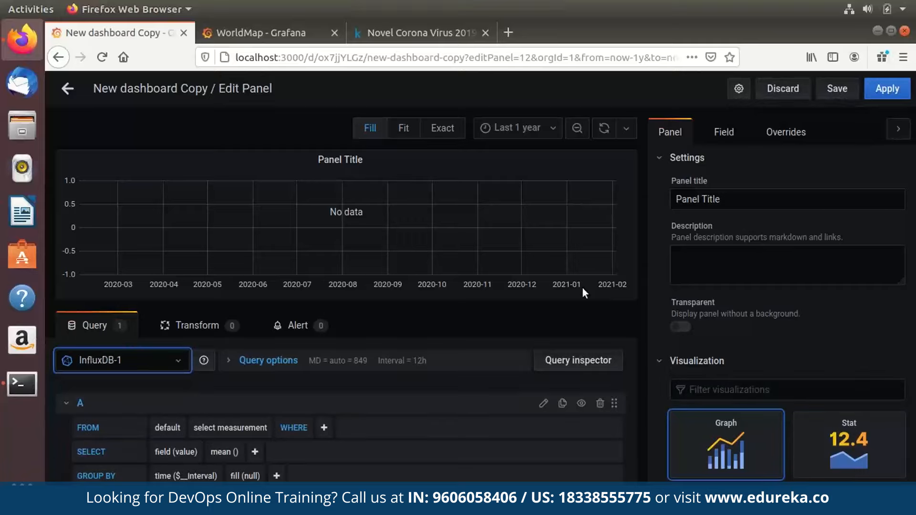
click(230, 428)
click(224, 466)
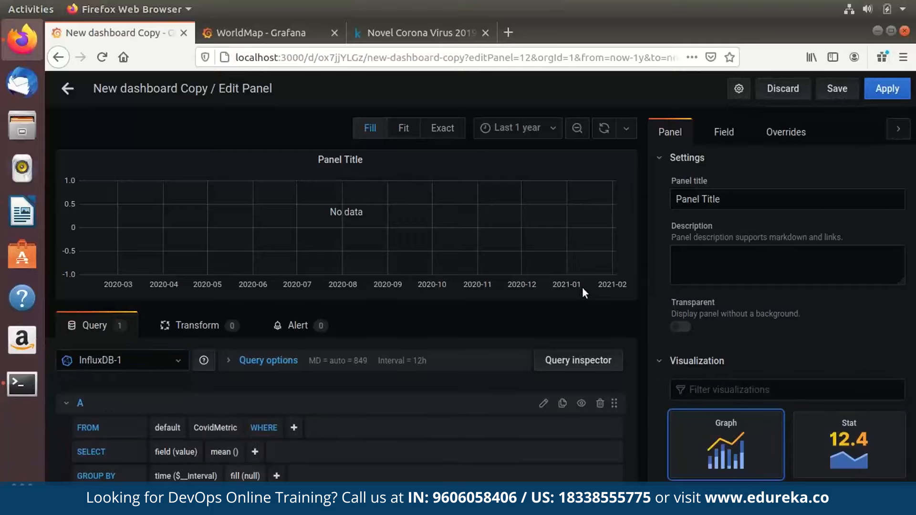
click(294, 428)
click(307, 467)
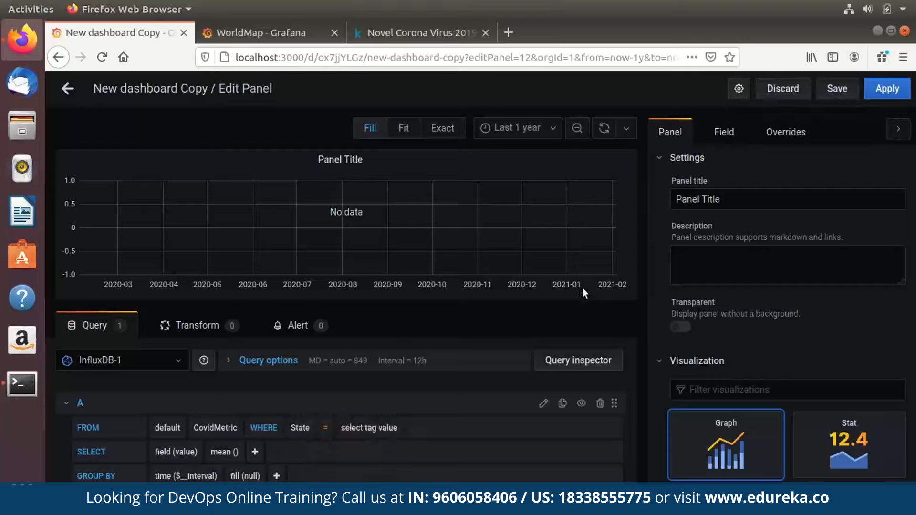
click(370, 428)
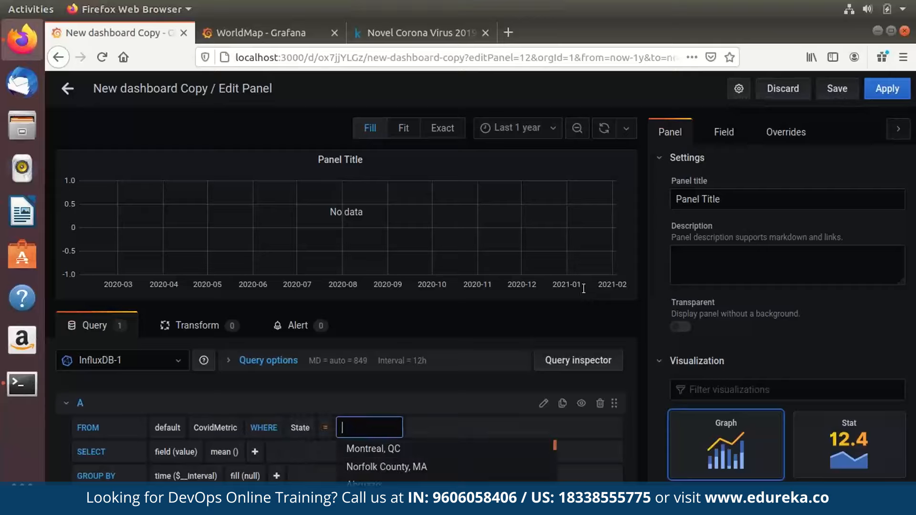
text(Maha)
key(Return)
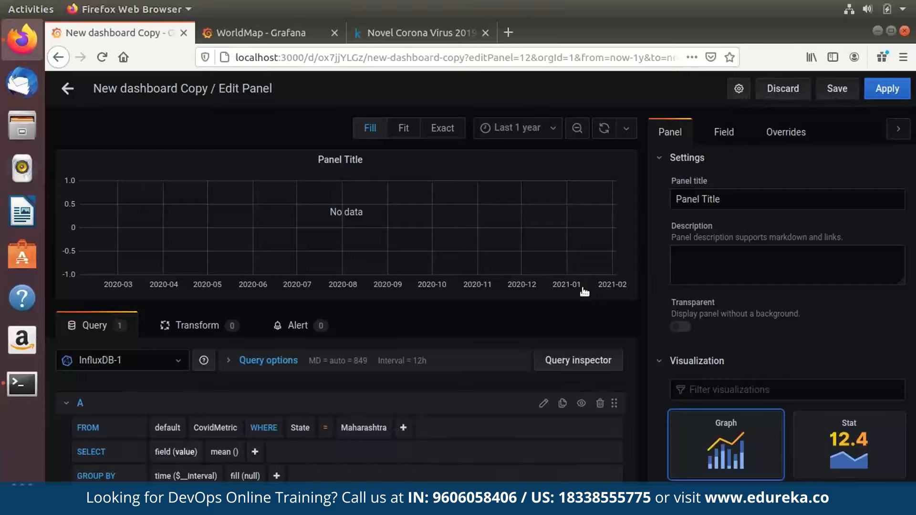
Plot mean Confirmed, Deaths and Recovered as three series.
click(186, 451)
click(205, 468)
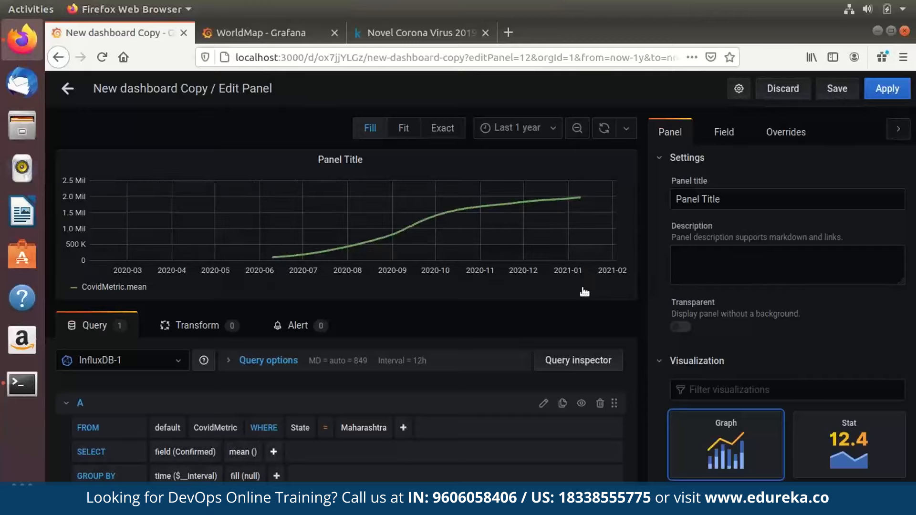
click(274, 452)
scroll(287, 458, down, 3)
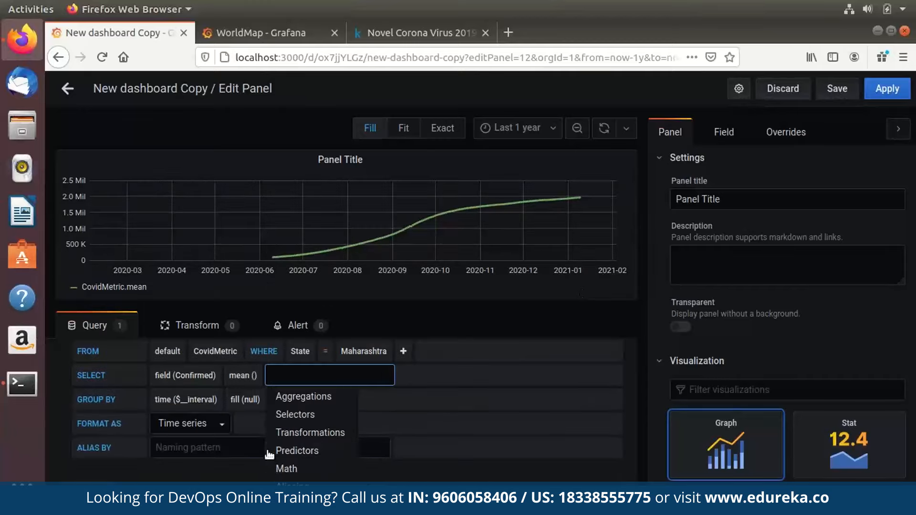
click(375, 505)
click(195, 400)
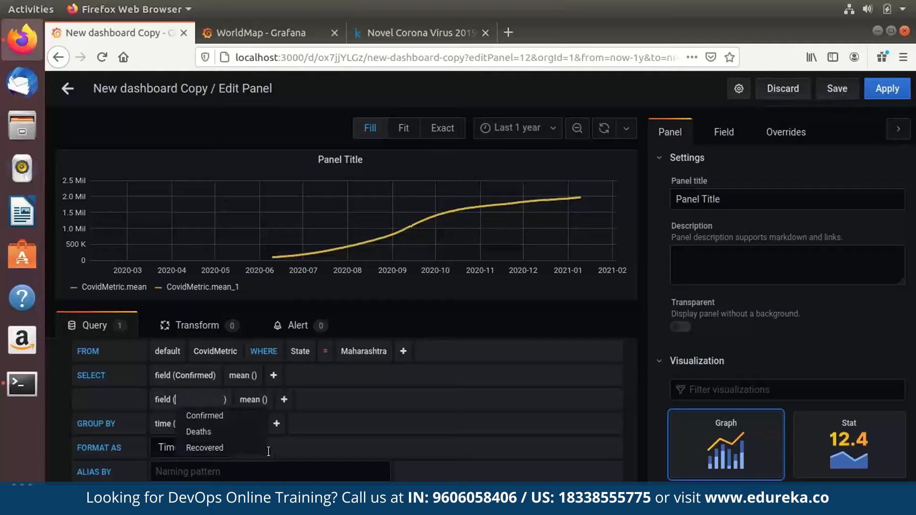
click(198, 432)
click(261, 400)
click(195, 399)
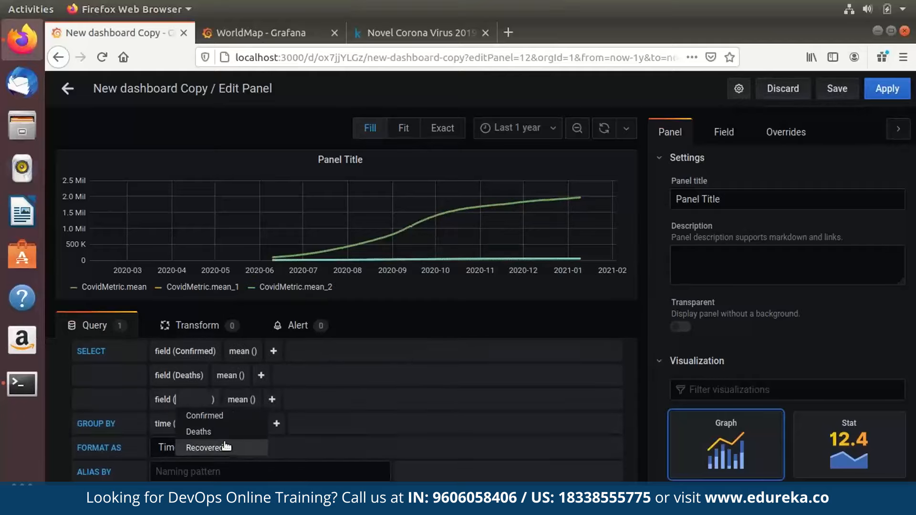
click(225, 447)
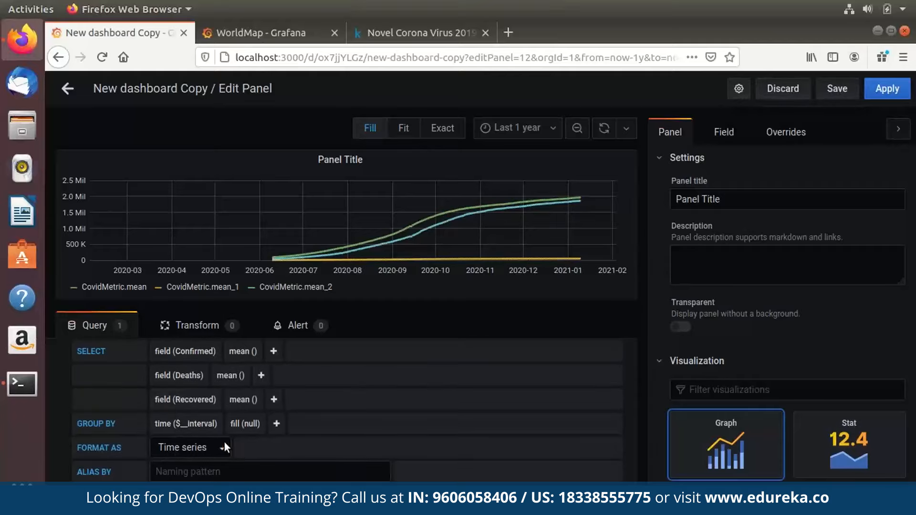
Title the panel 'Maharashtra'.
scroll(224, 442, up, 3)
key(Tab)
text(M)
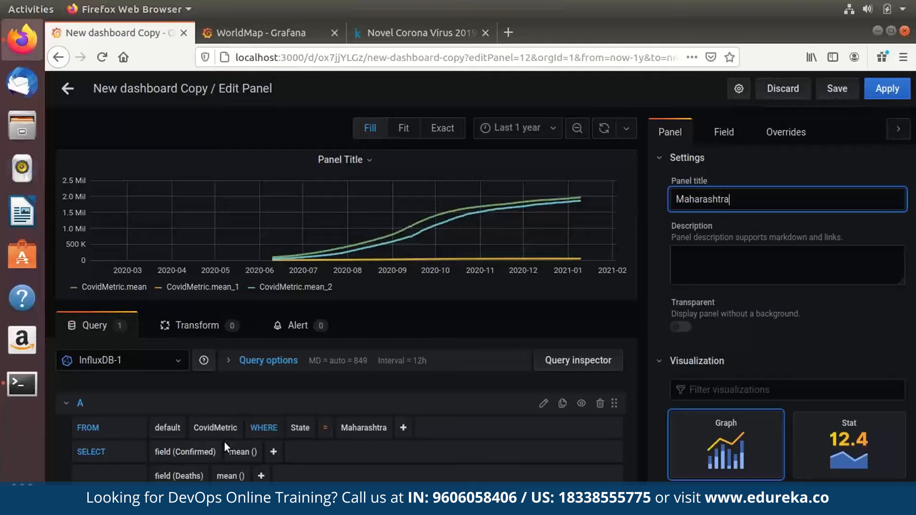
scroll(787, 315, down, 5)
scroll(787, 315, up, 1)
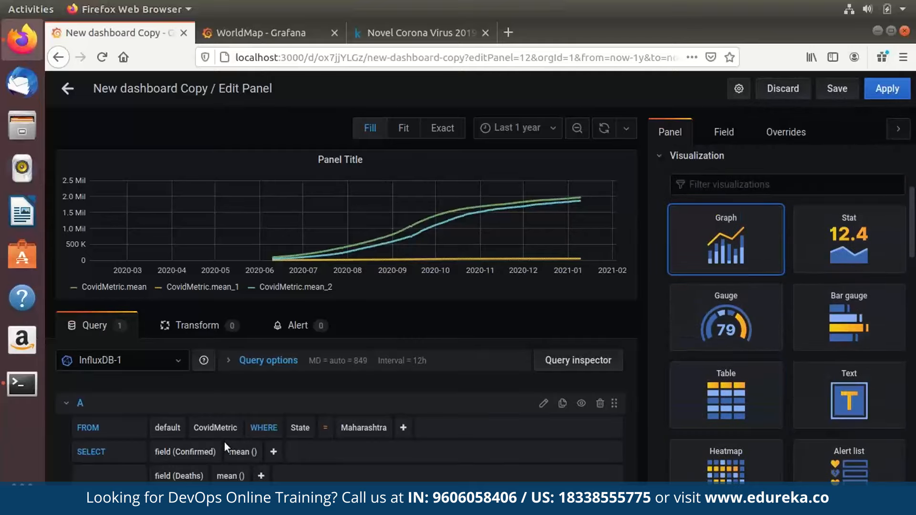
scroll(787, 315, down, 10)
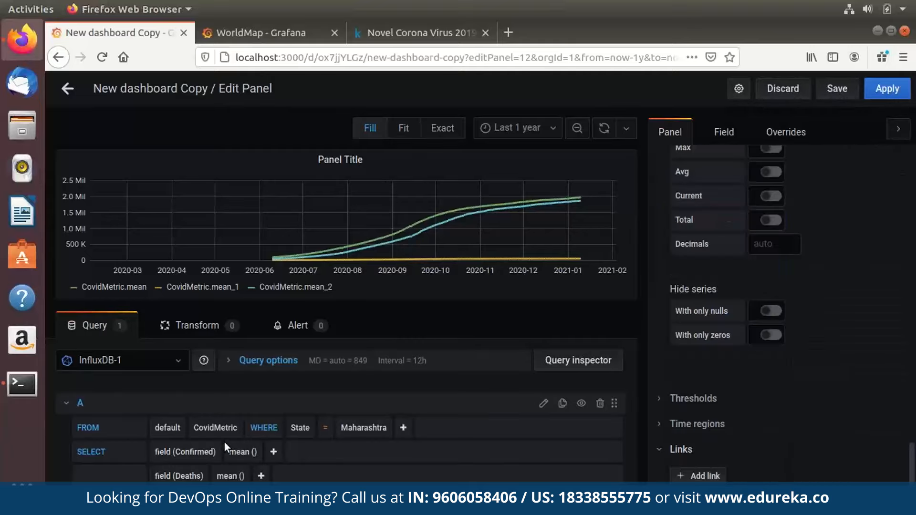
scroll(675, 326, up, 14)
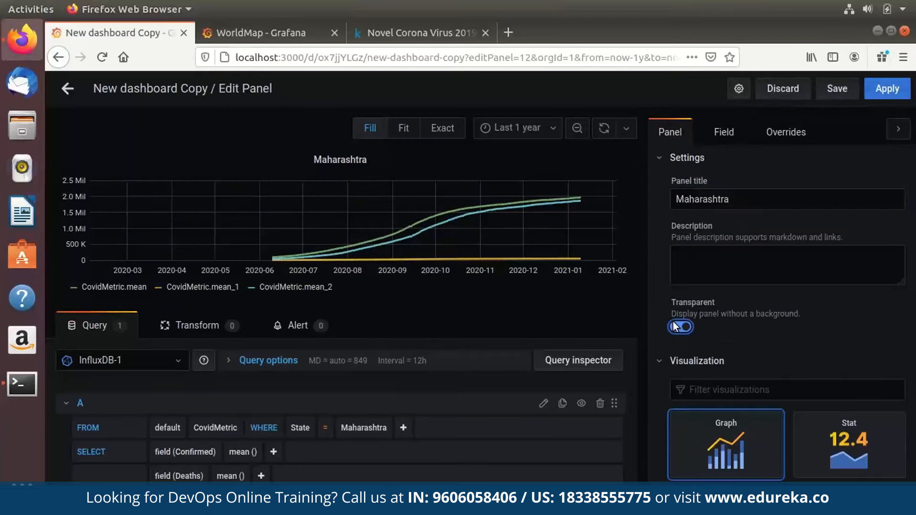
Apply the panel and drag it below the India gauges.
click(891, 92)
drag(354, 121, 389, 367)
scroll(355, 118, down, 5)
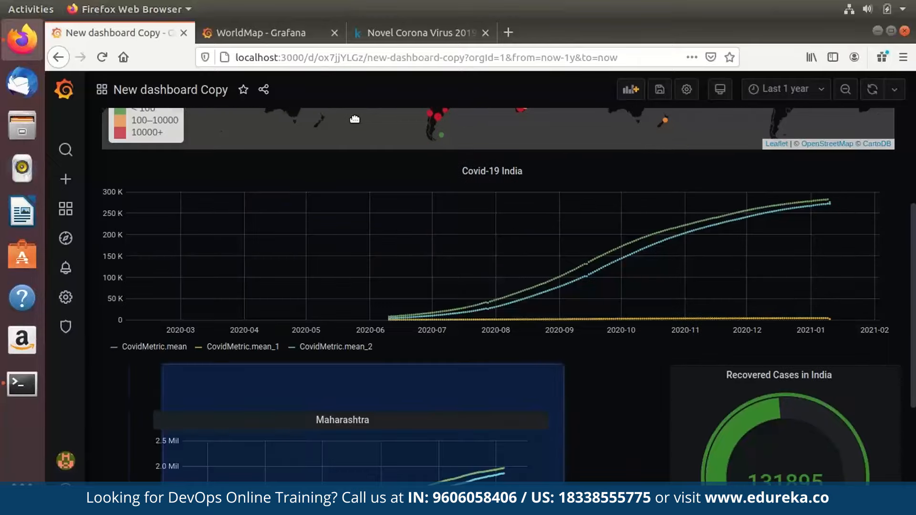
scroll(354, 118, down, 5)
drag(354, 119, 326, 367)
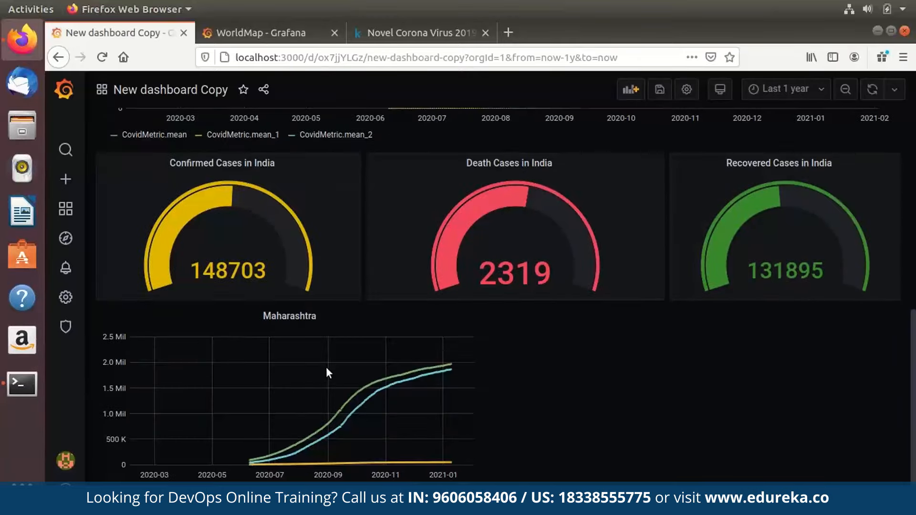
scroll(326, 367, up, 10)
Add a new panel querying InfluxDB-1 CovidMetric with State = Karnataka.
click(631, 89)
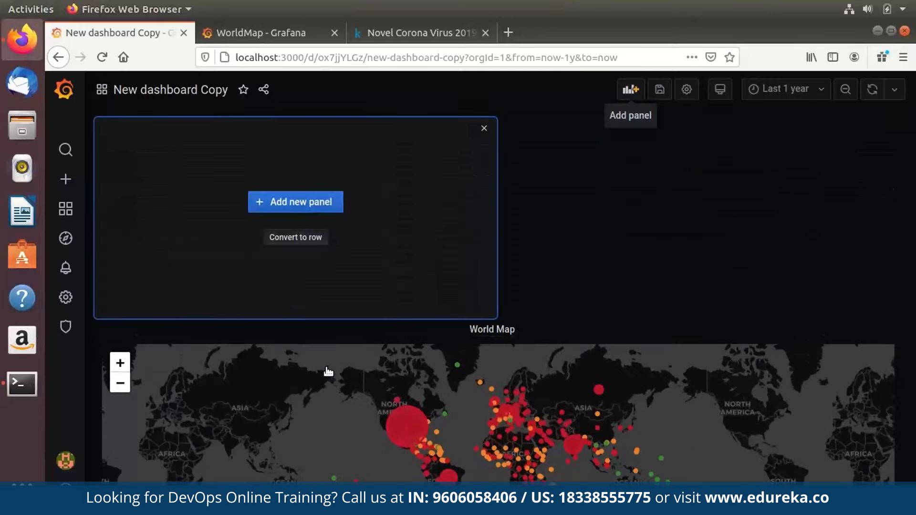
click(296, 202)
click(122, 360)
click(96, 429)
click(231, 428)
click(219, 467)
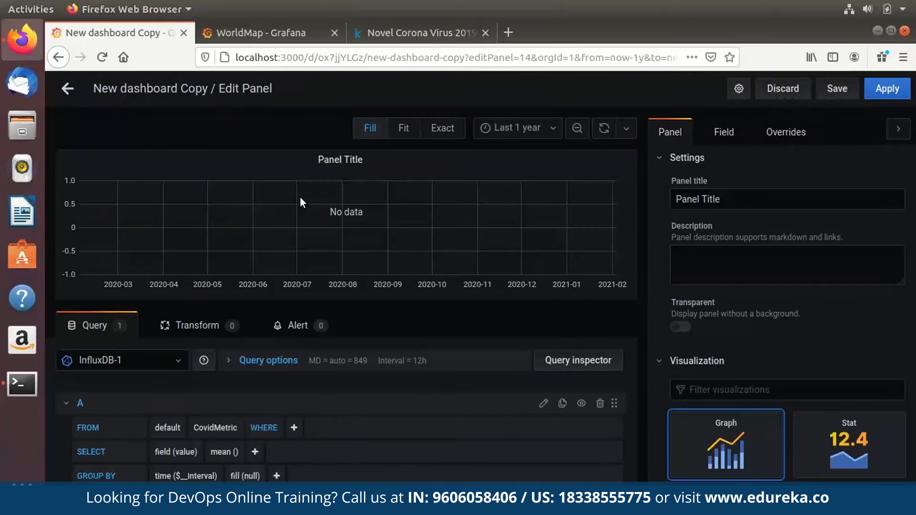
click(294, 427)
click(310, 464)
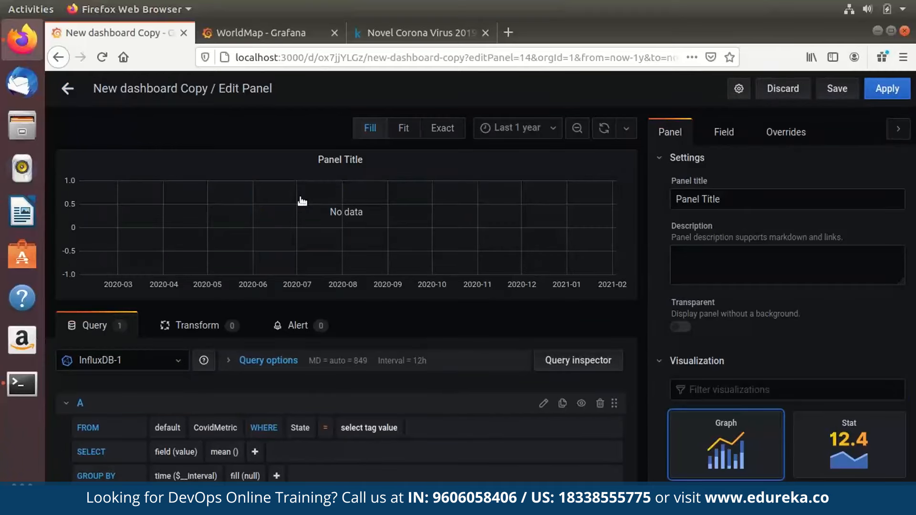
click(369, 428)
text(Kar)
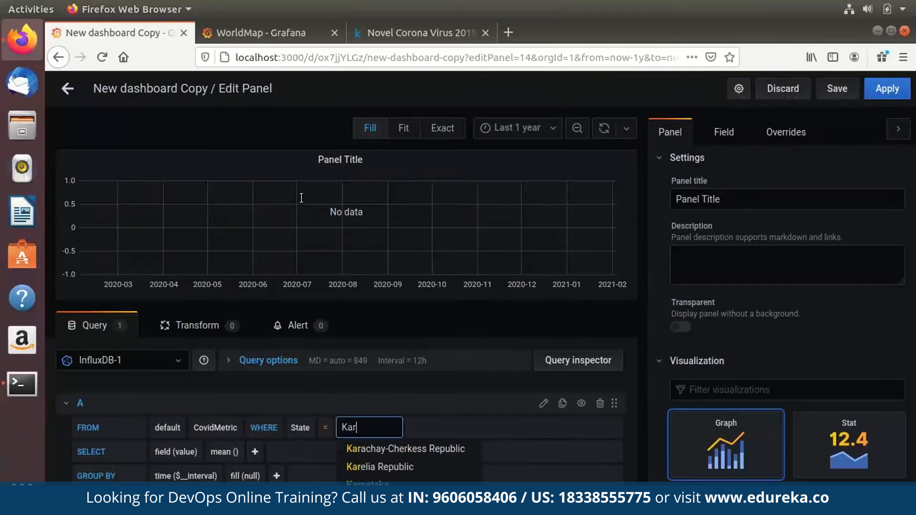
click(367, 484)
Plot mean Confirmed, Deaths and Recovered as three series.
click(183, 452)
click(209, 470)
click(273, 452)
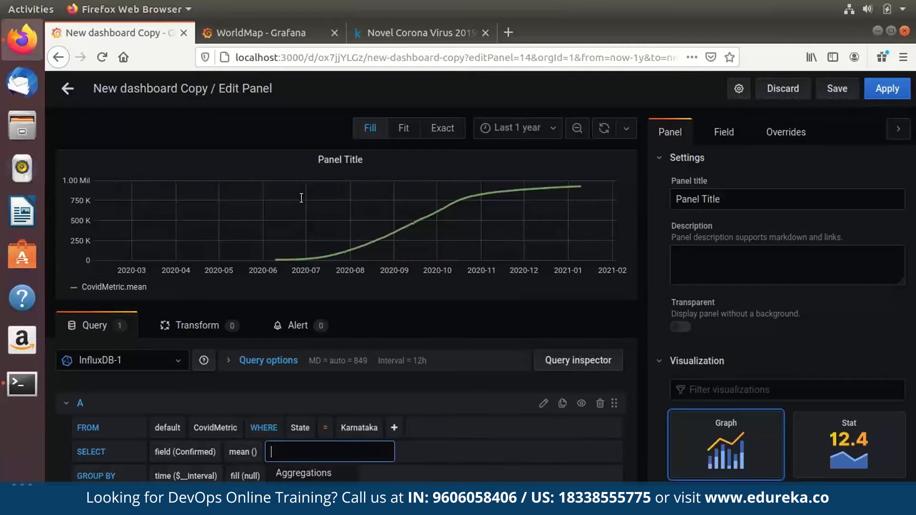
scroll(281, 450, down, 3)
click(365, 502)
click(196, 400)
click(198, 432)
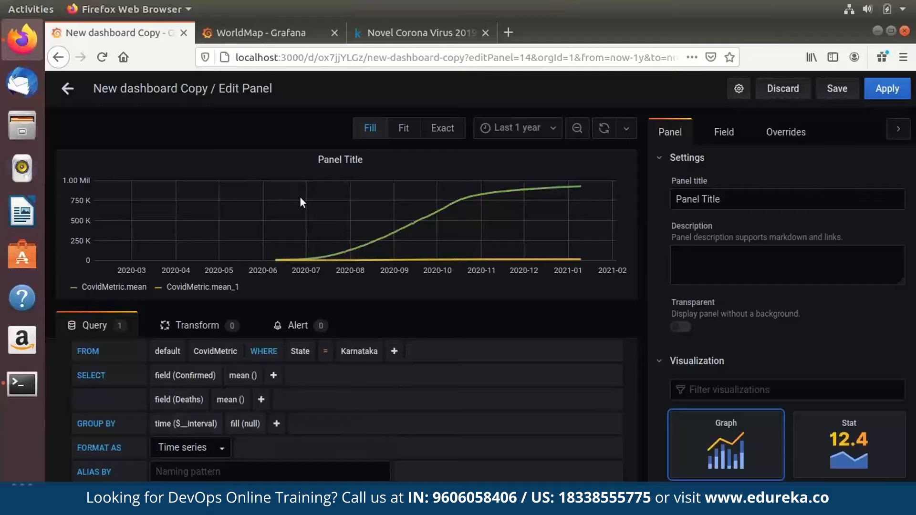
click(261, 400)
scroll(267, 400, down, 1)
click(356, 503)
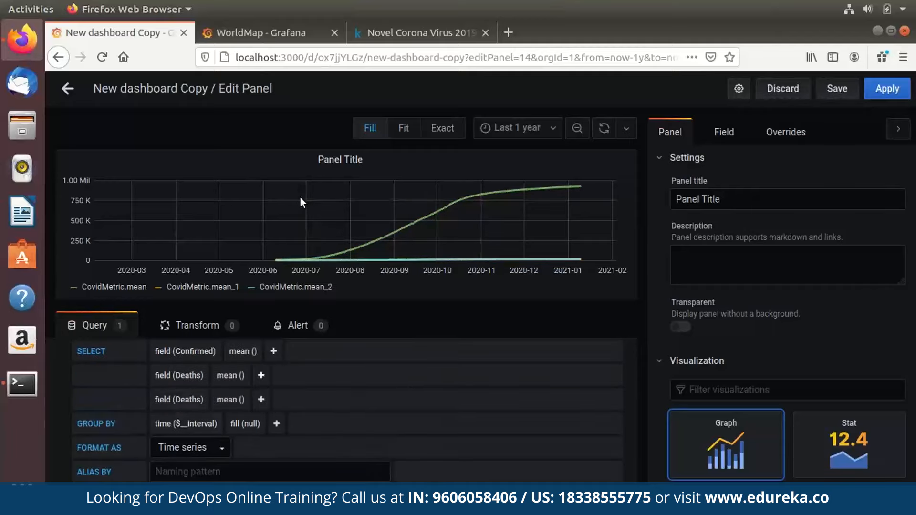
click(179, 400)
click(191, 445)
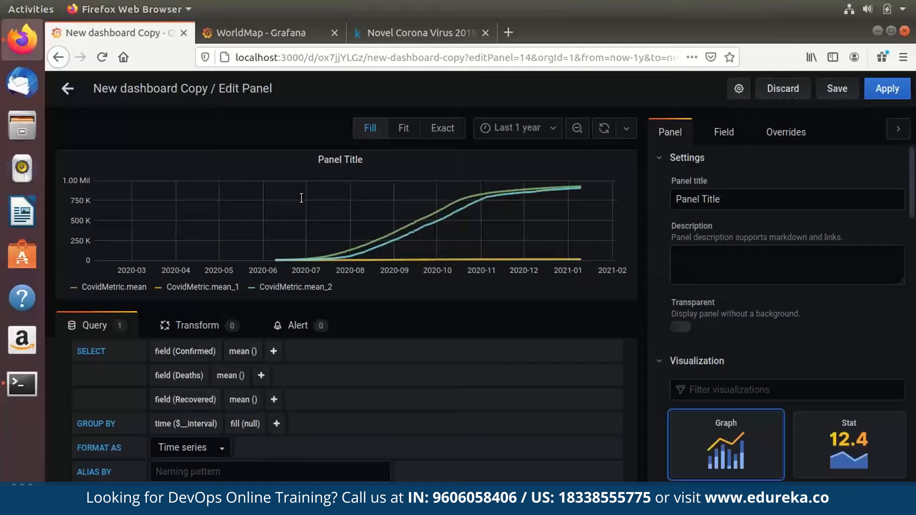
Title the panel 'Karnataka' and give it a transparent background.
key(ctrl+a)
text(Kar)
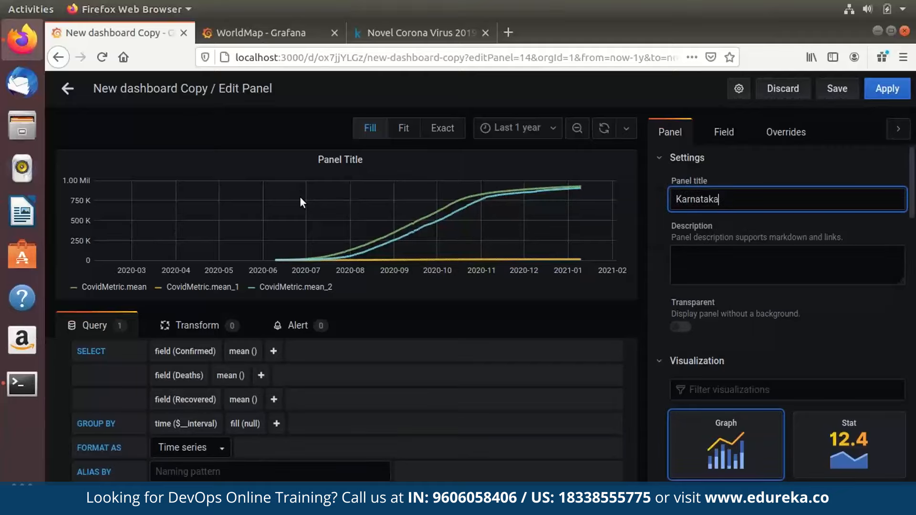
click(680, 327)
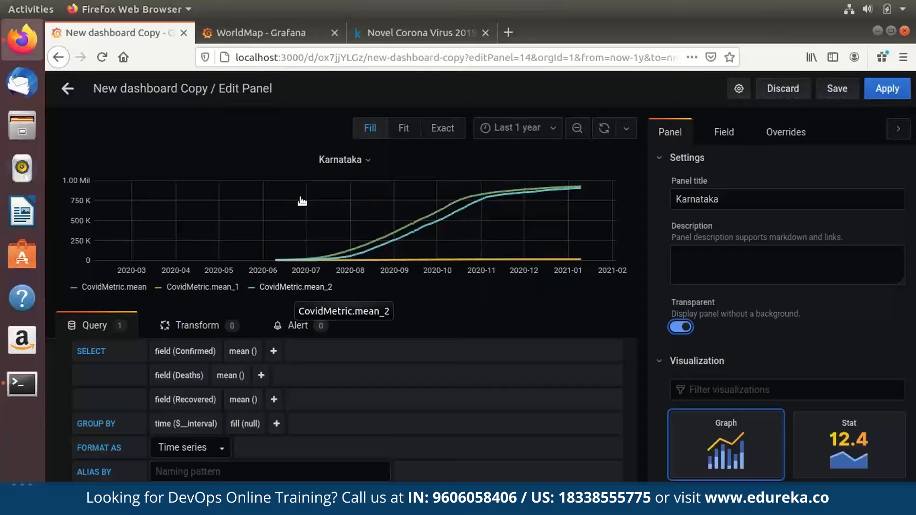
Alias the first two series as 'Confirmed' and 'Deaths'.
click(273, 352)
mouse_move(298, 462)
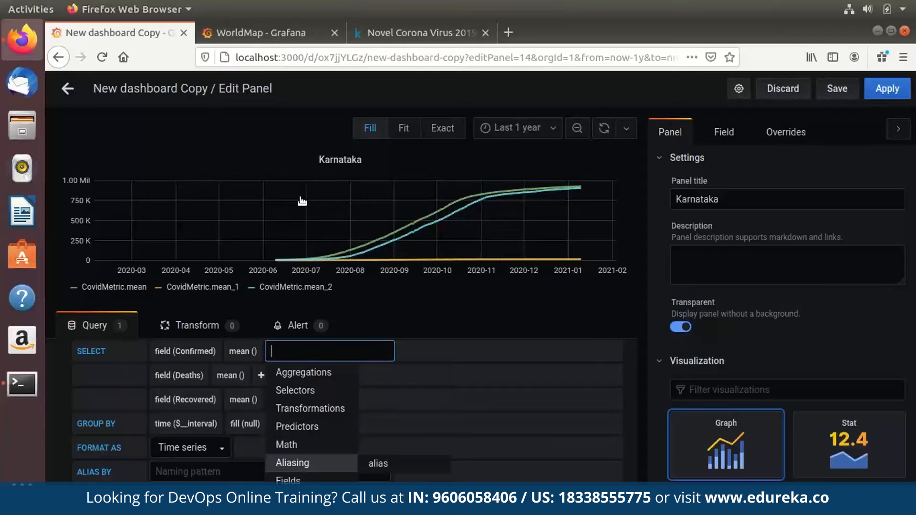
click(385, 463)
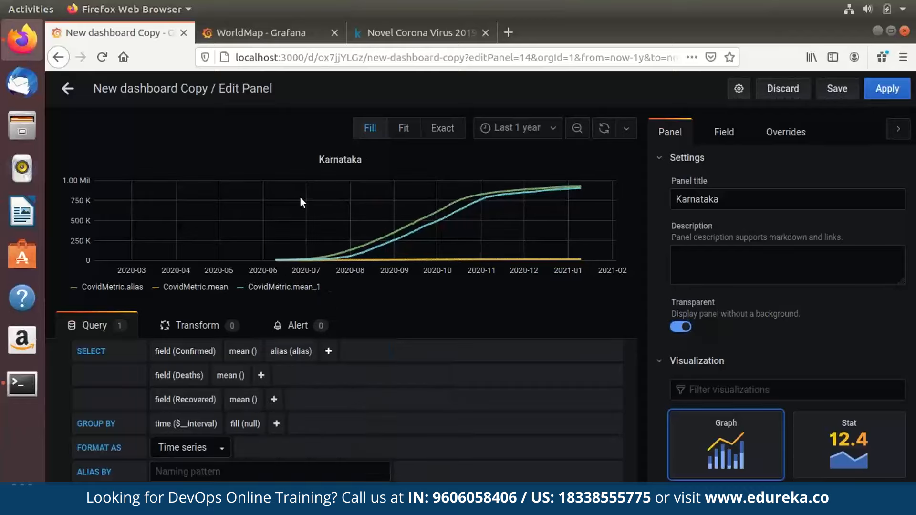
text(Confirmed)
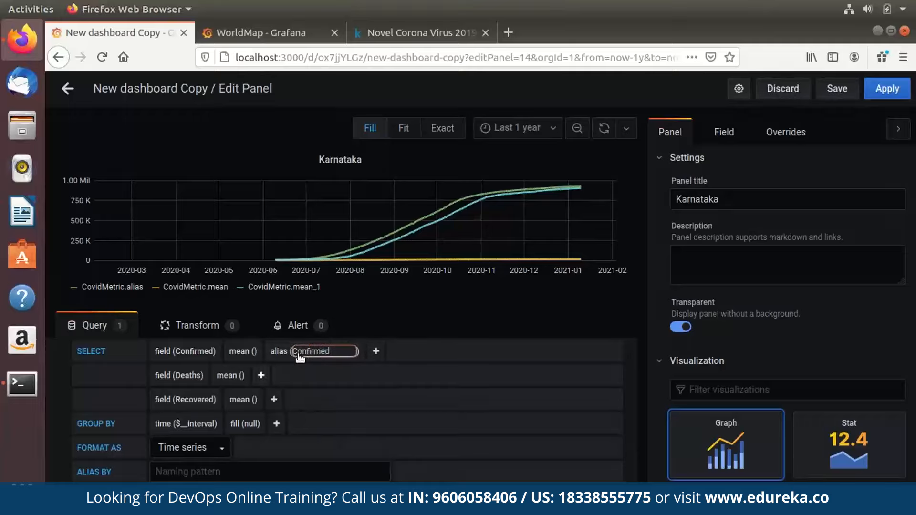
click(261, 376)
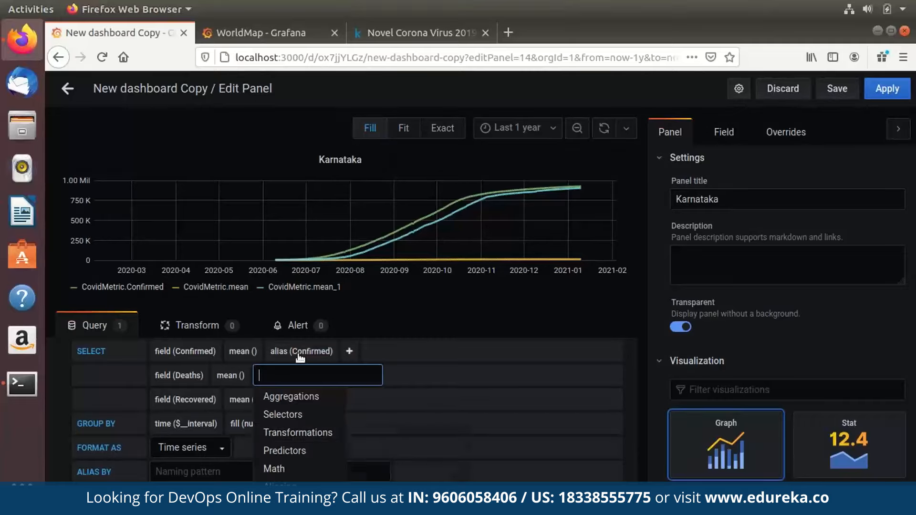
mouse_move(281, 486)
click(365, 486)
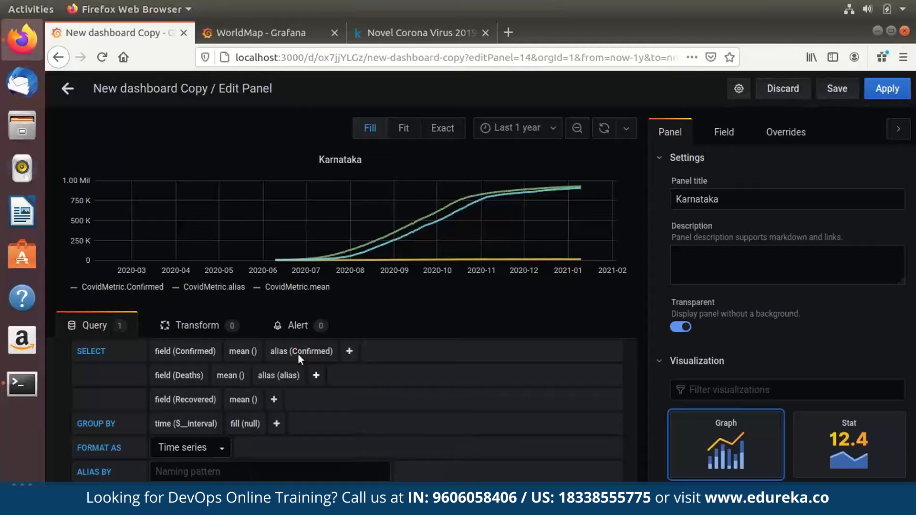
click(289, 375)
text(Deaths)
key(Return)
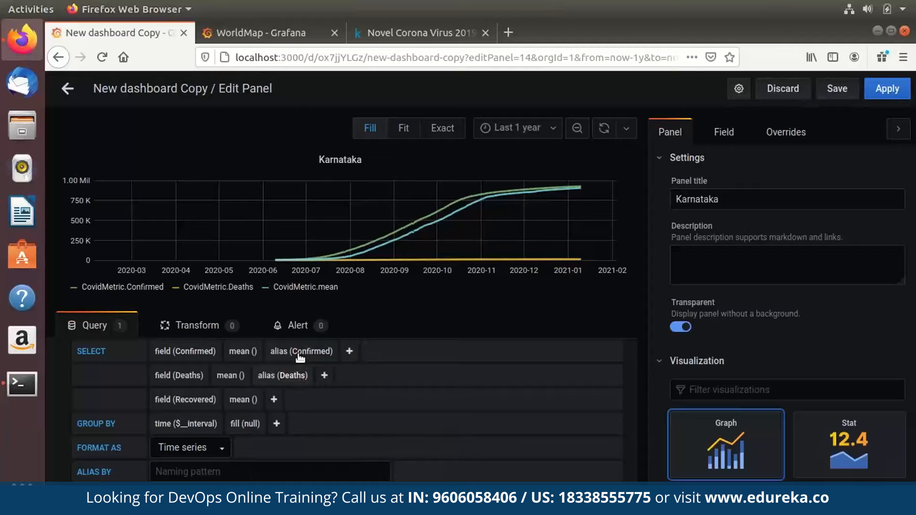
Alias the third series 'Recovered', apply, and place Karnataka beside Maharashtra.
click(273, 399)
scroll(297, 450, down, 1)
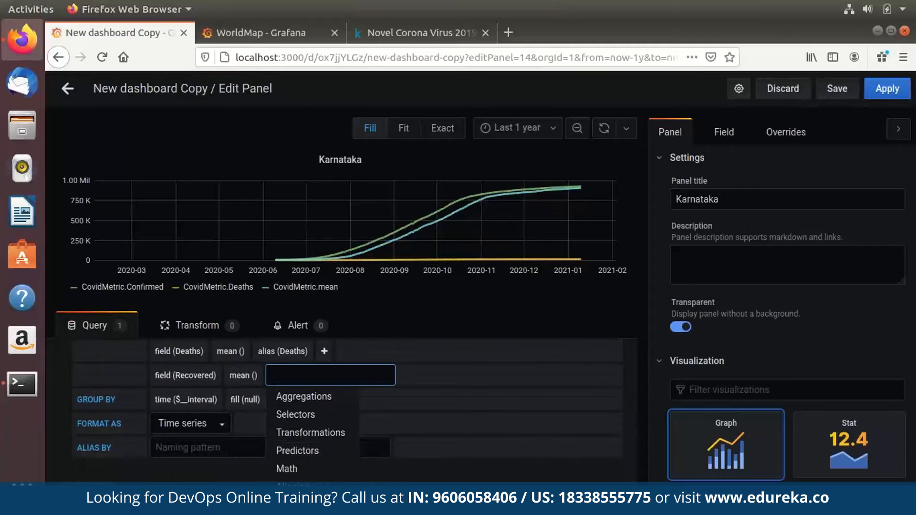
click(365, 485)
click(306, 386)
text(Rec)
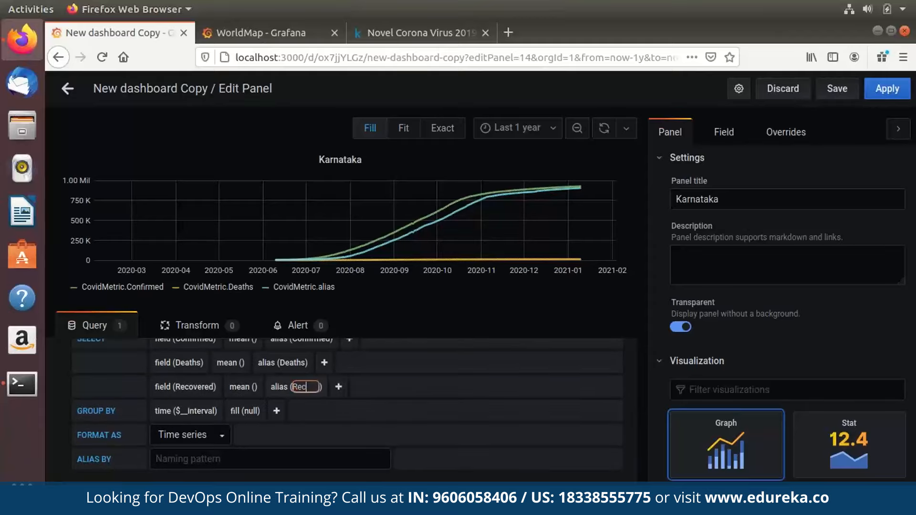
text(overed)
key(Return)
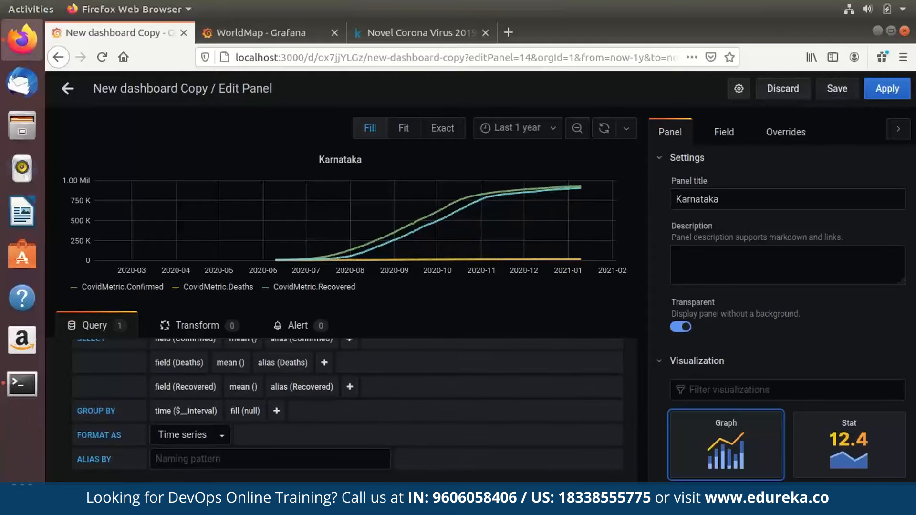
click(887, 88)
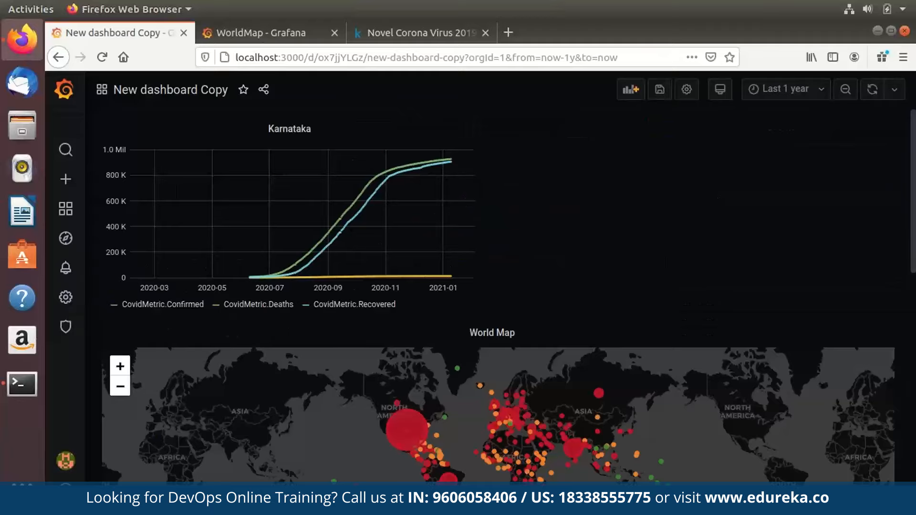
drag(358, 128, 695, 339)
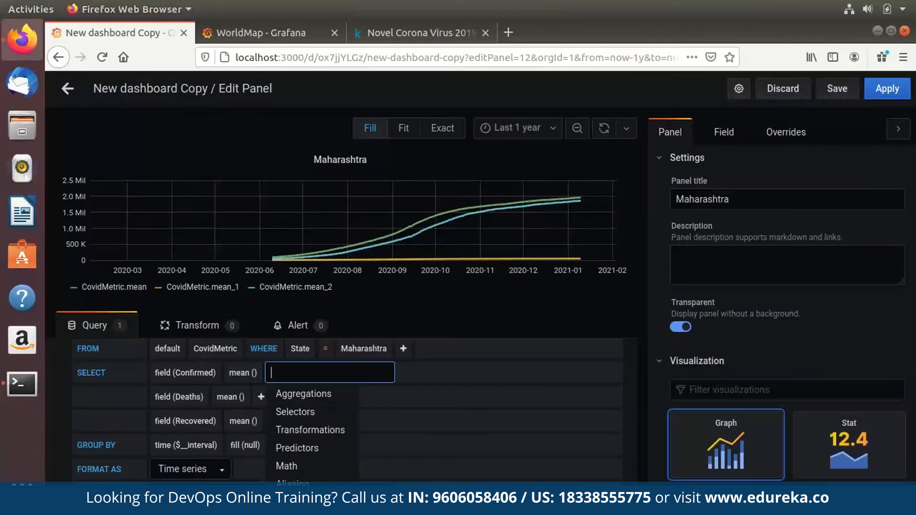
Alias the Maharashtra series as 'Confirmed' and 'Deaths'.
mouse_move(306, 412)
mouse_move(305, 484)
click(379, 485)
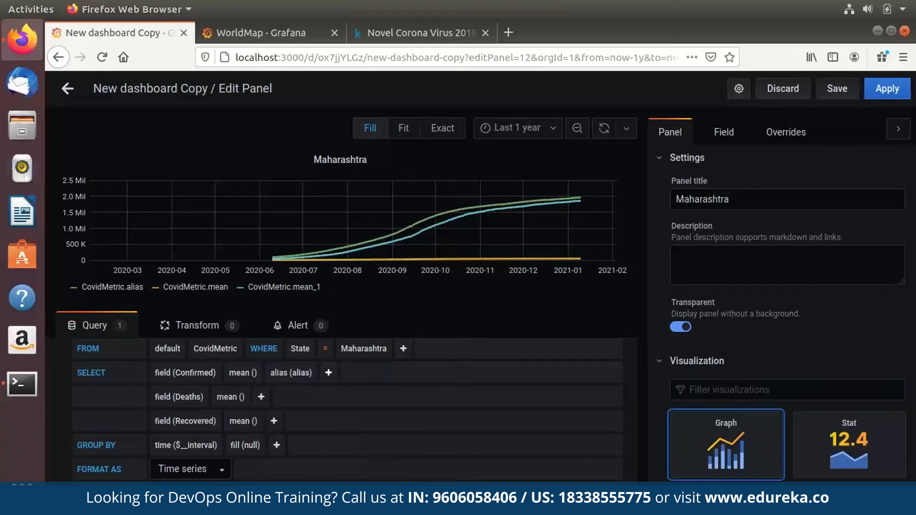
text(Confirm)
click(261, 397)
mouse_move(291, 509)
click(367, 508)
click(287, 397)
text(Deaths)
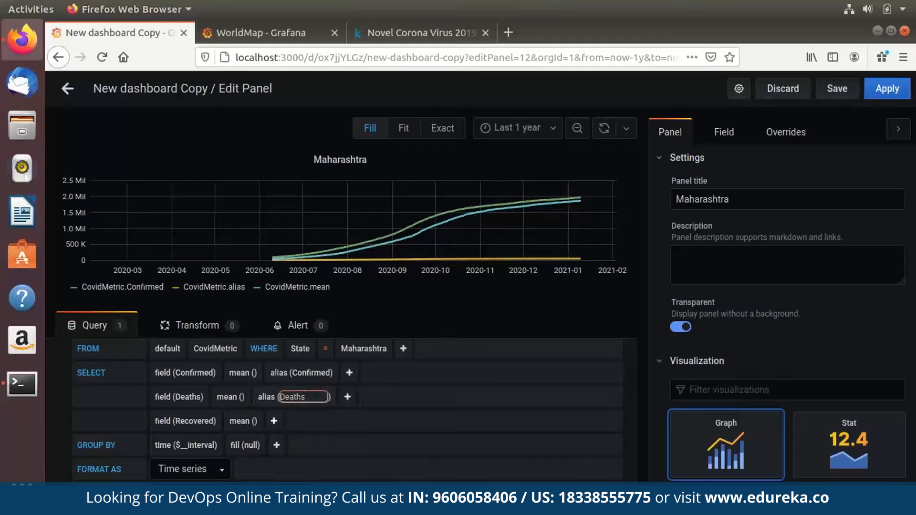
Alias the third series 'Recovered' and apply the panel.
click(274, 421)
scroll(296, 460, down, 2)
mouse_move(291, 486)
click(370, 487)
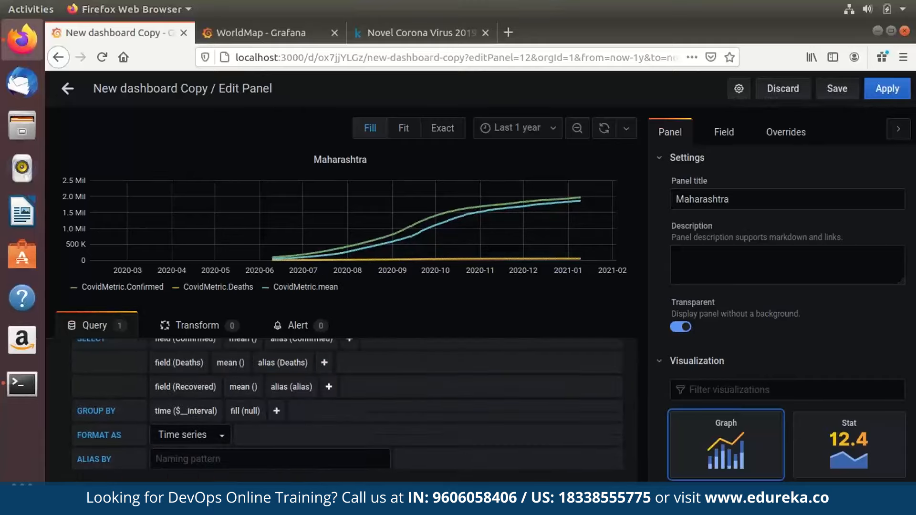
click(300, 387)
text(Recovered)
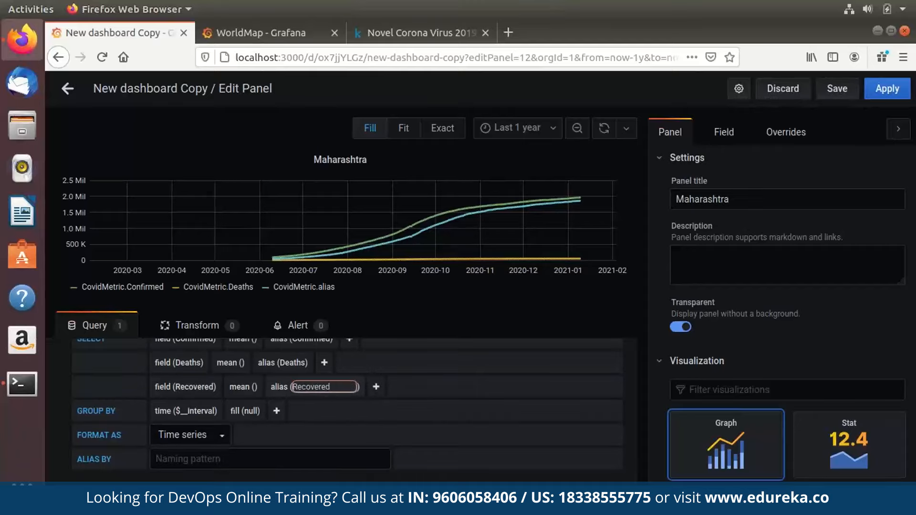
key(Return)
click(887, 88)
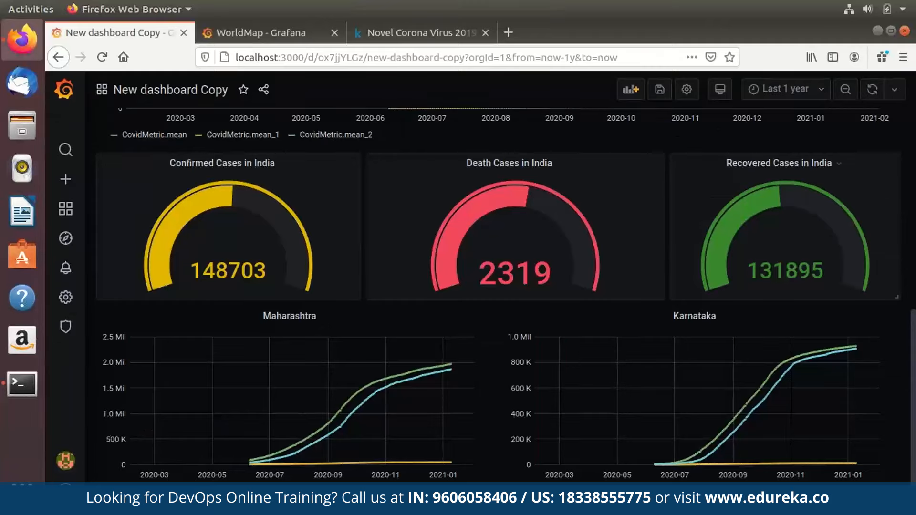
Add a new panel whose query filters State to West Bengal.
click(631, 89)
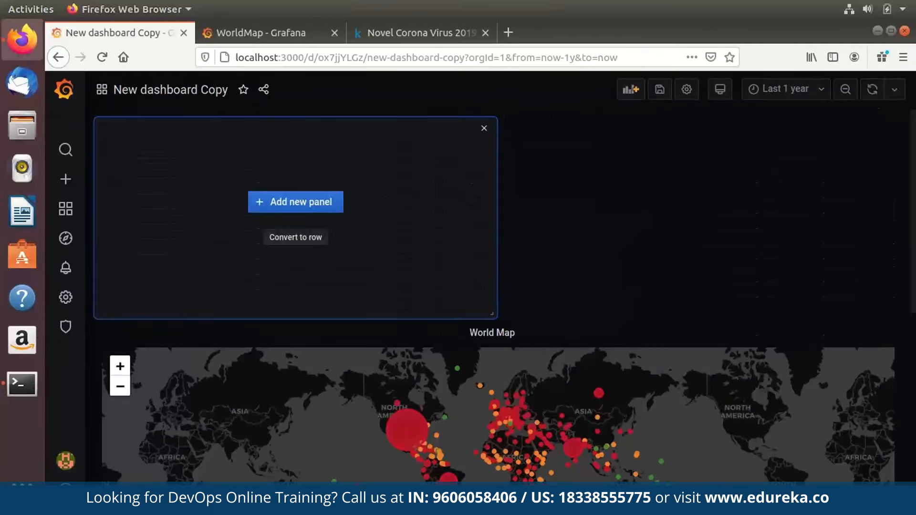
click(296, 202)
text(West)
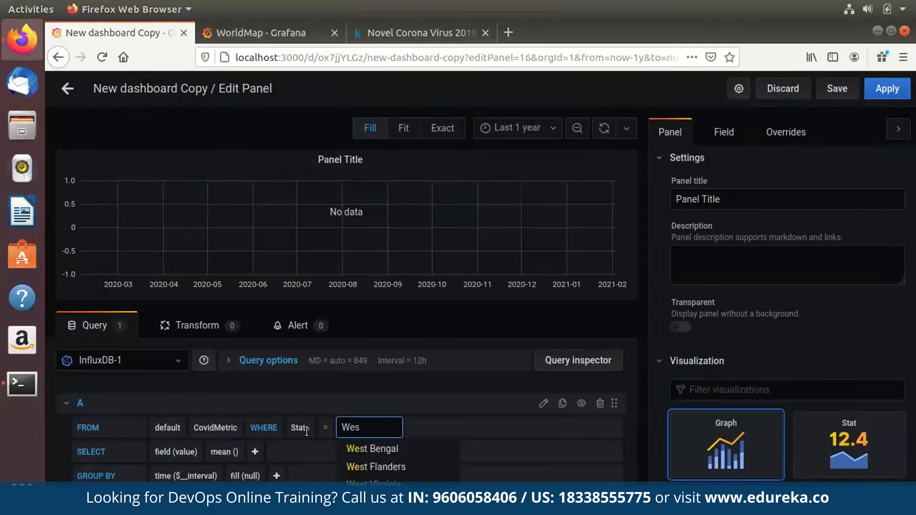
key(Return)
Plot the Confirmed field with the alias 'Confirmed'.
click(183, 452)
click(210, 468)
click(273, 452)
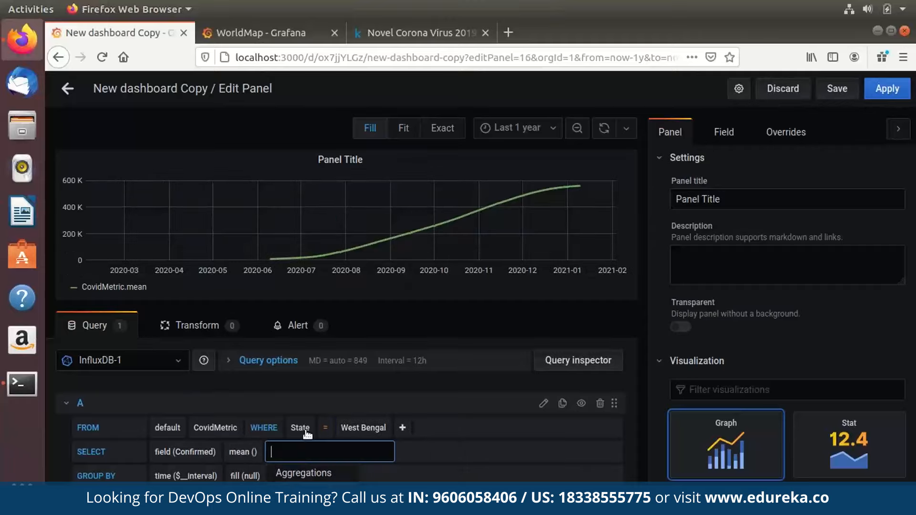
scroll(308, 432, down, 3)
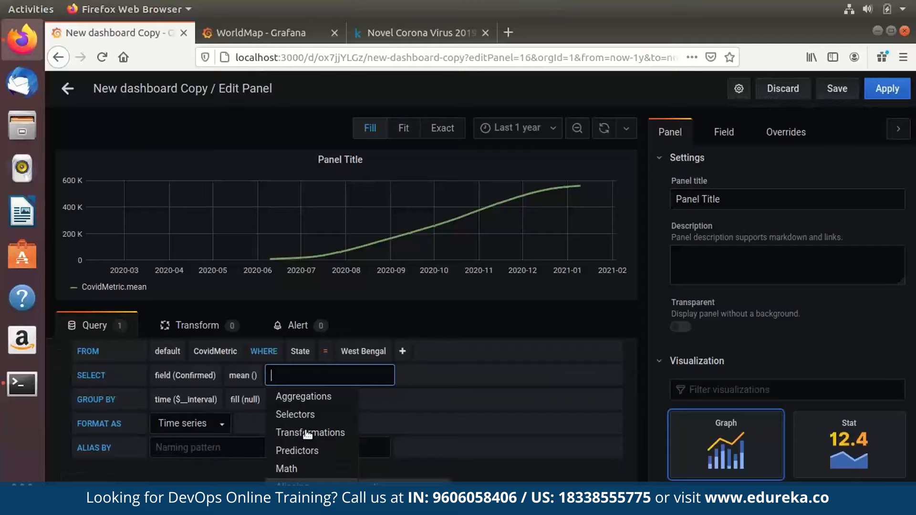
click(379, 486)
click(301, 387)
text(Confirmed)
key(Tab)
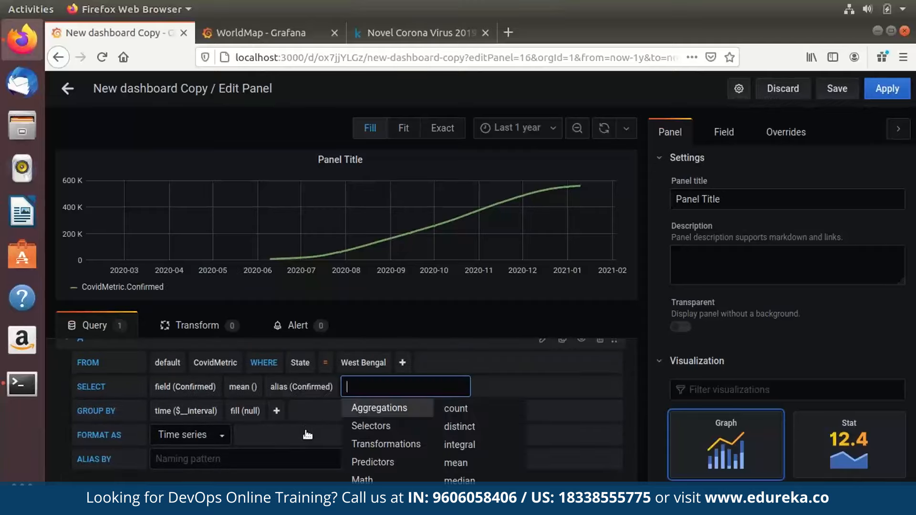
scroll(308, 434, down, 2)
scroll(308, 435, up, 1)
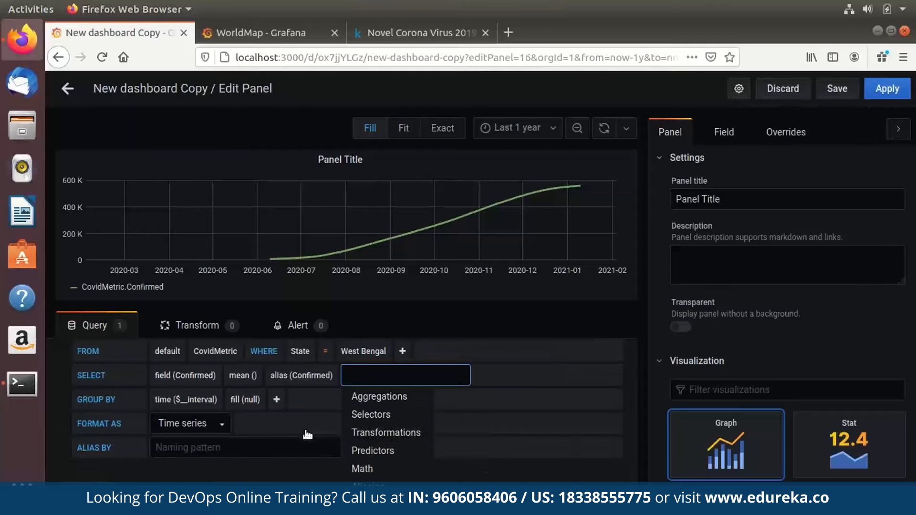
Add Deaths and Recovered series, aliased 'Deaths' and 'Recovered'.
click(450, 505)
click(194, 400)
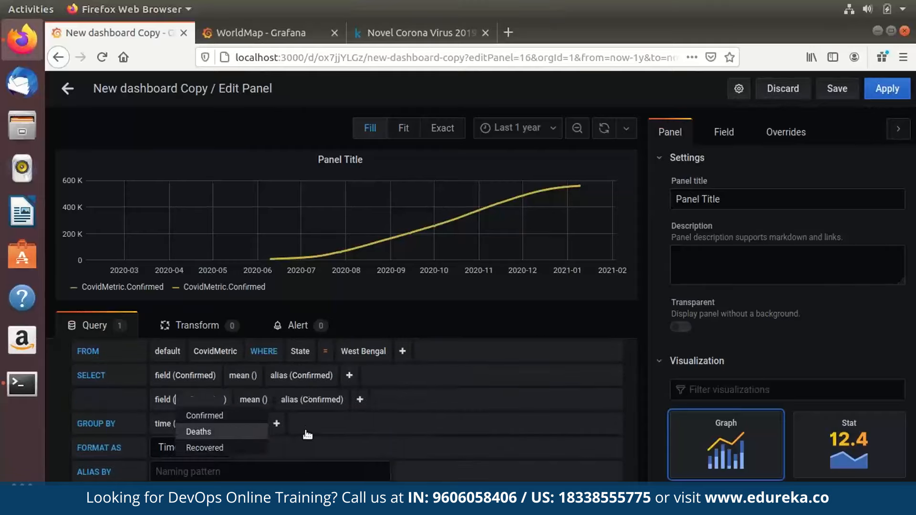
click(199, 432)
click(263, 400)
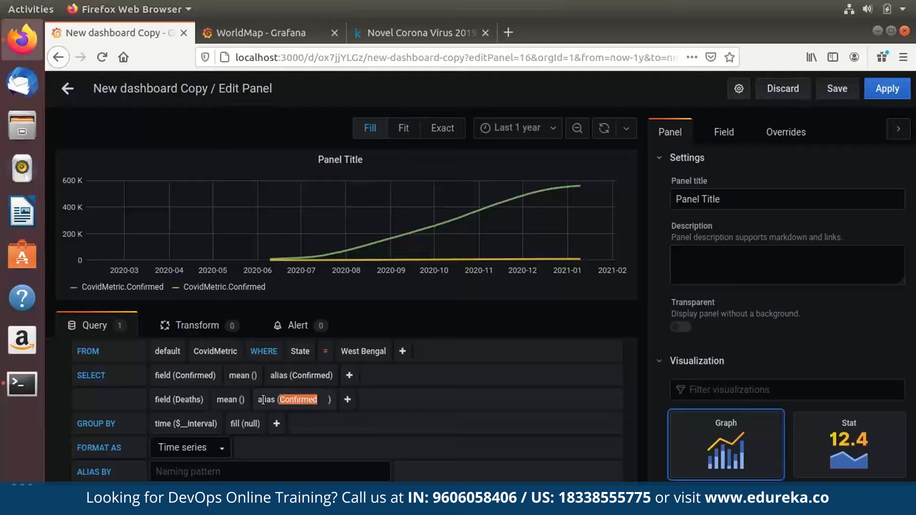
text(Deaths)
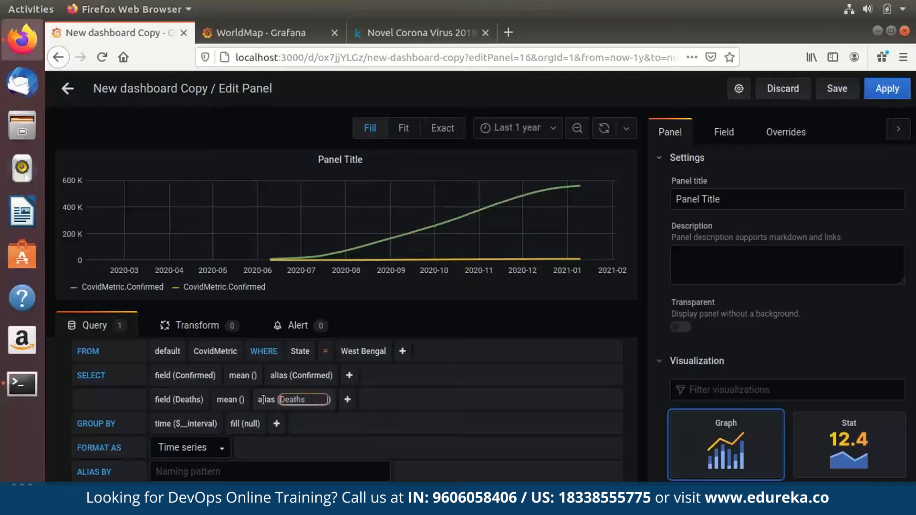
click(347, 400)
scroll(361, 456, down, 2)
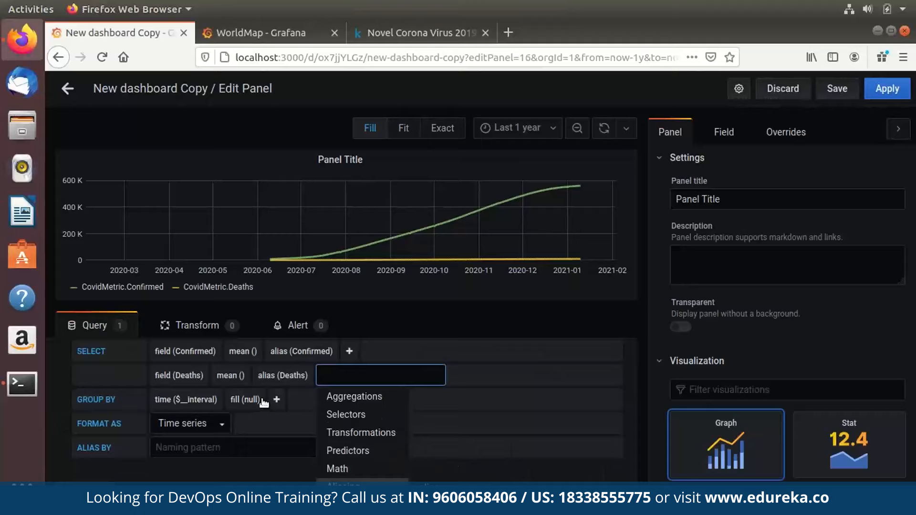
click(426, 504)
click(188, 400)
click(206, 448)
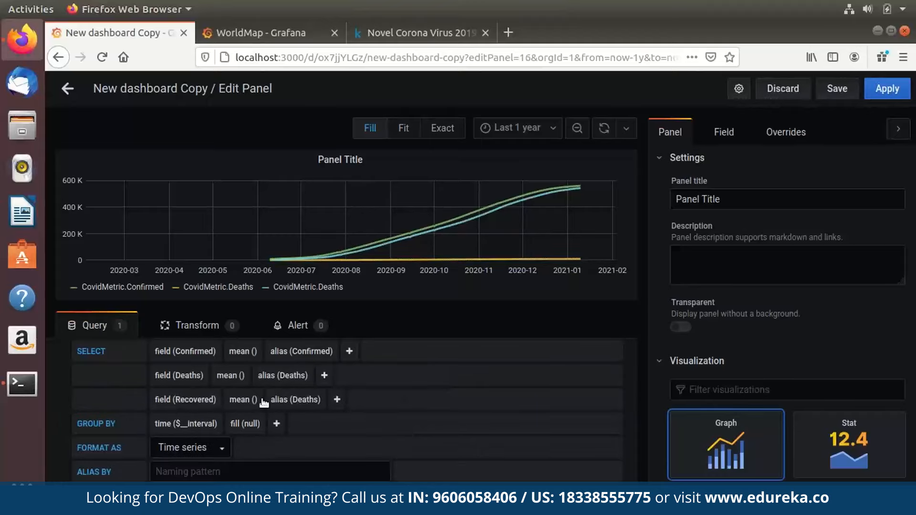
click(262, 400)
text(Recovered)
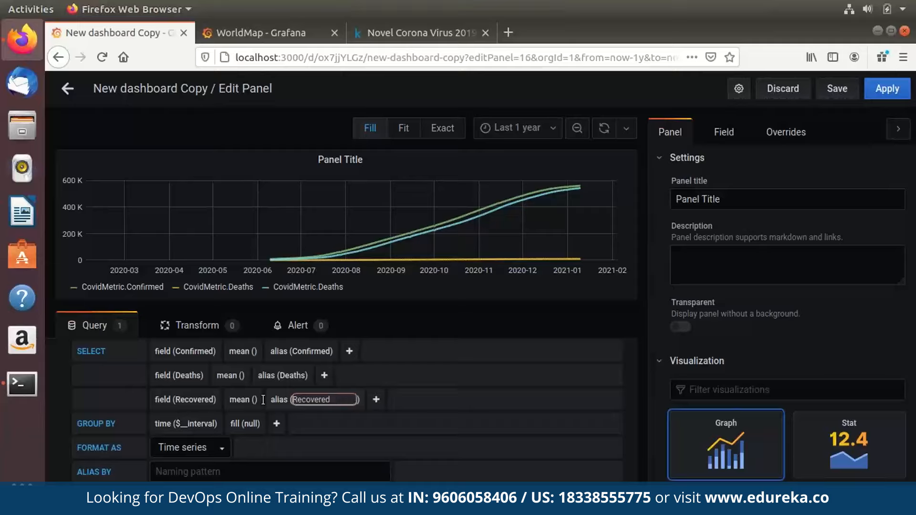
key(Return)
Title the panel 'West Bengal' and apply it to the dashboard.
drag(722, 200, 674, 199)
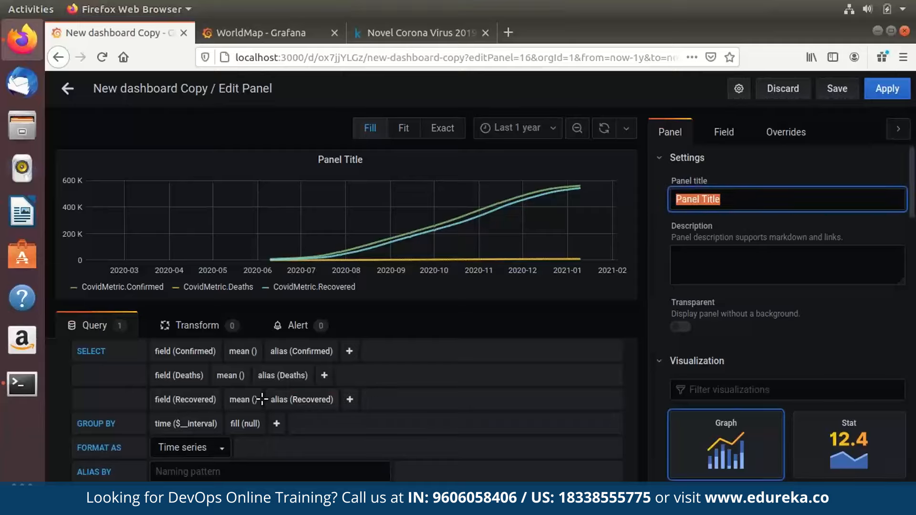
text(West Bengal)
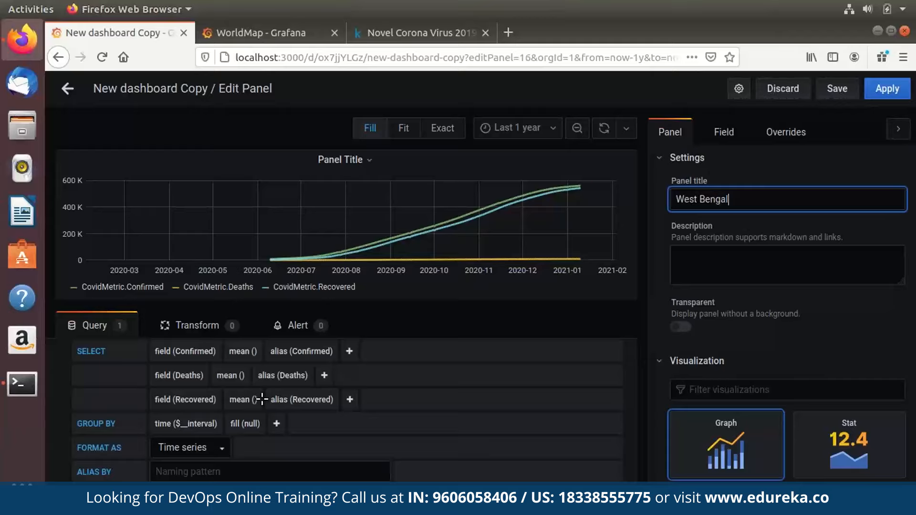
click(262, 398)
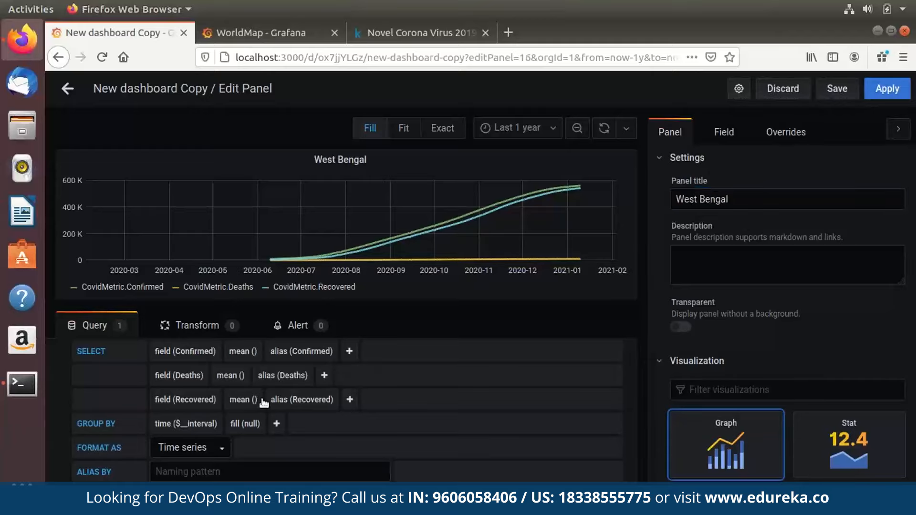
click(878, 91)
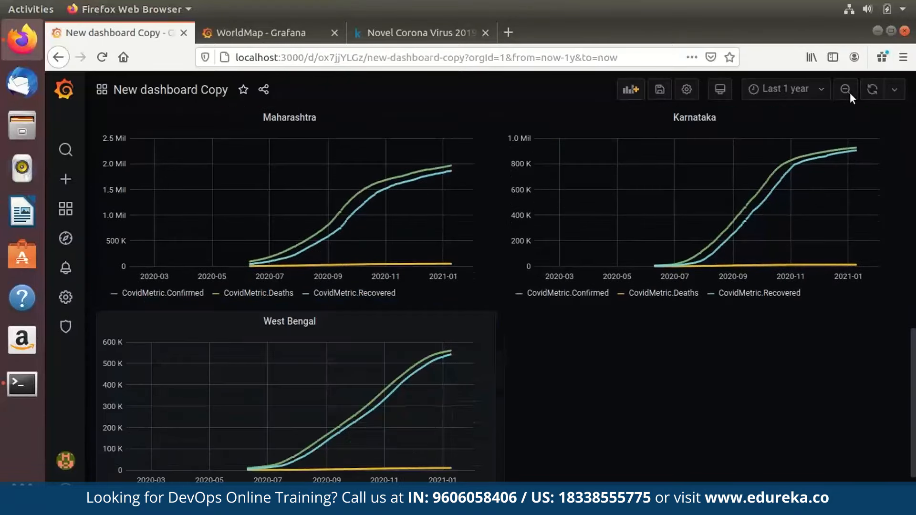
Add a new panel filtered on State = Delhi, aliasing its Confirmed series as Confirmed.
click(290, 321)
click(282, 377)
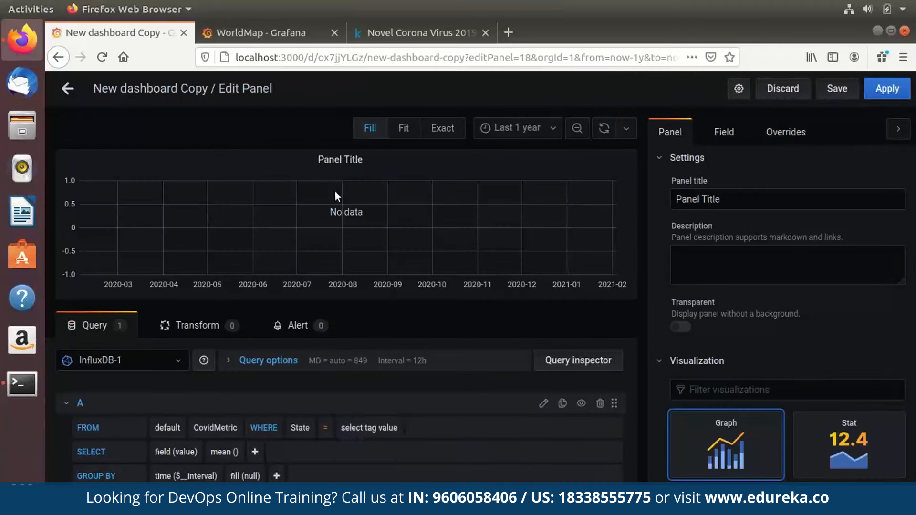
click(369, 427)
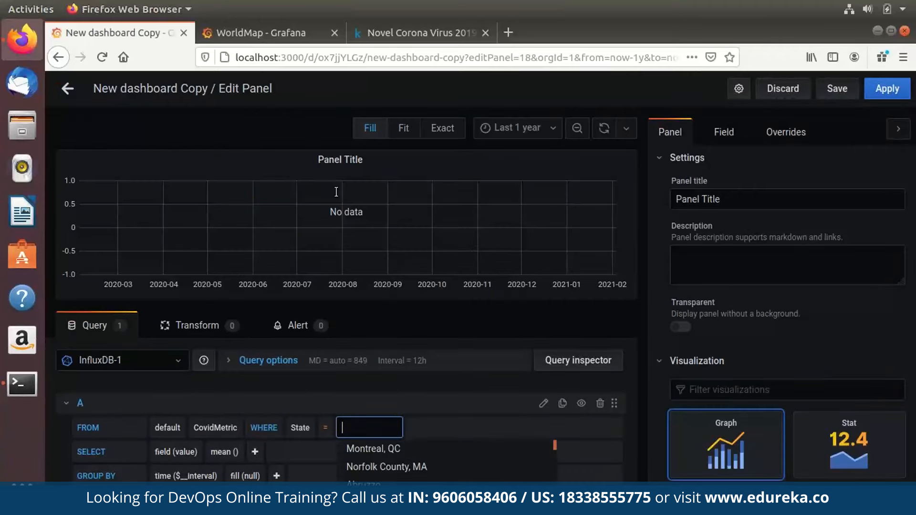
text(Delhi)
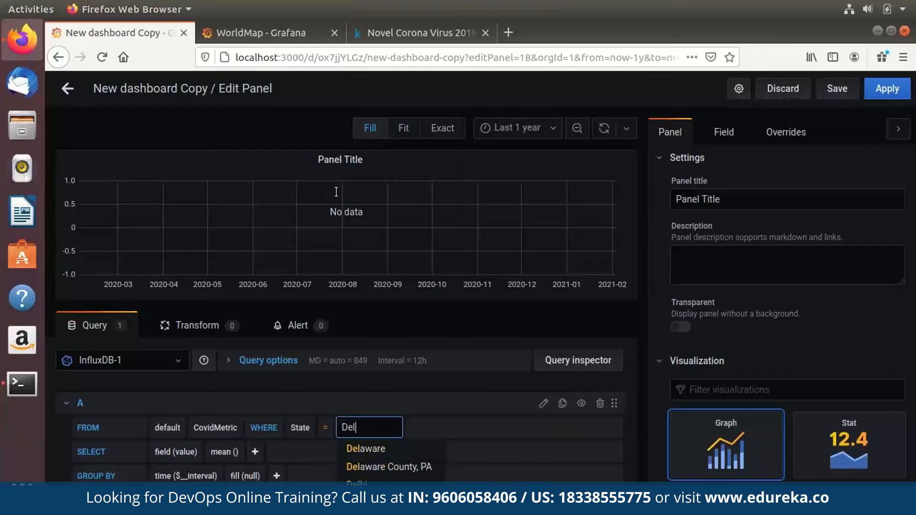
key(Return)
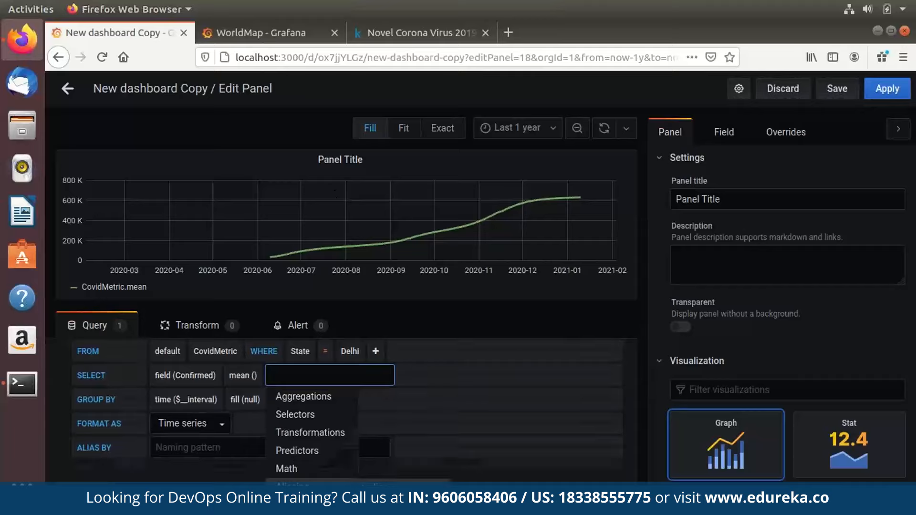
text(alias)
key(Return)
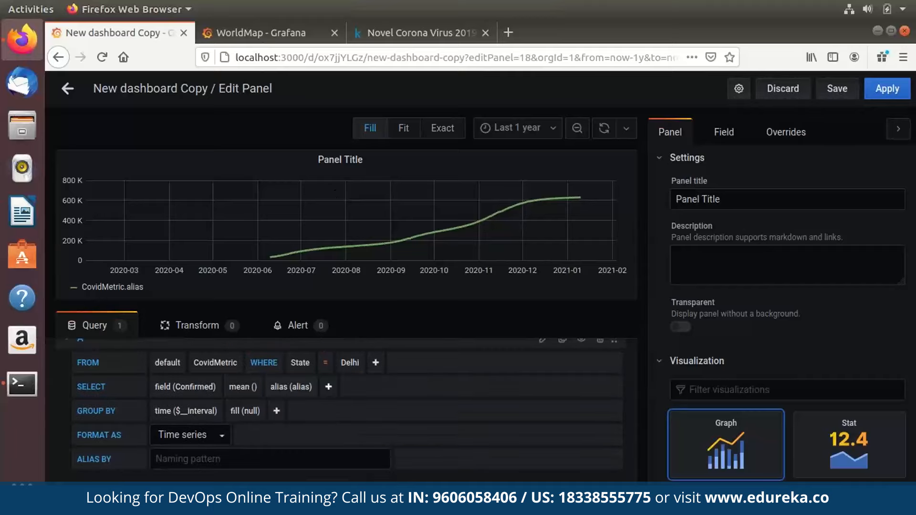
text(Confirmed)
click(376, 390)
Add Deaths as a second field with the alias Deaths.
click(350, 387)
scroll(353, 396, down, 1)
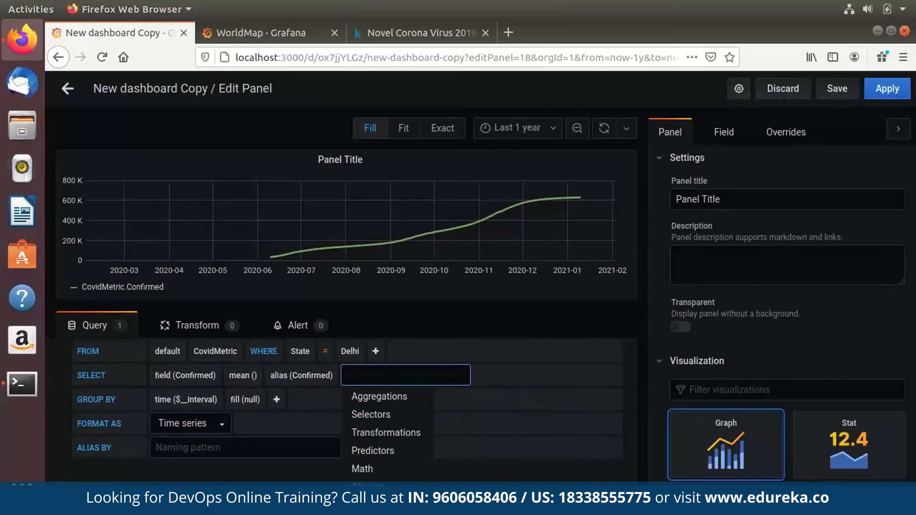
click(448, 505)
click(194, 400)
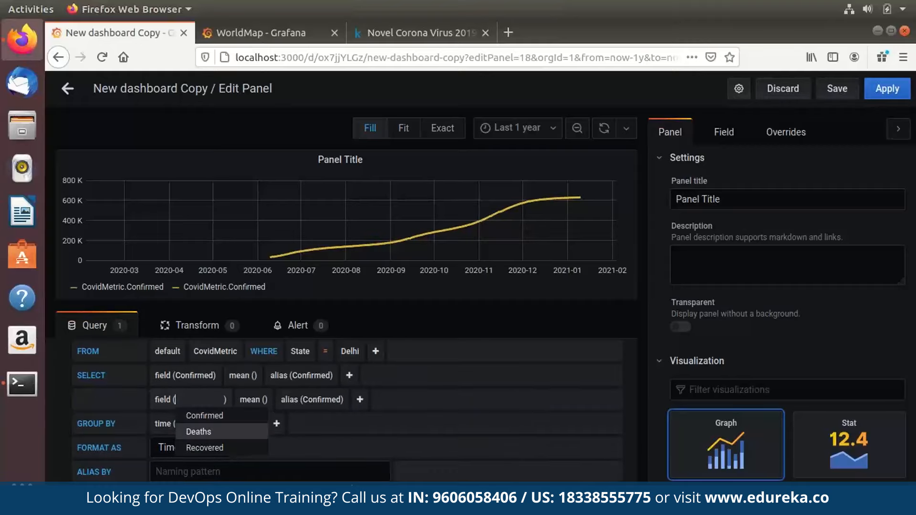
click(198, 433)
click(300, 400)
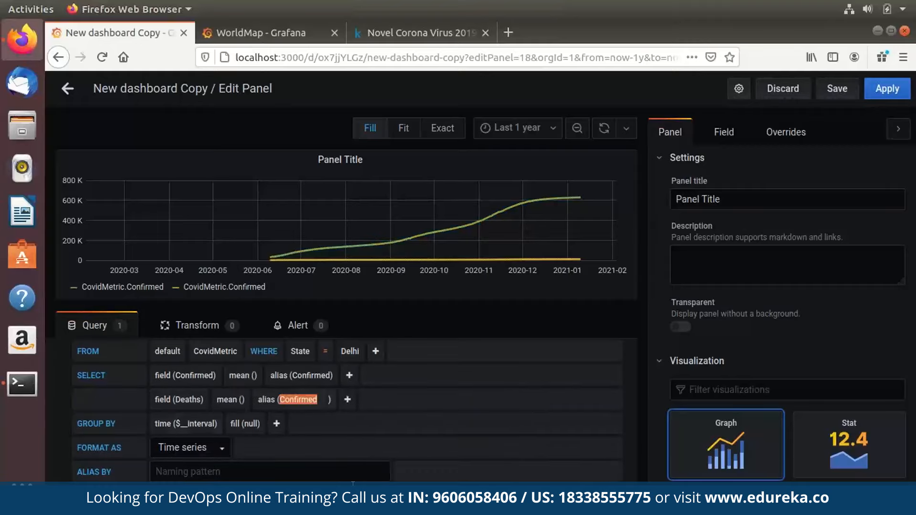
text(Dea)
key(BackSpace)
key(BackSpace)
key(BackSpace)
key(BackSpace)
key(BackSpace)
key(BackSpace)
text(Deaths)
key(Tab)
Add Recovered as a third field with the alias Recovered.
scroll(353, 480, down, 1)
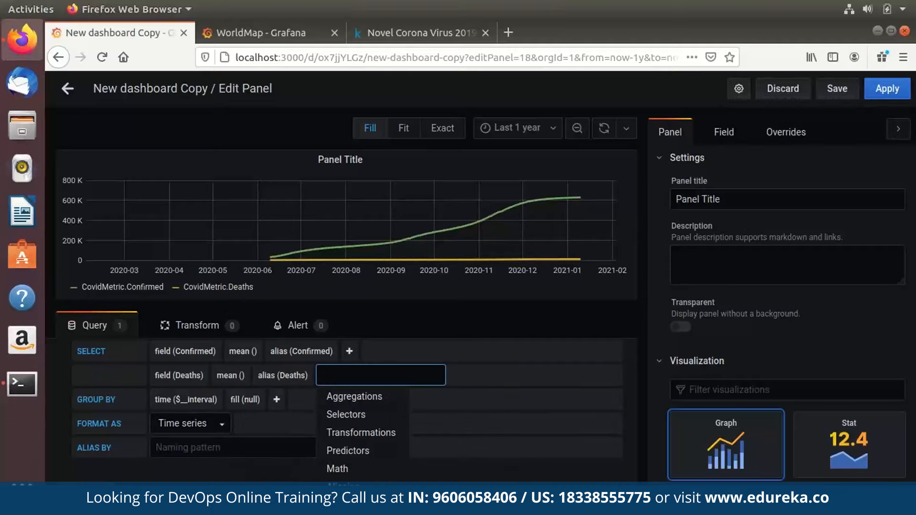
click(426, 505)
click(180, 399)
click(193, 448)
click(293, 398)
text(Recovered)
click(680, 327)
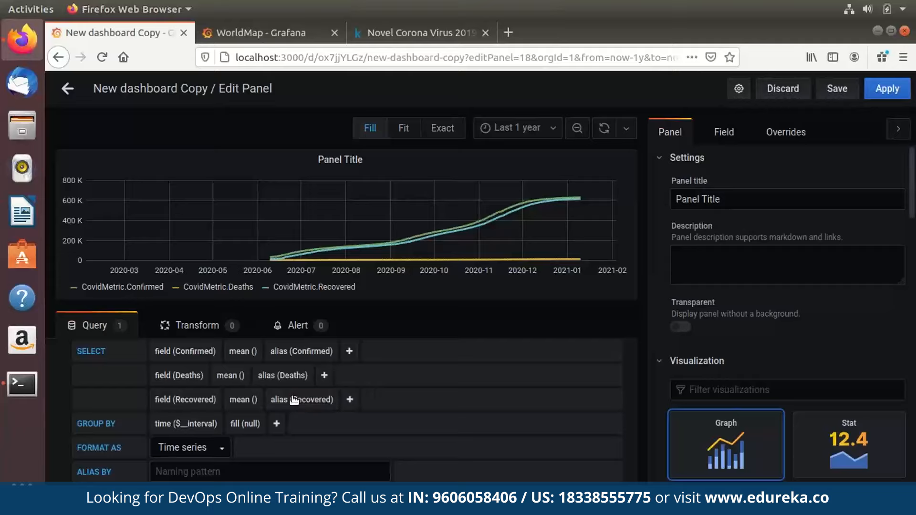
Title the panel Delhi and return to the dashboard.
click(743, 196)
key(ctrl+a)
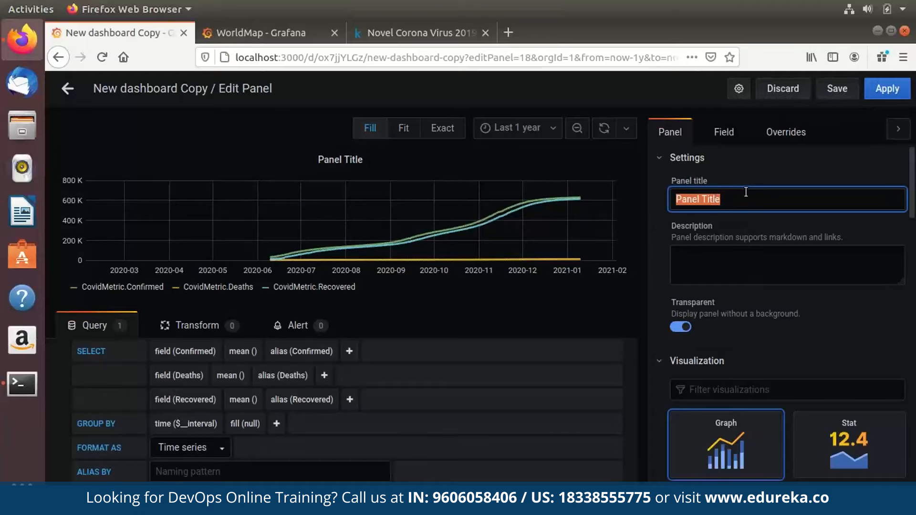
text(Delhi)
key(Escape)
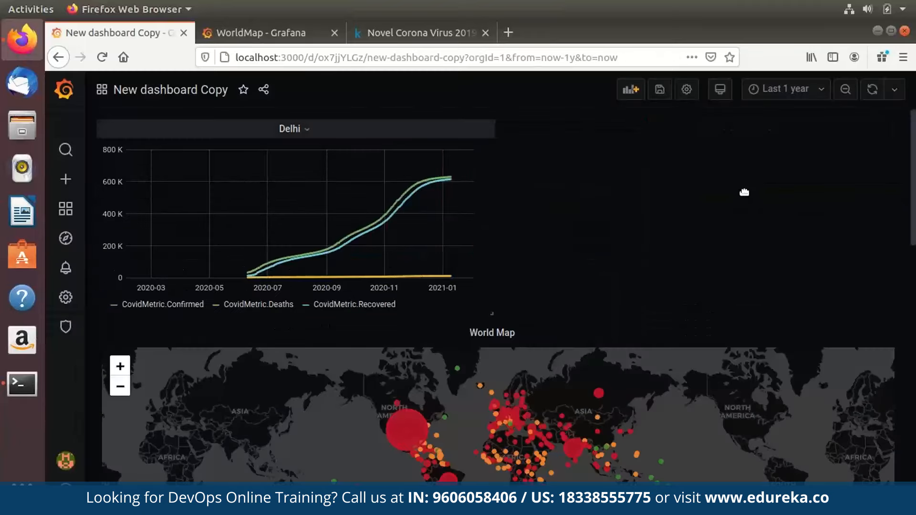
Scroll the dashboard down to the state charts around the West Bengal panel.
scroll(744, 191, down, 10)
scroll(744, 192, down, 5)
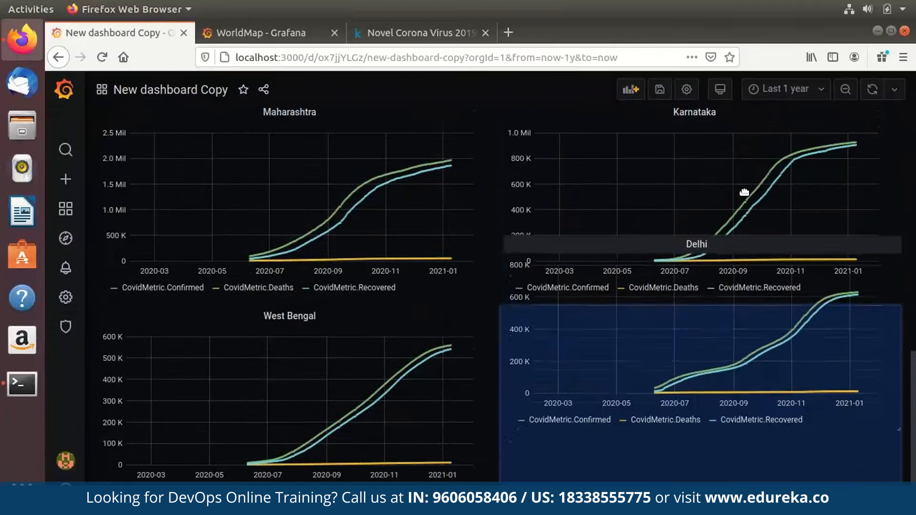
scroll(745, 191, up, 12)
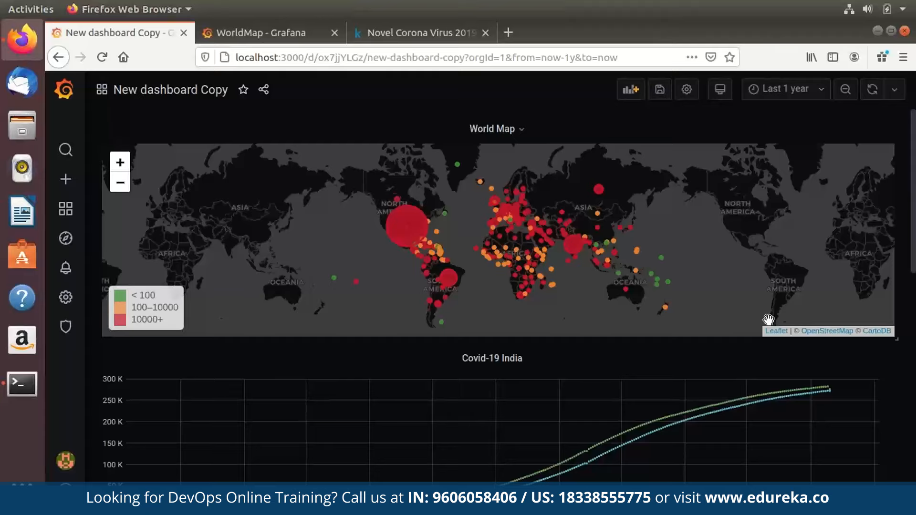
scroll(769, 320, down, 6)
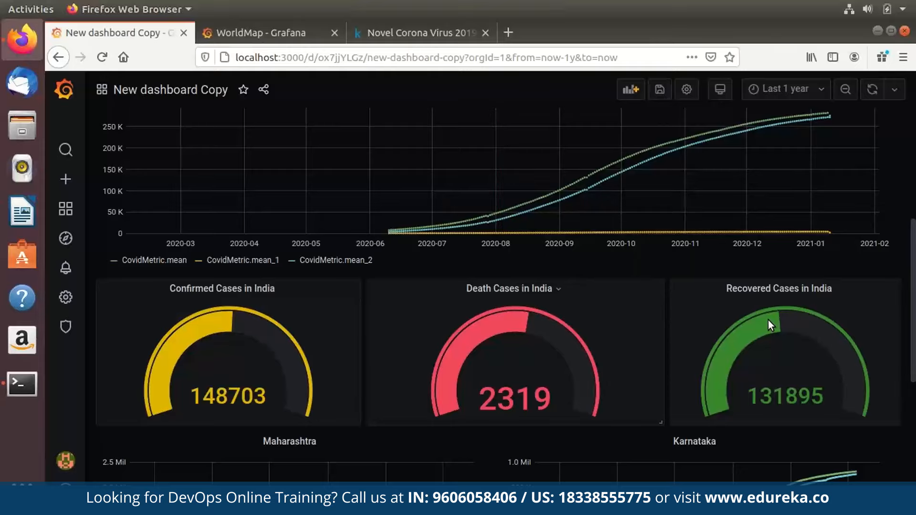
scroll(768, 319, down, 3)
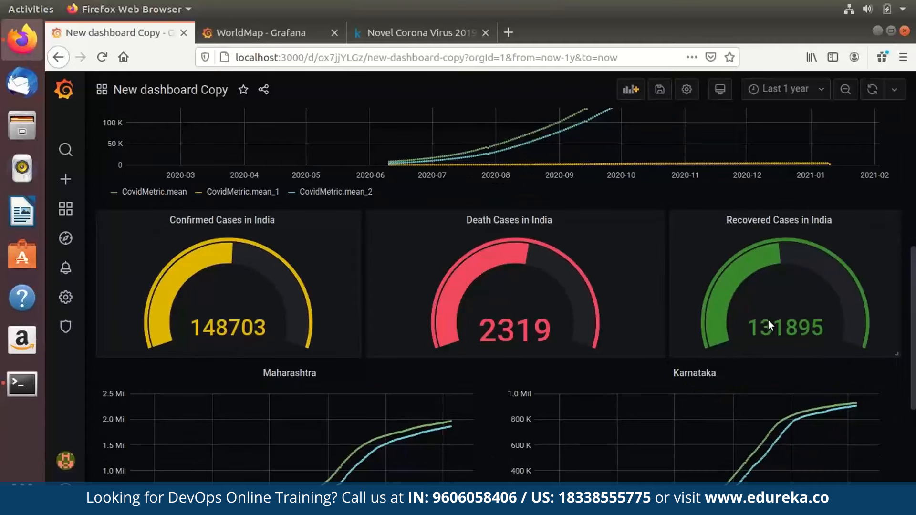
scroll(768, 319, down, 10)
scroll(768, 320, up, 3)
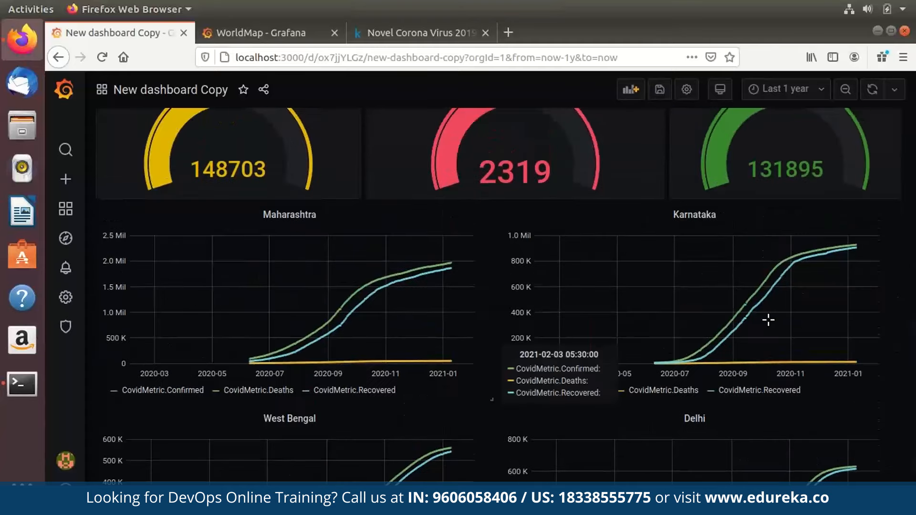
scroll(769, 320, down, 4)
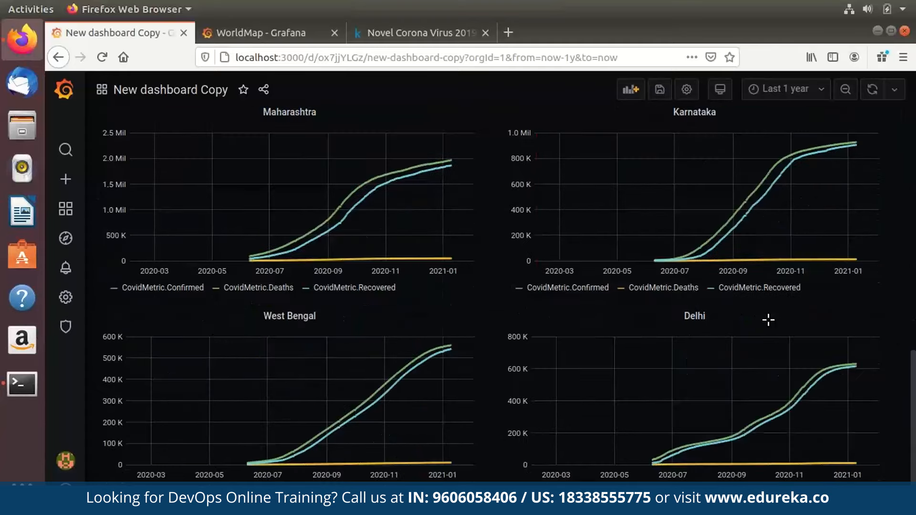
scroll(768, 320, up, 13)
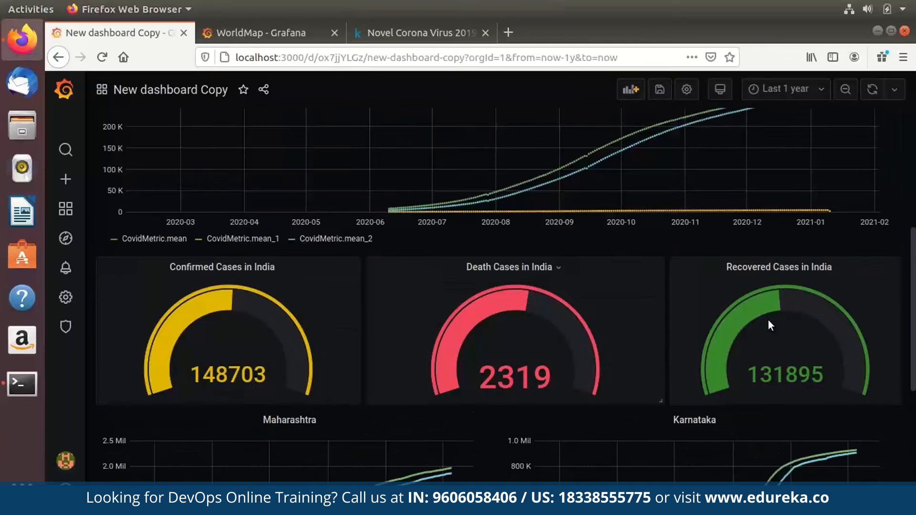
scroll(768, 319, down, 13)
scroll(768, 320, up, 20)
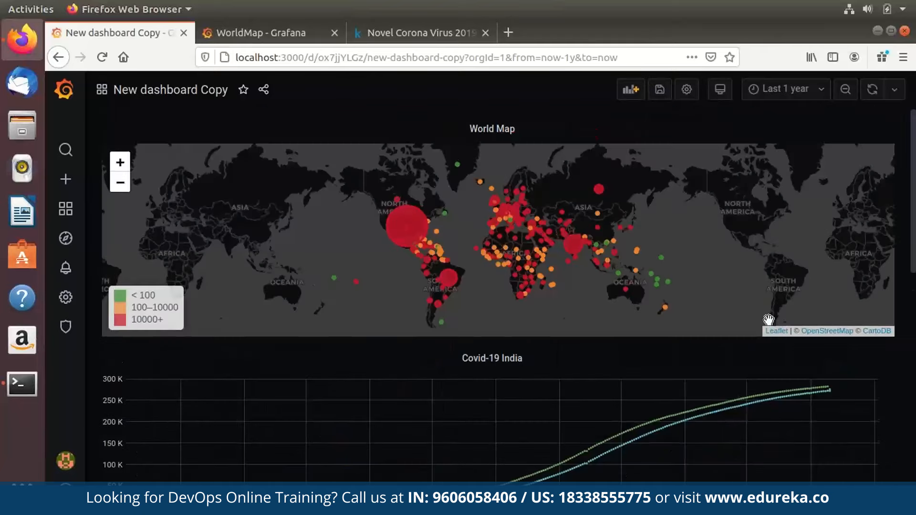
Rename the dashboard to 'Covid-19 Analysis India' in its settings.
click(686, 89)
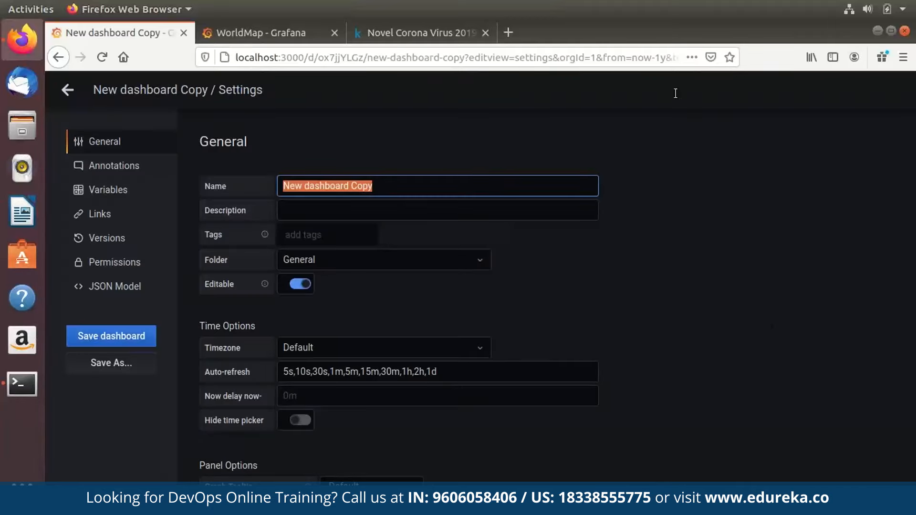
key(BackSpace)
text(Co)
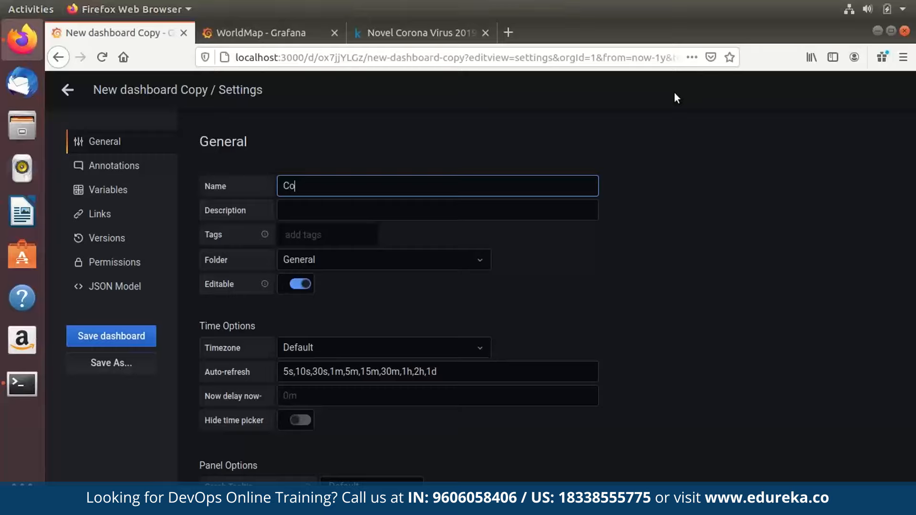
text(vid-19 Analysis India)
scroll(675, 96, down, 1)
scroll(674, 98, down, 1)
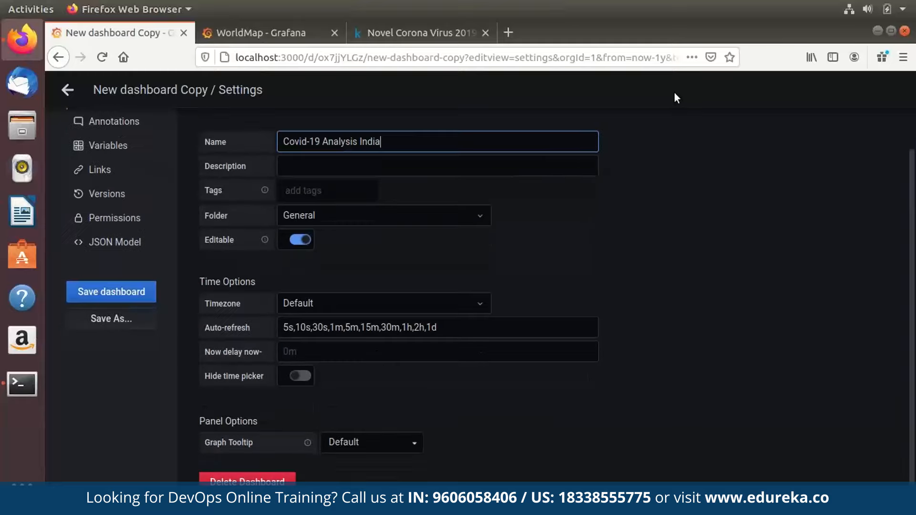
scroll(674, 98, up, 2)
Save the renamed dashboard, confirming the save.
key(ctrl+s)
key(Tab)
key(Return)
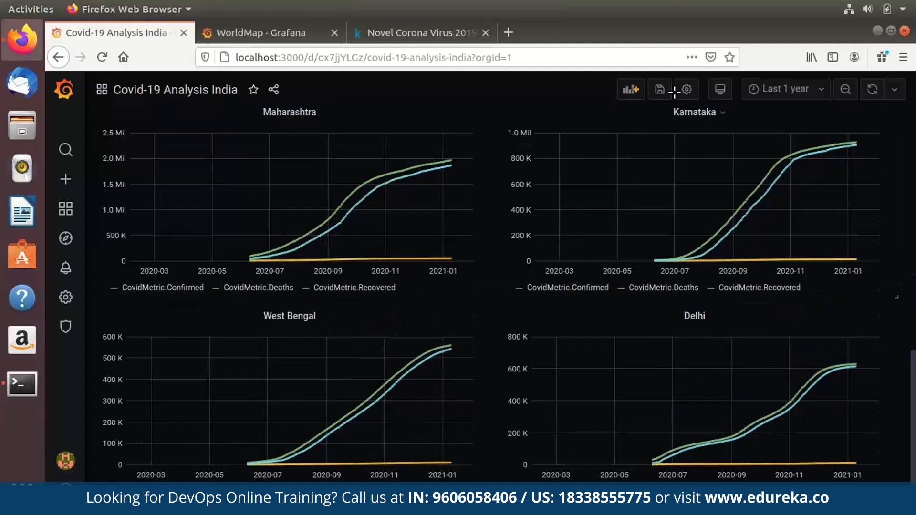
scroll(674, 92, up, 10)
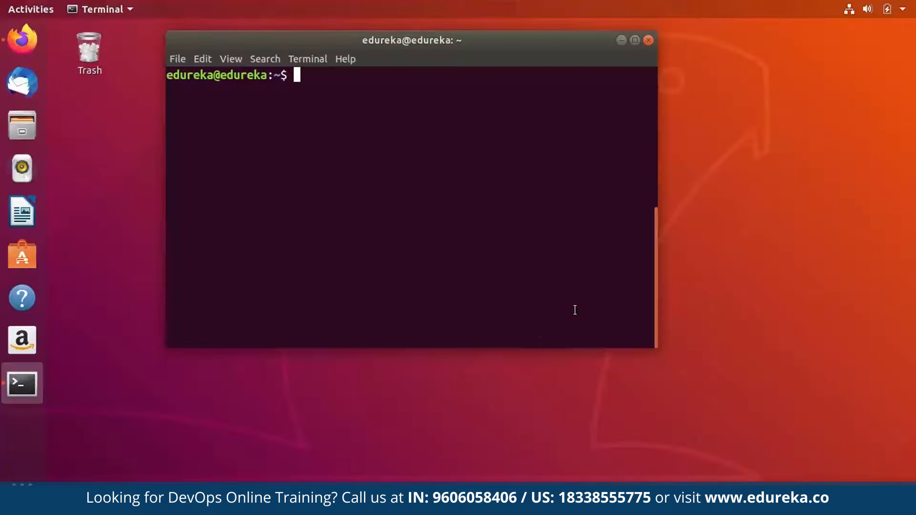
Start the InfluxDB shell and switch to the covid19 database.
text(influx)
key(Return)
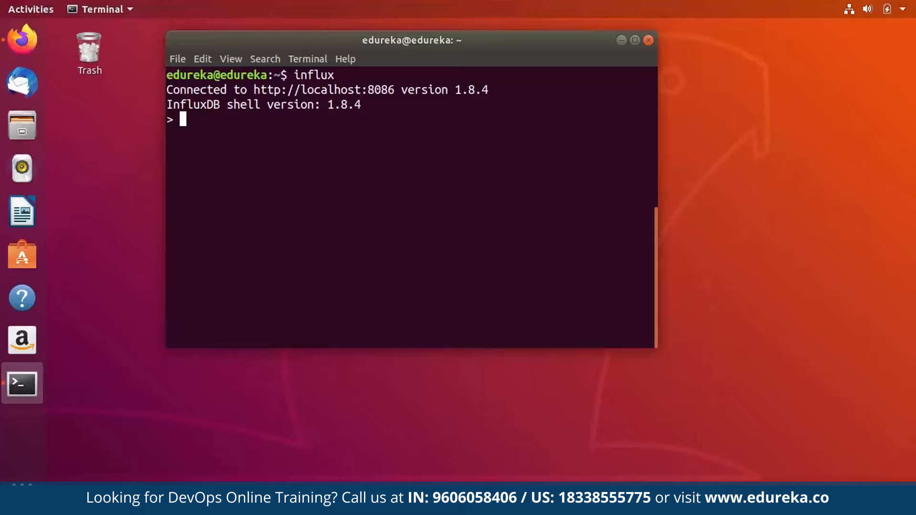
text(use covid19)
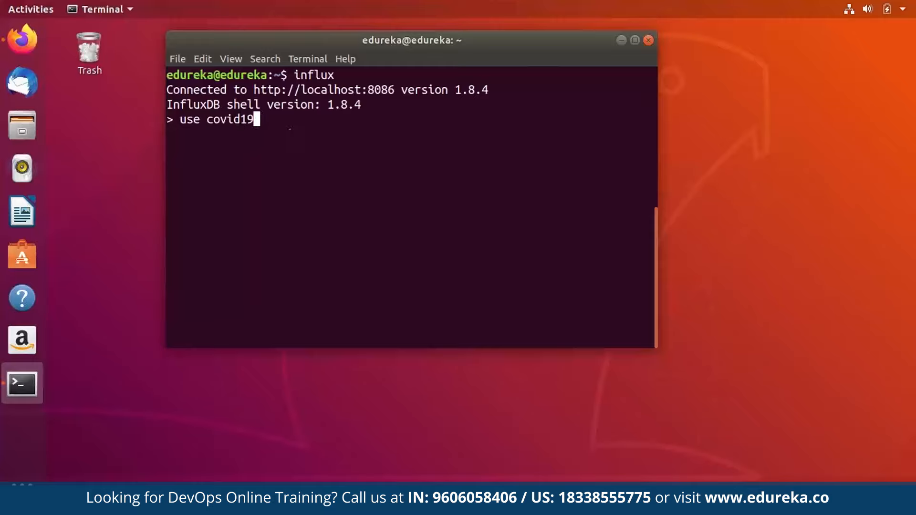
key(Return)
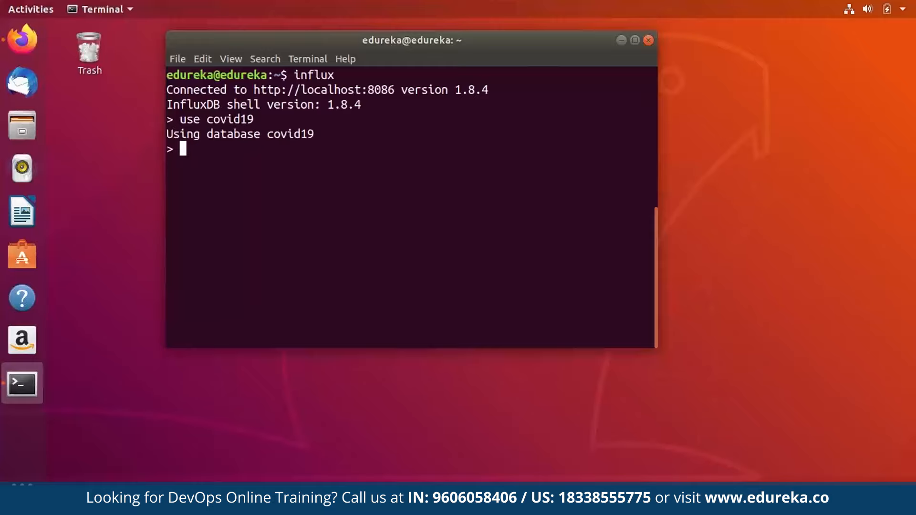
Run SHOW TAG VALUES WITH KEY="Country" and scroll through the listed countries.
text(SHOW TAG VALUES WITH KEY="Country")
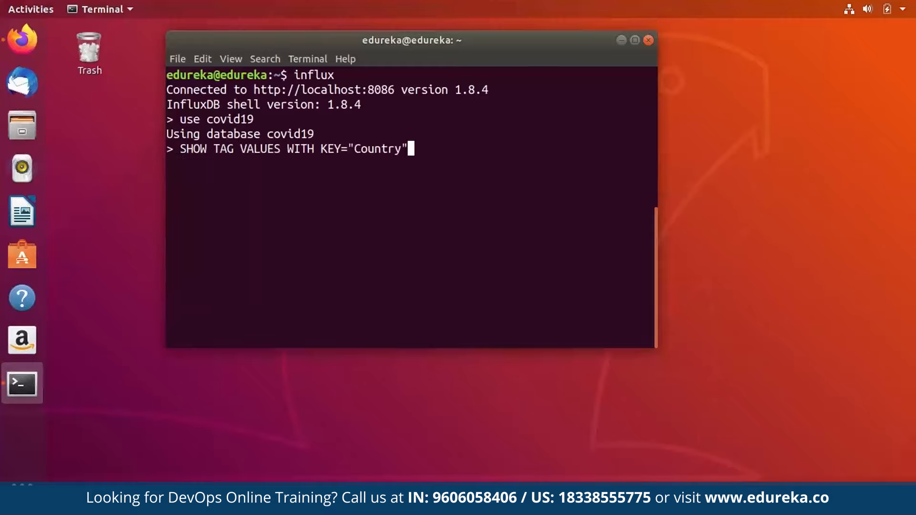
key(Return)
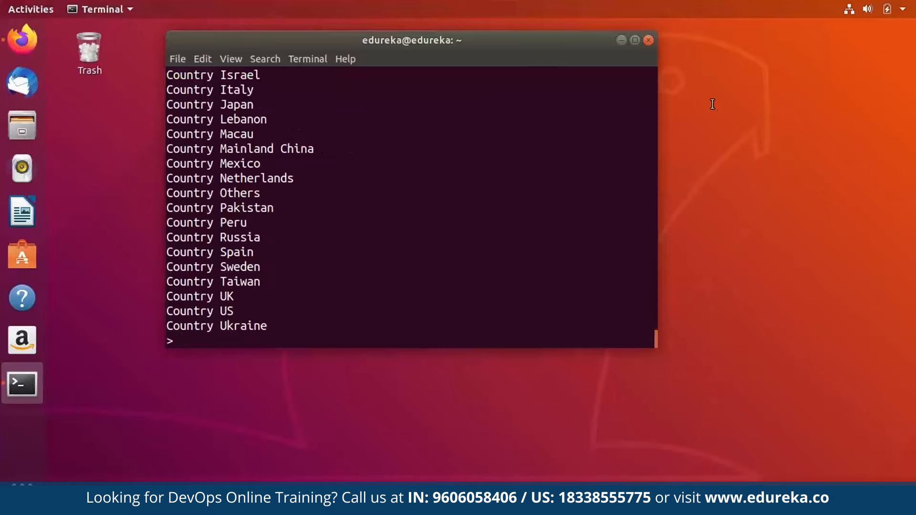
scroll(713, 104, up, 20)
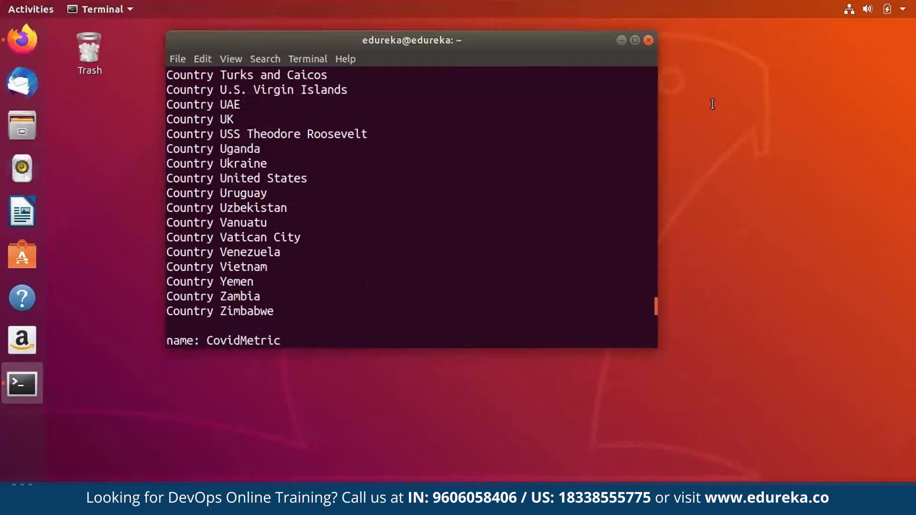
scroll(712, 104, up, 20)
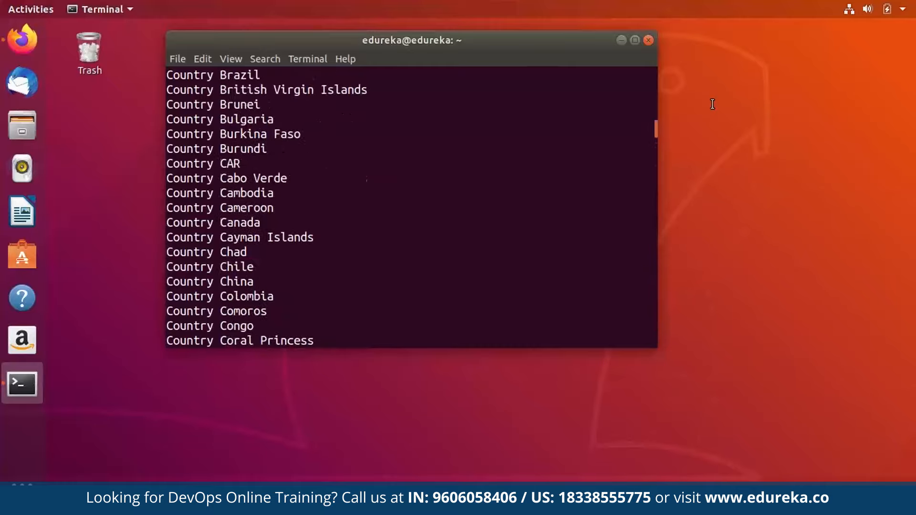
scroll(712, 104, down, 20)
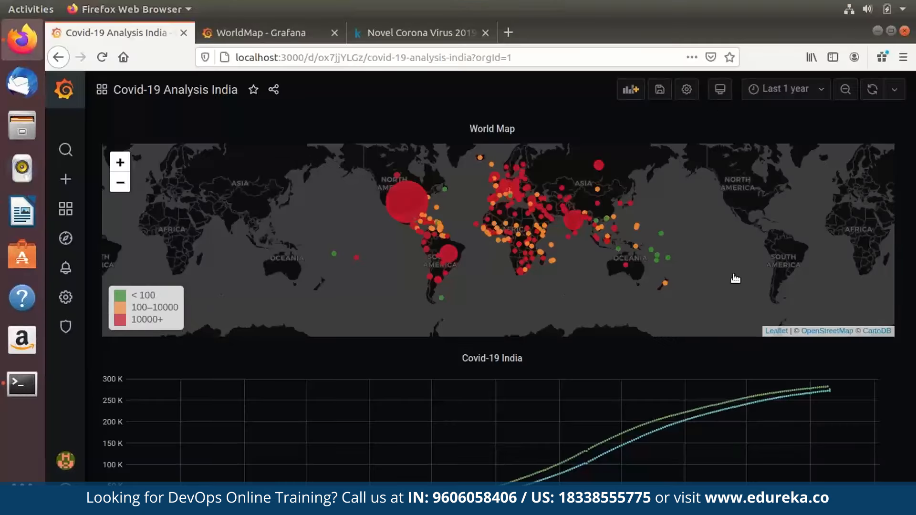
Go to the Grafana Home dashboard and open its settings.
click(64, 89)
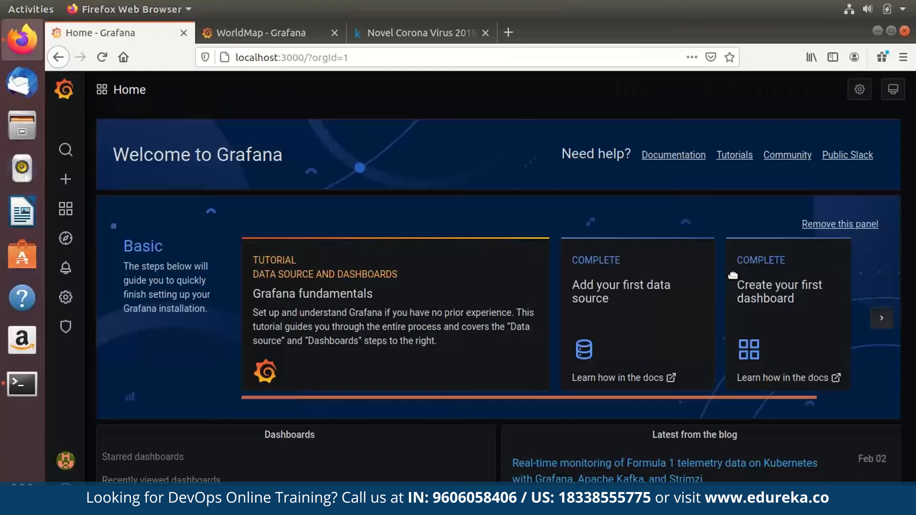
scroll(734, 273, down, 5)
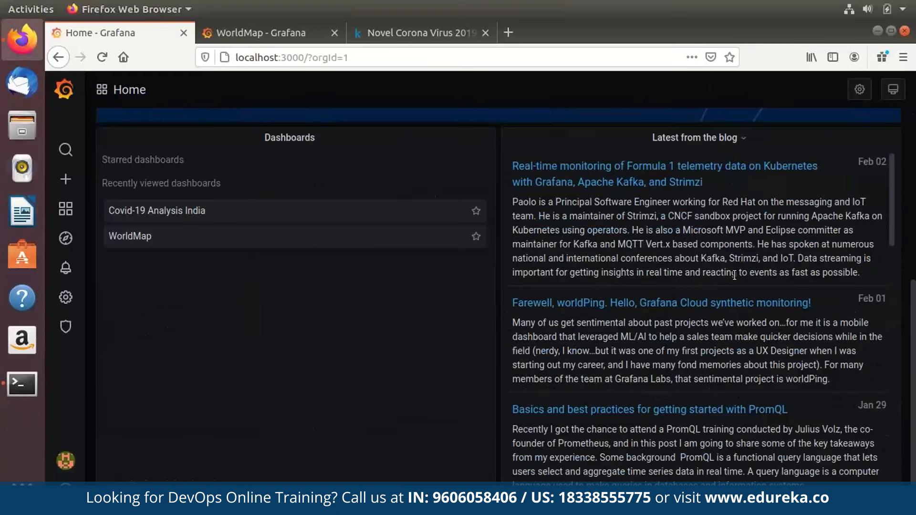
scroll(734, 274, up, 5)
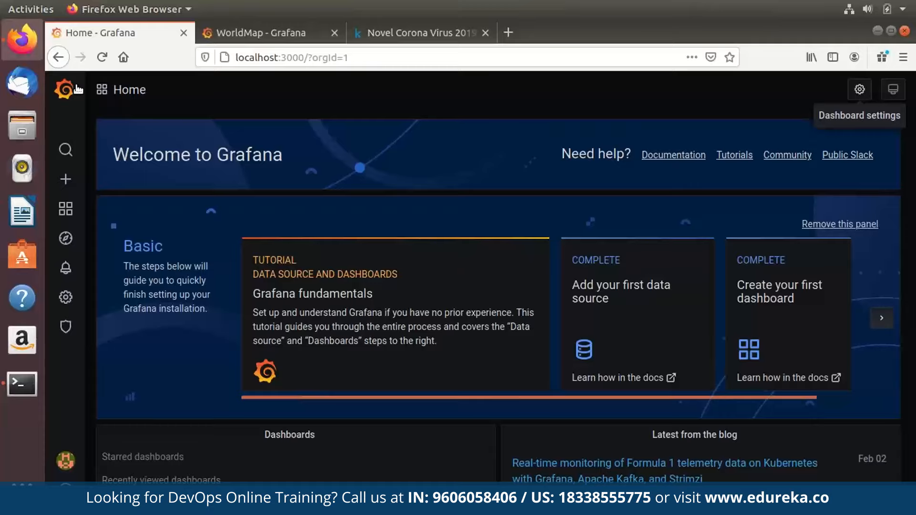
click(860, 89)
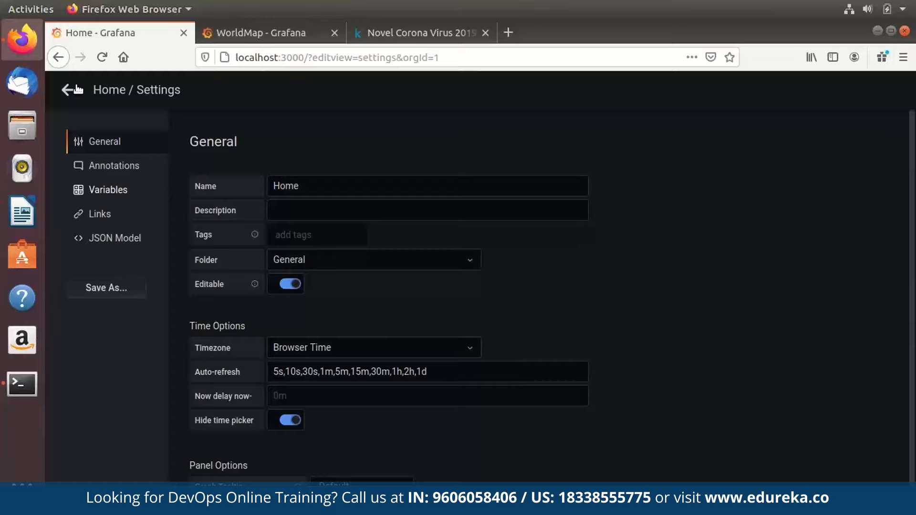
In Variables, add a new variable named Covid_Countries.
click(108, 190)
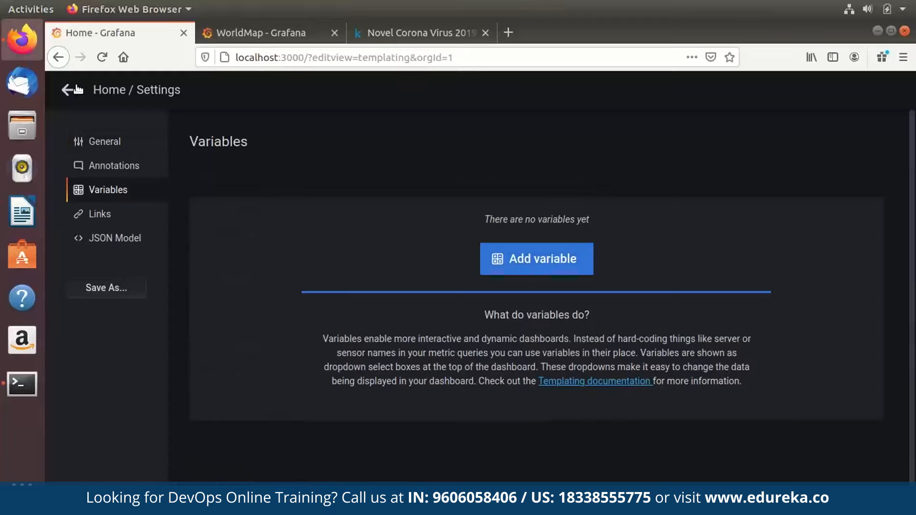
click(537, 259)
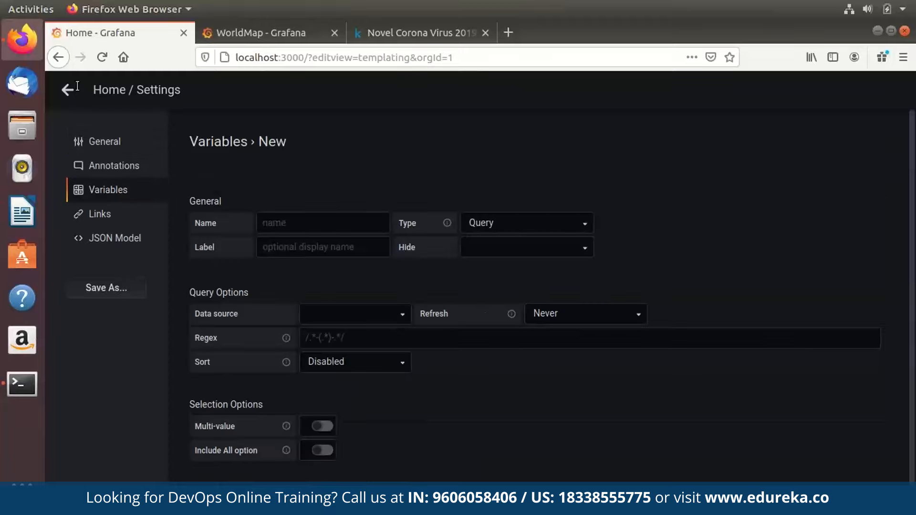
text(Covid C)
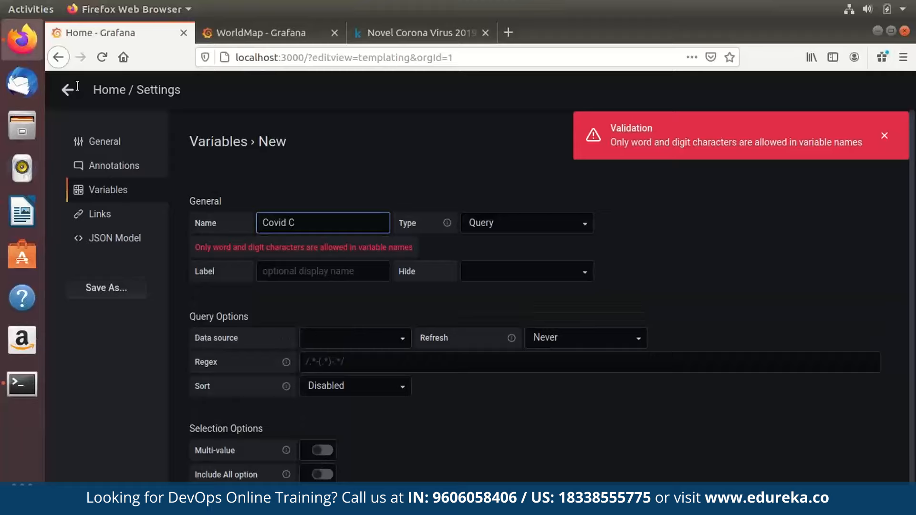
key(BackSpace)
key(BackSpace)
text(_Countries)
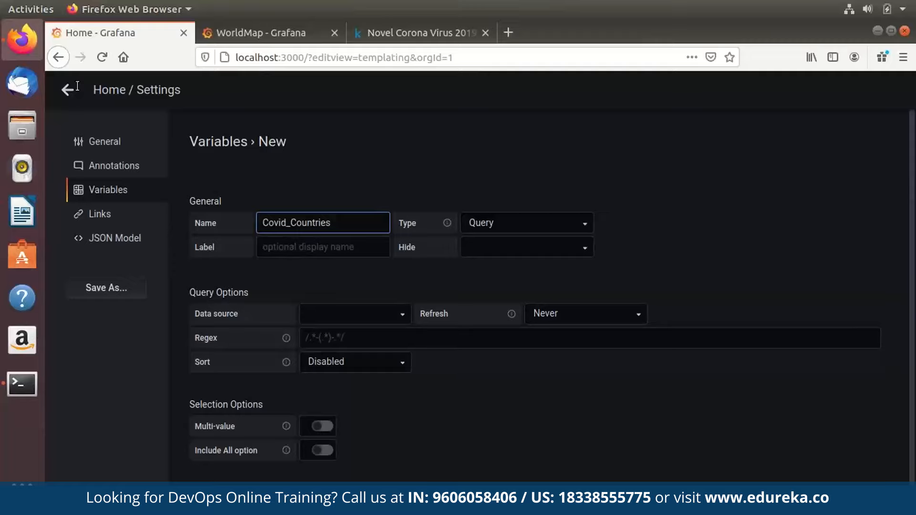
Keep the variable's type set to Query.
key(Tab)
key(space)
key(Return)
key(space)
key(Down)
key(Down)
key(Down)
key(Down)
key(Down)
key(Down)
key(Down)
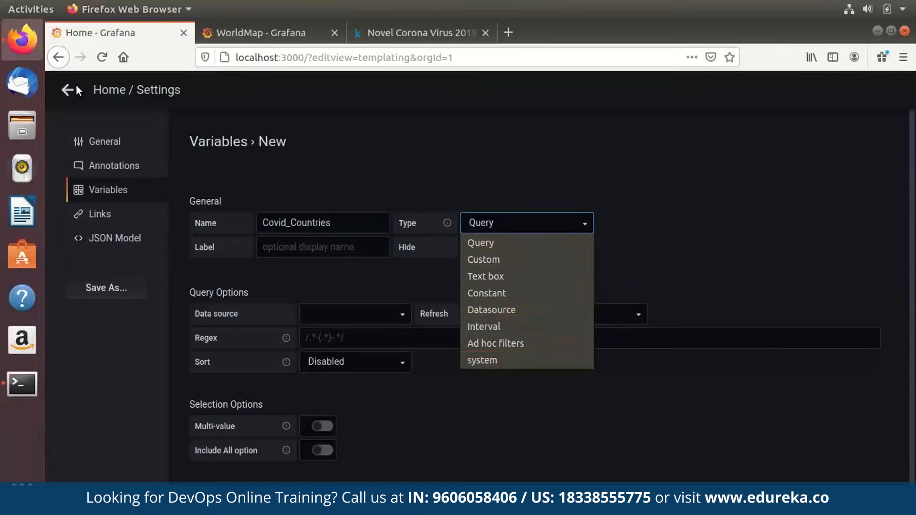
key(Escape)
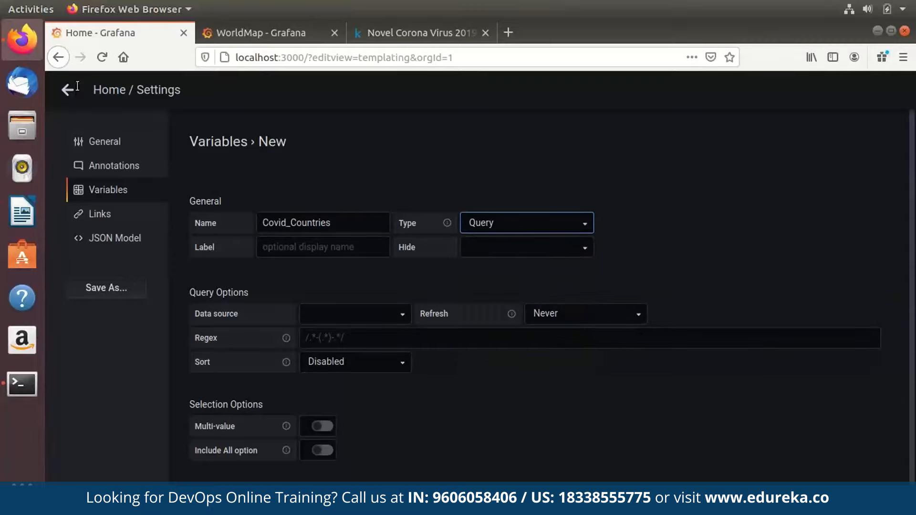
Set the variable's data source to InfluxDB-1.
key(Tab)
key(Down)
key(Down)
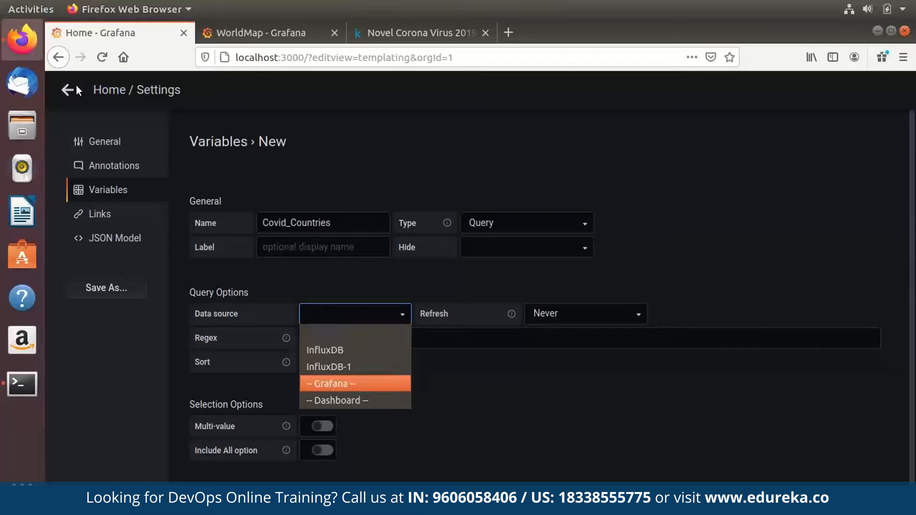
key(Return)
key(Down)
key(Up)
key(Return)
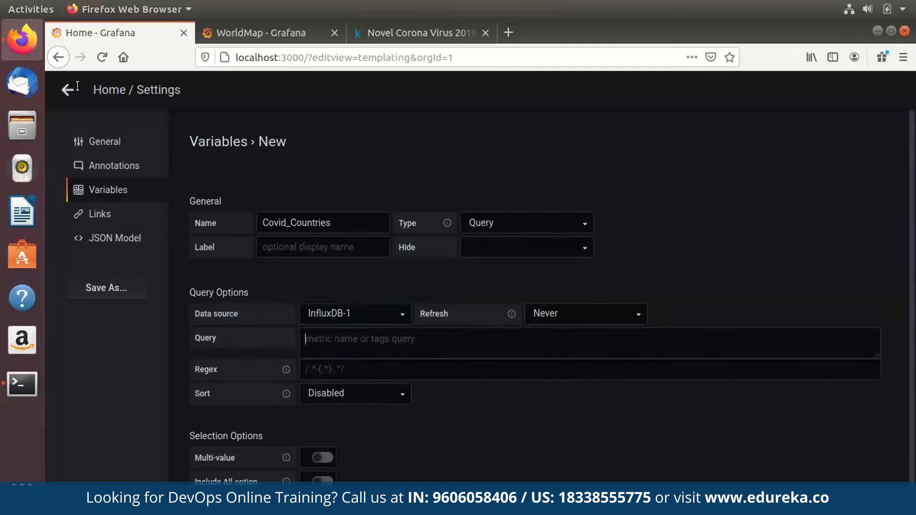
Enter SHOW TAG VALUES WITH KEY="Country" as the variable query and check the preview.
key(Tab)
text(SHOW TAG VALUES WITH KEY="Country")
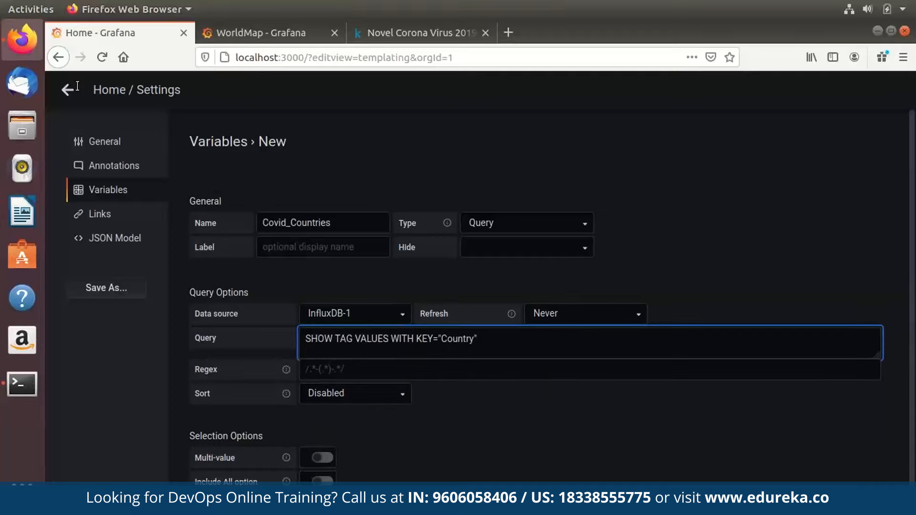
scroll(477, 310, down, 5)
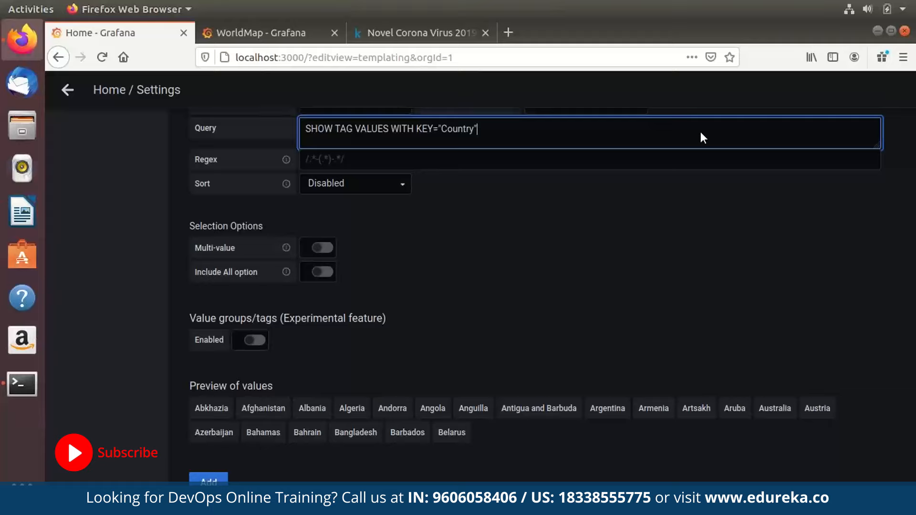
click(721, 281)
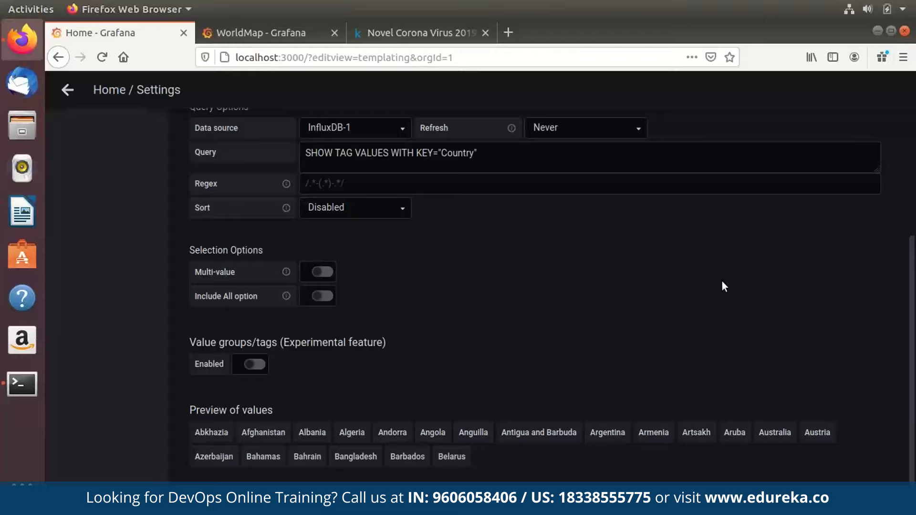
scroll(723, 285, up, 4)
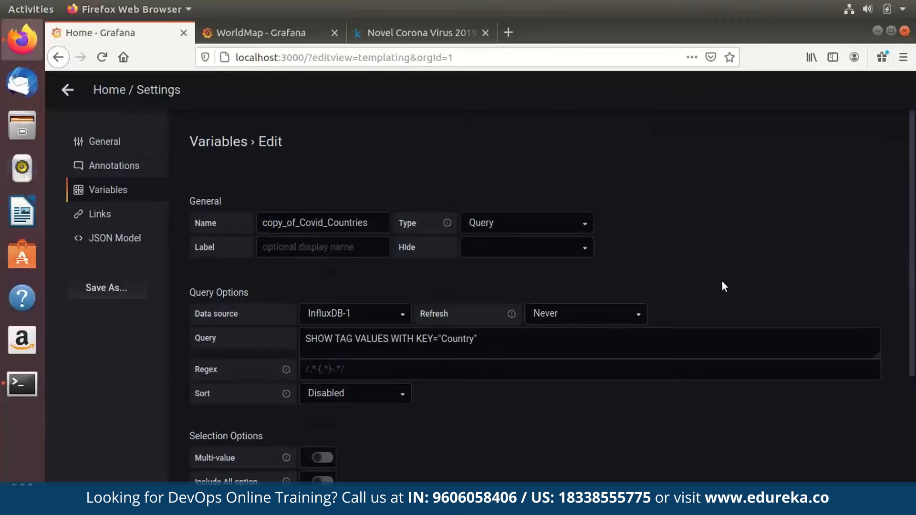
scroll(723, 286, down, 5)
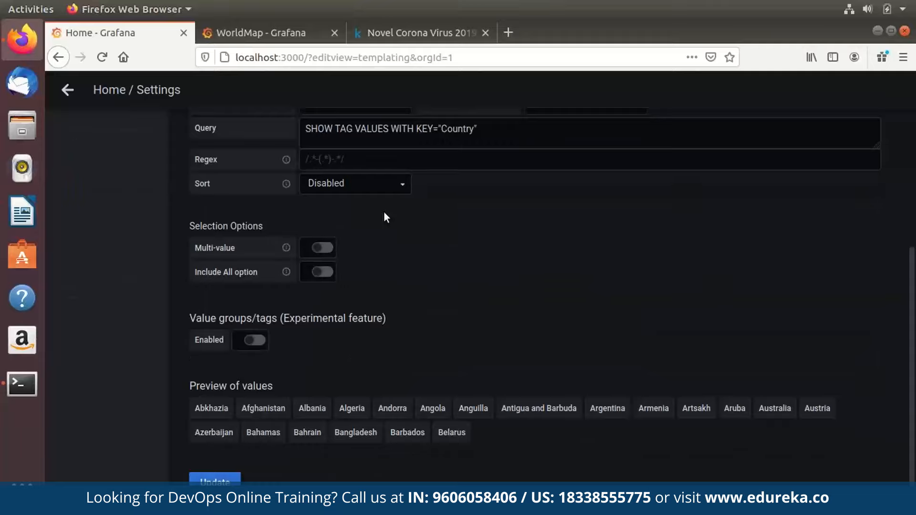